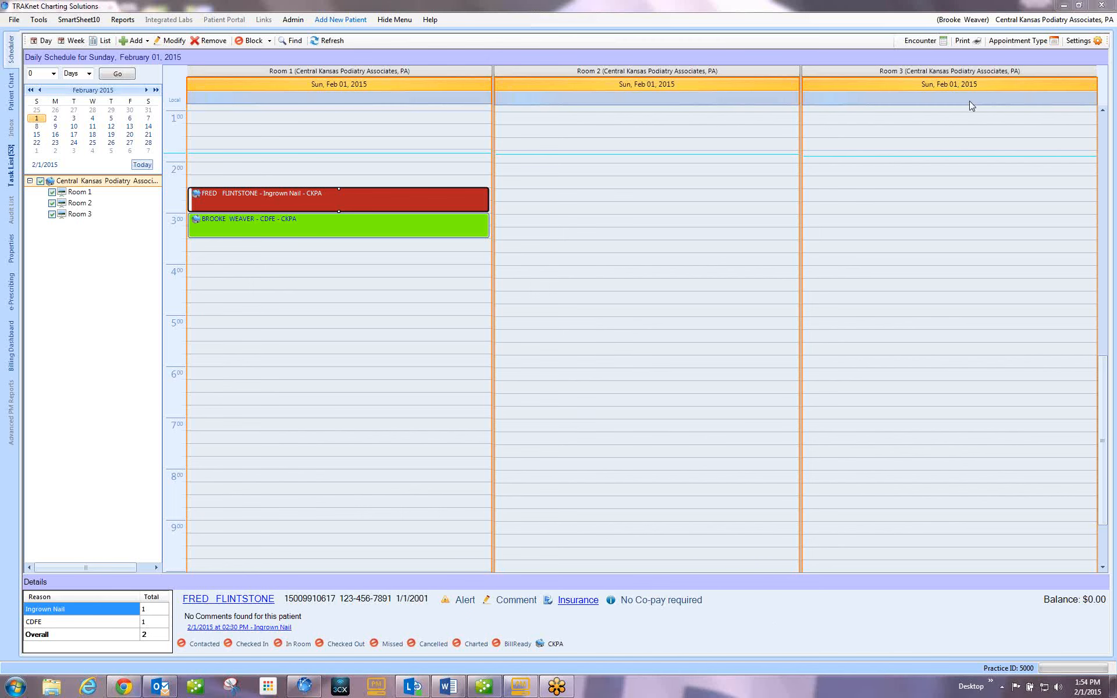
Record and save the $40.00 cash co-pay for the patient of the 3:00 PM CDFE appointment, and close the payment form.
{"action": "left_click", "coordinate": [979, 401]}
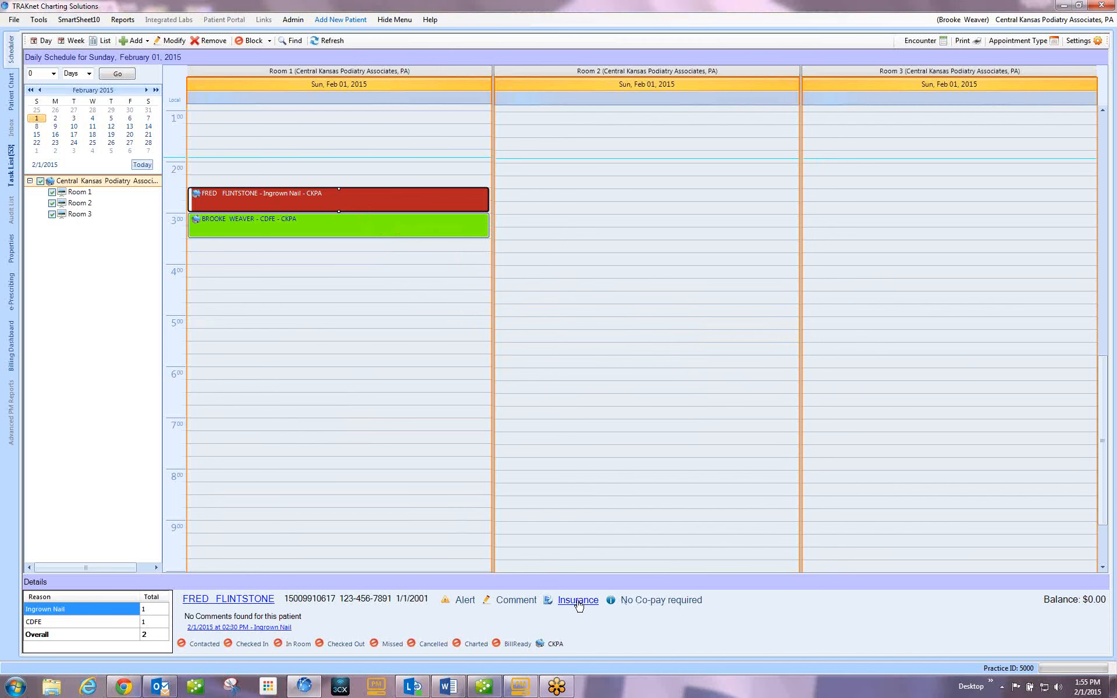
{"action": "left_click", "coordinate": [338, 226]}
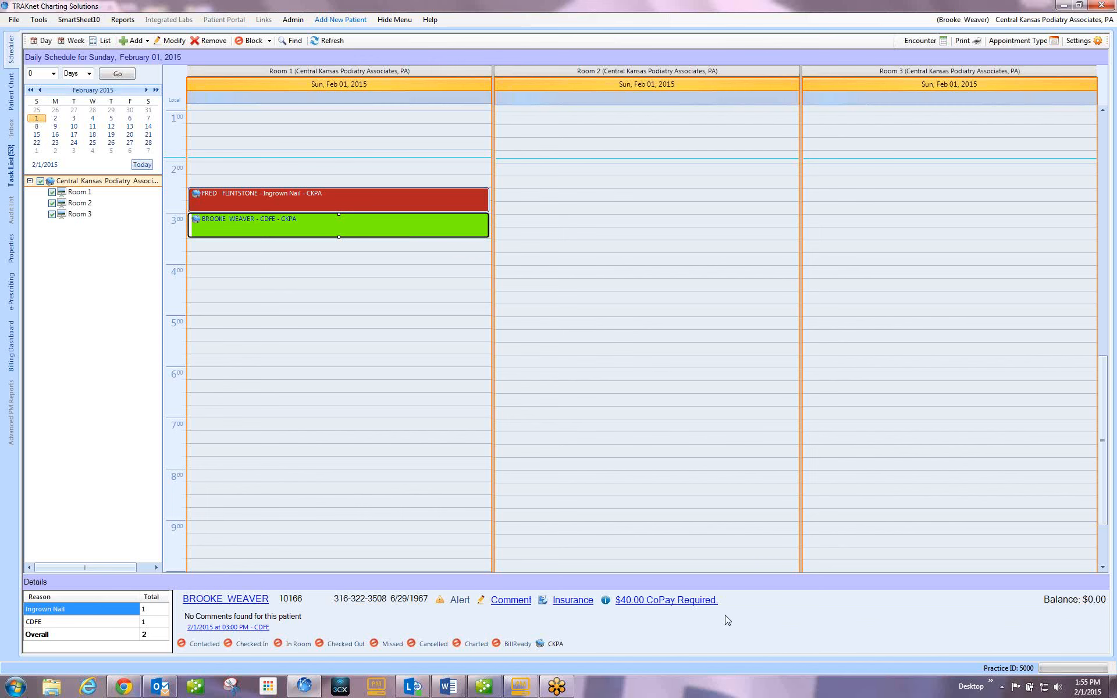
{"action": "left_click", "coordinate": [671, 608]}
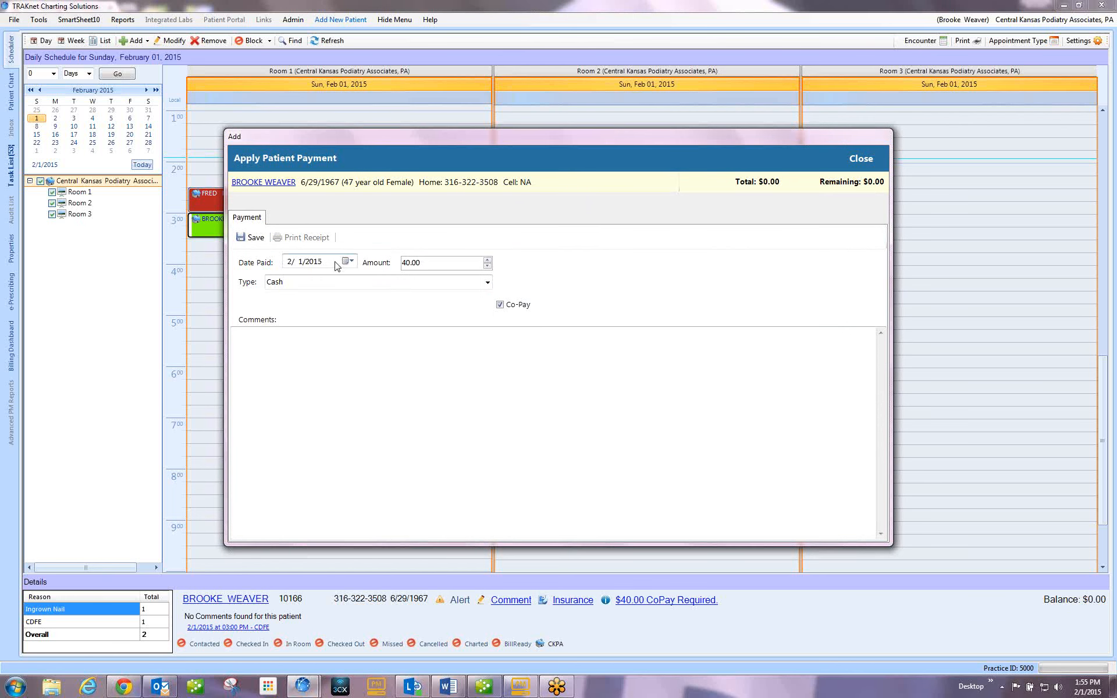
{"action": "left_click", "coordinate": [487, 283]}
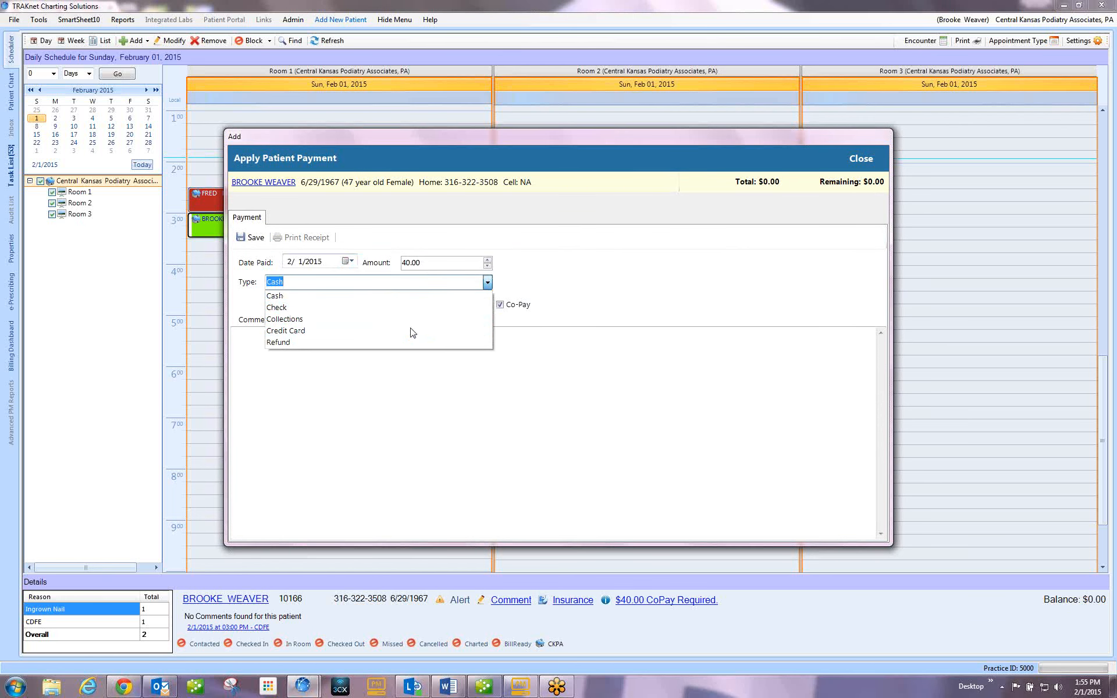
{"action": "left_click", "coordinate": [303, 298]}
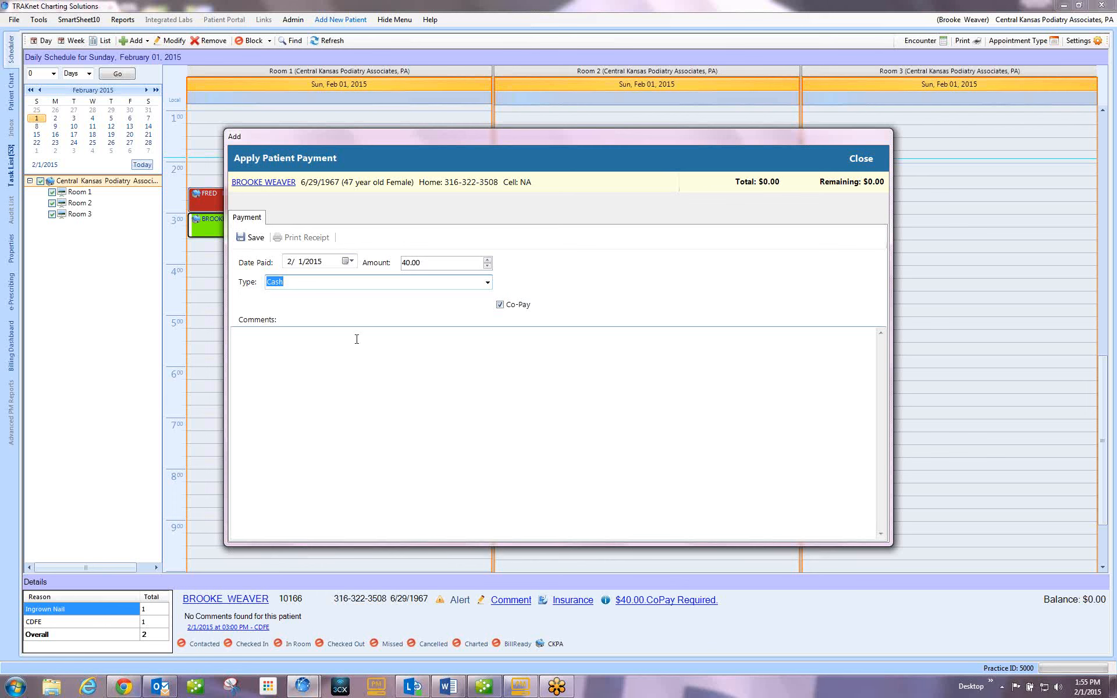
{"action": "left_click", "coordinate": [254, 238]}
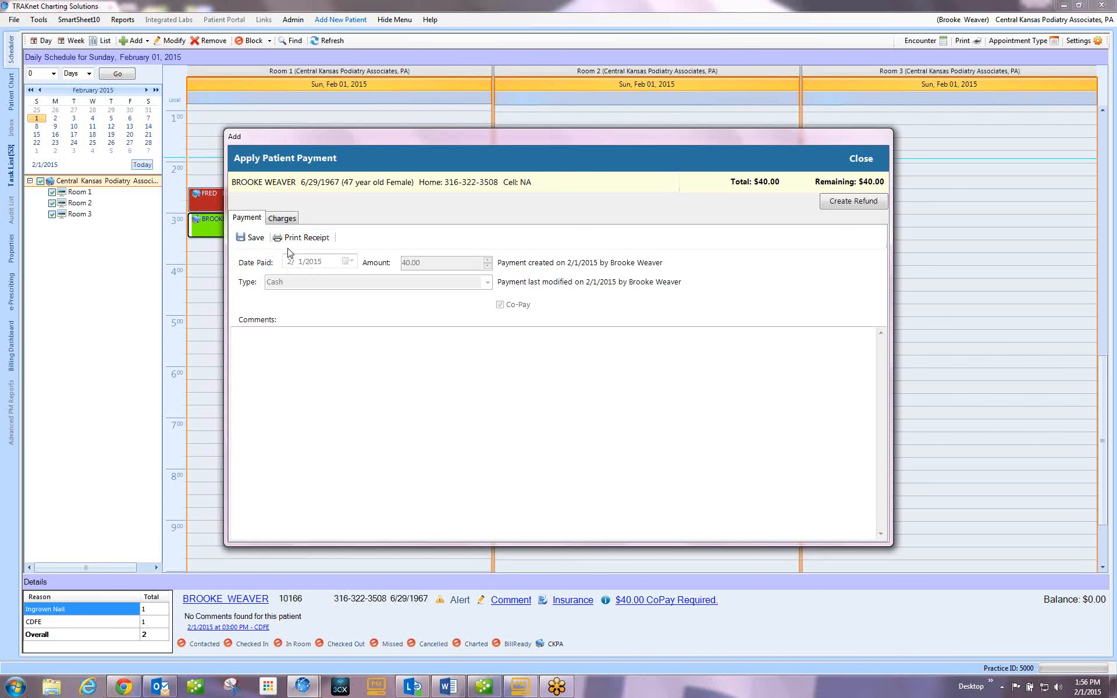
{"action": "left_click", "coordinate": [249, 237]}
{"action": "left_click", "coordinate": [864, 162]}
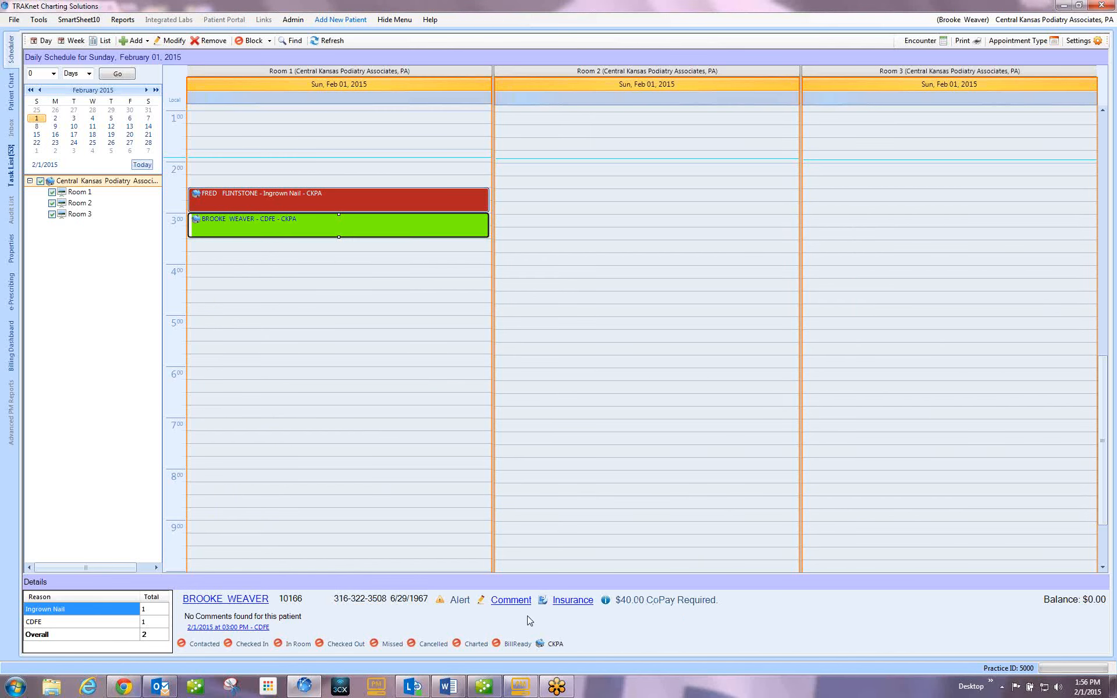
Examine the patient's Coventry Health Care of Kansas eligibility: plan information, coverages and in-network individual deductible.
{"action": "left_click", "coordinate": [572, 600]}
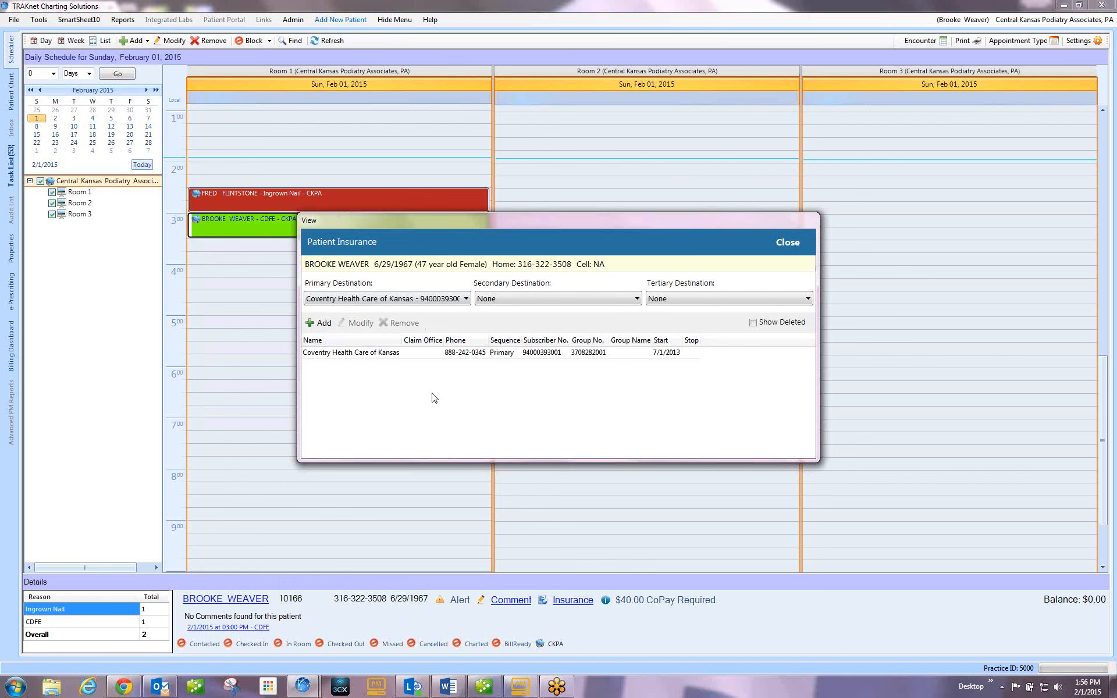
{"action": "double_click", "coordinate": [363, 353]}
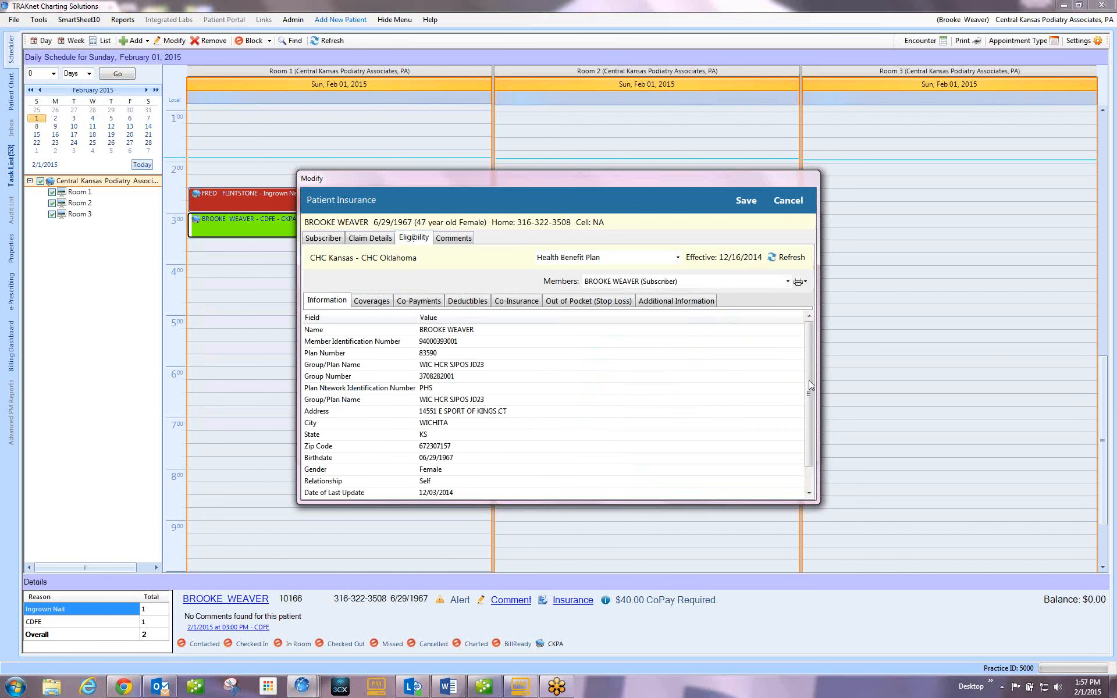
{"action": "left_click_drag", "start_coordinate": [809, 395], "coordinate": [809, 415]}
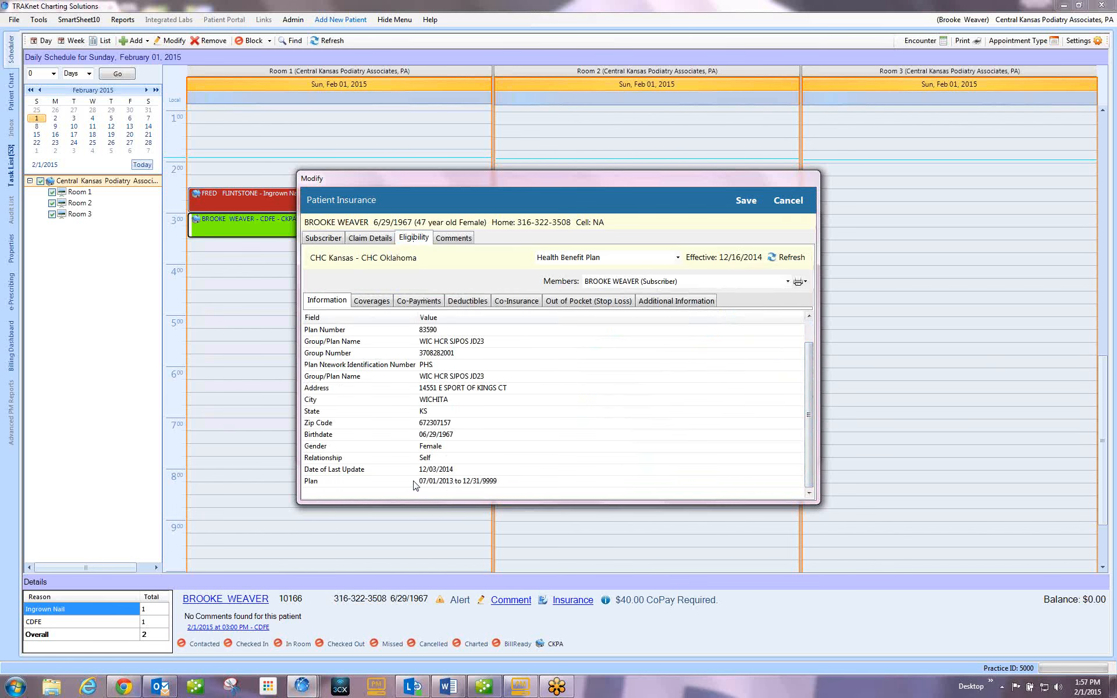
{"action": "left_click", "coordinate": [374, 302]}
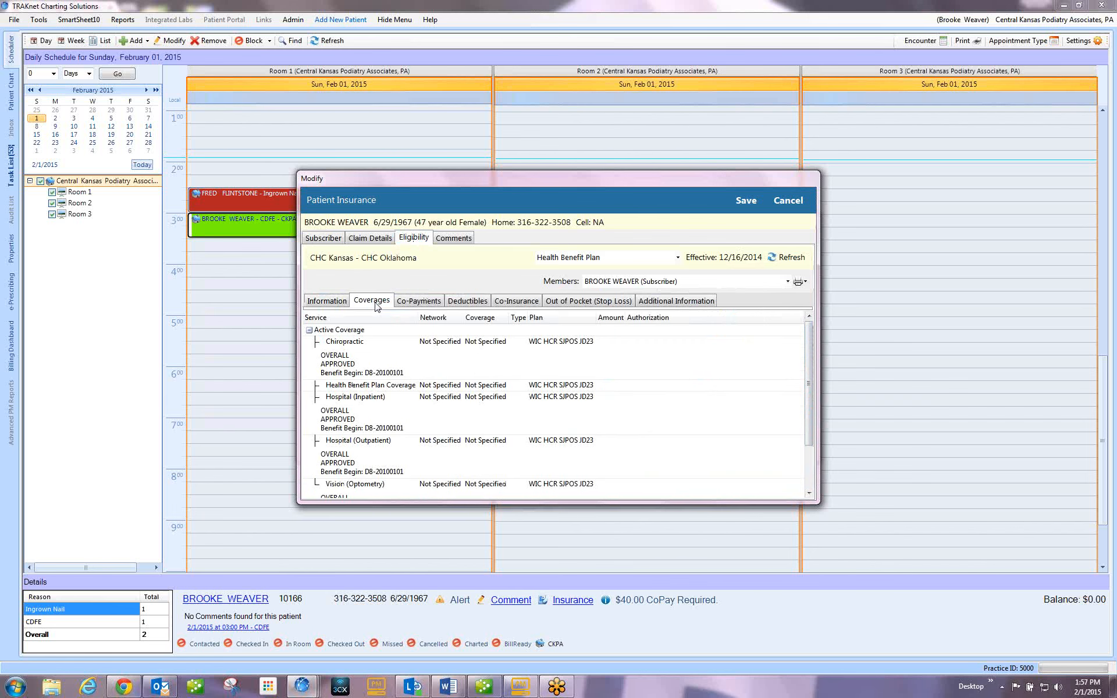
{"action": "left_click", "coordinate": [483, 305]}
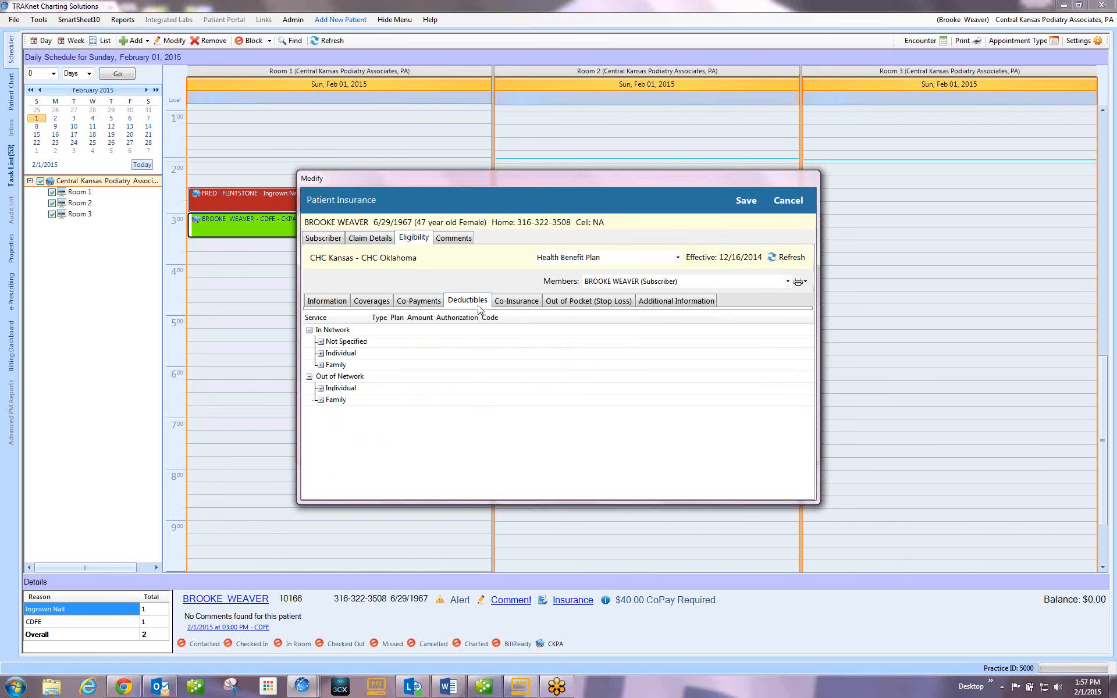
{"action": "left_click", "coordinate": [321, 353]}
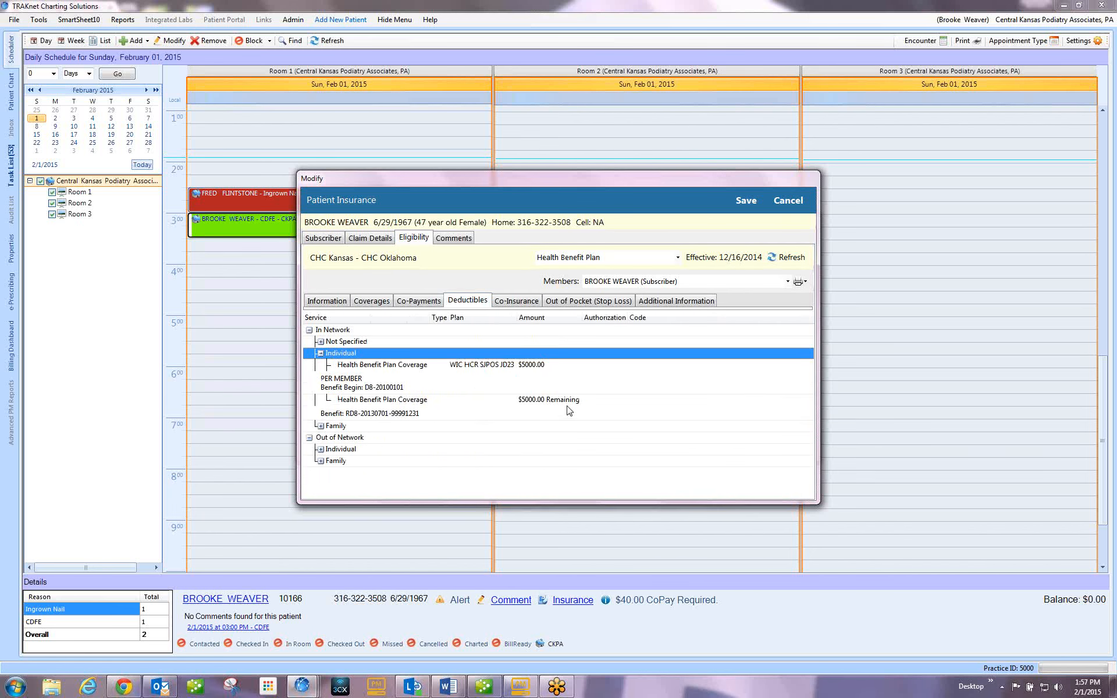
Switch the eligibility benefit type to DME - Purchase and review its coverages.
{"action": "left_click", "coordinate": [678, 257]}
{"action": "left_click", "coordinate": [564, 274]}
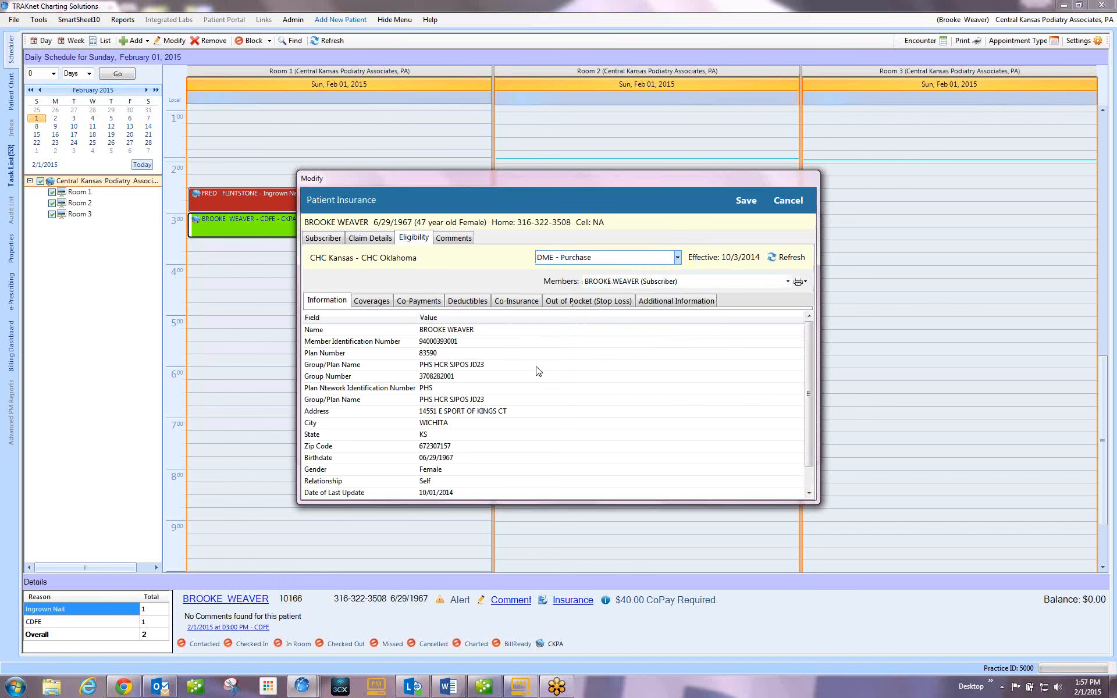
{"action": "left_click", "coordinate": [379, 301]}
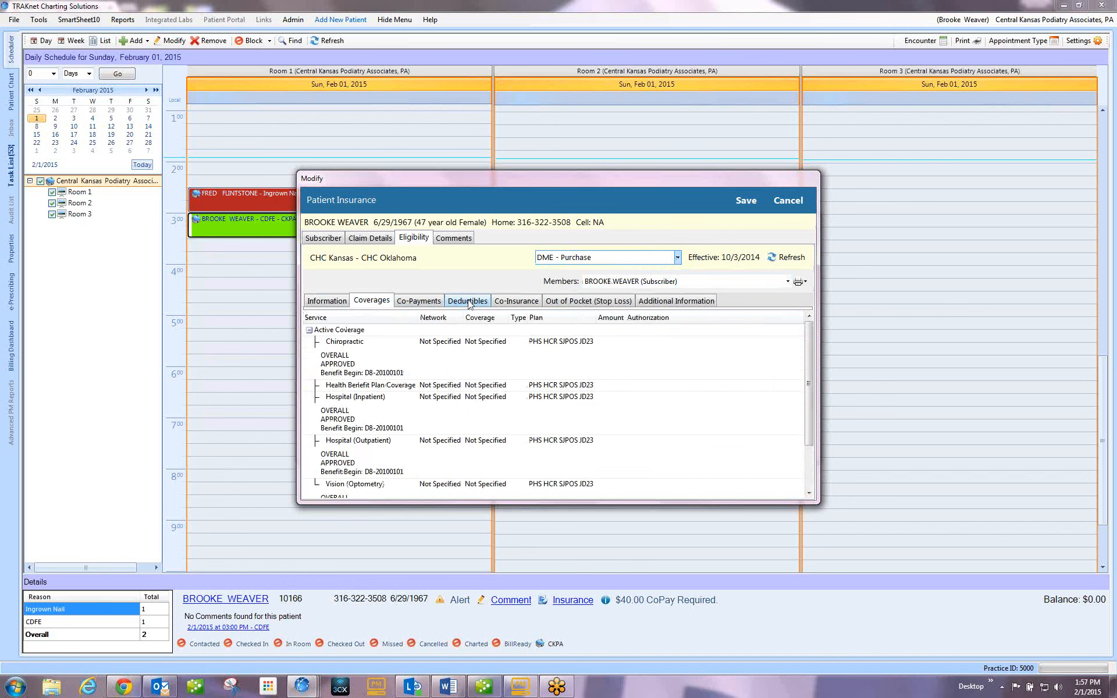
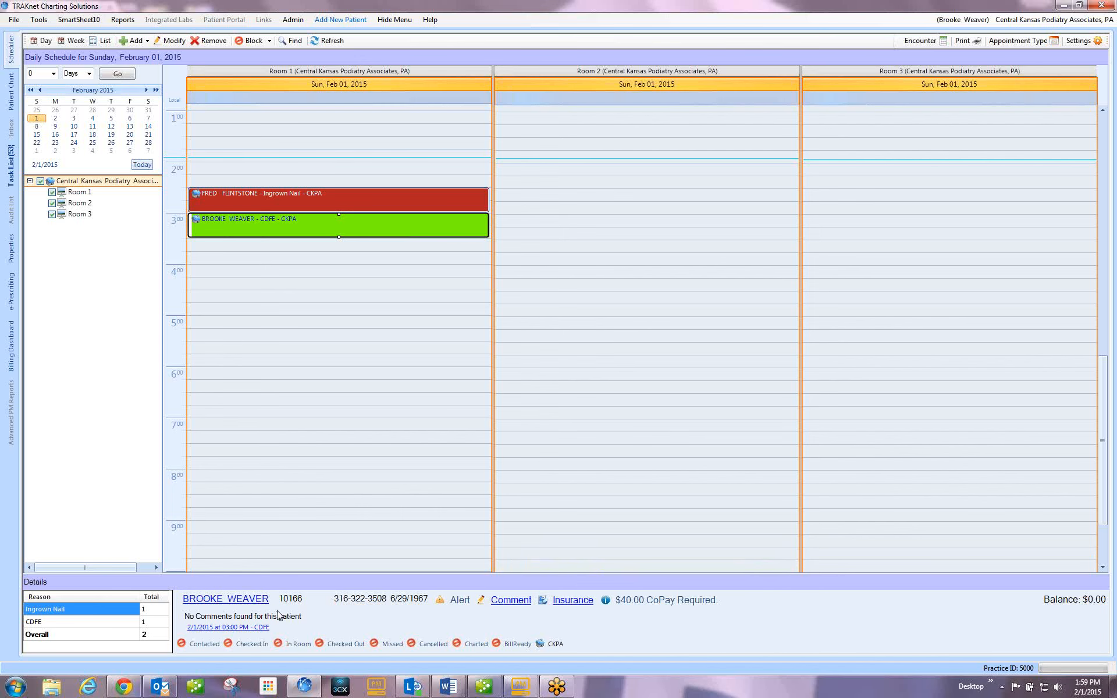
Open the patient's chart and review the Billing section of the demographics record.
{"action": "left_click", "coordinate": [239, 600]}
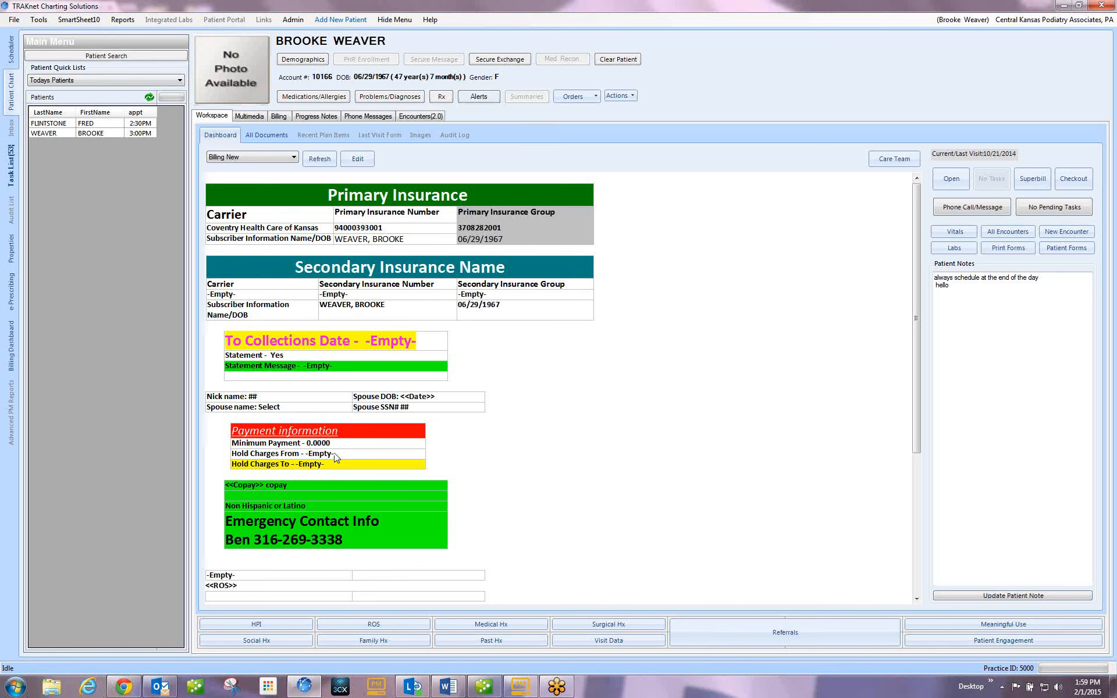
{"action": "left_click", "coordinate": [299, 60]}
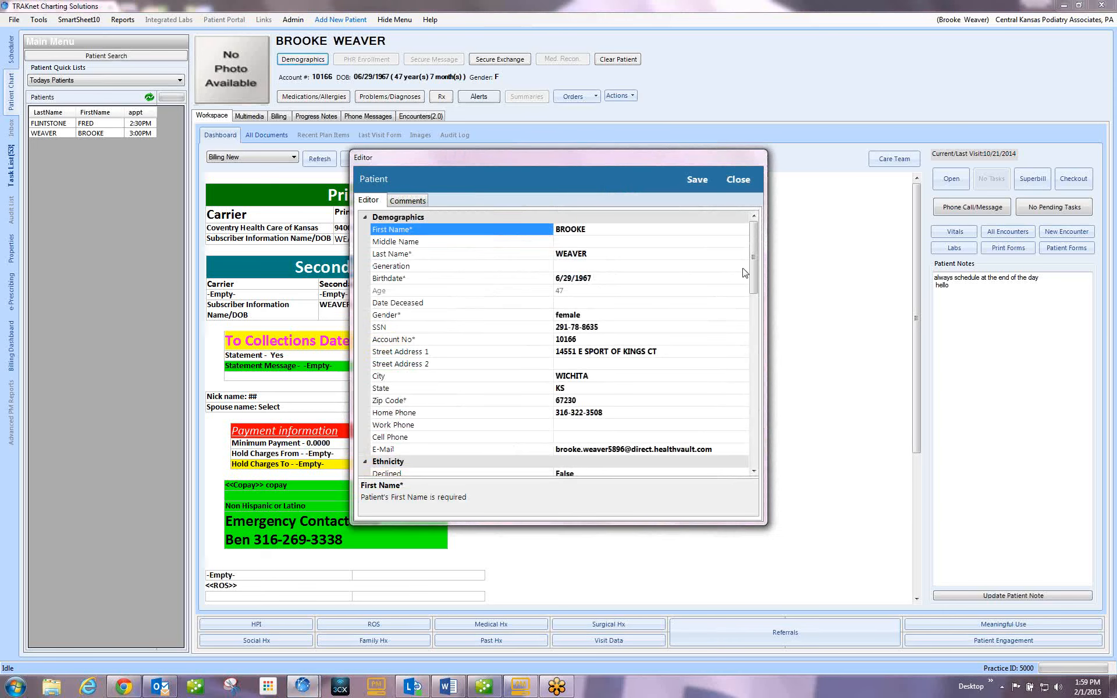
{"action": "left_click_drag", "start_coordinate": [751, 270], "coordinate": [765, 365]}
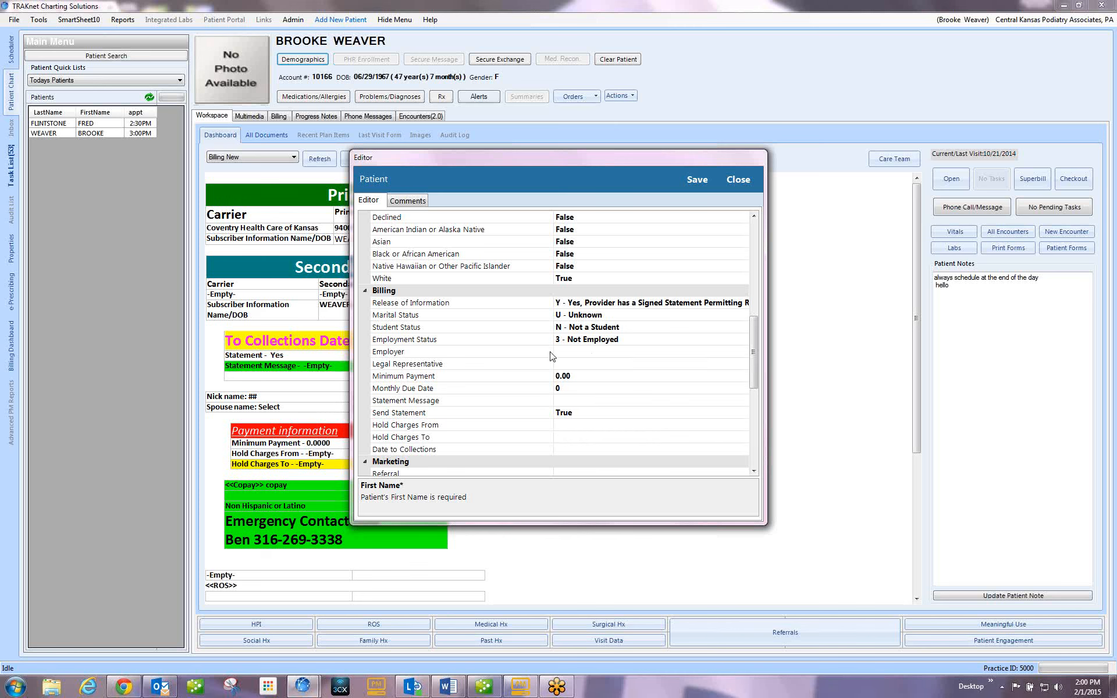
{"action": "left_click", "coordinate": [740, 180]}
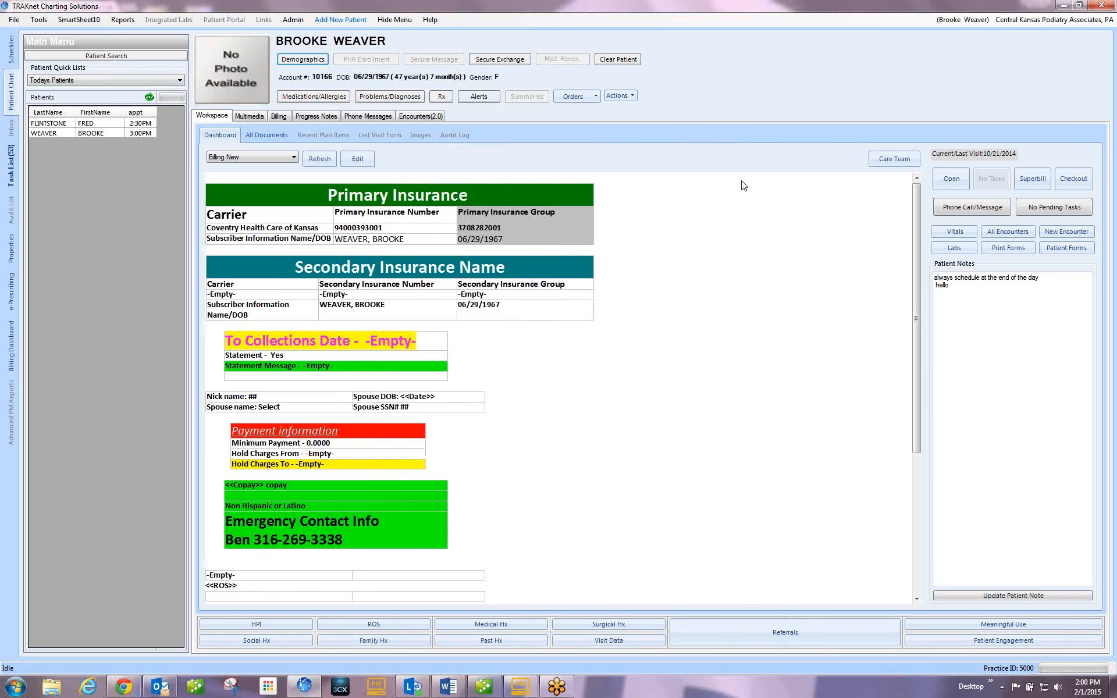
Open the patient's billing ledger and set Expand Tree to True.
{"action": "left_click", "coordinate": [280, 117]}
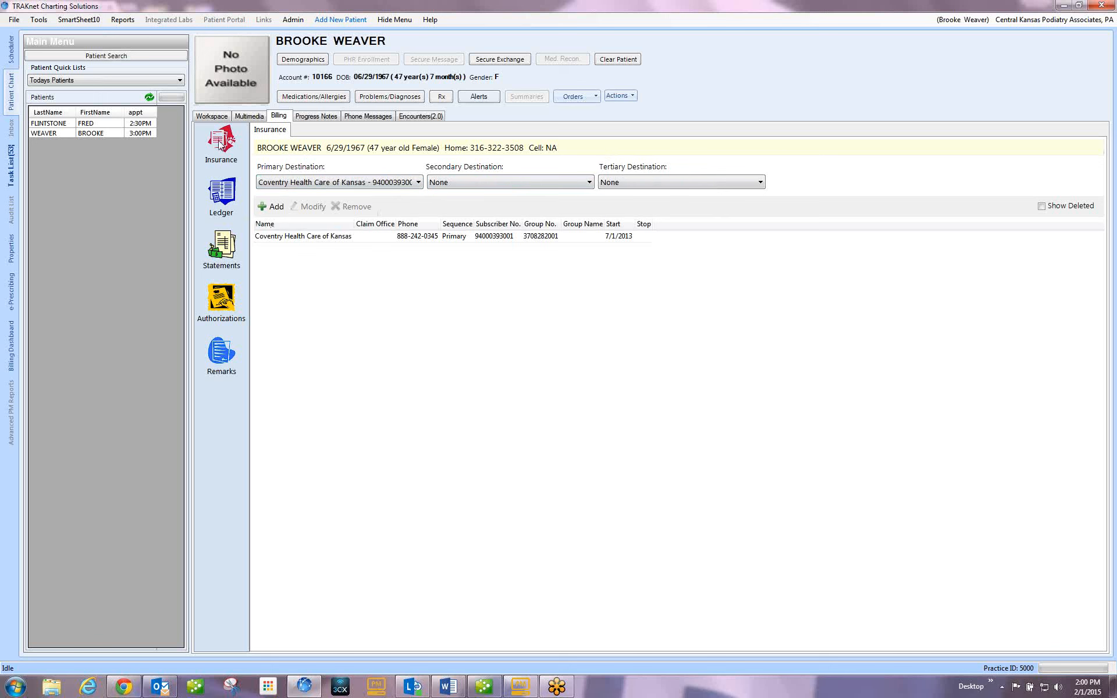
{"action": "left_click", "coordinate": [222, 193]}
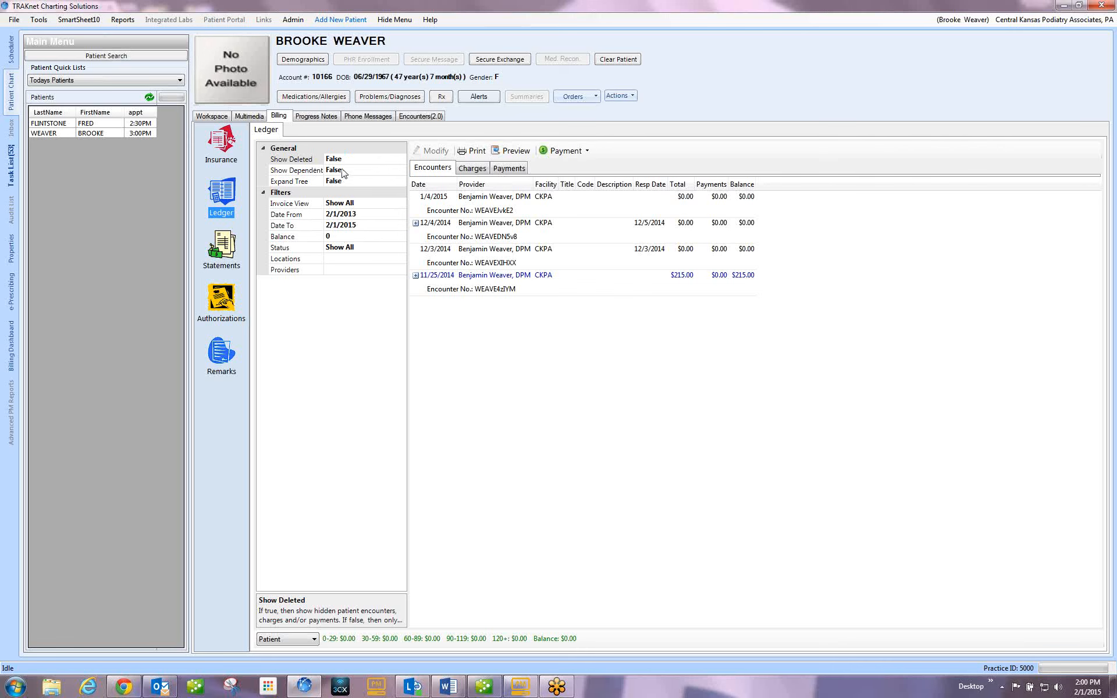
{"action": "left_click", "coordinate": [390, 186]}
{"action": "left_click", "coordinate": [401, 182]}
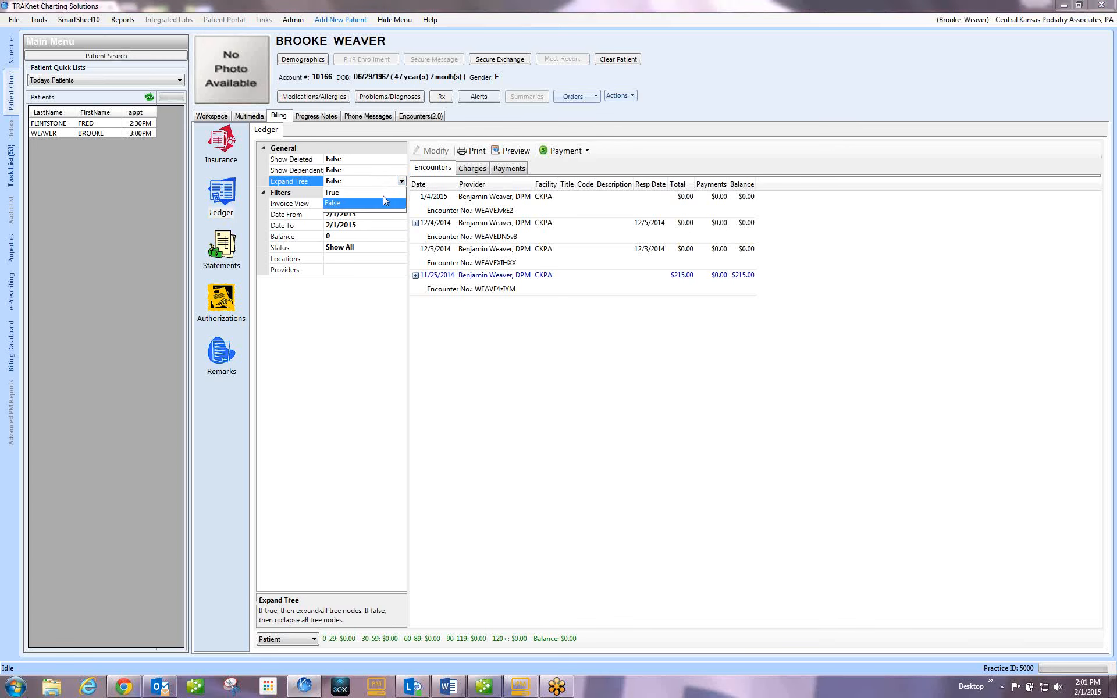
{"action": "left_click", "coordinate": [376, 193]}
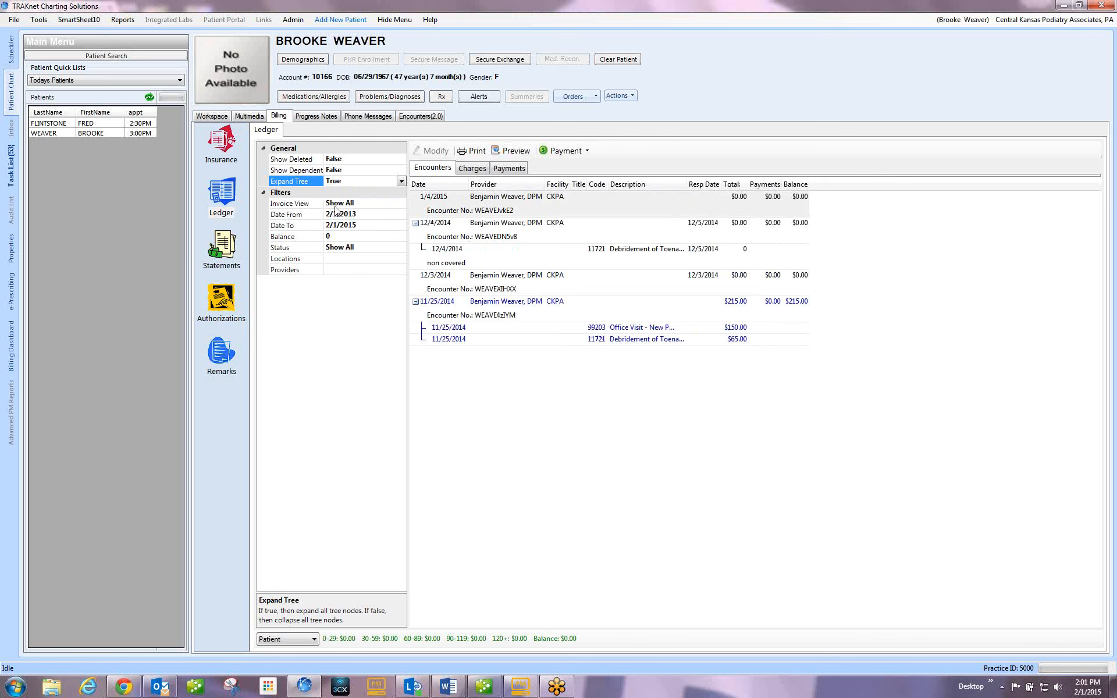
Limit the ledger's Invoice View to Payments, and restore it to Show All.
{"action": "left_click", "coordinate": [384, 205]}
{"action": "left_click", "coordinate": [402, 203]}
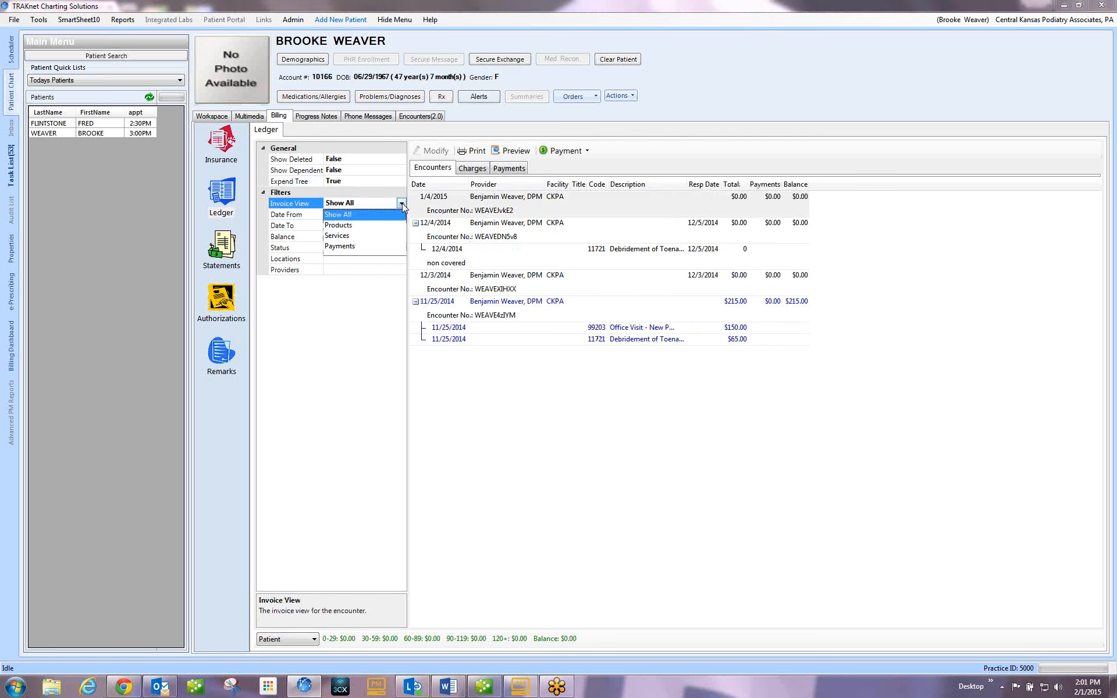
{"action": "left_click", "coordinate": [344, 247]}
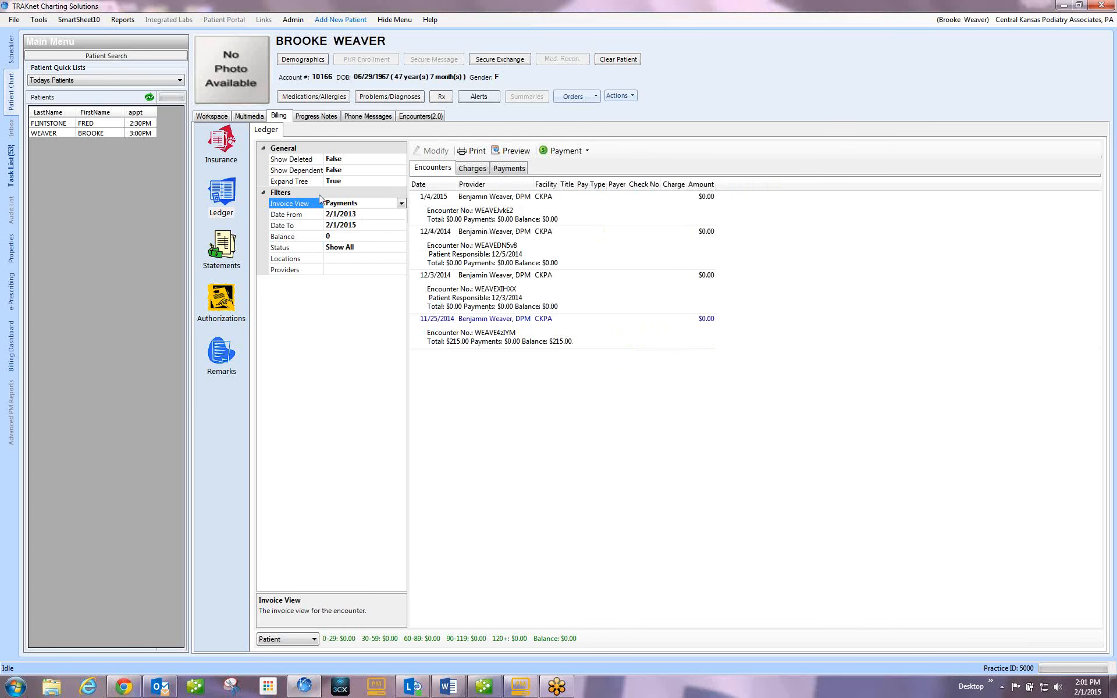
{"action": "left_click", "coordinate": [402, 203]}
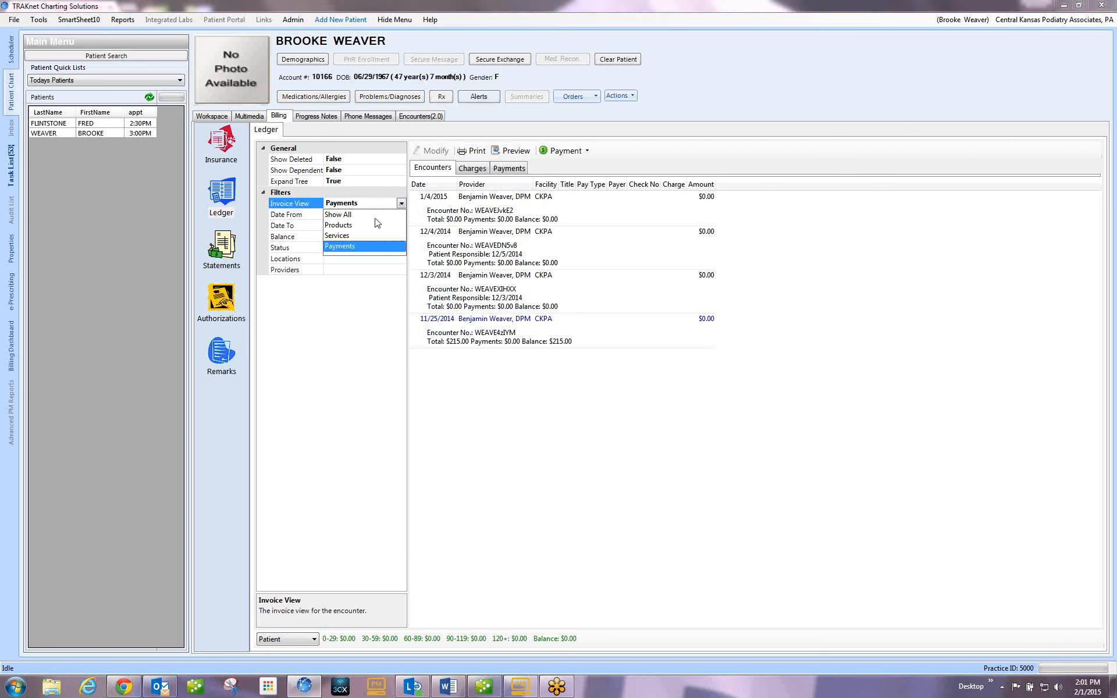
{"action": "left_click", "coordinate": [371, 215]}
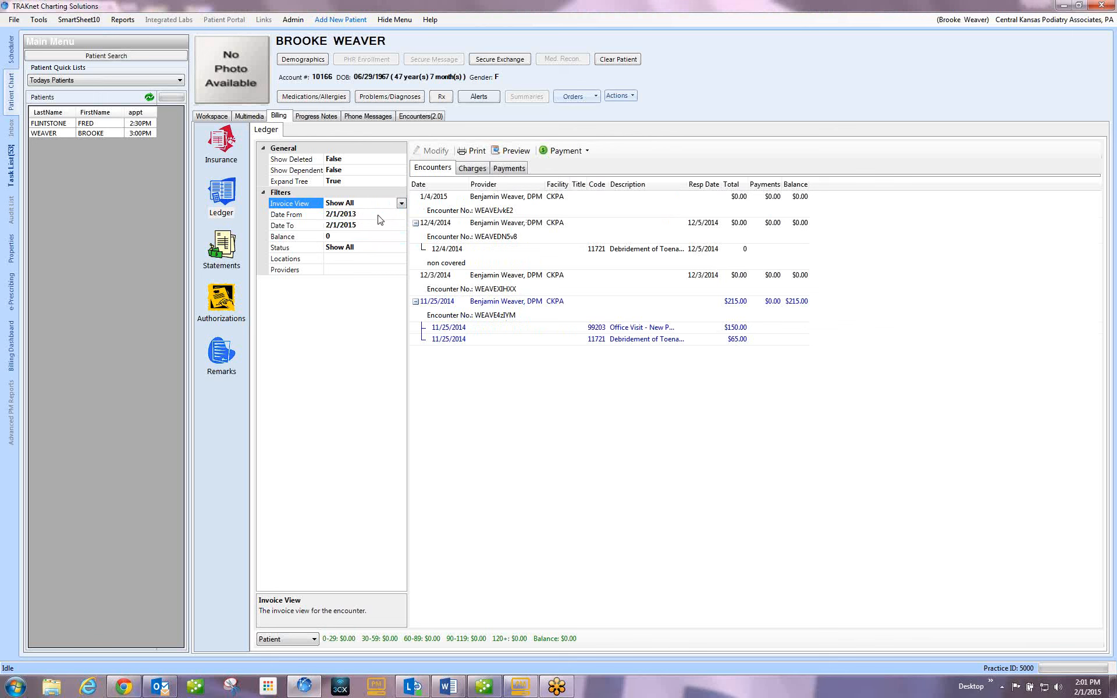
Review the ledger's Status filter options and the list of locations available for filtering encounters.
{"action": "left_click", "coordinate": [384, 250]}
{"action": "left_click", "coordinate": [401, 248]}
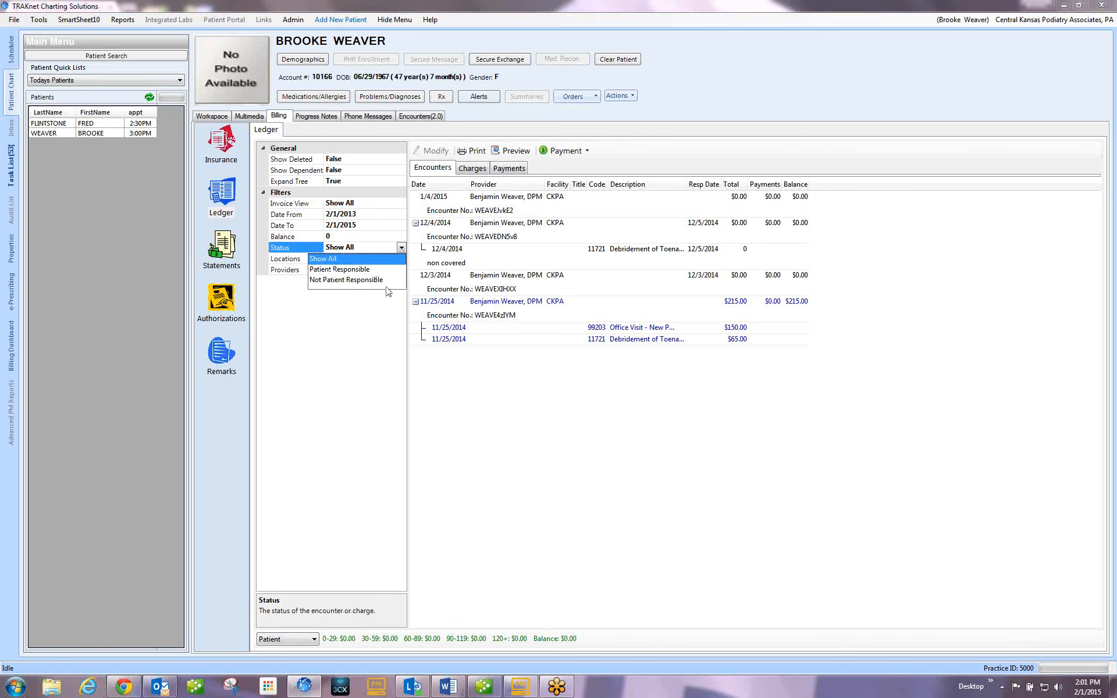
{"action": "left_click", "coordinate": [401, 248]}
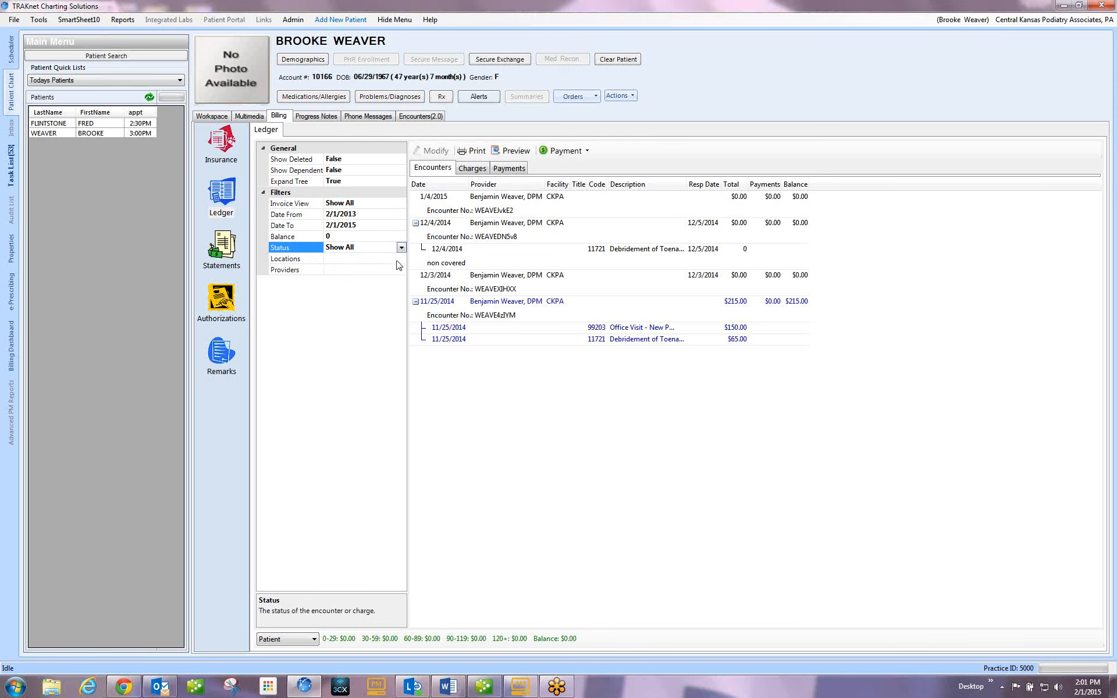
{"action": "left_click", "coordinate": [400, 260]}
{"action": "left_click", "coordinate": [402, 259]}
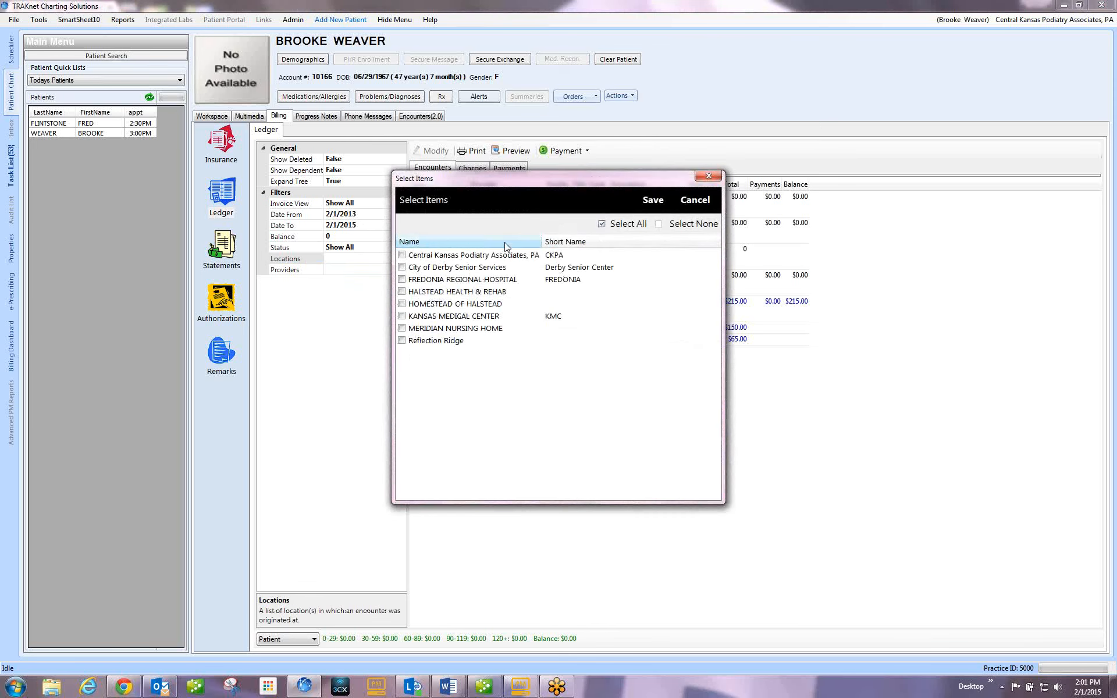
{"action": "left_click", "coordinate": [693, 200]}
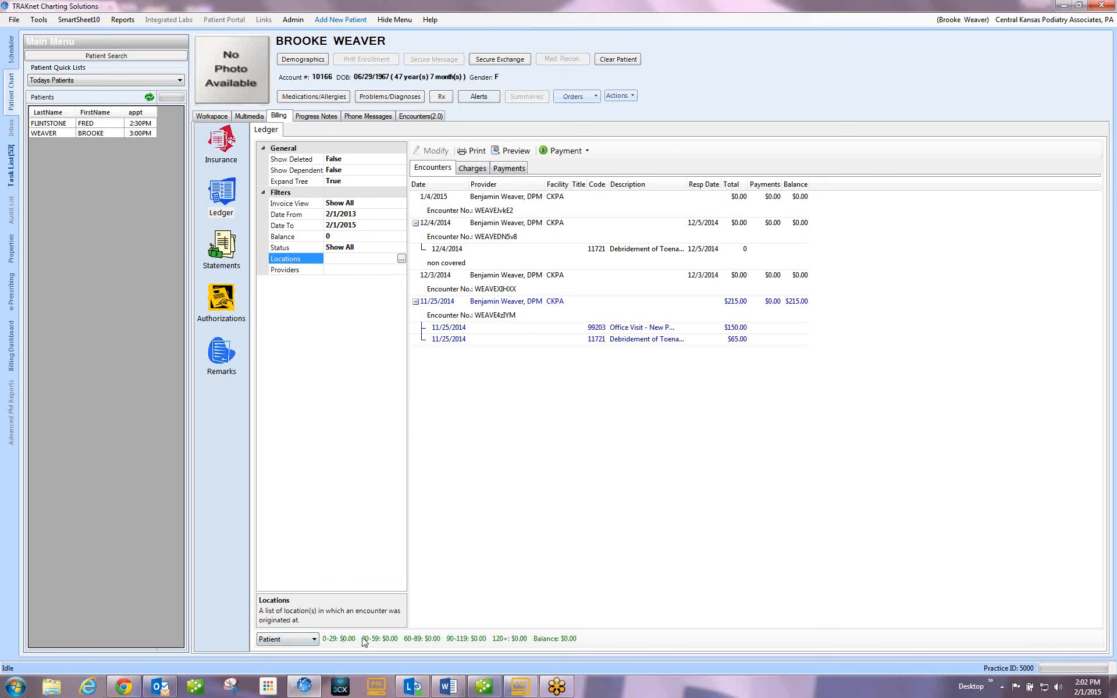
Compare the ledger's aging balances for Insurance and Patient, leaving the balance view on Patient.
{"action": "left_click", "coordinate": [314, 639]}
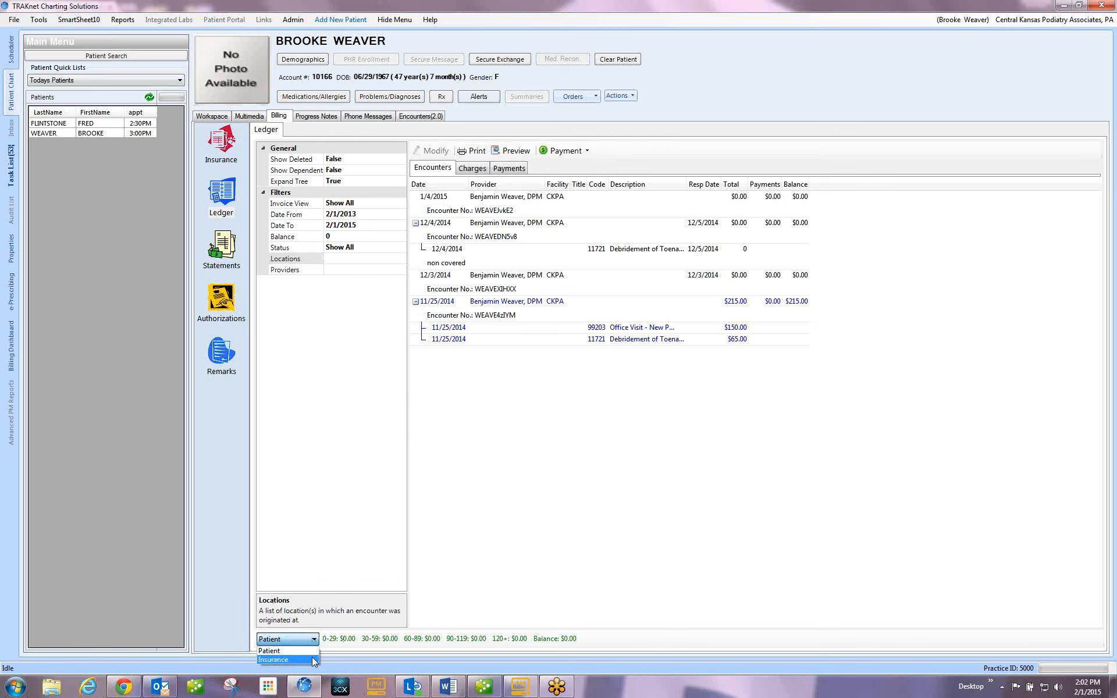
{"action": "left_click", "coordinate": [311, 659]}
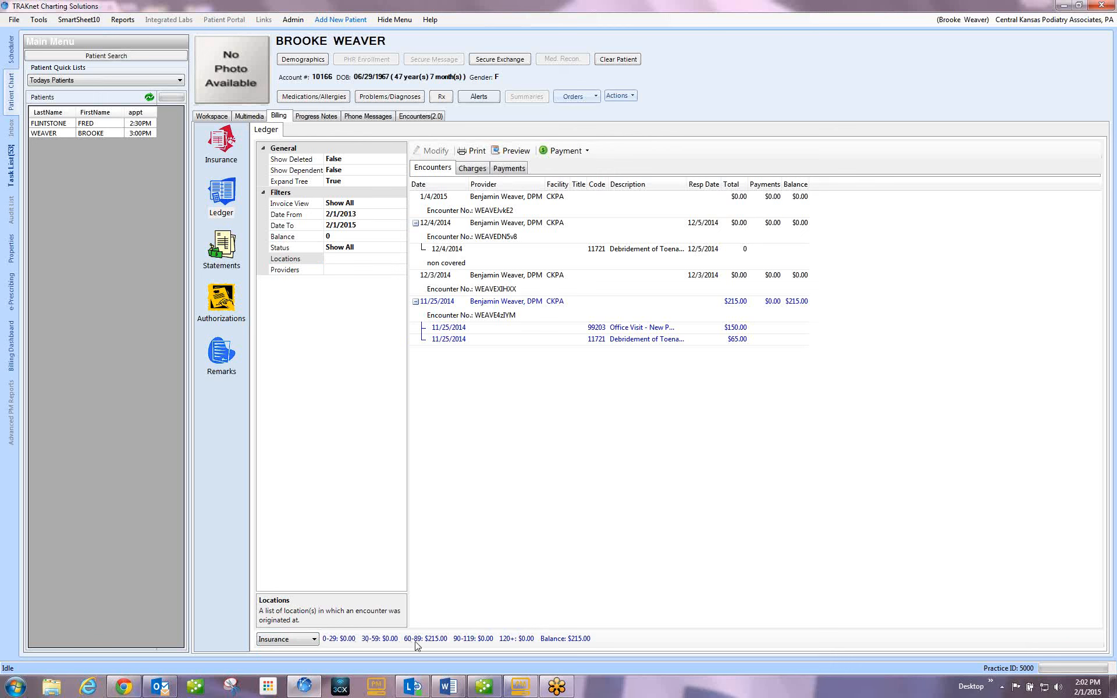
{"action": "left_click", "coordinate": [315, 640]}
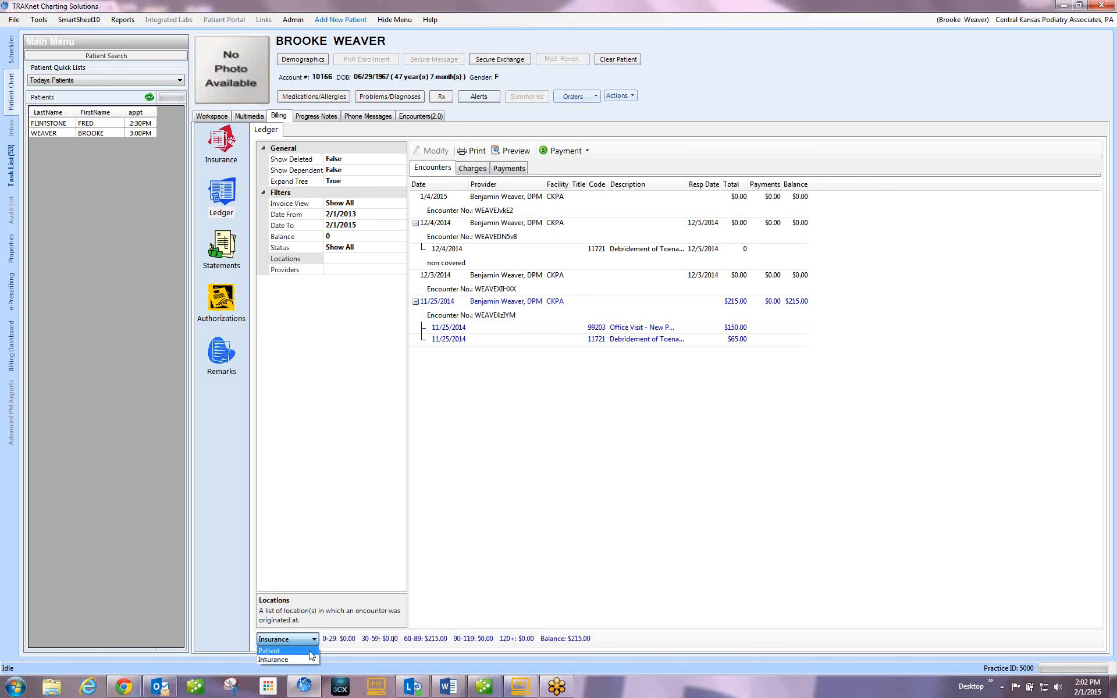
{"action": "left_click", "coordinate": [309, 659]}
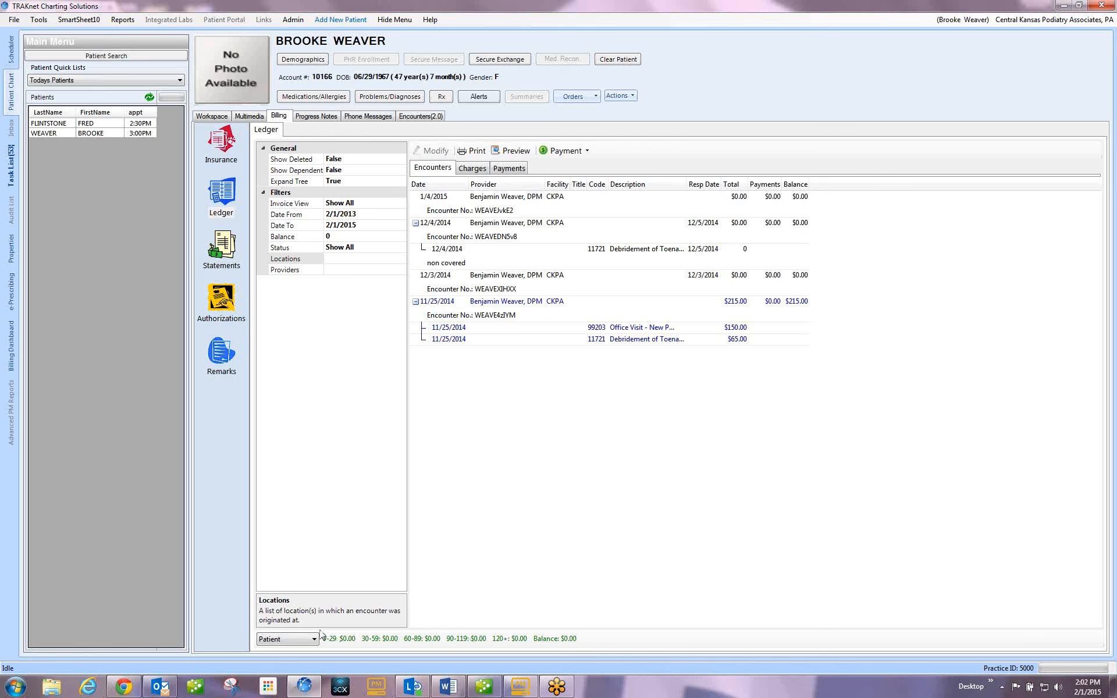
{"action": "left_click", "coordinate": [316, 640]}
{"action": "left_click", "coordinate": [317, 659]}
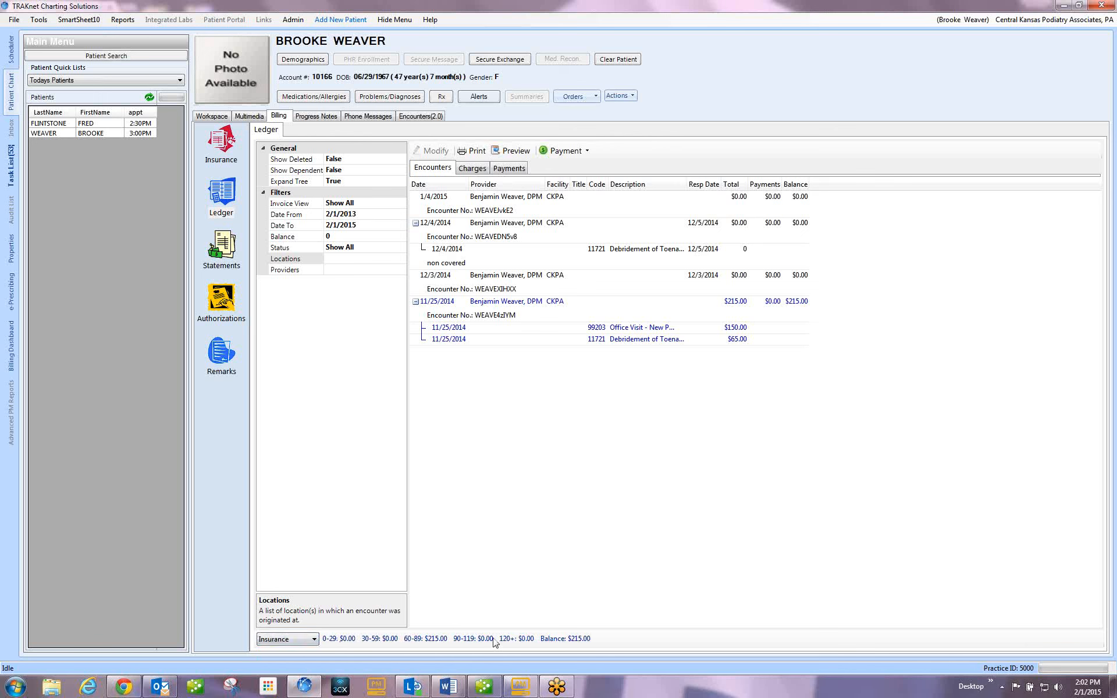
{"action": "left_click", "coordinate": [315, 639]}
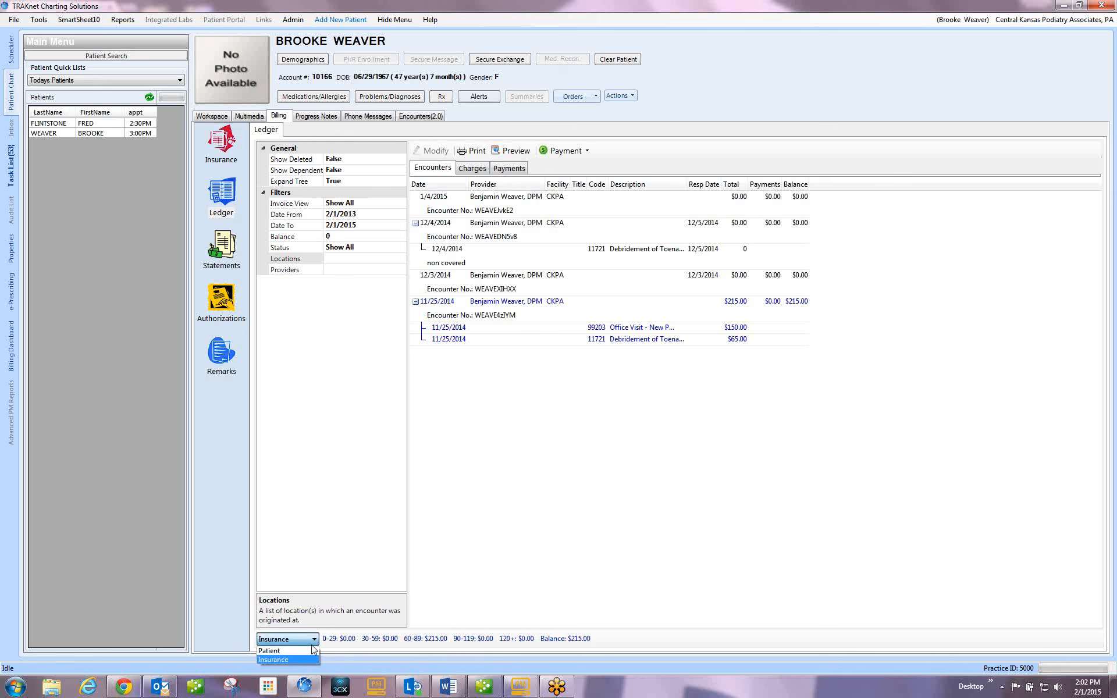
{"action": "left_click", "coordinate": [313, 650]}
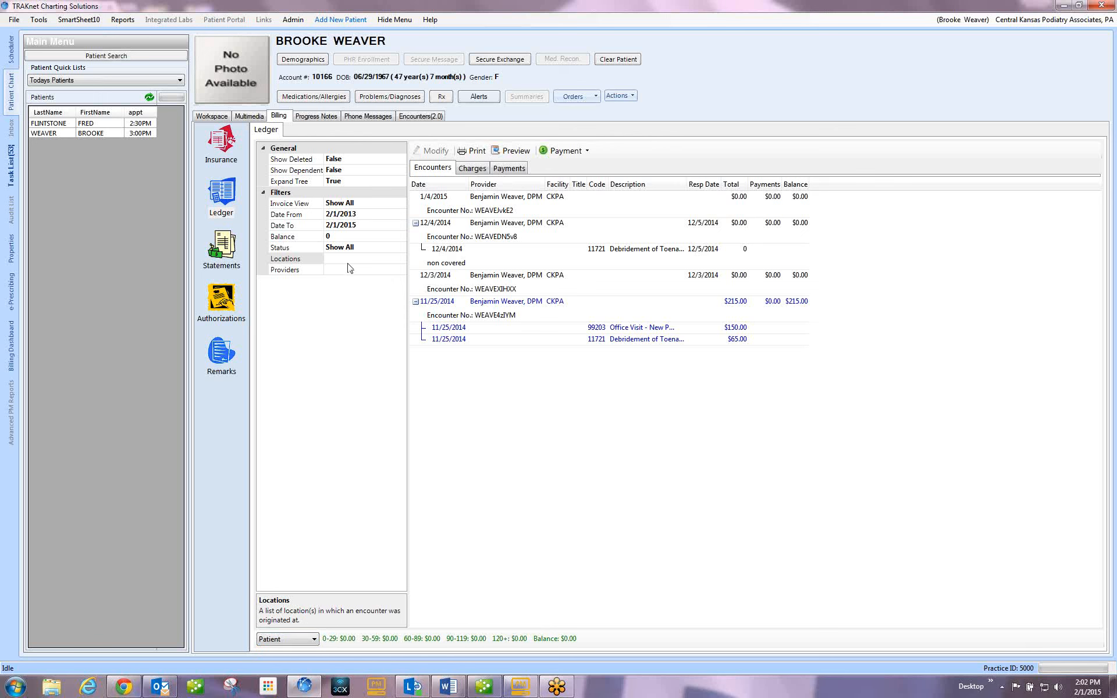
Review the ledger's charges and recorded payments, and return to the list of charges.
{"action": "left_click", "coordinate": [471, 169]}
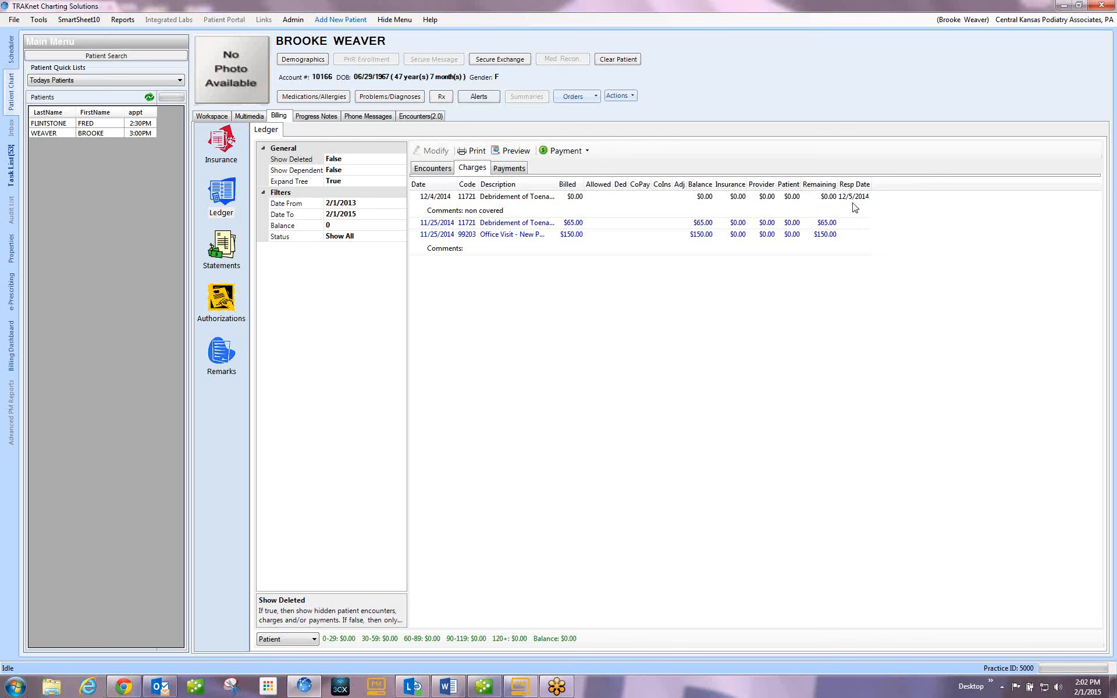
{"action": "left_click", "coordinate": [521, 173]}
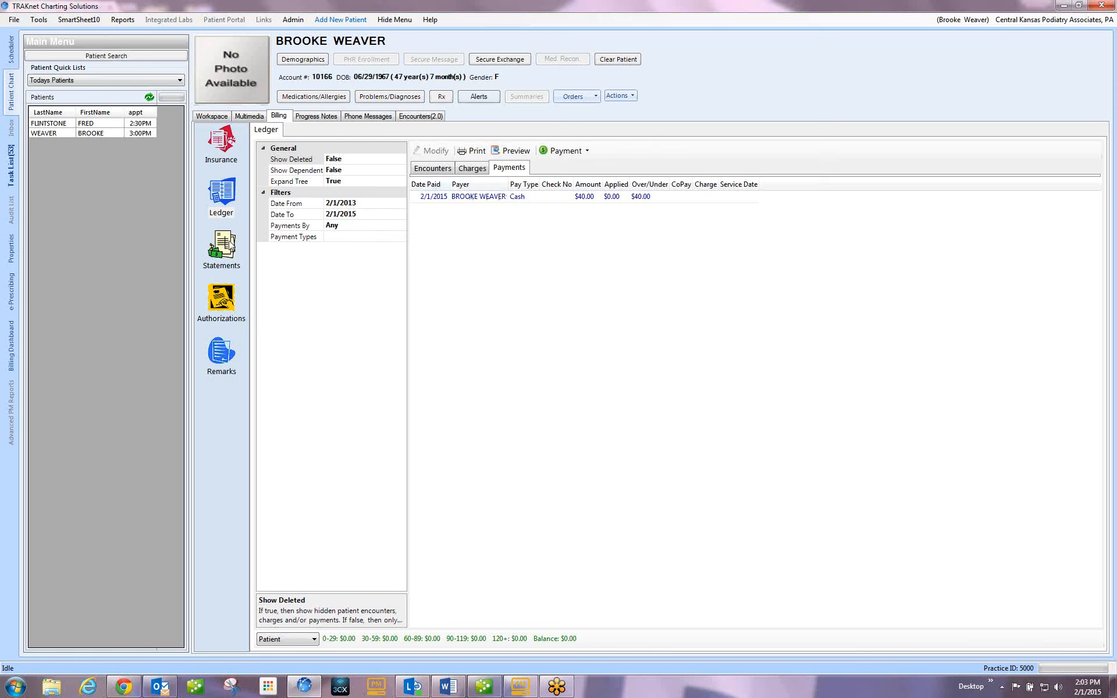
{"action": "left_click", "coordinate": [472, 168]}
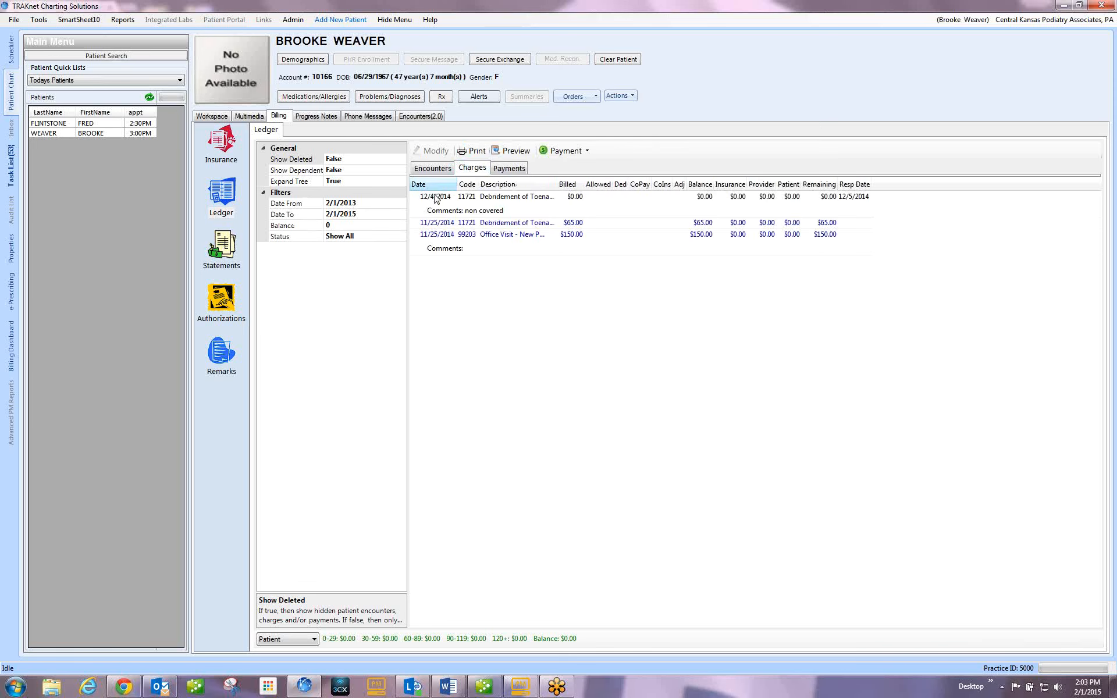
Preview the printed charges report, close it, and look at the patient's billing statements.
{"action": "left_click", "coordinate": [511, 152]}
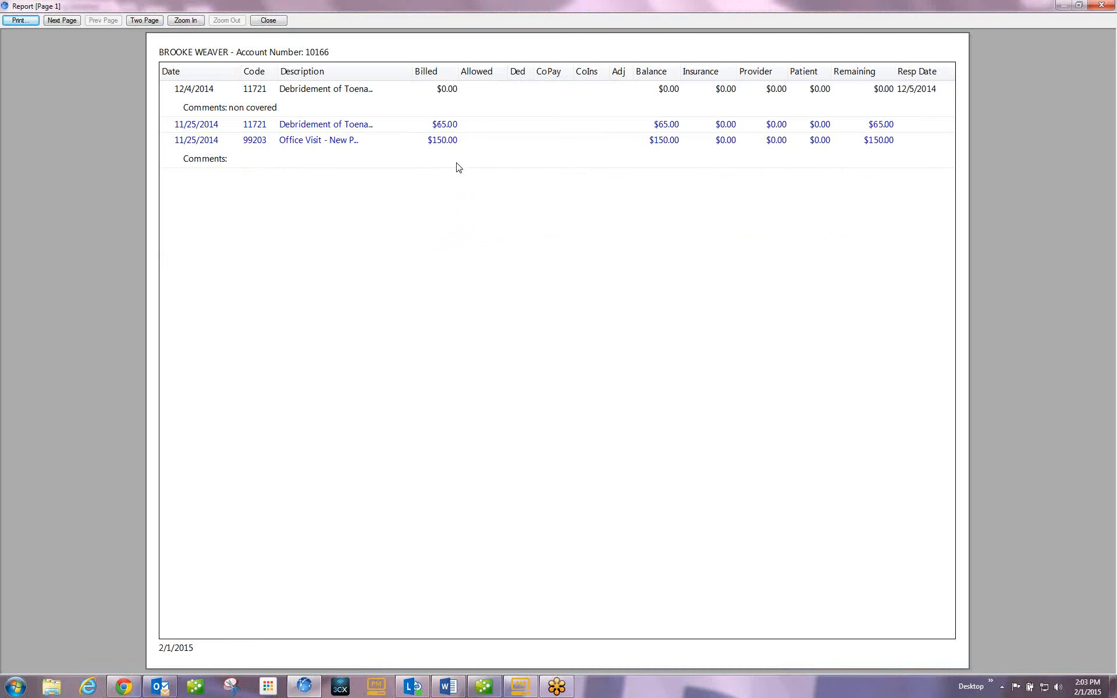
{"action": "left_click", "coordinate": [268, 21]}
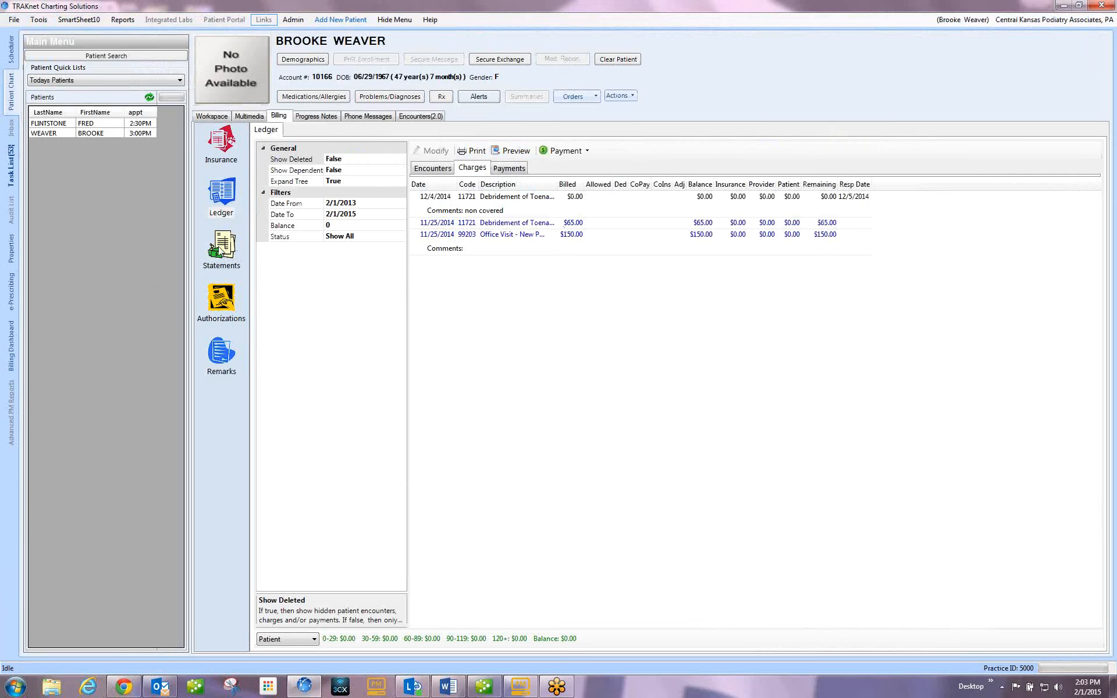
{"action": "left_click", "coordinate": [224, 248]}
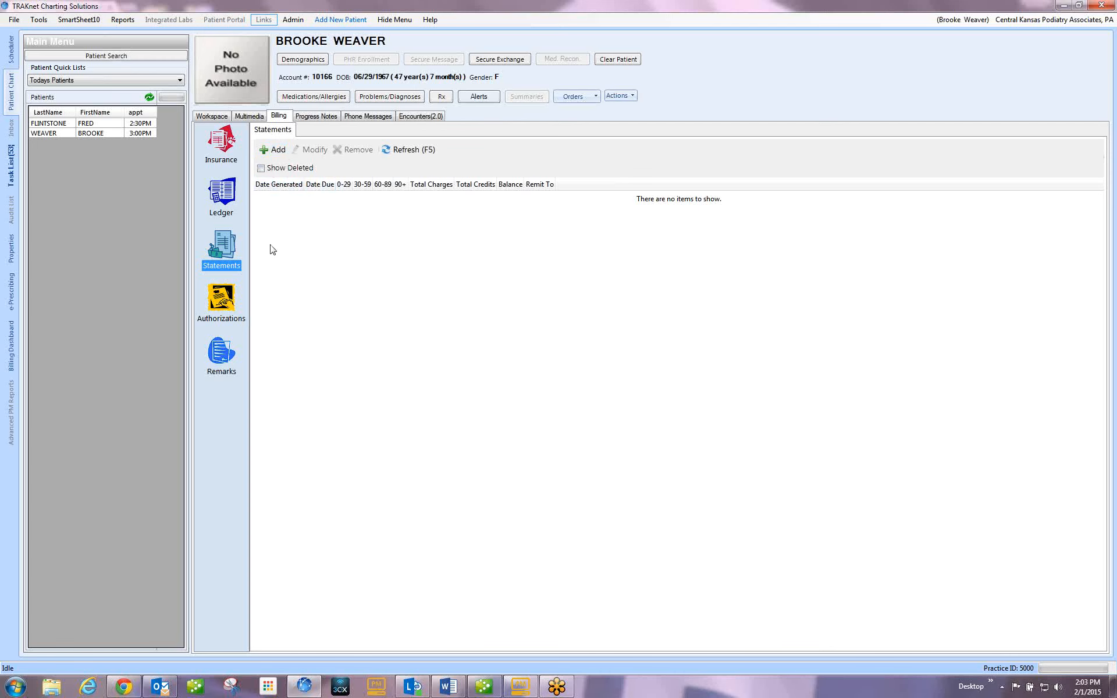
Start a new patient referral authorization with Coventry Health Care of Kansas as the insurance.
{"action": "left_click", "coordinate": [221, 300]}
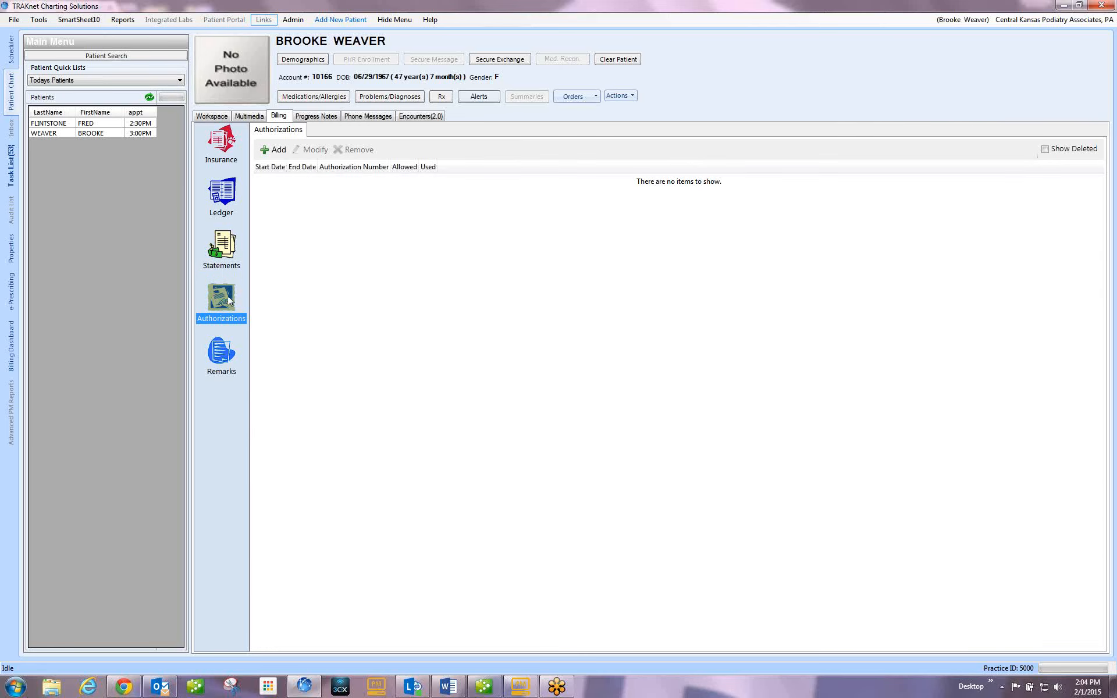
{"action": "left_click", "coordinate": [269, 152]}
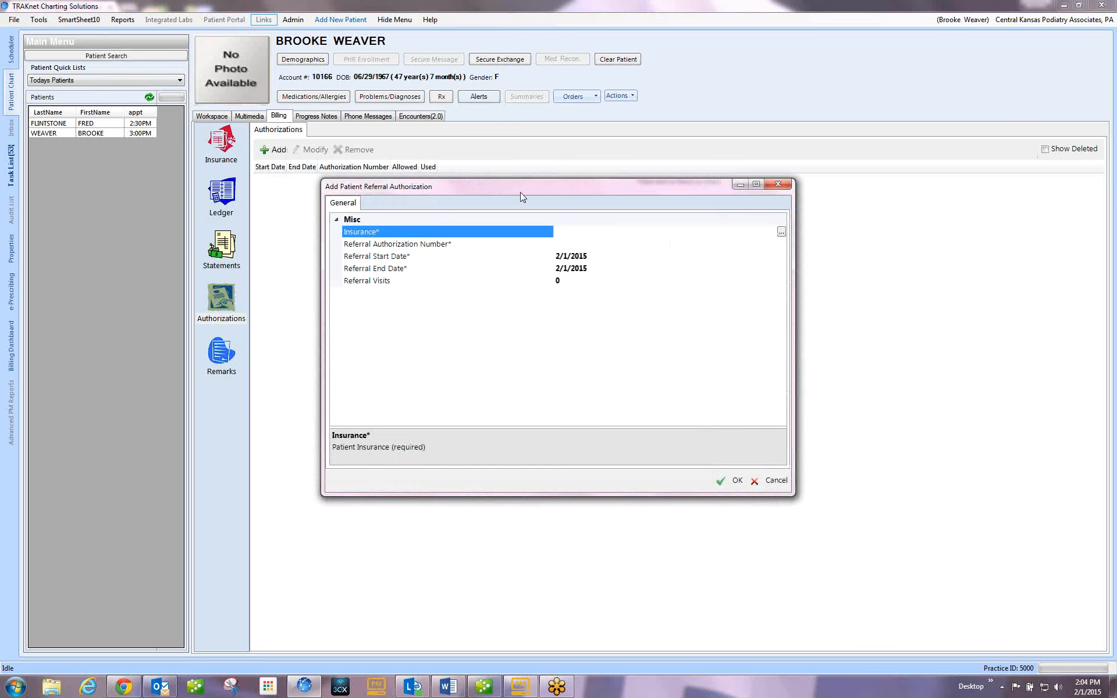
{"action": "left_click", "coordinate": [781, 233]}
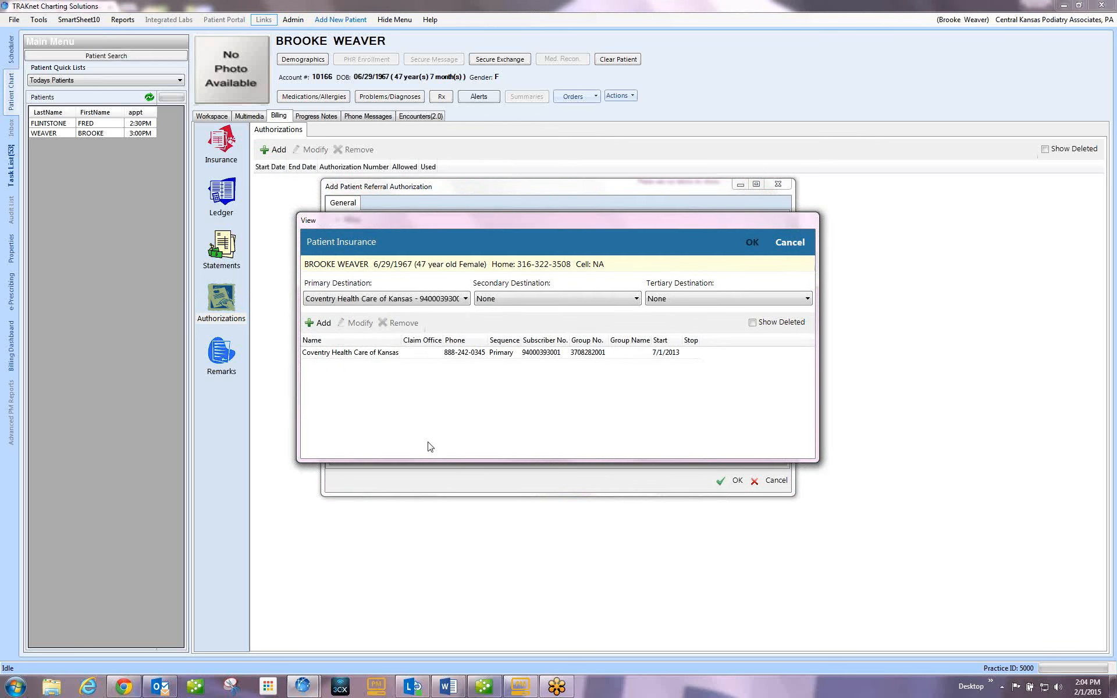
{"action": "left_click", "coordinate": [345, 355]}
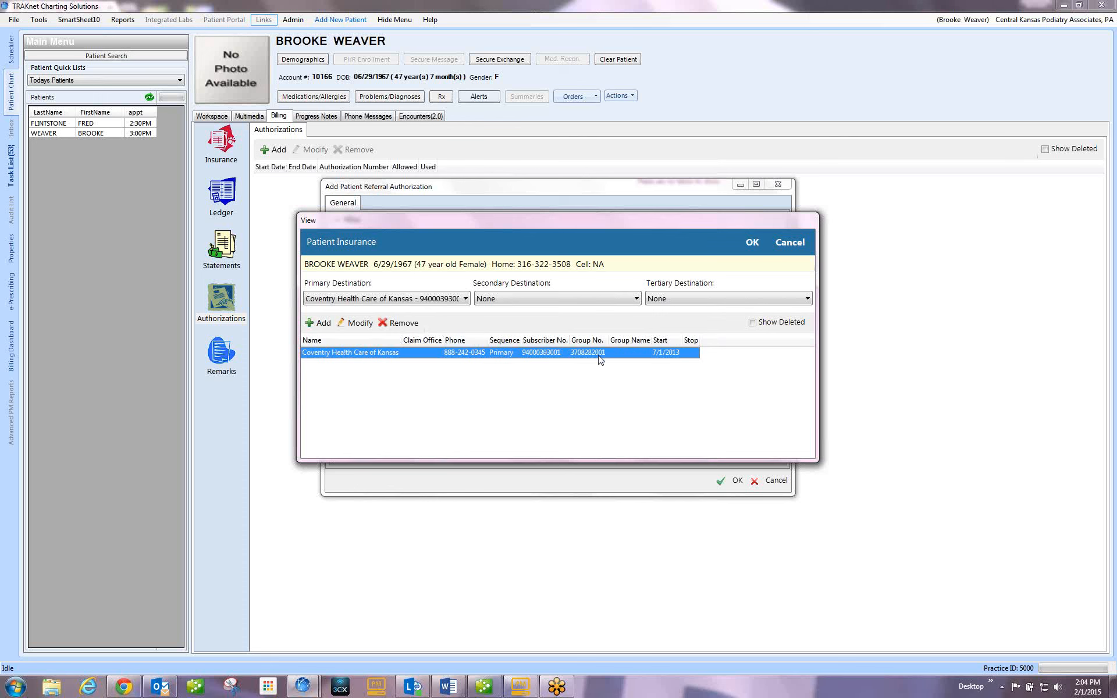
{"action": "left_click", "coordinate": [752, 242]}
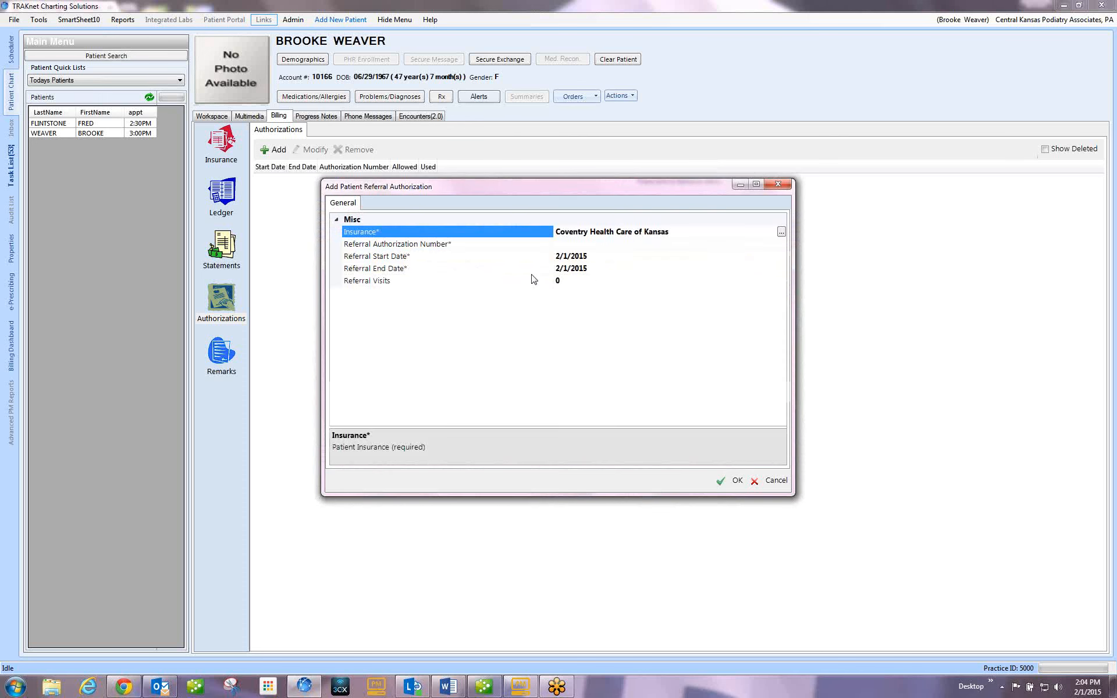
Enter the referral authorization number, set the referral end date to 2/28/2015, and set the referral visits to 2.
{"action": "left_click", "coordinate": [662, 242]}
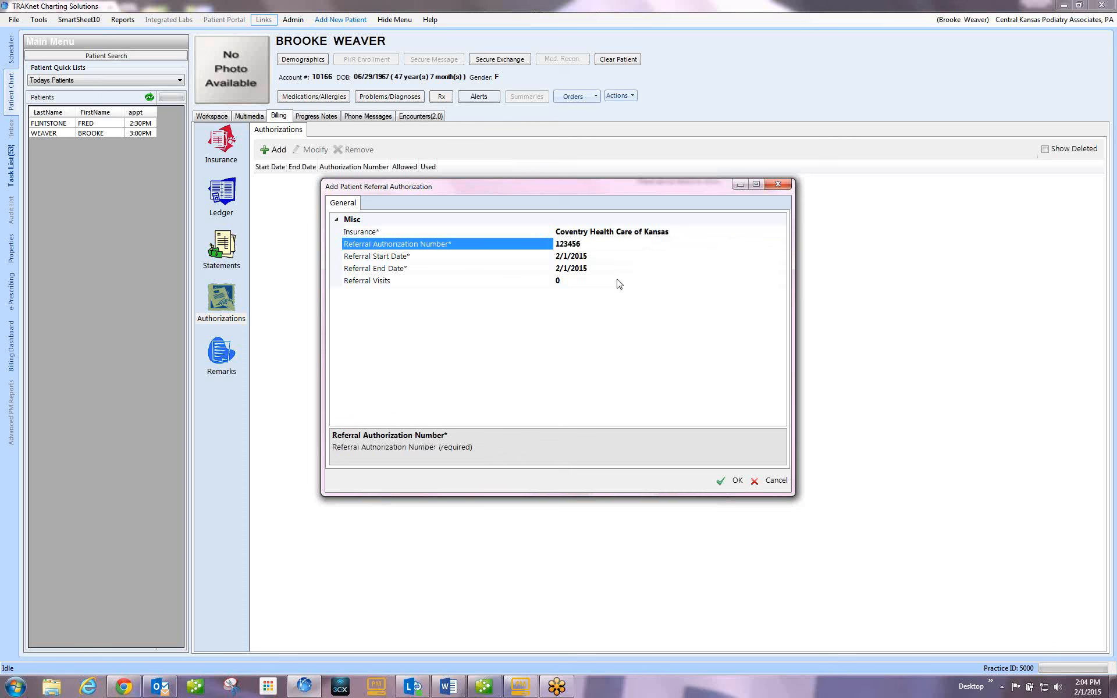
{"action": "left_click", "coordinate": [717, 271]}
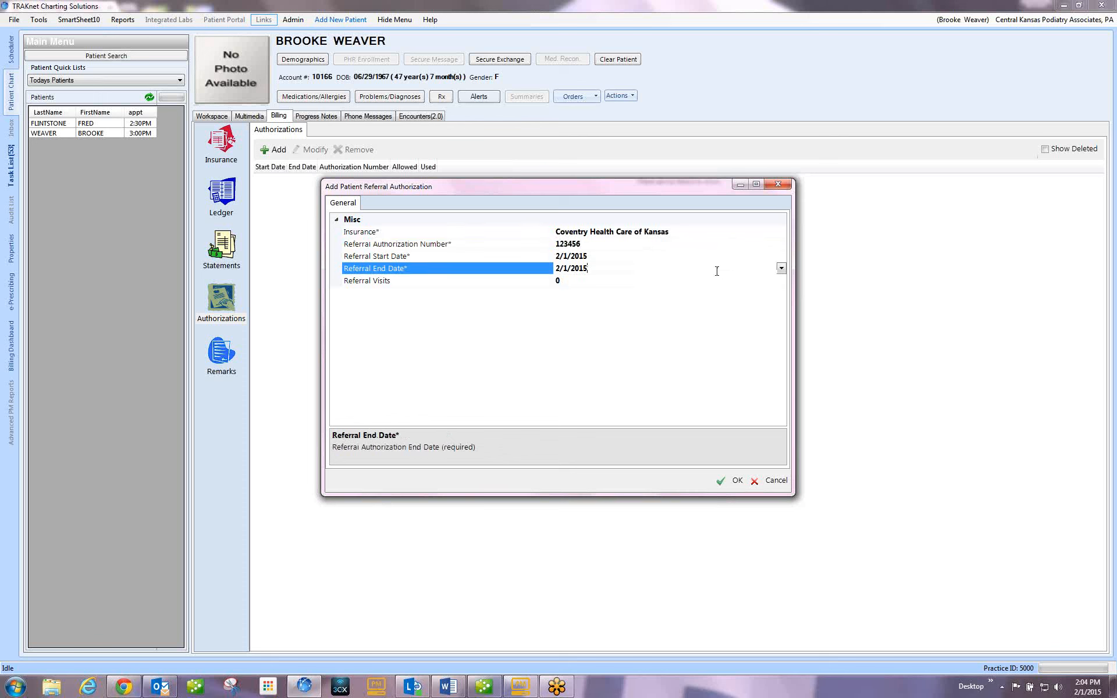
{"action": "left_click", "coordinate": [781, 269]}
{"action": "left_click", "coordinate": [774, 344]}
{"action": "left_click", "coordinate": [620, 280]}
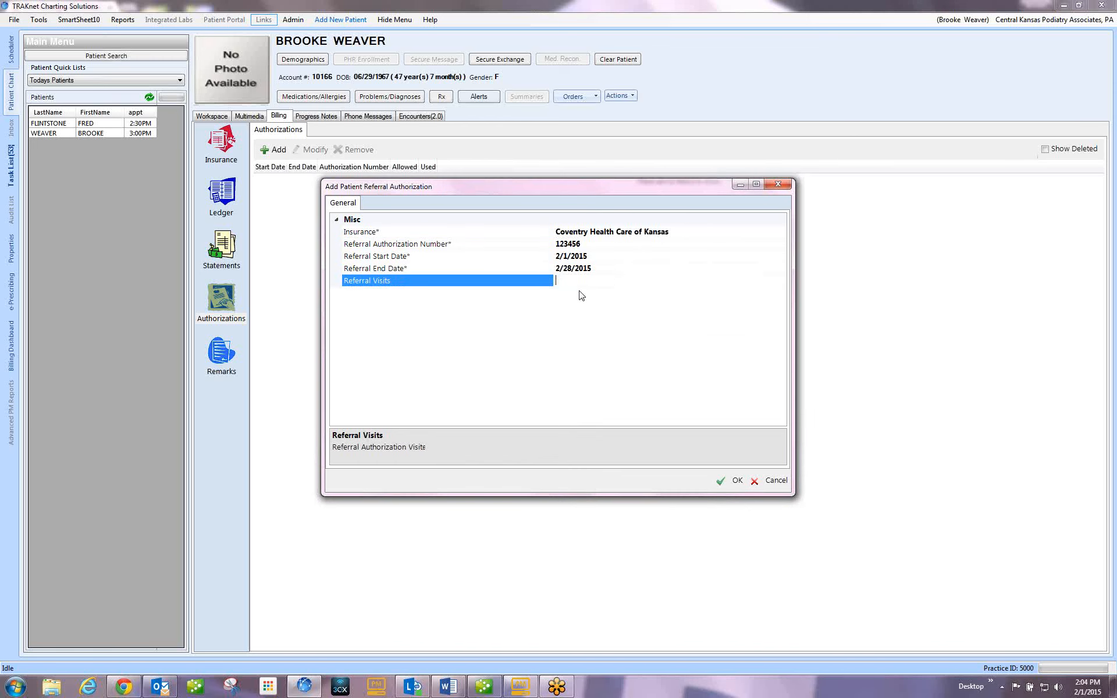
{"action": "type", "text": "2"}
{"action": "left_click", "coordinate": [728, 487]}
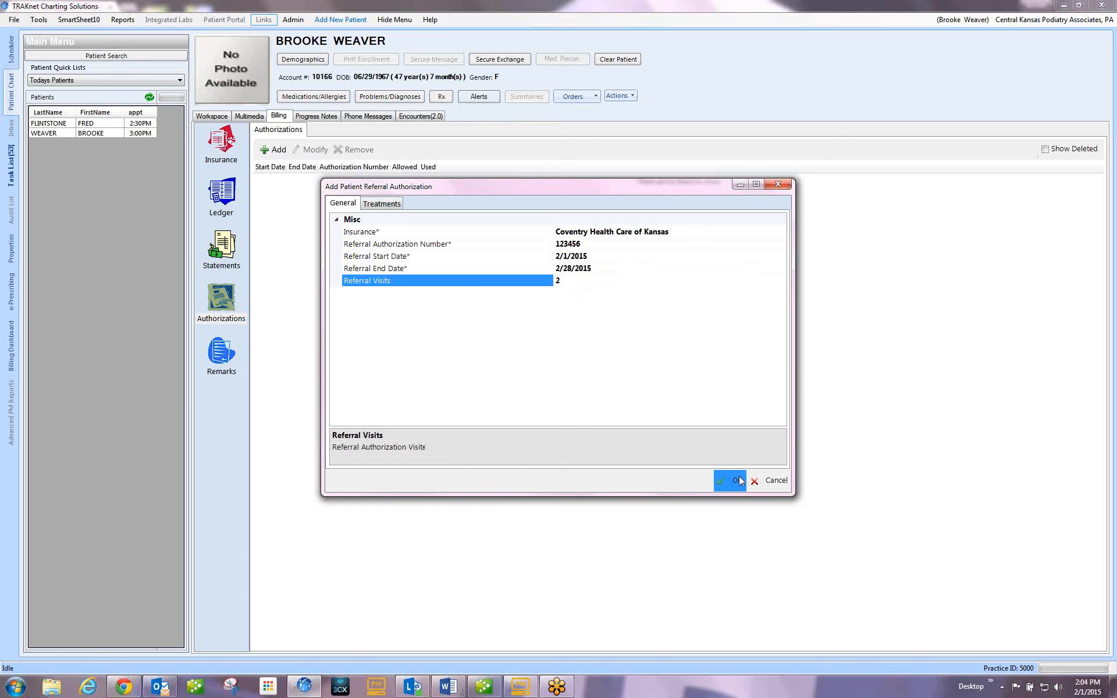
Check the referral authorization's Treatments list and save the authorization.
{"action": "left_click", "coordinate": [383, 206]}
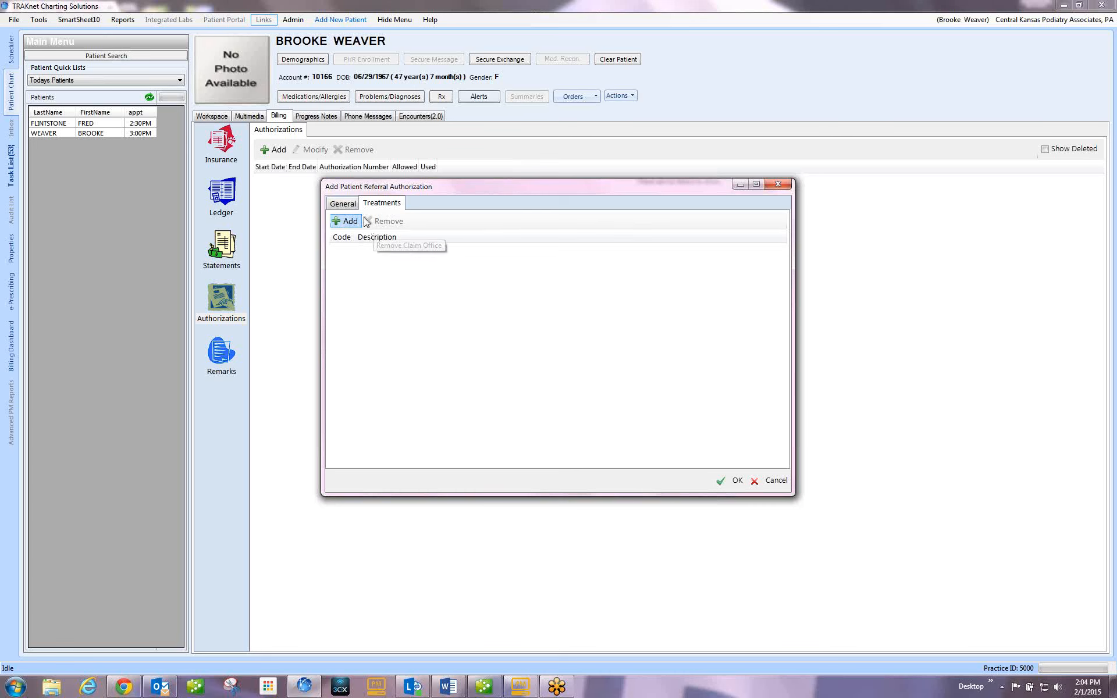
{"action": "left_click", "coordinate": [343, 205]}
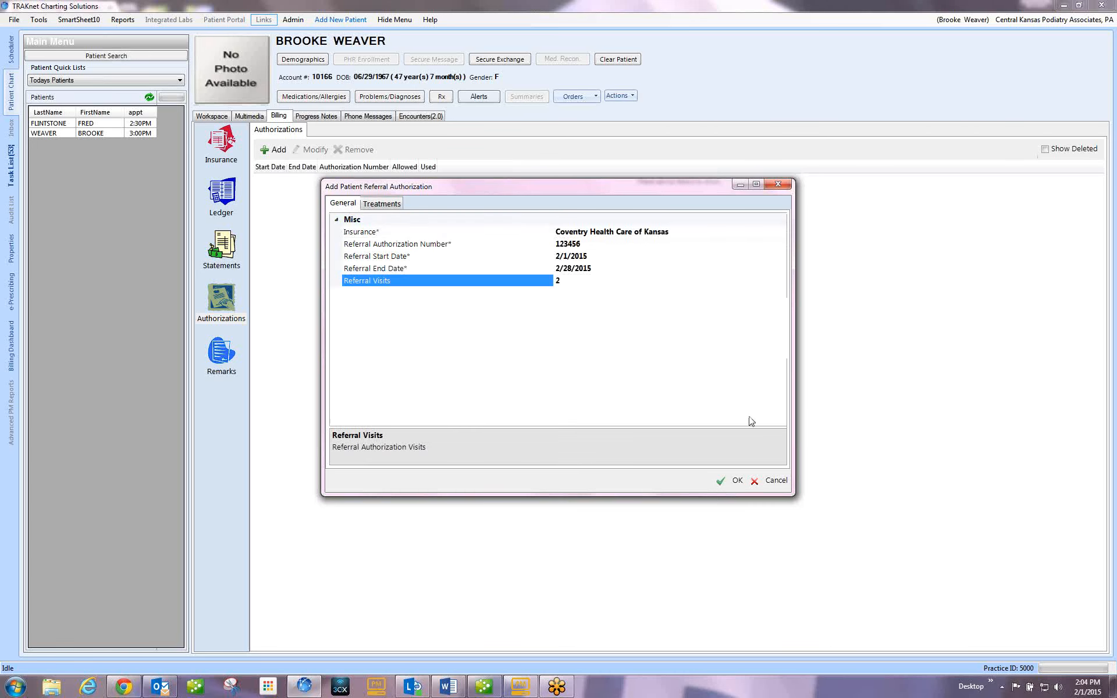
{"action": "left_click", "coordinate": [736, 481]}
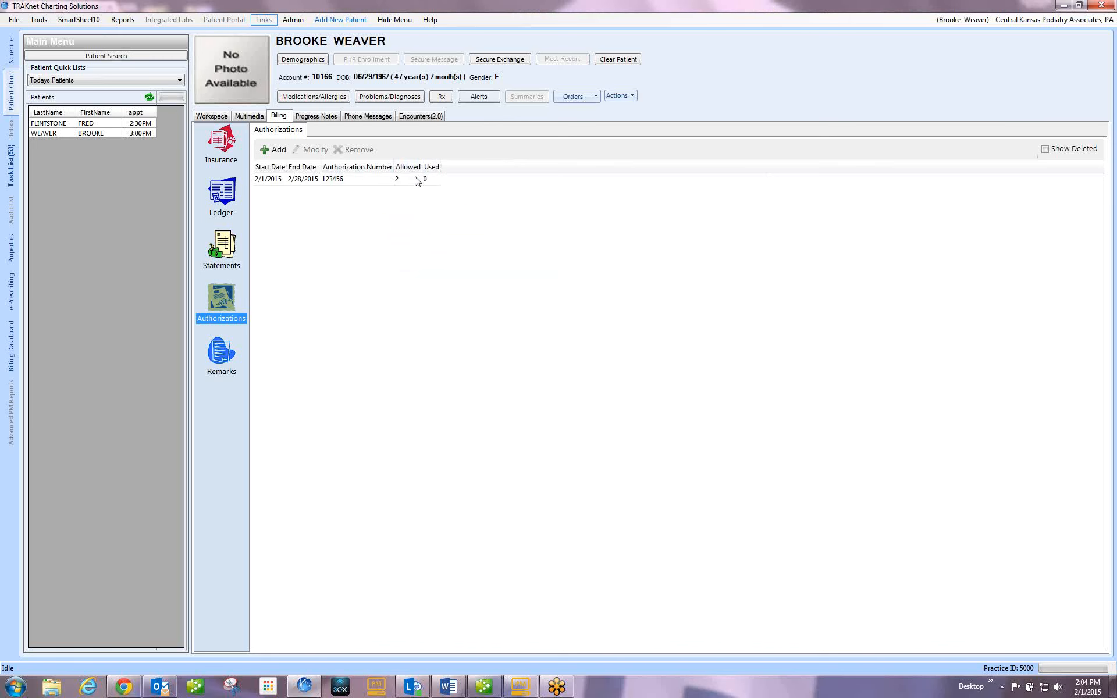
Add and save a billing remark with the subject "billing" and the text "decutible".
{"action": "left_click", "coordinate": [219, 357]}
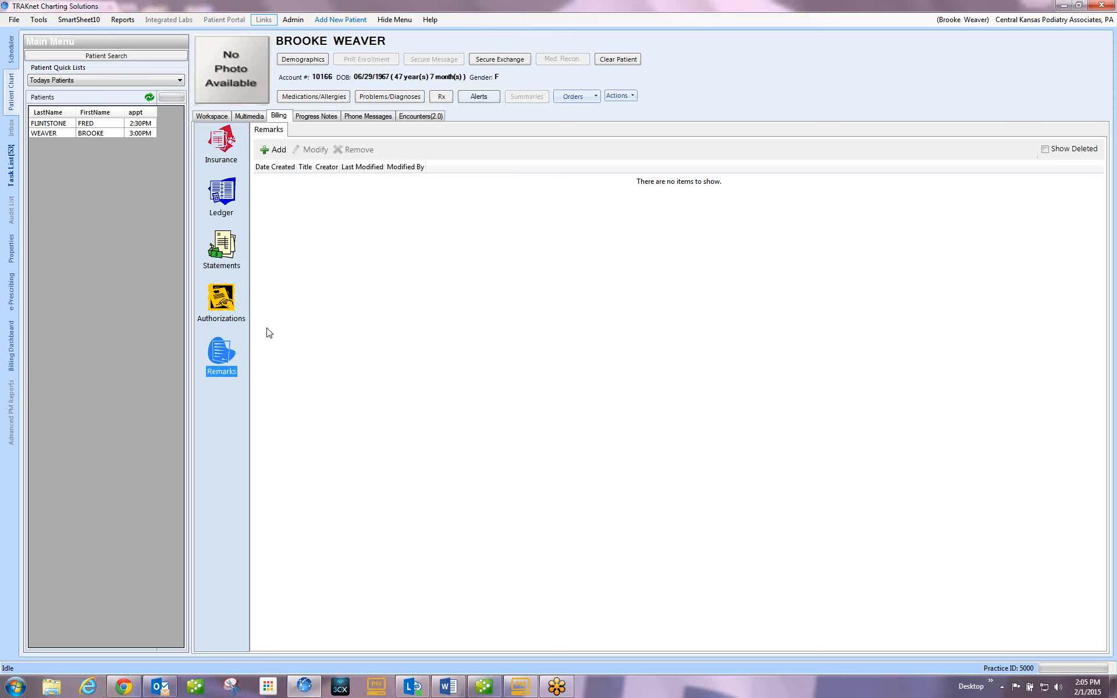
{"action": "left_click", "coordinate": [280, 154]}
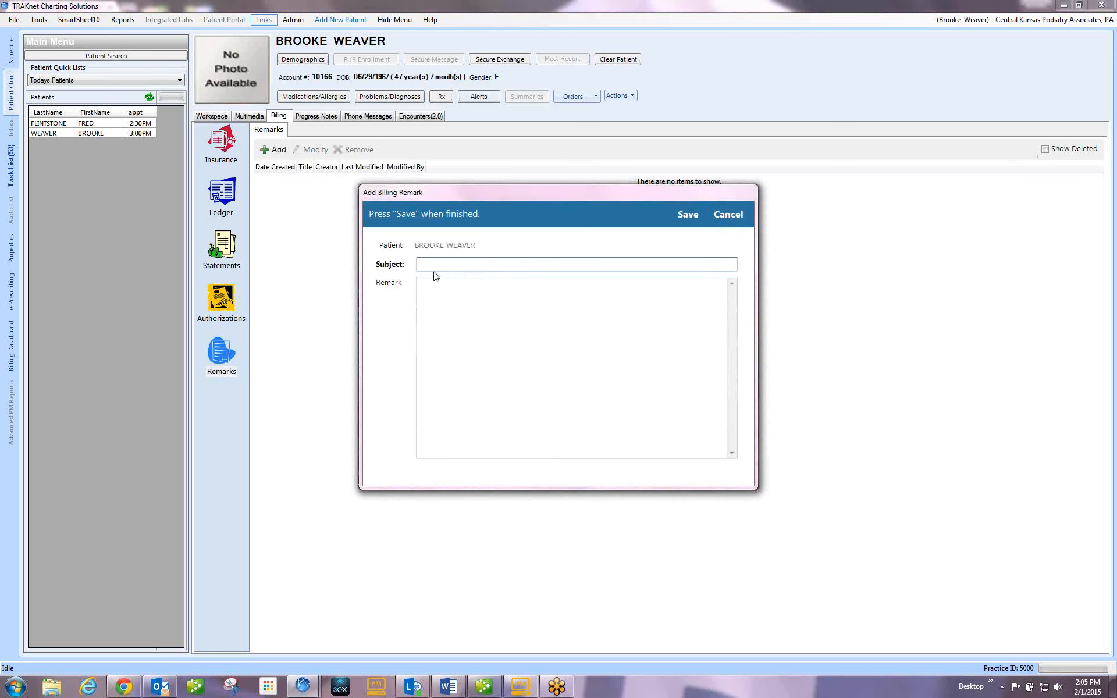
{"action": "type", "text": "billing"}
{"action": "left_click", "coordinate": [472, 294]}
{"action": "type", "text": "decutible"}
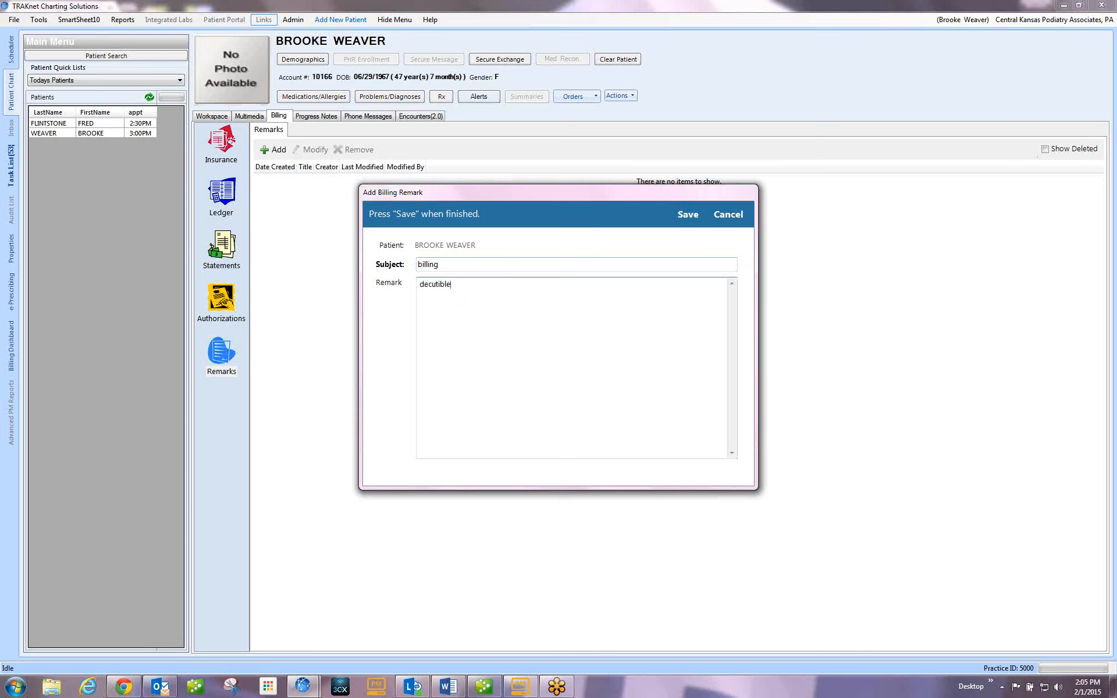
{"action": "left_click", "coordinate": [688, 214]}
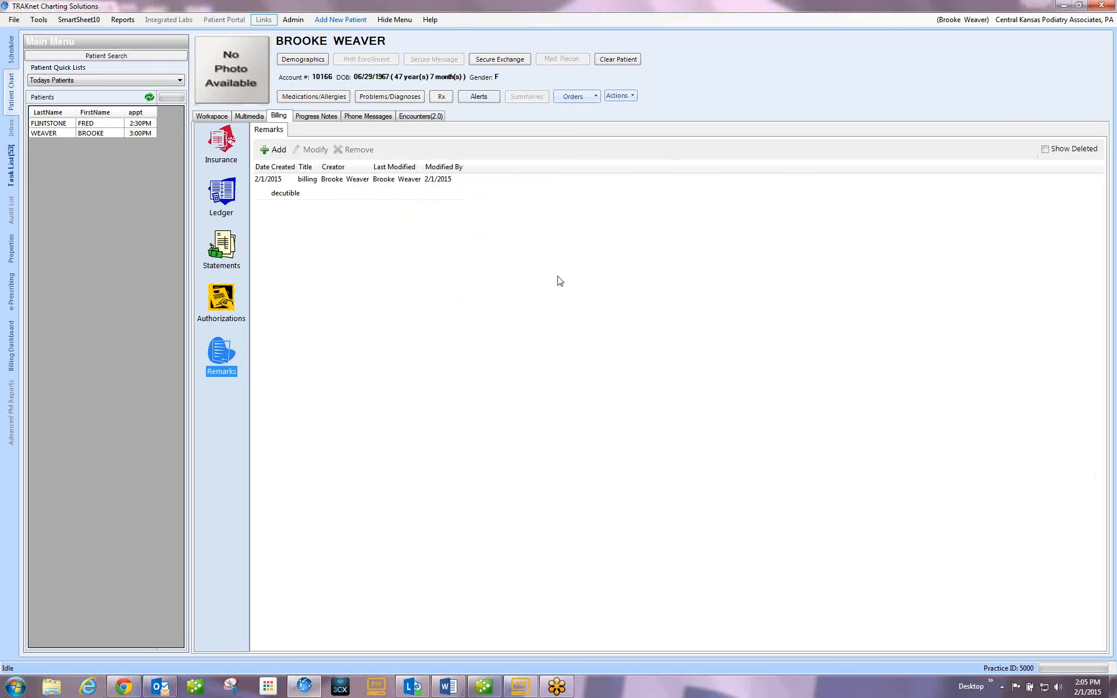
Correct the billing remark's text to "deductible" and save it.
{"action": "left_click", "coordinate": [293, 195]}
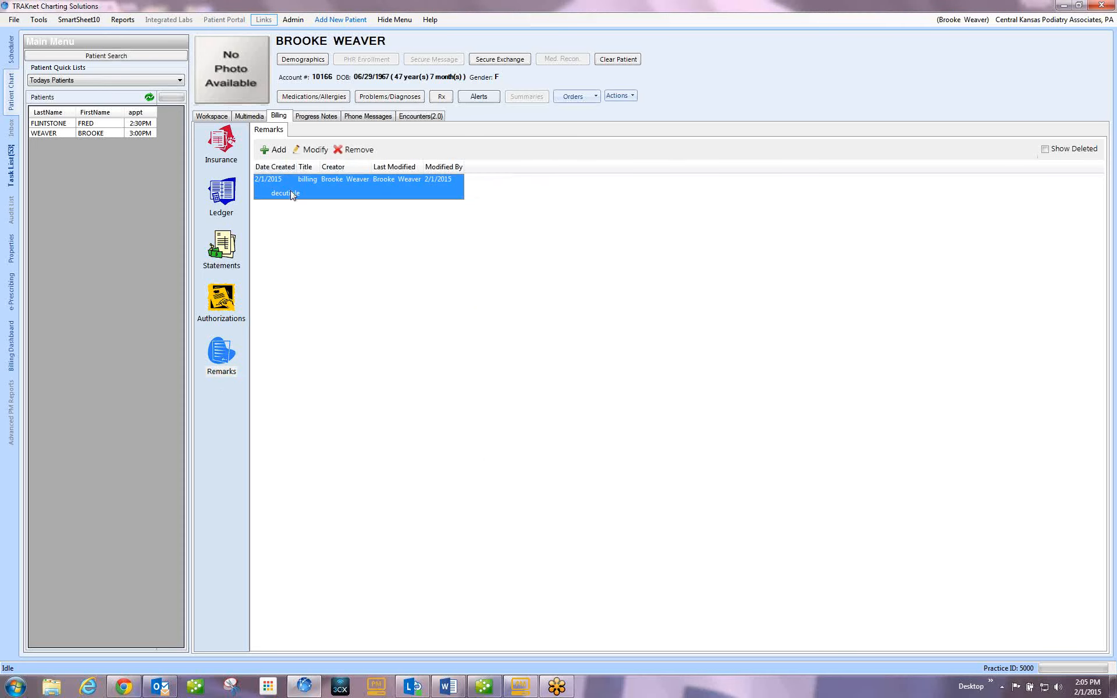
{"action": "left_click", "coordinate": [312, 149]}
{"action": "left_click", "coordinate": [422, 284]}
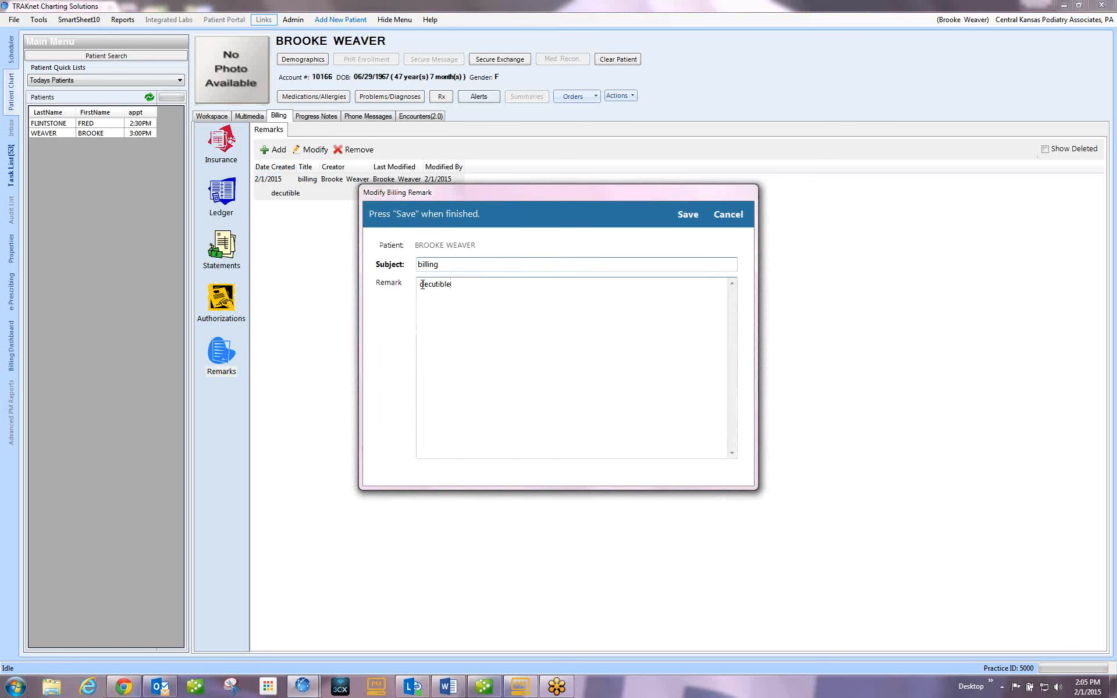
{"action": "double_click", "coordinate": [422, 284]}
{"action": "type", "text": "deductible"}
{"action": "left_click", "coordinate": [687, 214]}
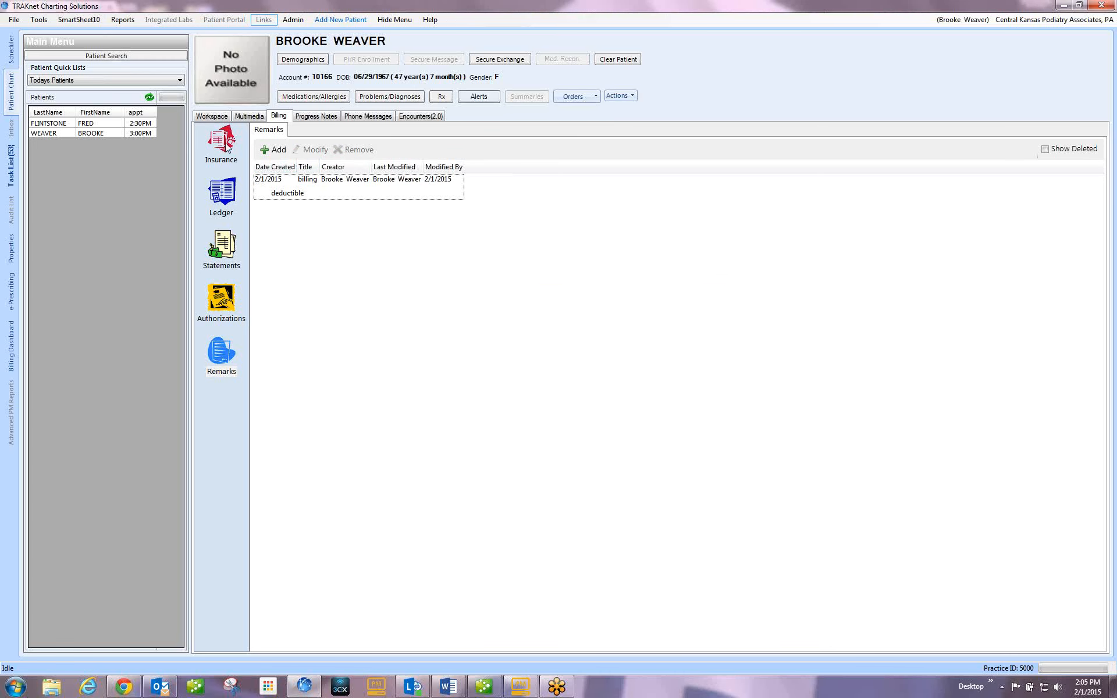
Revisit the Insurance, Ledger and Statements sections of the patient's billing record.
{"action": "left_click", "coordinate": [224, 146]}
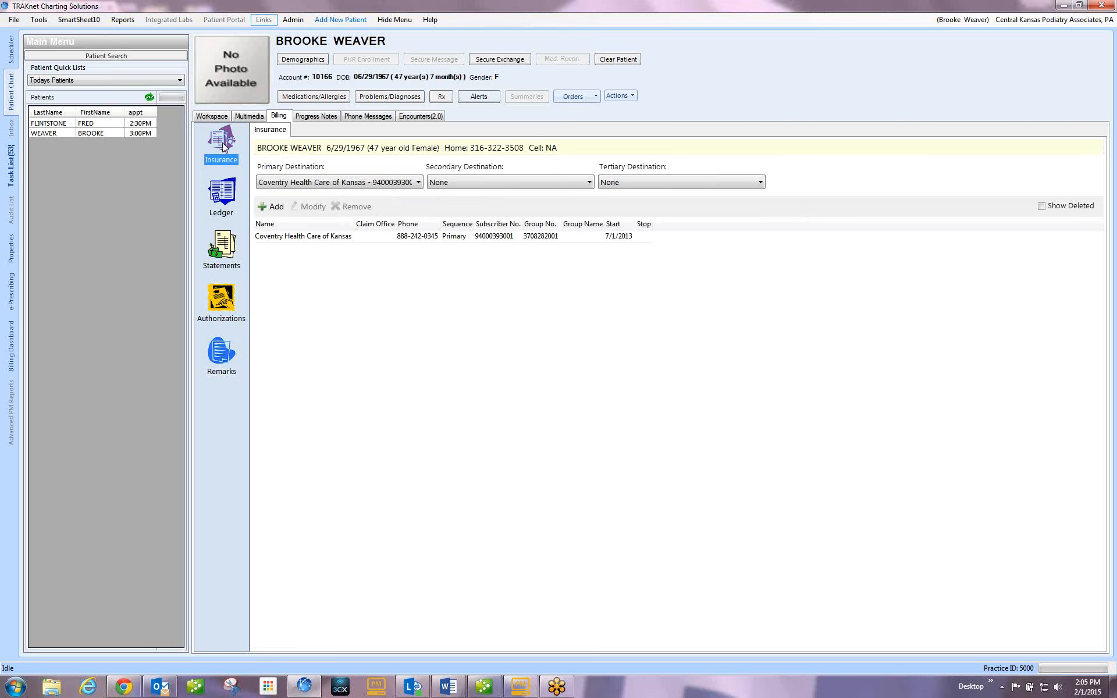
{"action": "left_click", "coordinate": [220, 199]}
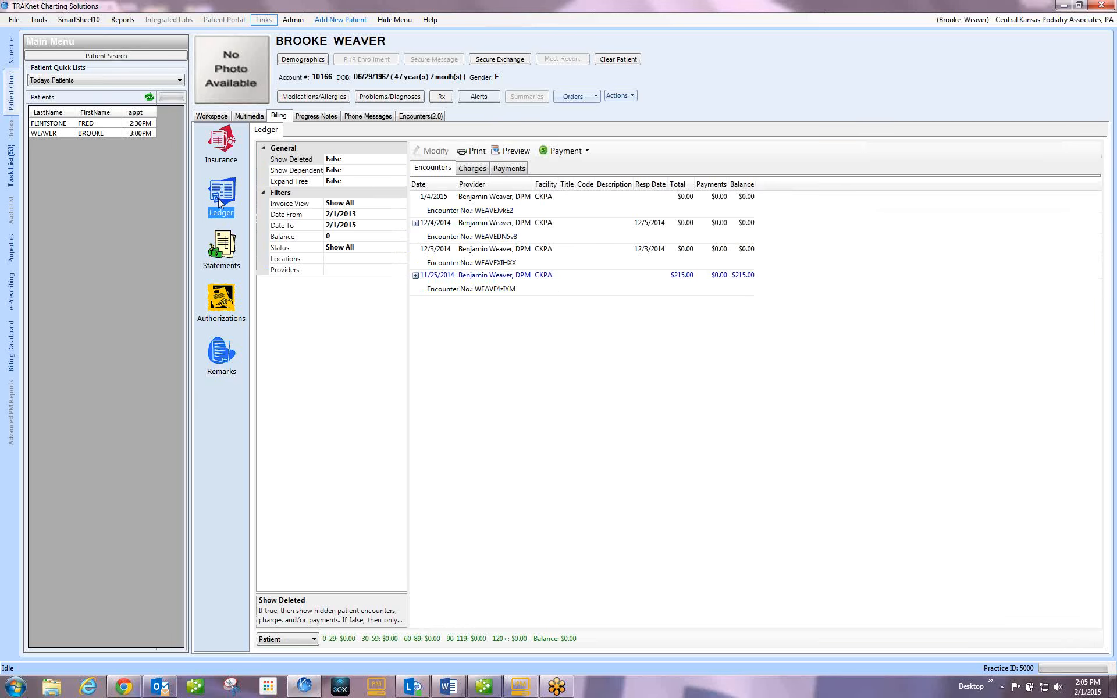
{"action": "left_click", "coordinate": [216, 251]}
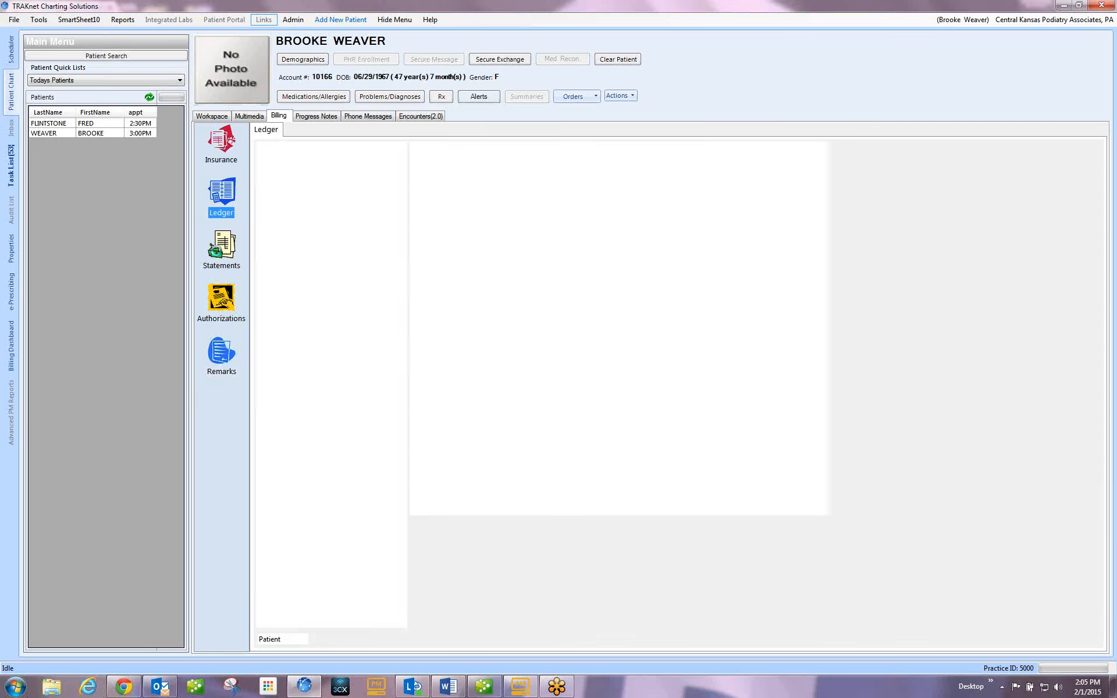
Check the patient's authorizations, generate the patient summary report with all sections, read through it and close it.
{"action": "left_click", "coordinate": [223, 307]}
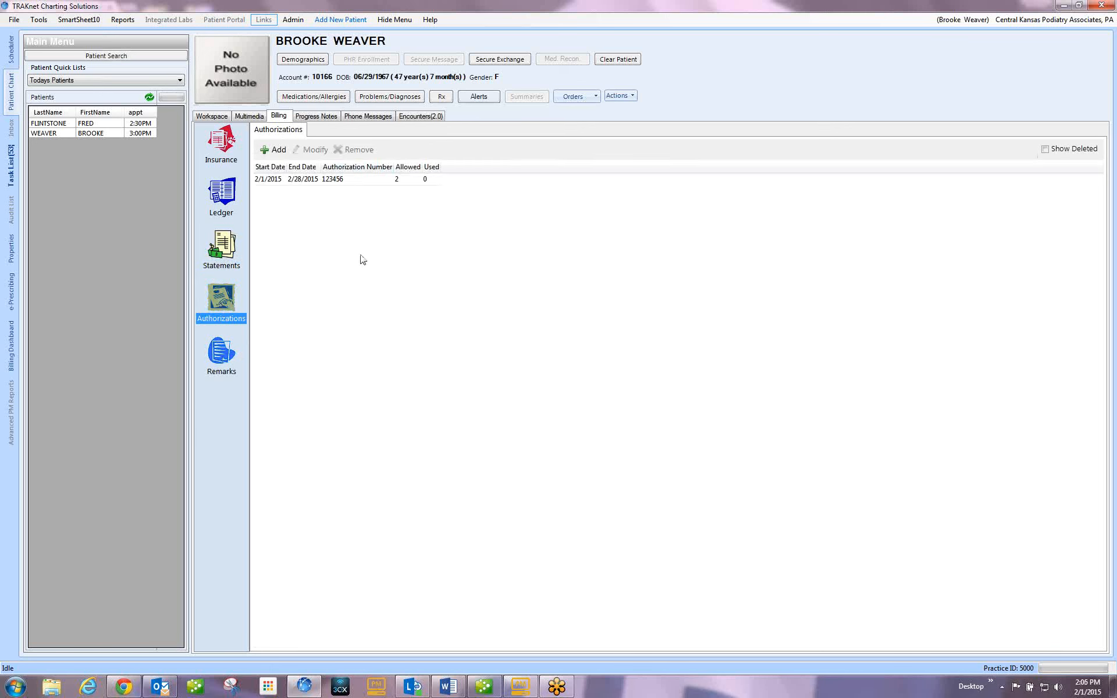
{"action": "left_click", "coordinate": [633, 97]}
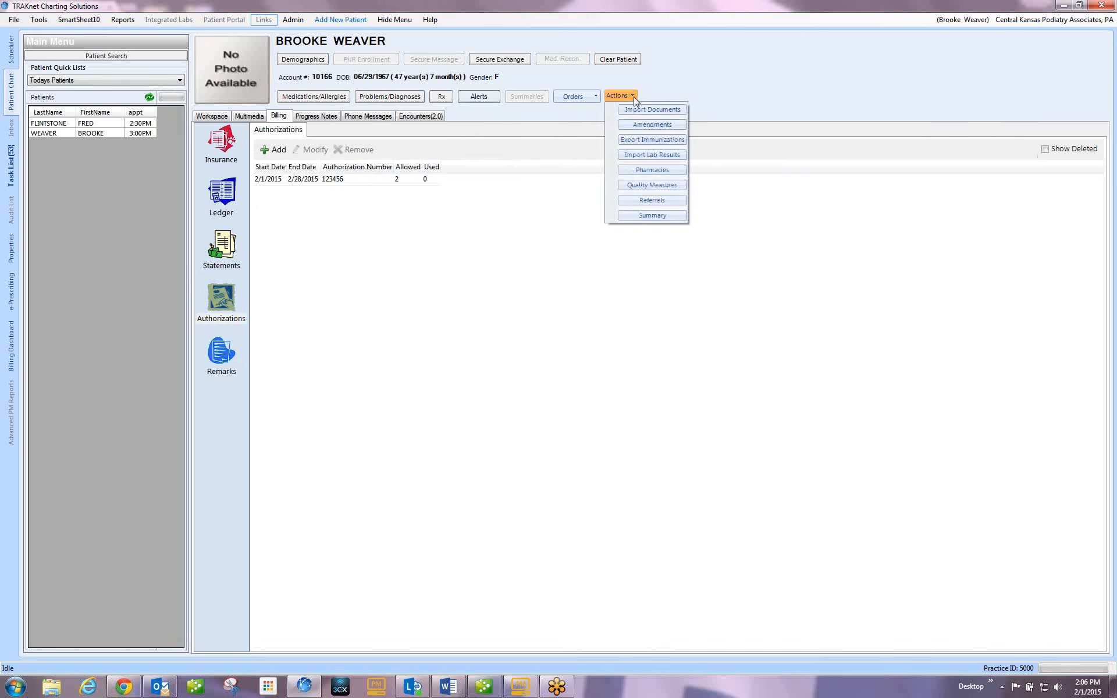
{"action": "left_click", "coordinate": [653, 215]}
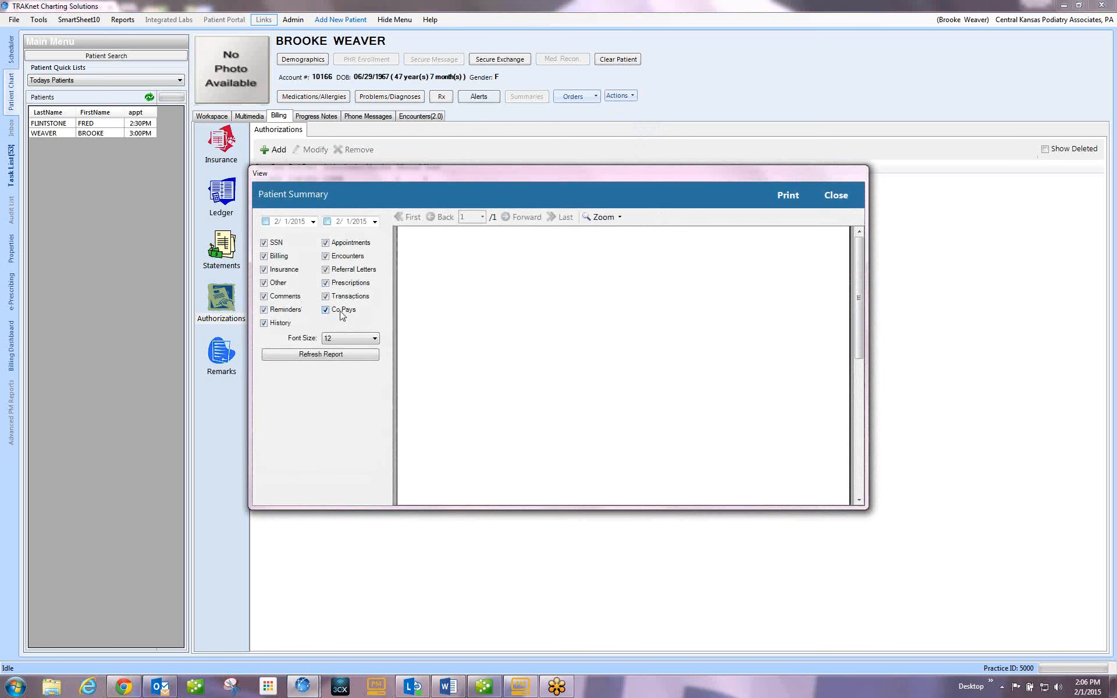
{"action": "left_click", "coordinate": [351, 356]}
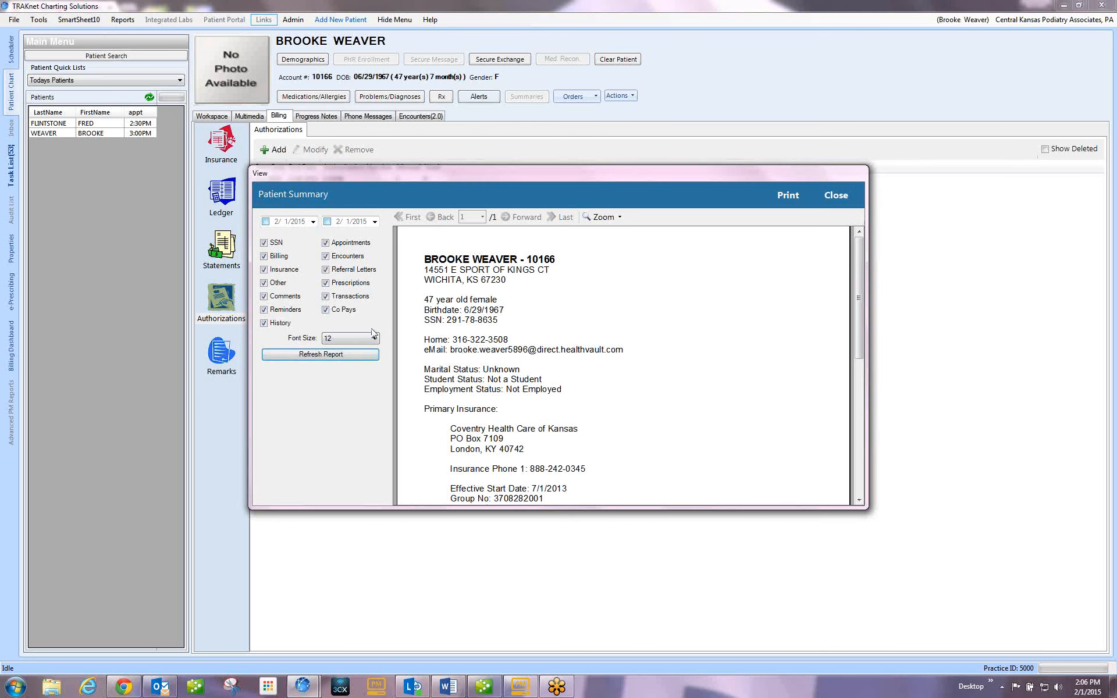
{"action": "left_click_drag", "start_coordinate": [856, 305], "coordinate": [861, 373]}
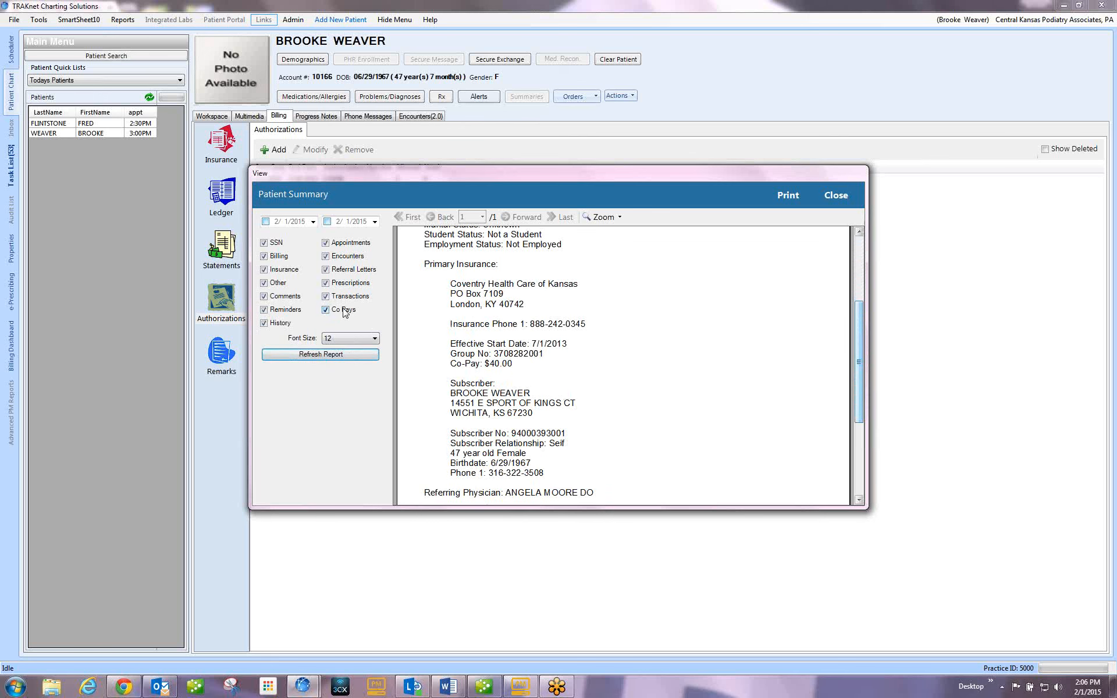
{"action": "left_click", "coordinate": [838, 205]}
{"action": "left_click", "coordinate": [633, 97]}
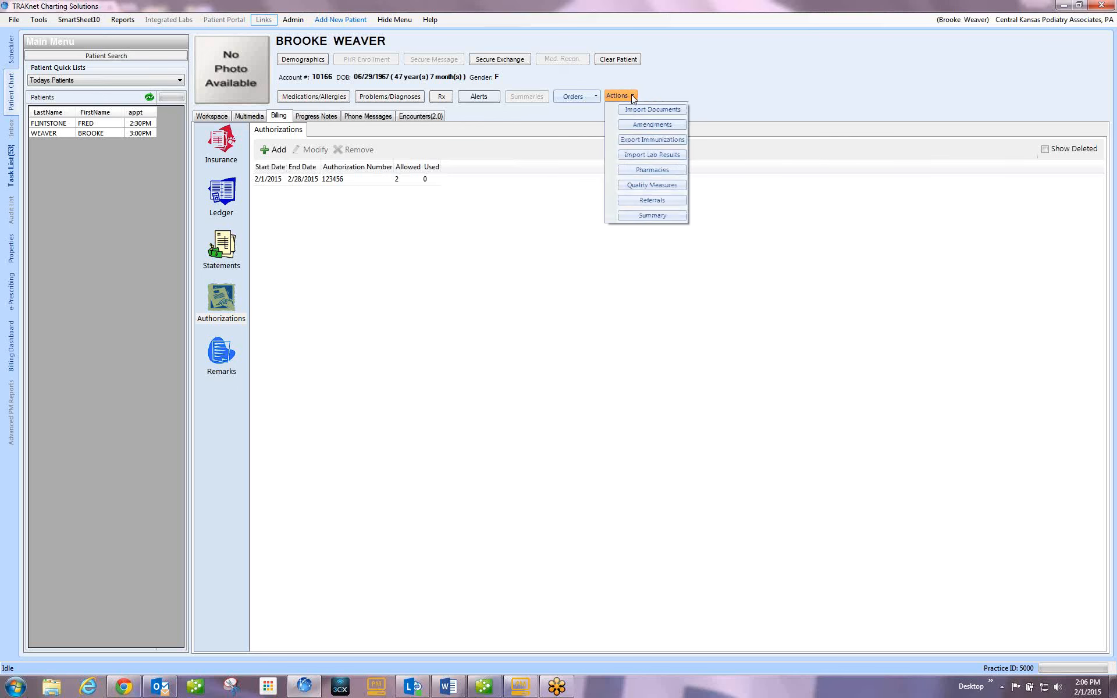
Review the patient's ledger encounters and open the provider adjustments form from the ledger.
{"action": "left_click", "coordinate": [221, 192]}
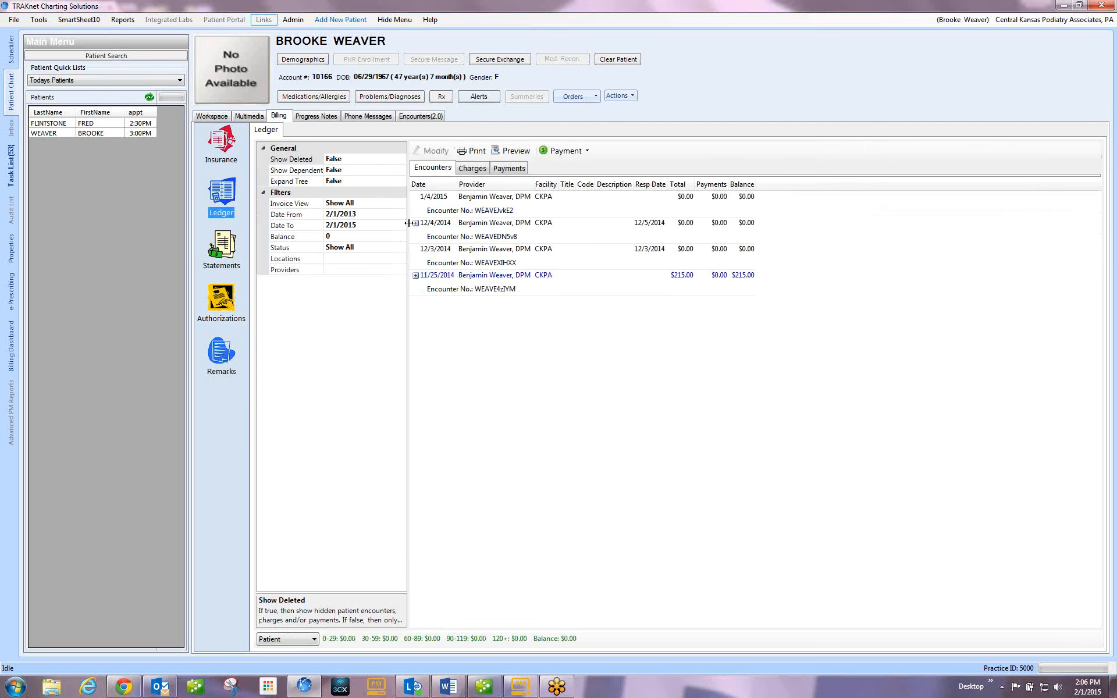
{"action": "left_click", "coordinate": [587, 151]}
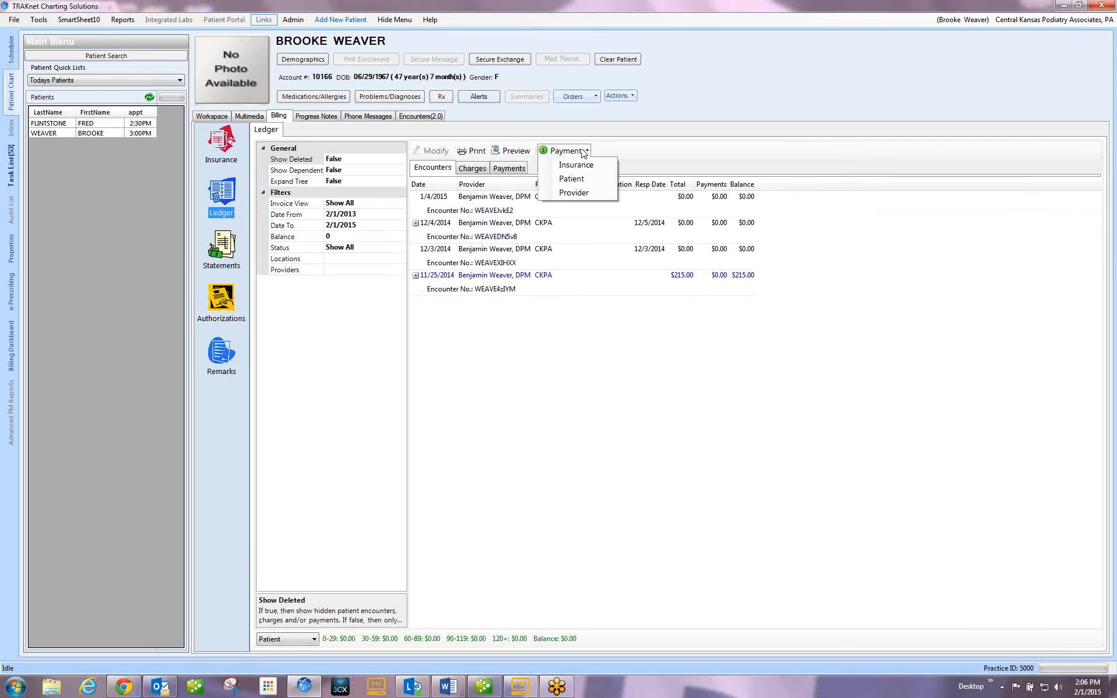
{"action": "left_click", "coordinate": [593, 193]}
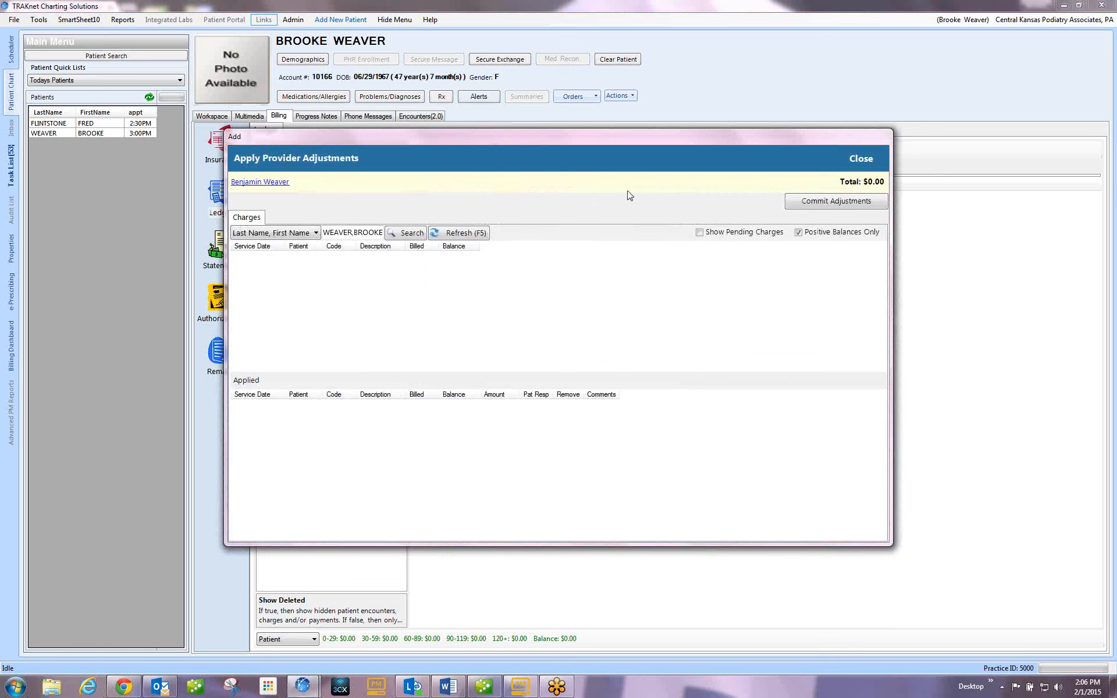
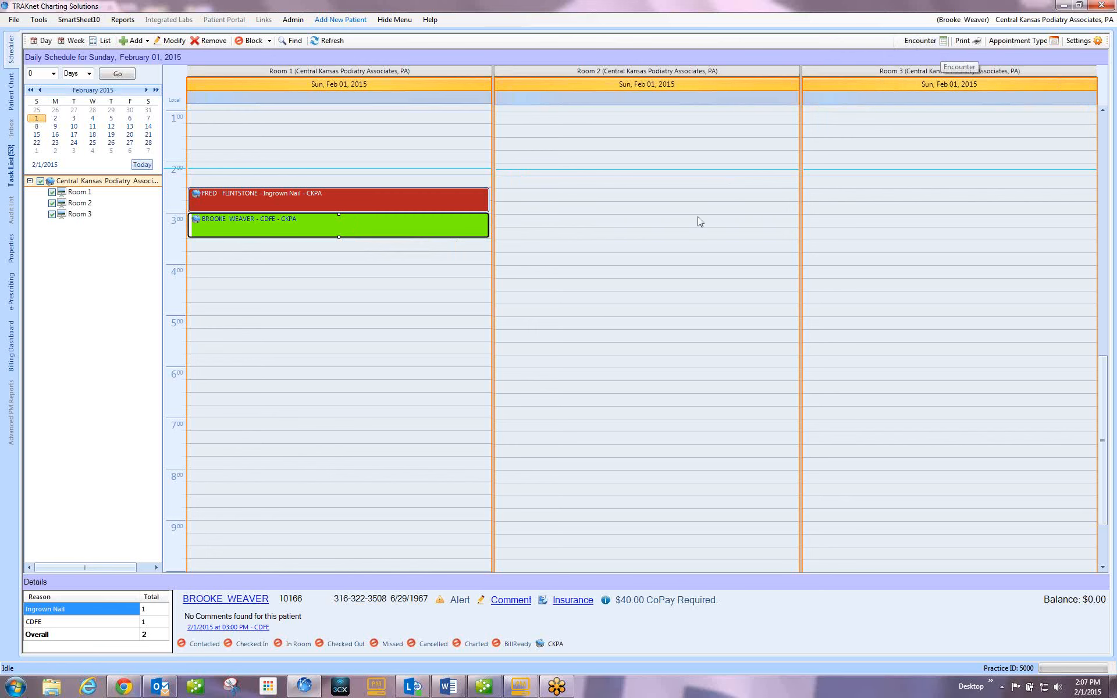
Create an encounter for the 3:00 PM CDFE appointment in Room 1 and start a new visit with the Blank template.
{"action": "right_click", "coordinate": [359, 232]}
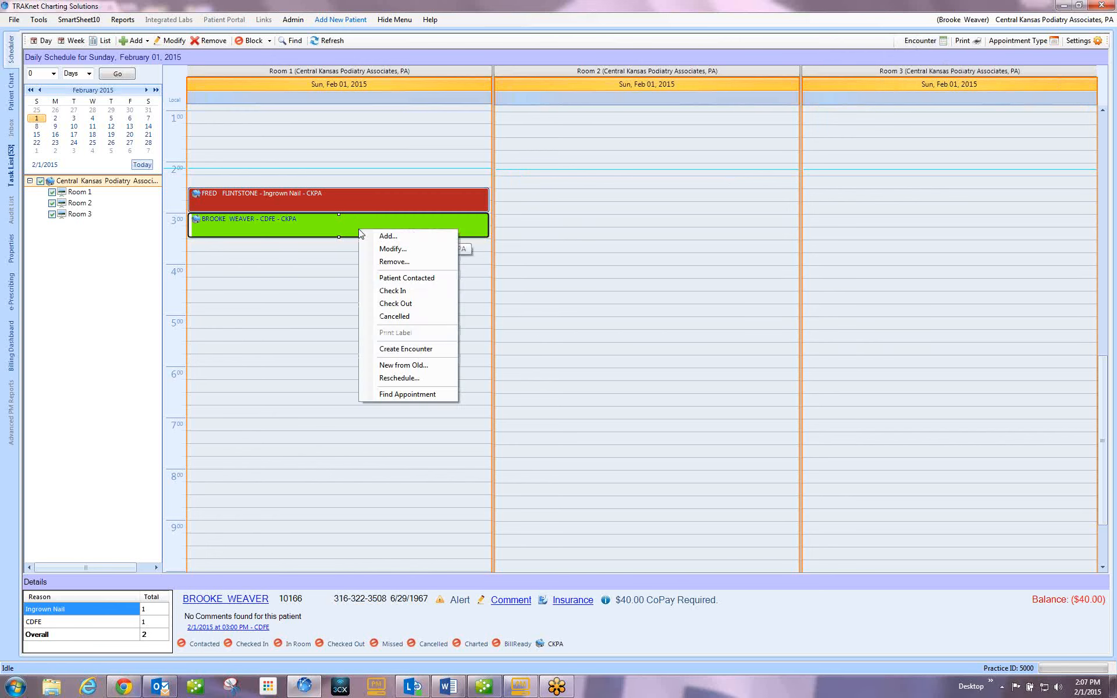
{"action": "left_click", "coordinate": [404, 352]}
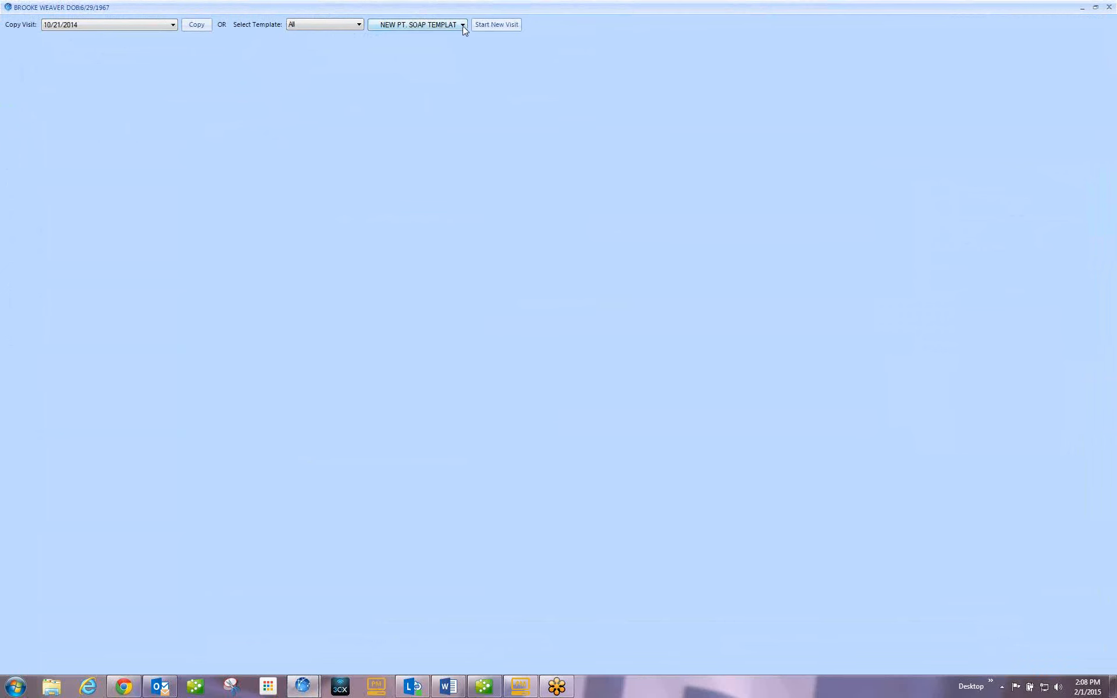
{"action": "left_click", "coordinate": [463, 25]}
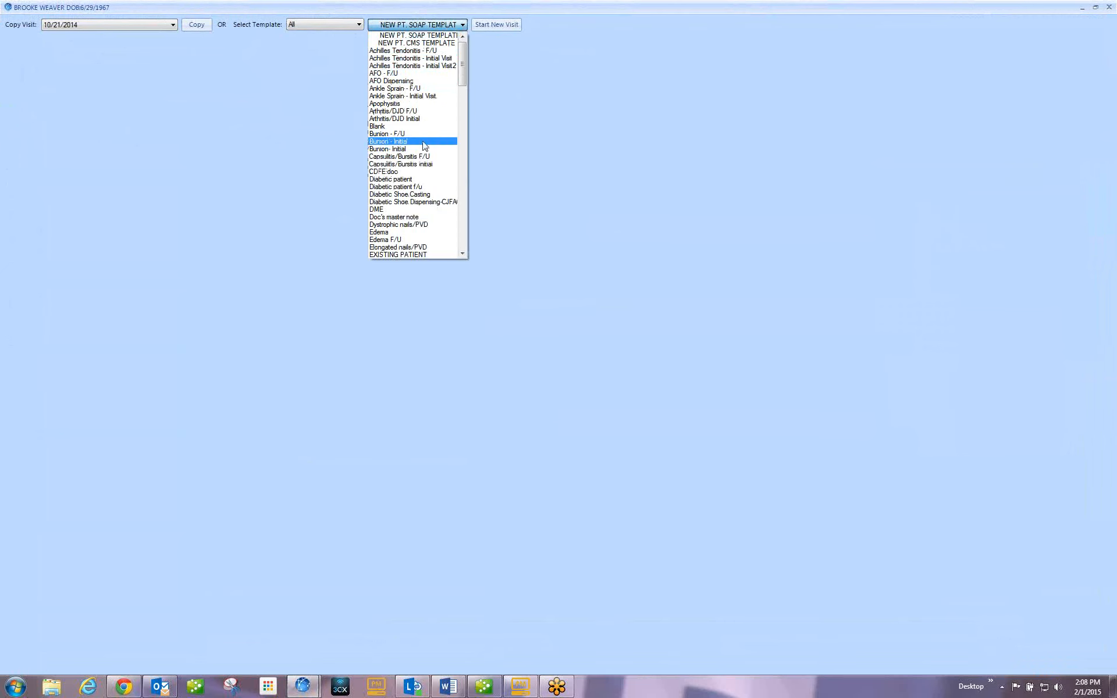
{"action": "left_click", "coordinate": [410, 127]}
{"action": "left_click", "coordinate": [496, 25]}
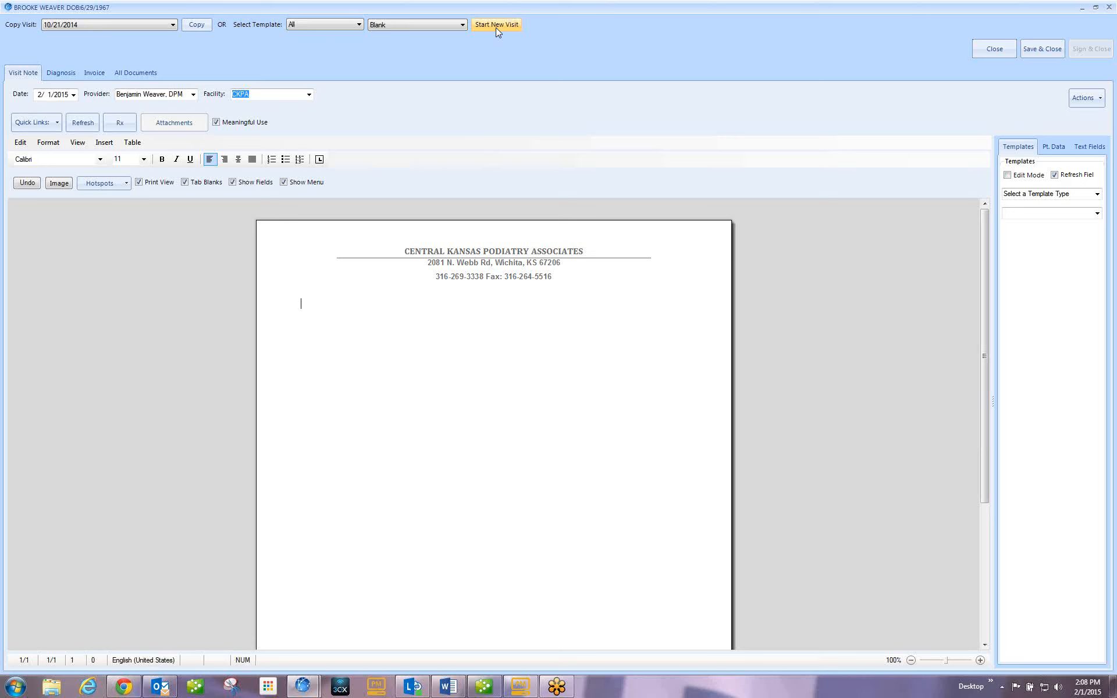
Add procedure codes 99213, 11721 and 11056 to the visit note, expanding each into its procedure text.
{"action": "type", "text": "99213"}
{"action": "key", "text": "space"}
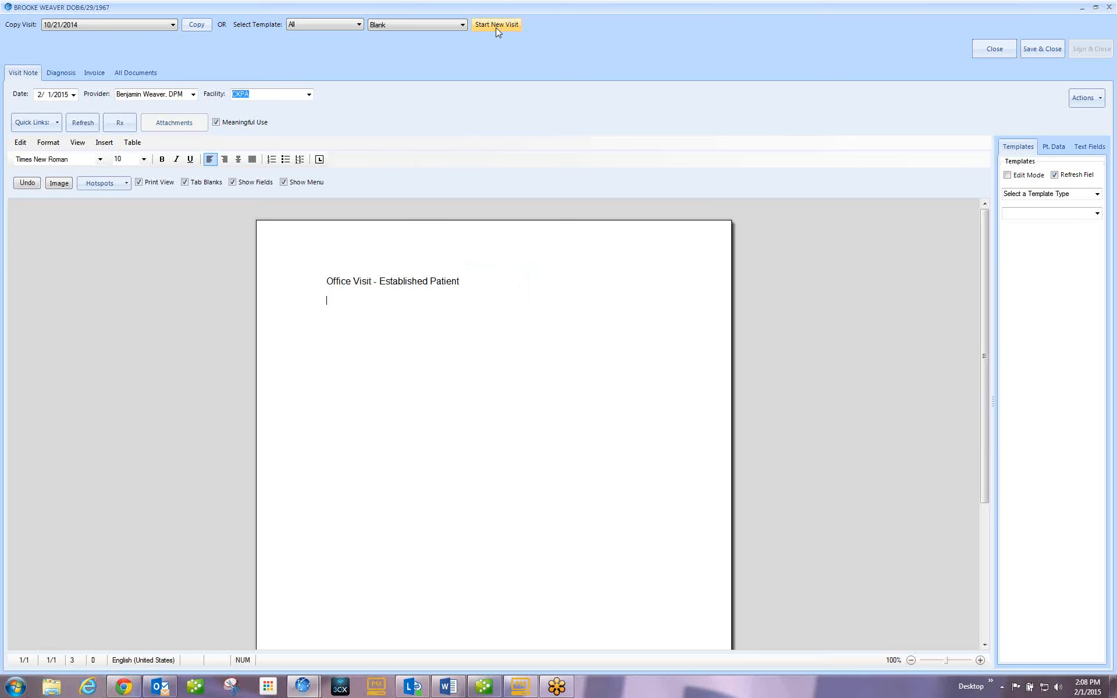
{"action": "type", "text": "11721"}
{"action": "key", "text": "space"}
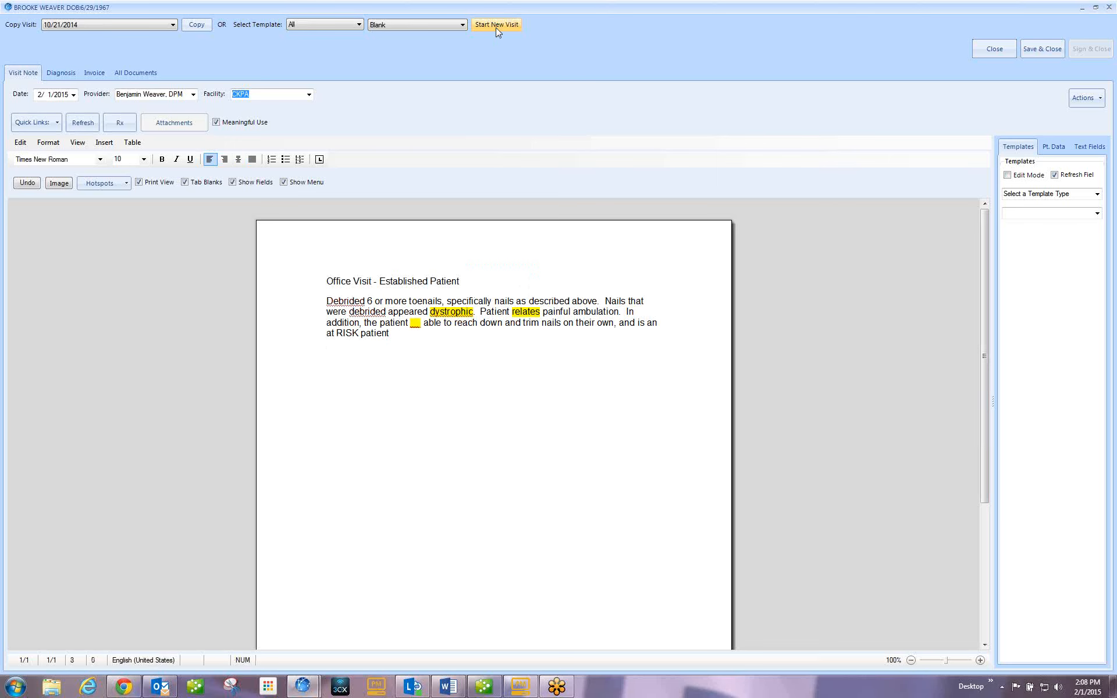
{"action": "type", "text": "11056"}
{"action": "key", "text": "space"}
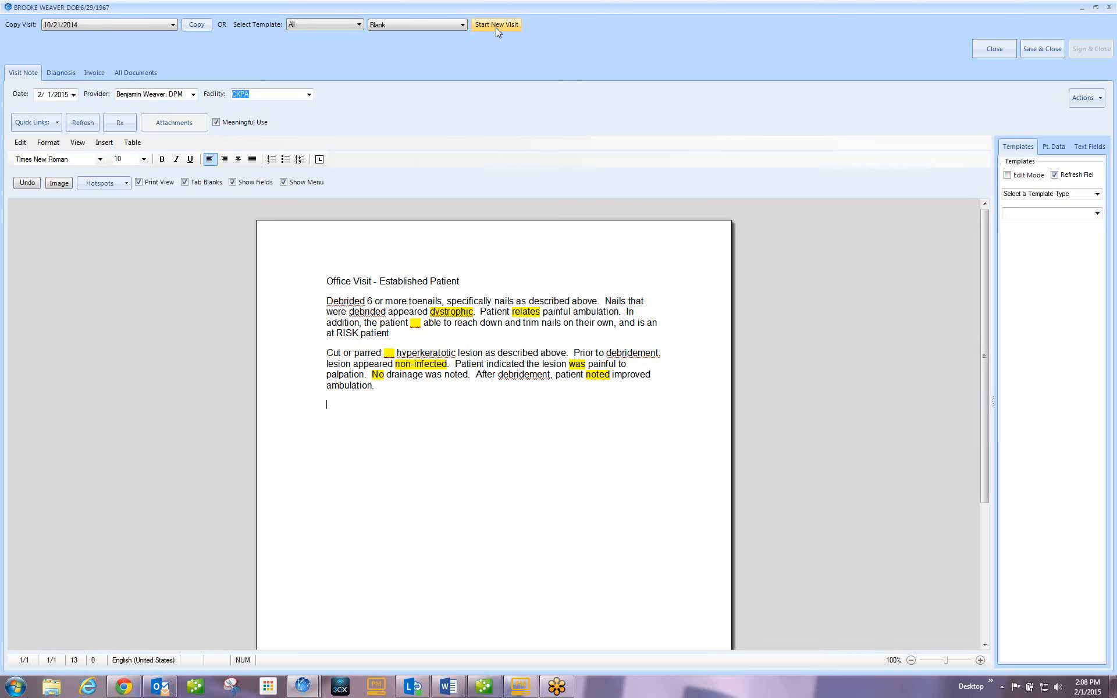
Add diagnosis codes 110.1, 700 and 729.5 to the visit note below the procedures.
{"action": "type", "text": "110.1"}
{"action": "key", "text": "space"}
{"action": "type", "text": "700"}
{"action": "key", "text": "space"}
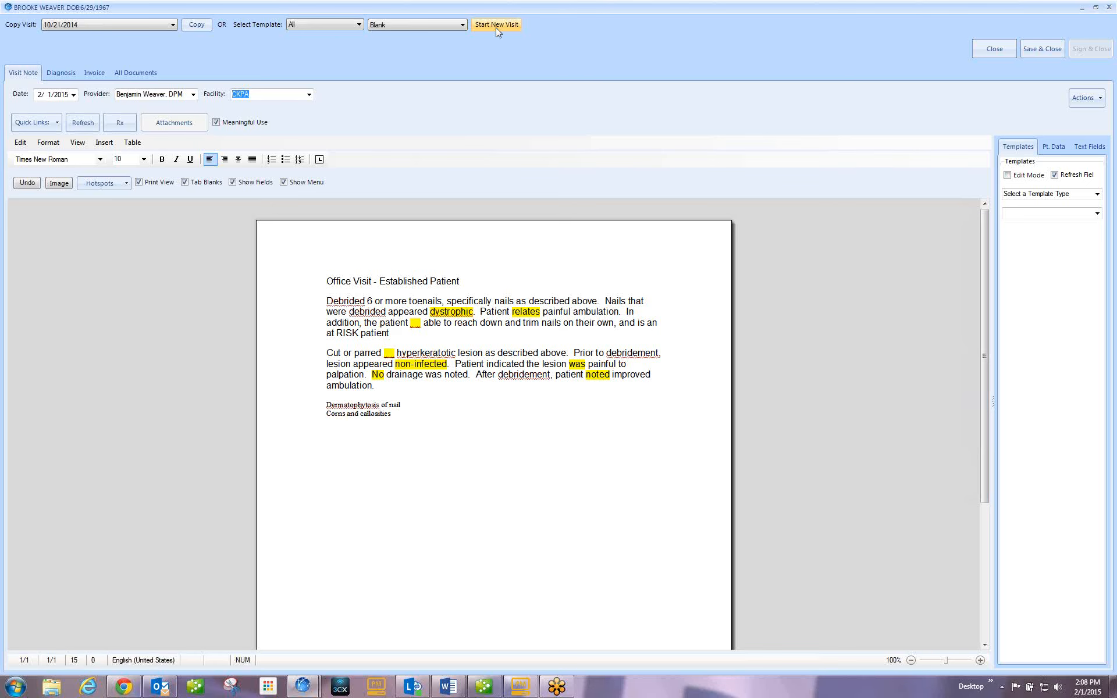
{"action": "type", "text": "729.5"}
{"action": "key", "text": "space"}
Review the encounter's invoice charges and show the patient's charge history for the last 90 days.
{"action": "left_click", "coordinate": [95, 73]}
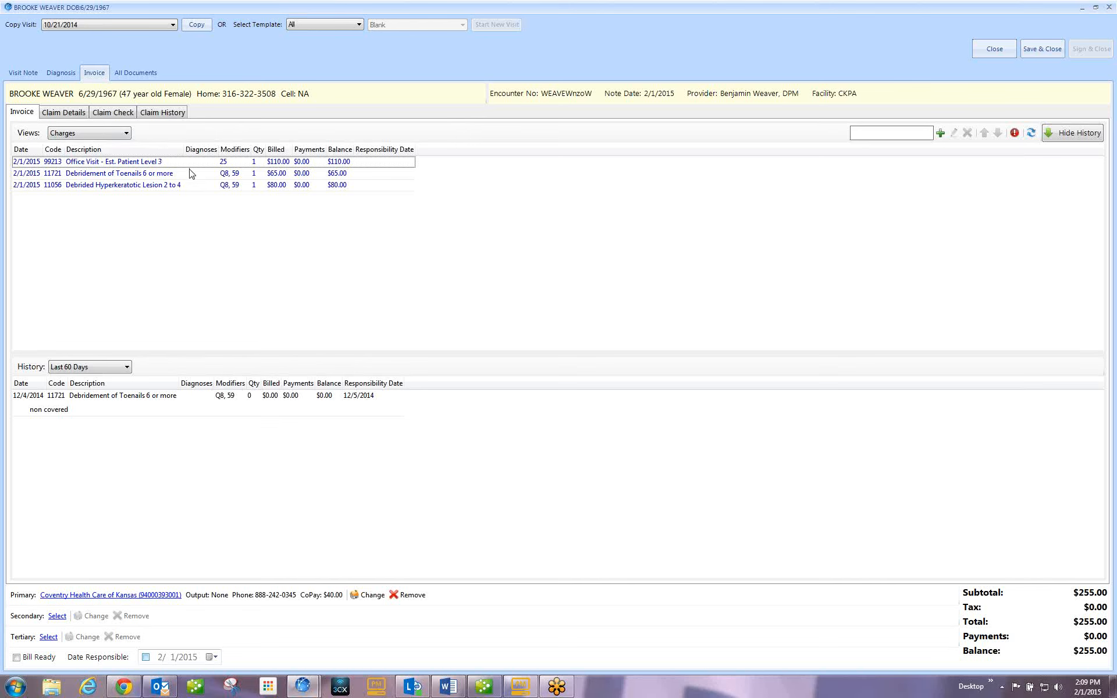
{"action": "left_click", "coordinate": [127, 367]}
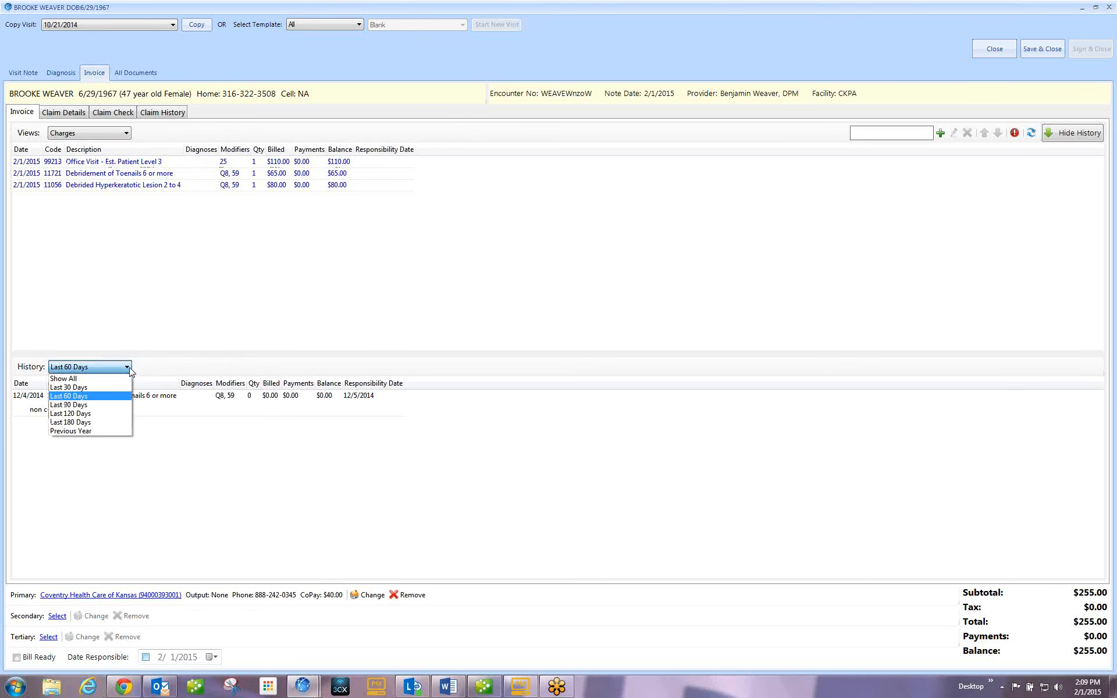
{"action": "left_click", "coordinate": [107, 405]}
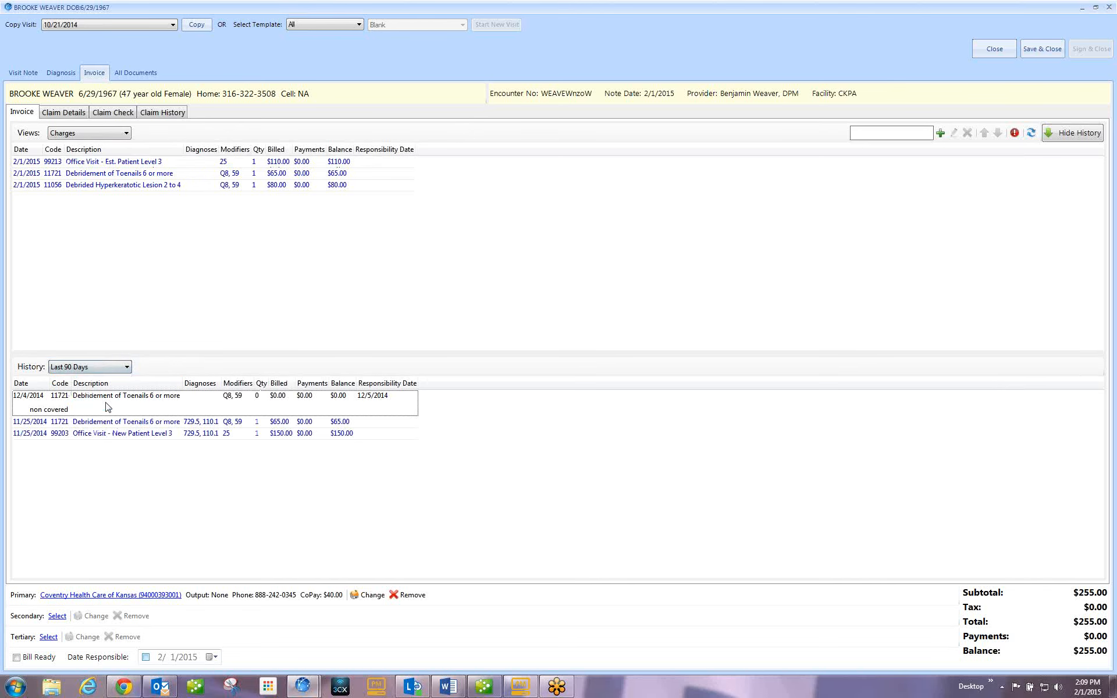
{"action": "left_click", "coordinate": [128, 368]}
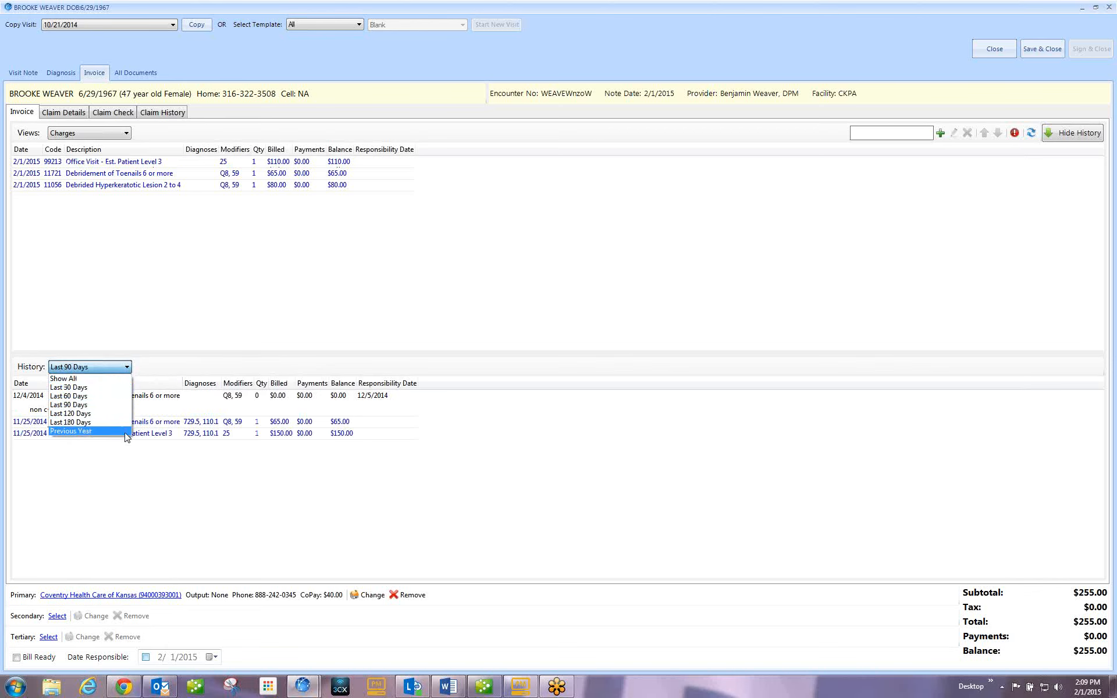
{"action": "left_click", "coordinate": [112, 406]}
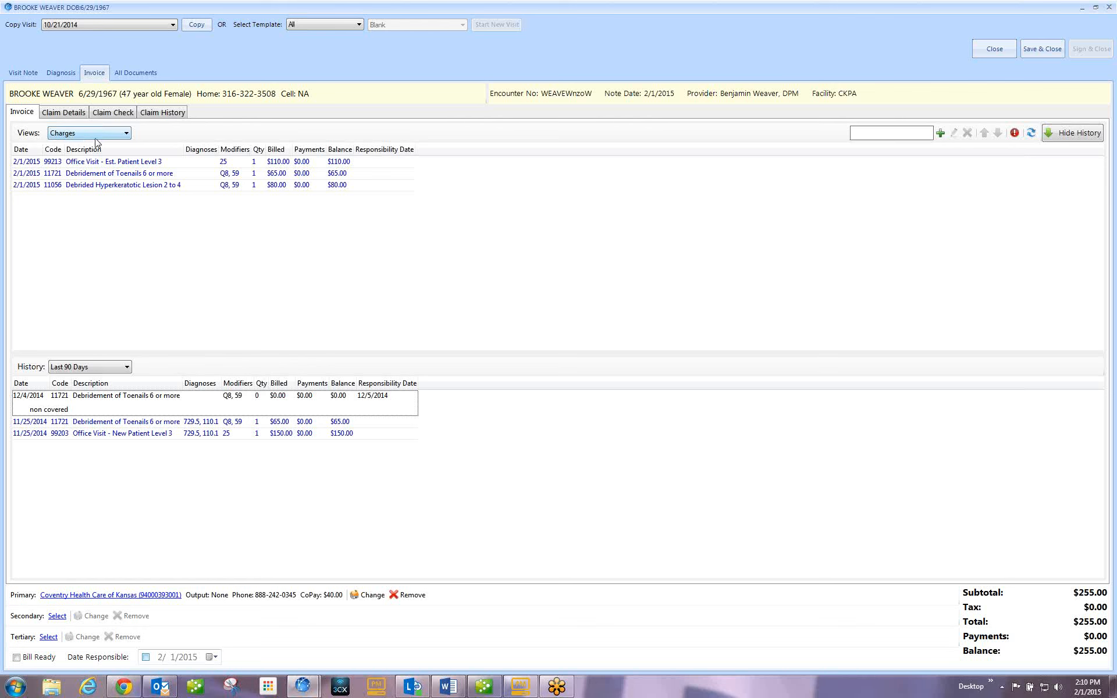
Examine the invoice in the Charges (Edit Mode) and Payments views, and return to the Charges view.
{"action": "left_click", "coordinate": [126, 134]}
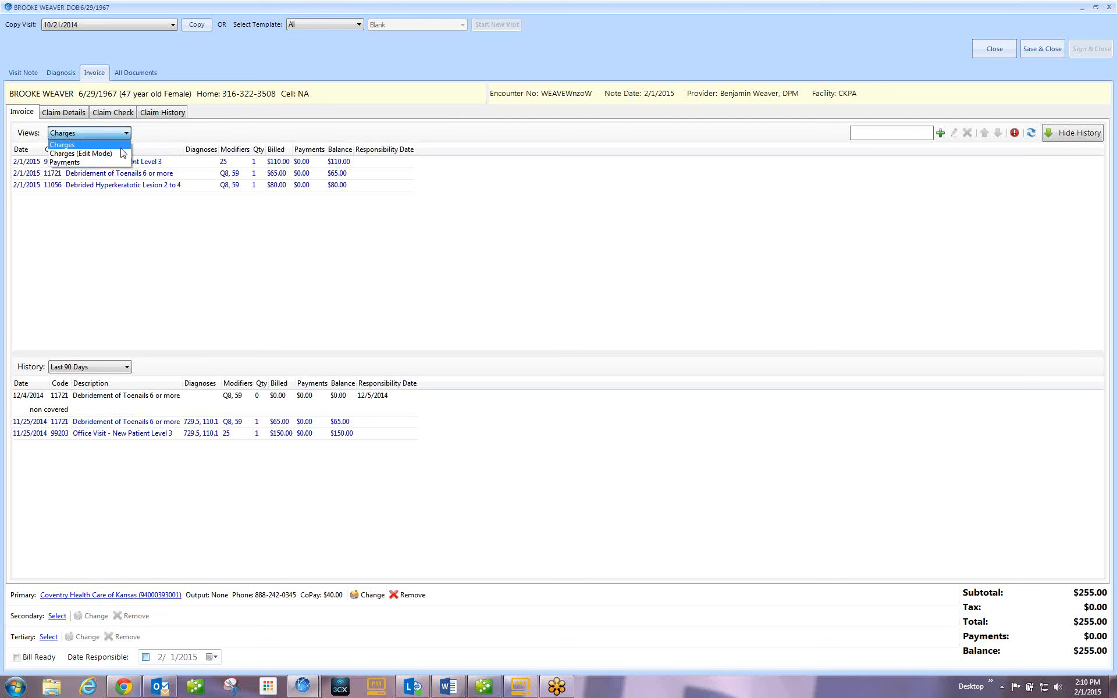
{"action": "left_click", "coordinate": [121, 154]}
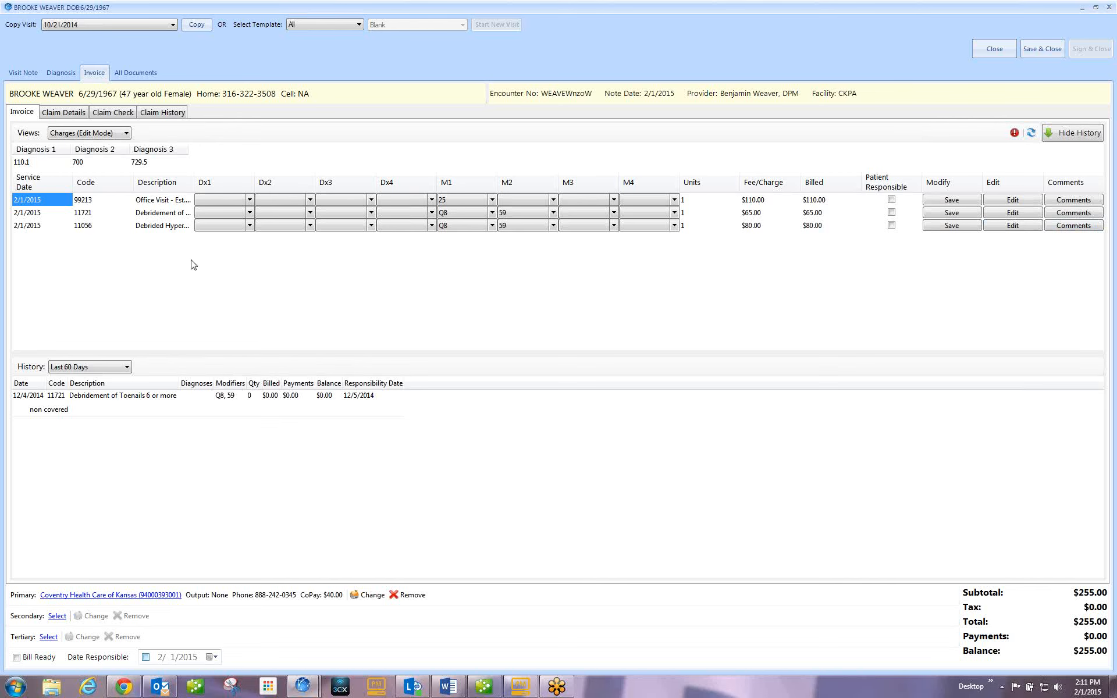
{"action": "left_click", "coordinate": [126, 134]}
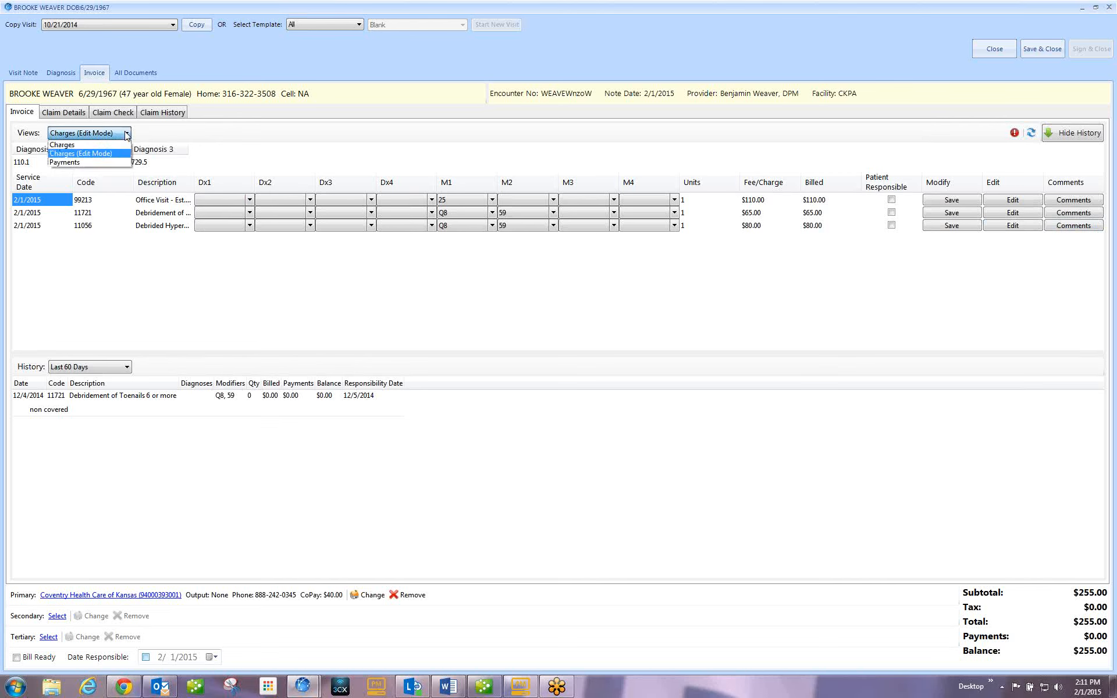
{"action": "left_click", "coordinate": [127, 162]}
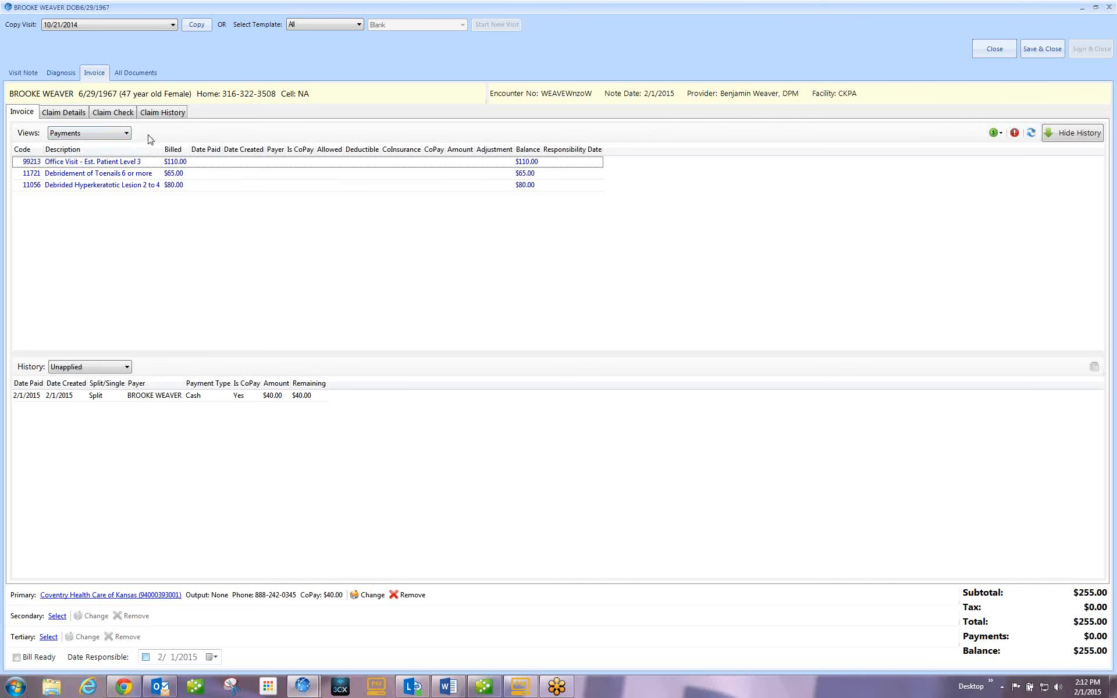
{"action": "left_click", "coordinate": [126, 135]}
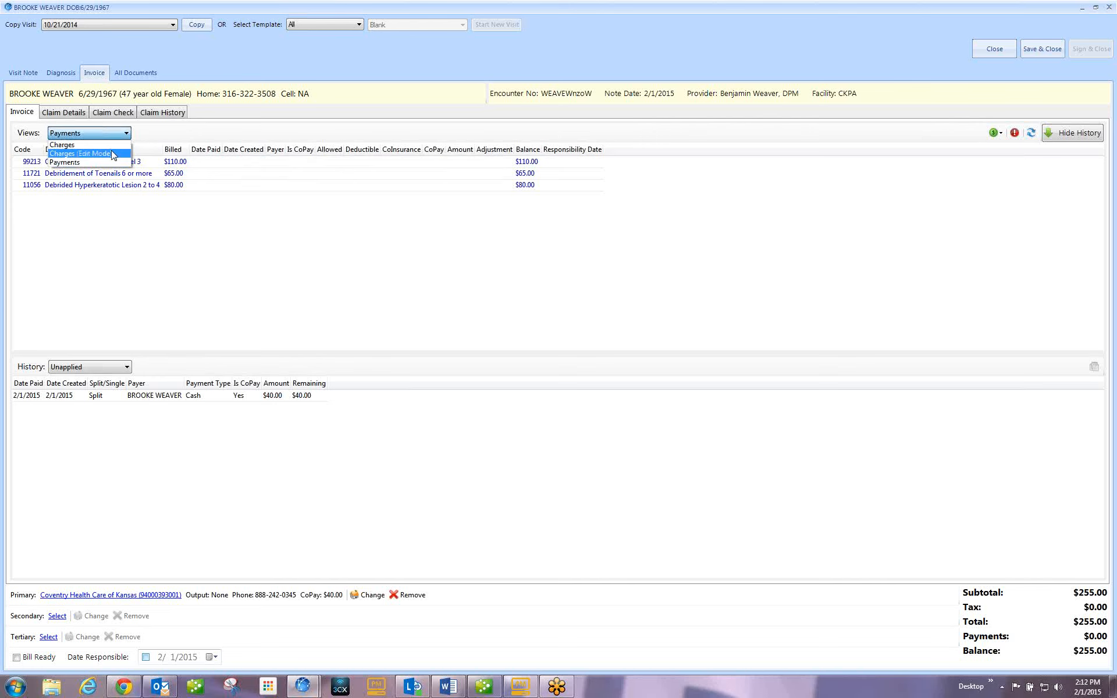
{"action": "left_click", "coordinate": [111, 145]}
{"action": "left_click", "coordinate": [112, 147]}
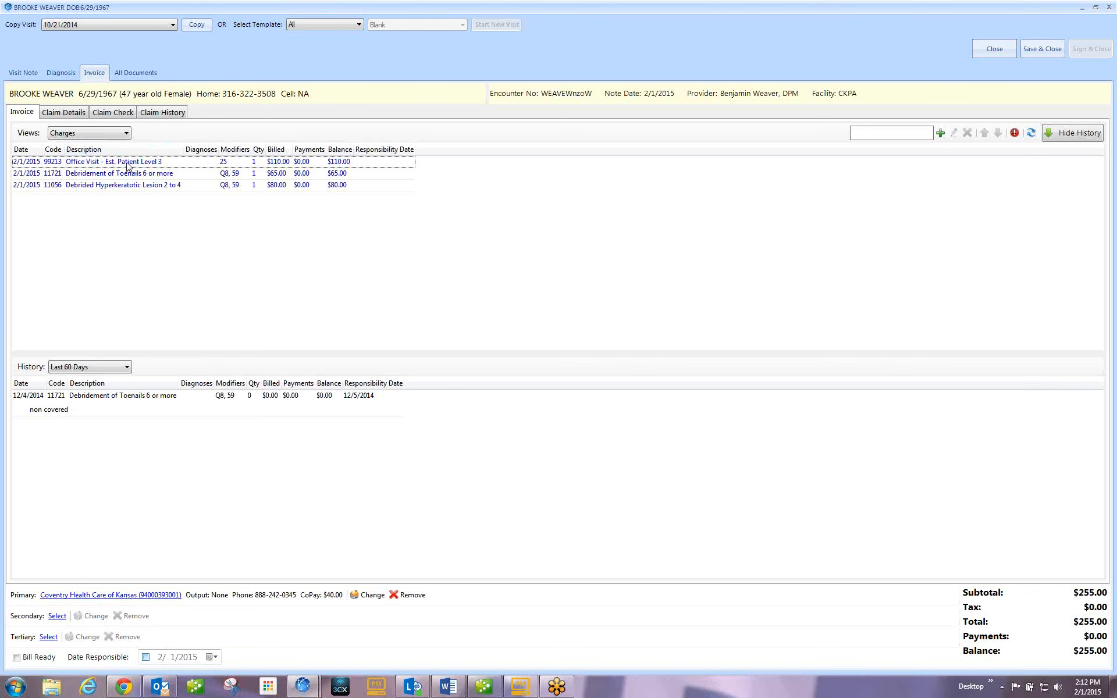
Open the 99213 office visit charge for editing and examine its available diagnosis and modifier options.
{"action": "left_click", "coordinate": [128, 166]}
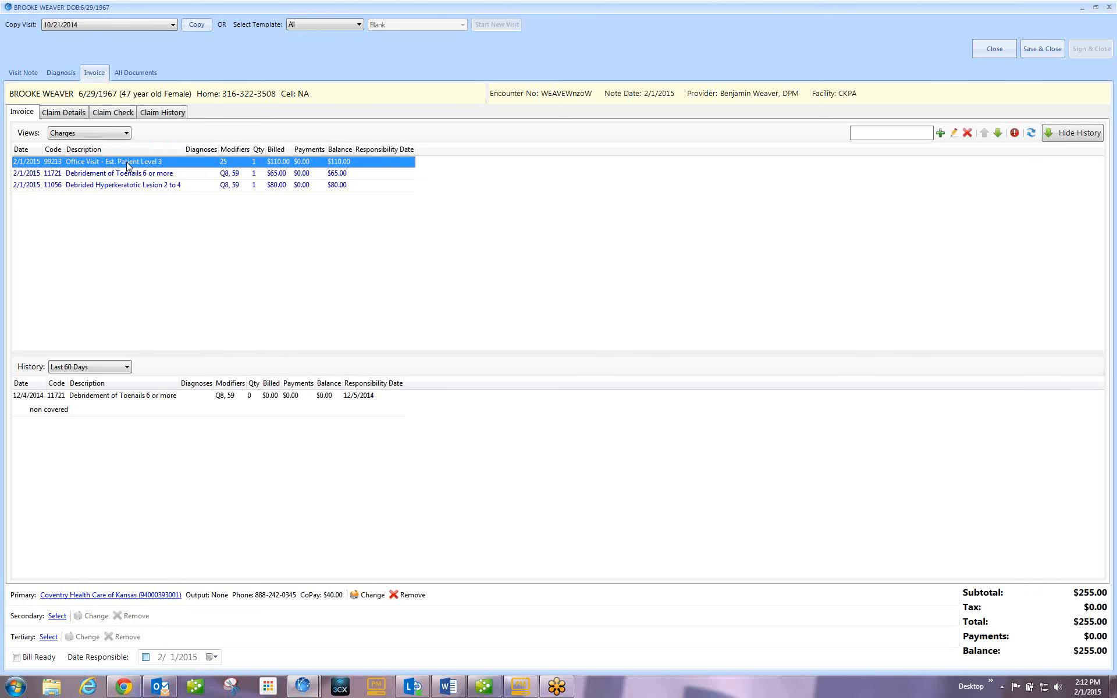
{"action": "double_click", "coordinate": [129, 166]}
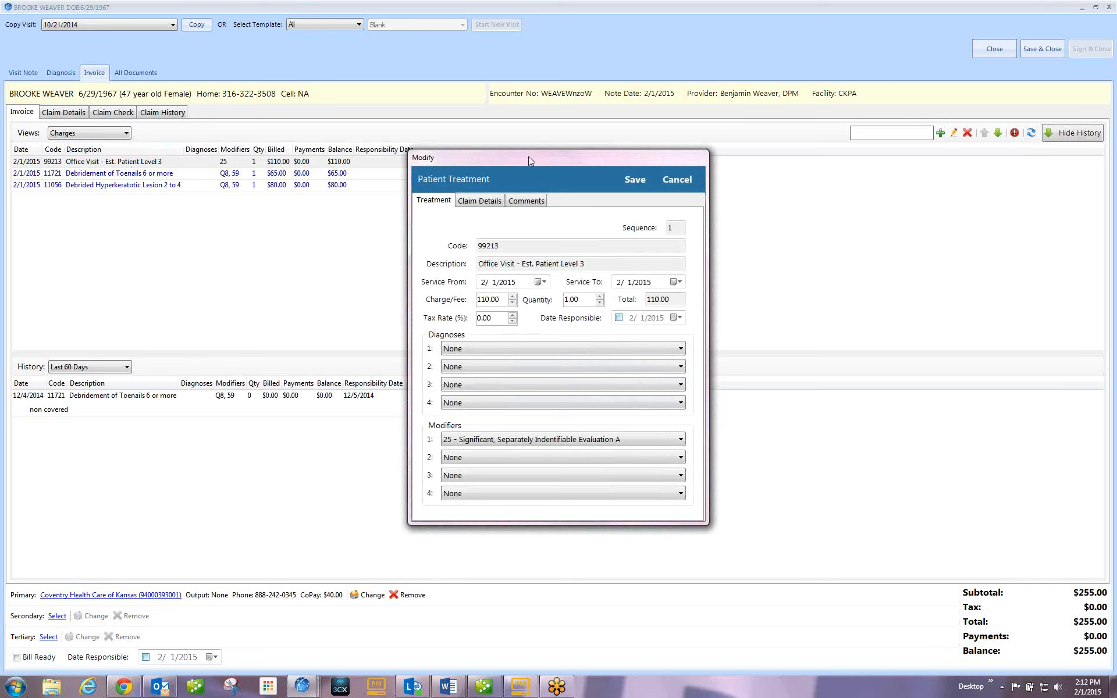
{"action": "left_click_drag", "start_coordinate": [528, 156], "coordinate": [421, 104]}
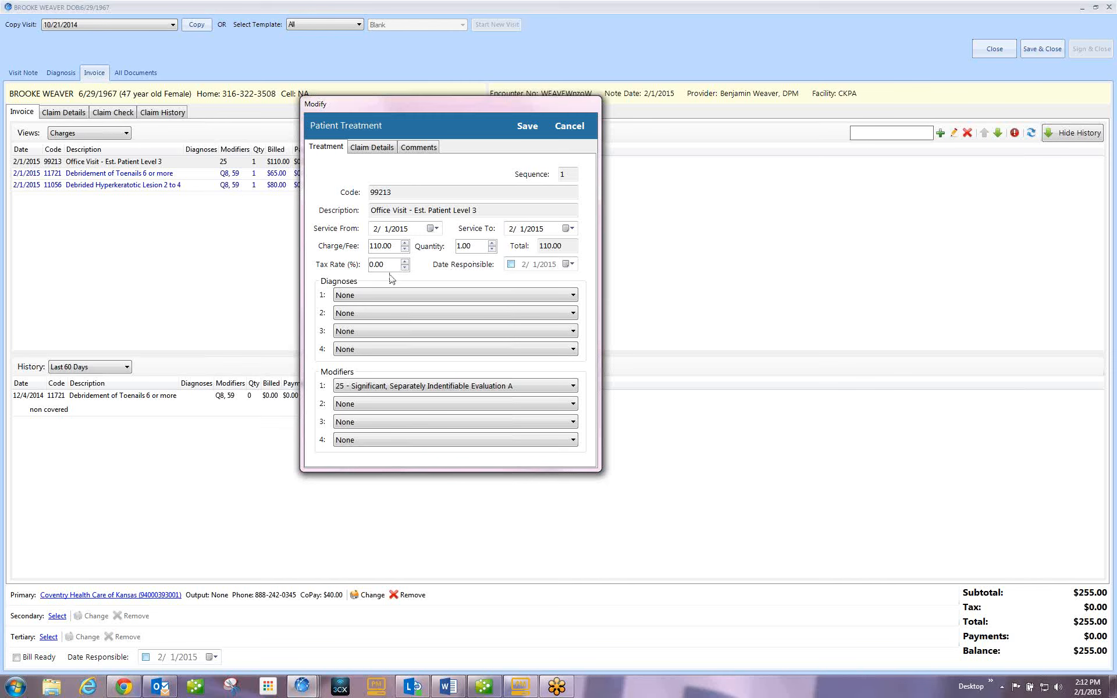
{"action": "left_click", "coordinate": [574, 295]}
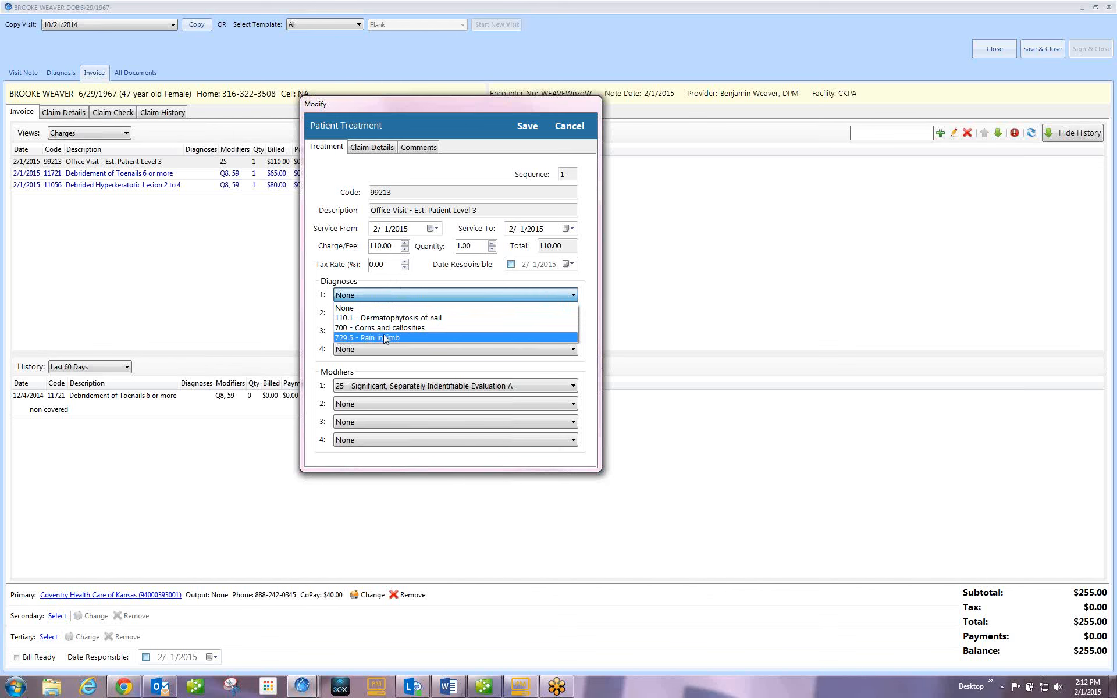
{"action": "left_click", "coordinate": [575, 407]}
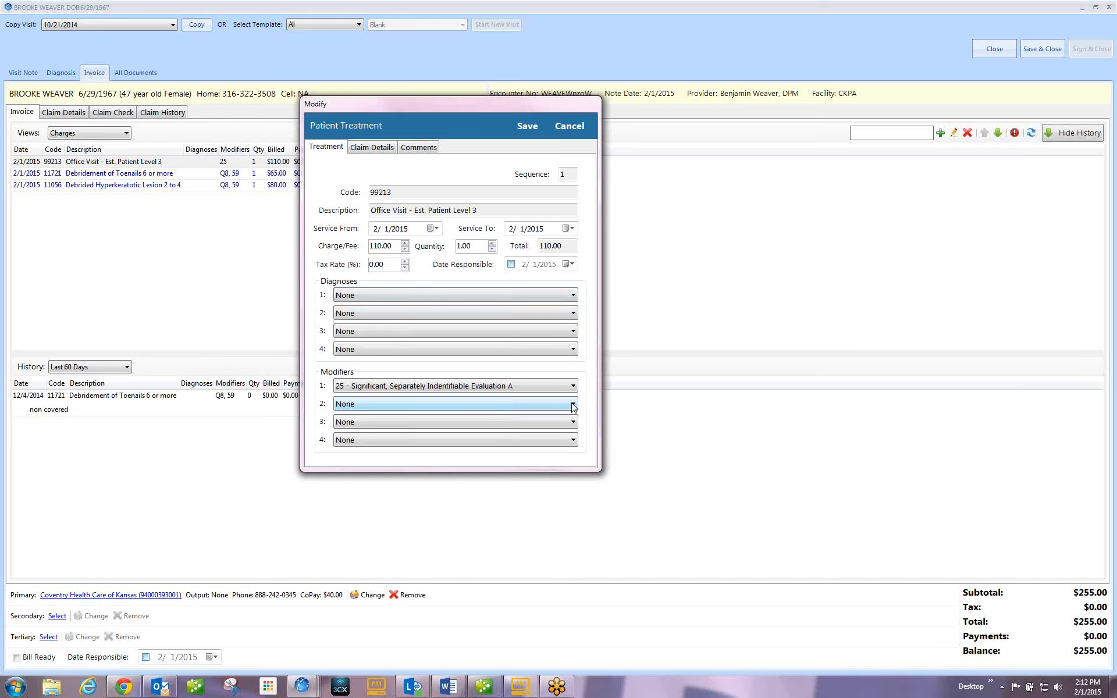
{"action": "left_click", "coordinate": [574, 408]}
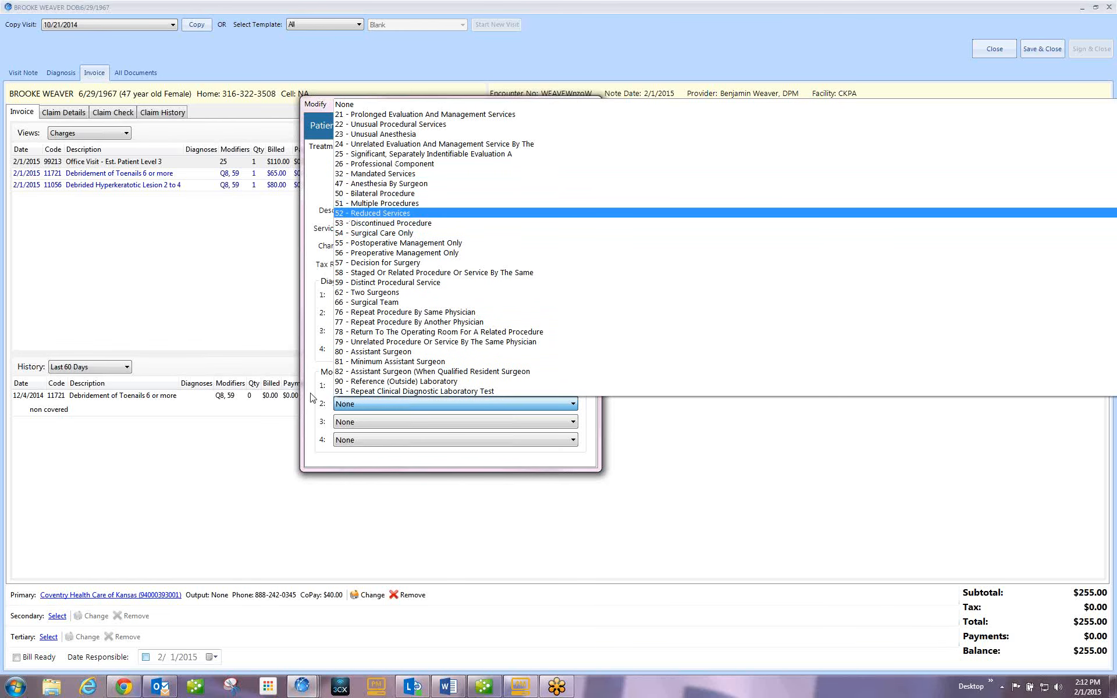
{"action": "left_click", "coordinate": [318, 460]}
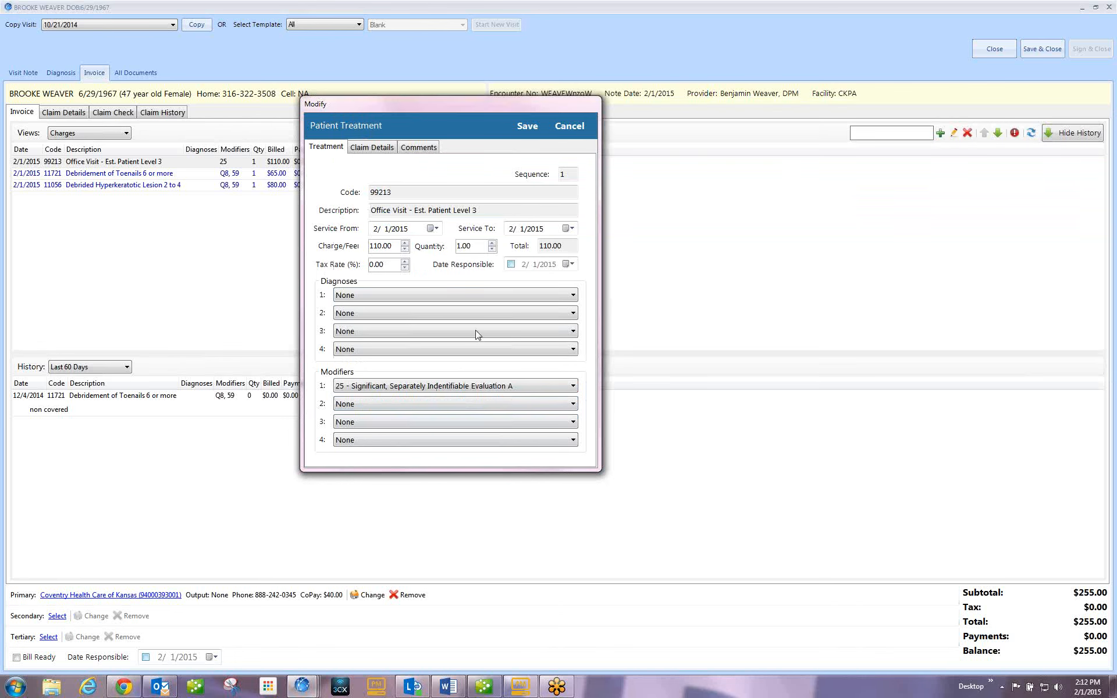
Try 729.5 - Pain in limb as the charge's first diagnosis, view its claim details and comments, and discard the edit.
{"action": "left_click", "coordinate": [574, 296]}
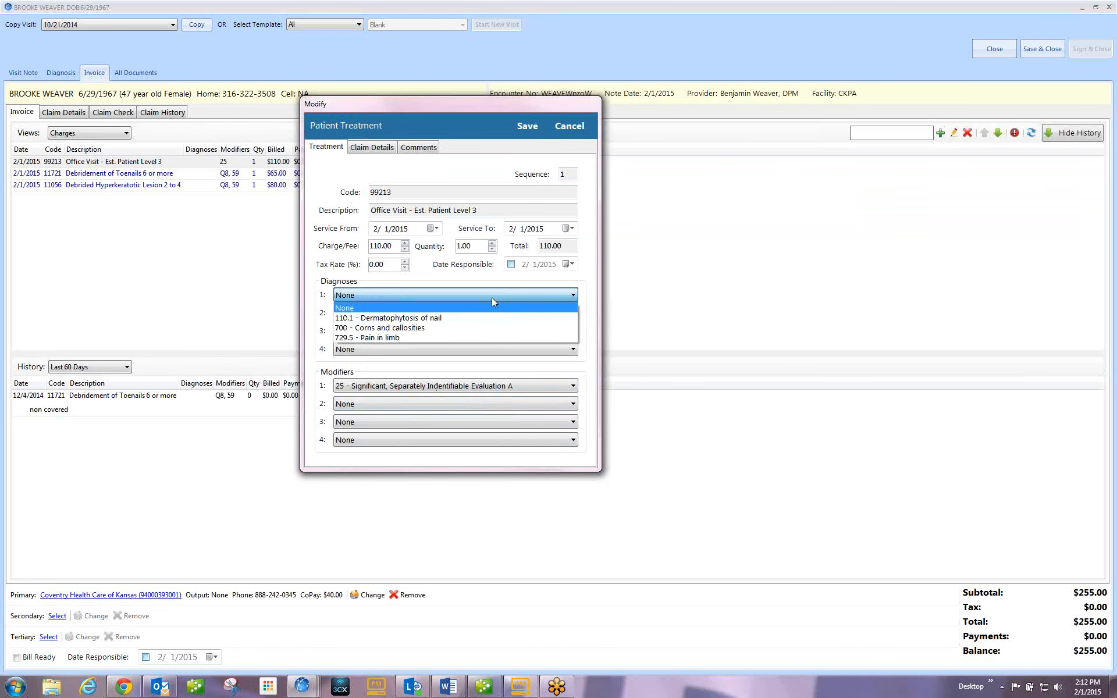
{"action": "left_click", "coordinate": [439, 336]}
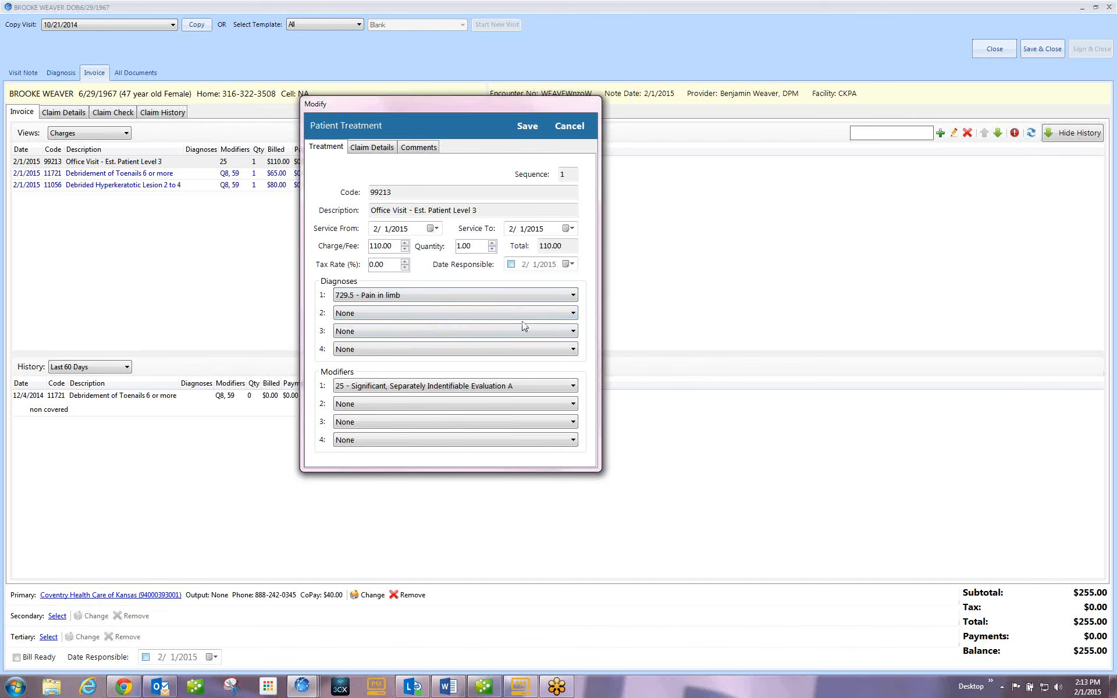
{"action": "left_click", "coordinate": [371, 149]}
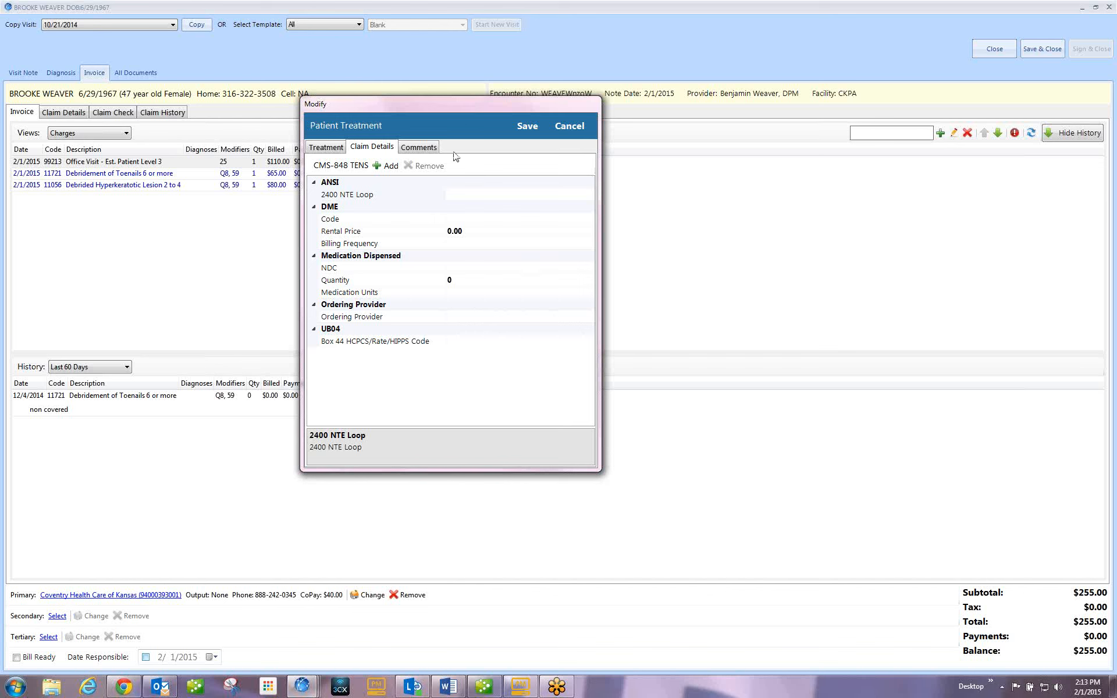
{"action": "left_click", "coordinate": [419, 147]}
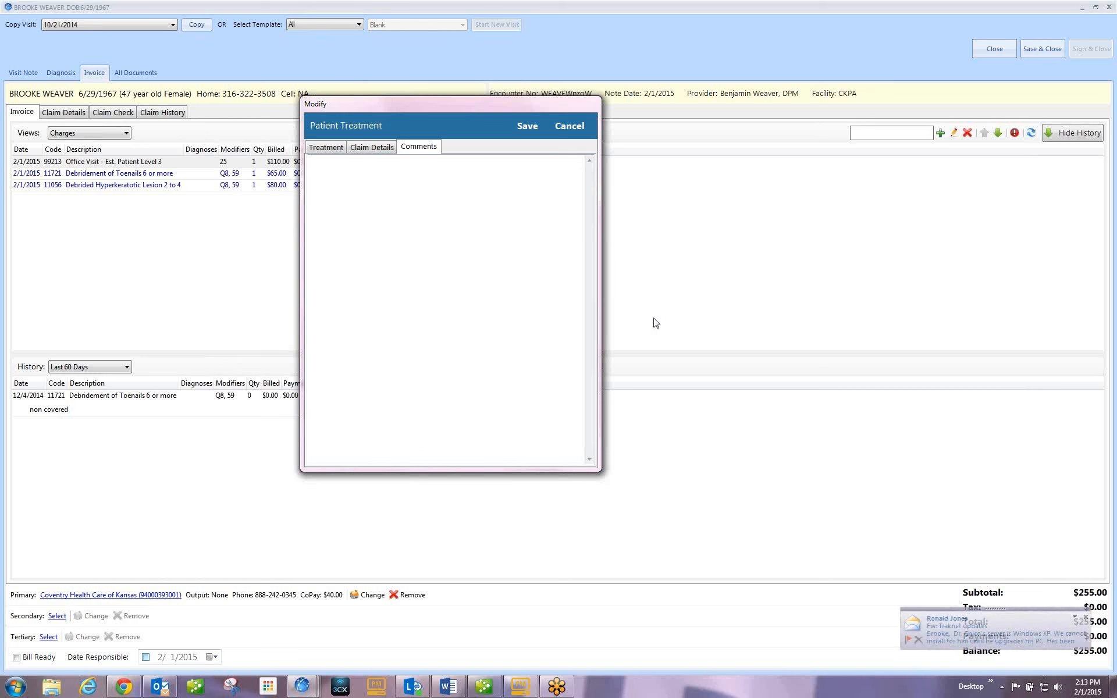
{"action": "left_click", "coordinate": [570, 126]}
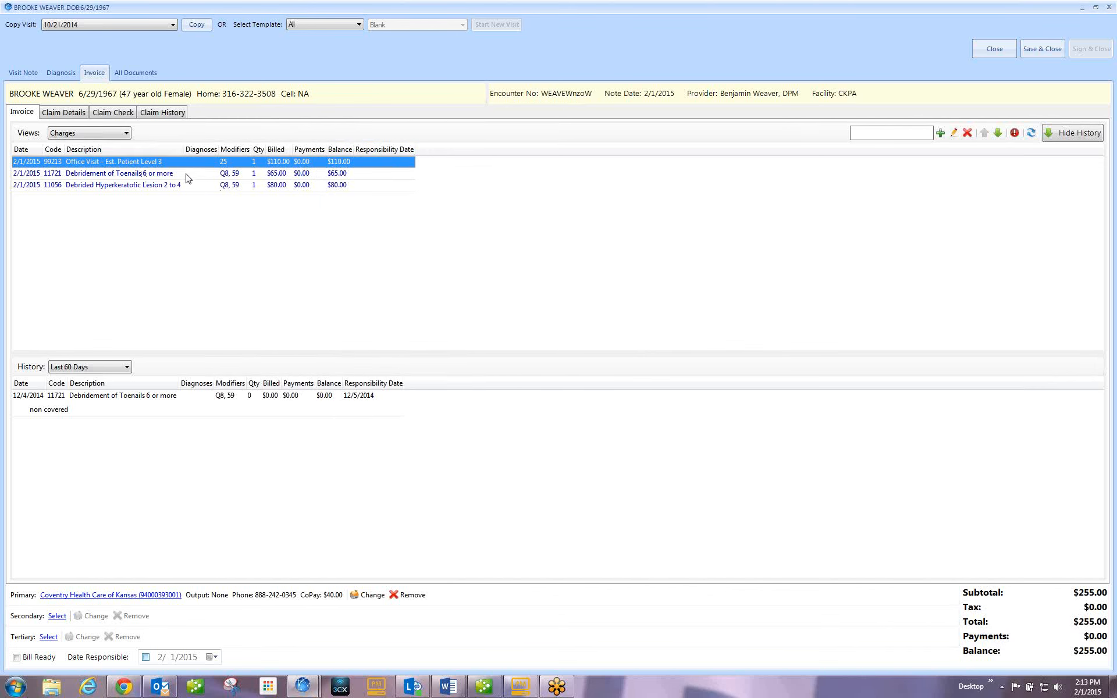
Set the first diagnosis of the 99213 charge to 729.5 - Pain in limb and save the treatment.
{"action": "double_click", "coordinate": [151, 165]}
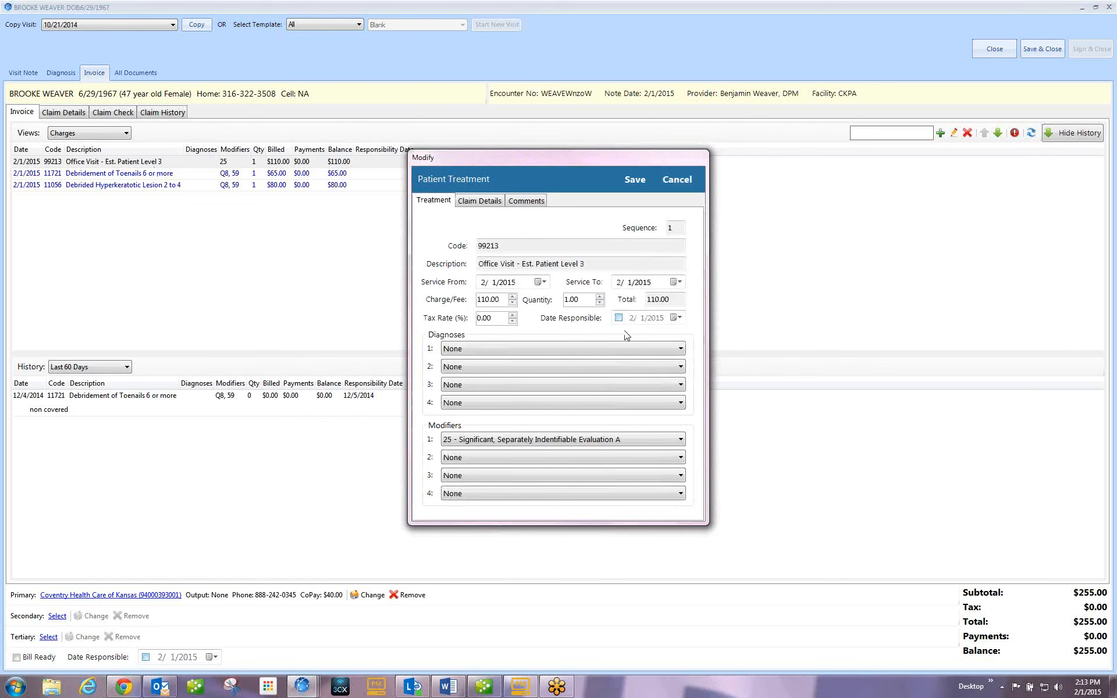
{"action": "left_click", "coordinate": [681, 349]}
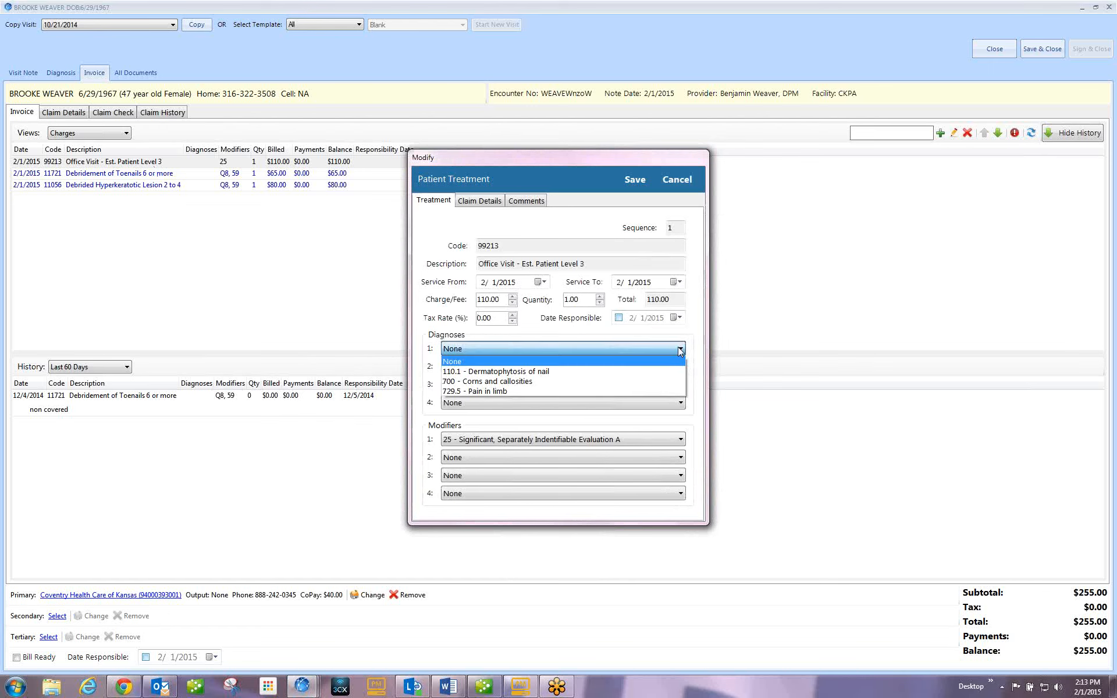
{"action": "left_click", "coordinate": [591, 389]}
{"action": "left_click", "coordinate": [633, 180]}
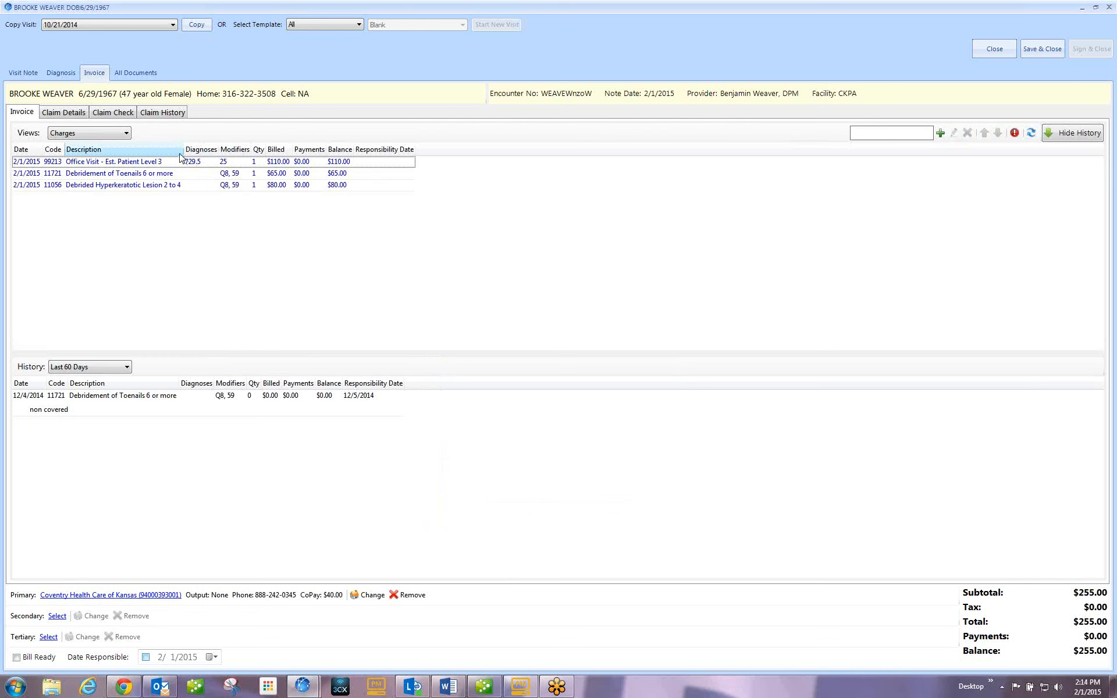
Show the invoice in the Charges (Edit Mode) view and assign diagnoses 110.1 and 729.5 to charge 11721.
{"action": "left_click", "coordinate": [126, 134]}
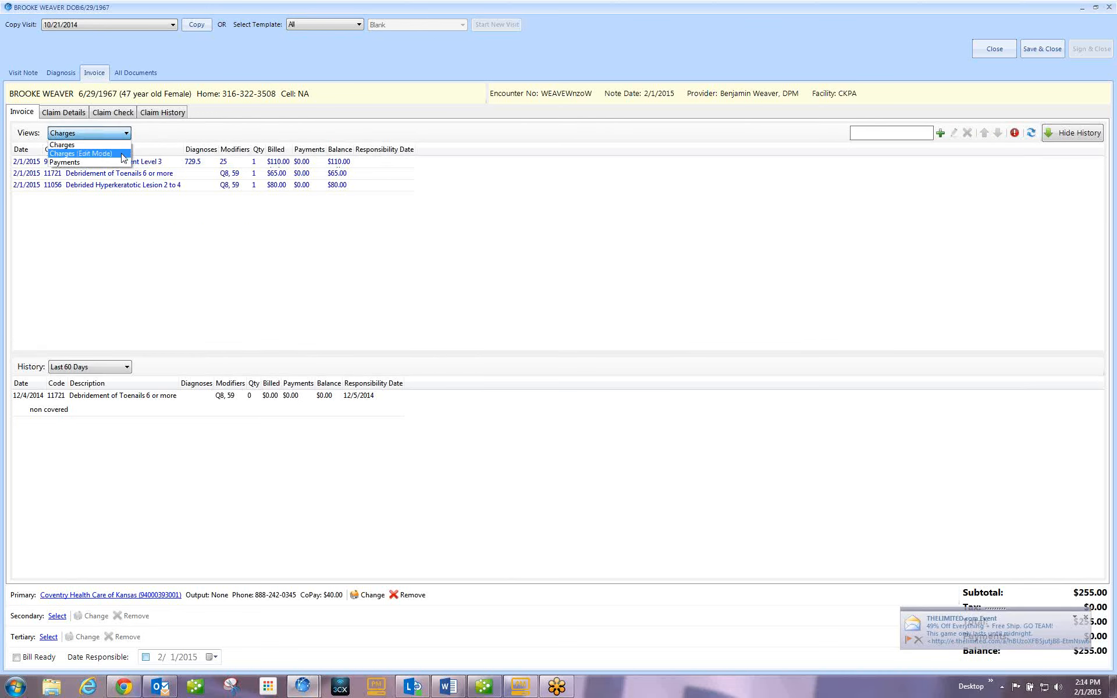
{"action": "left_click", "coordinate": [123, 153]}
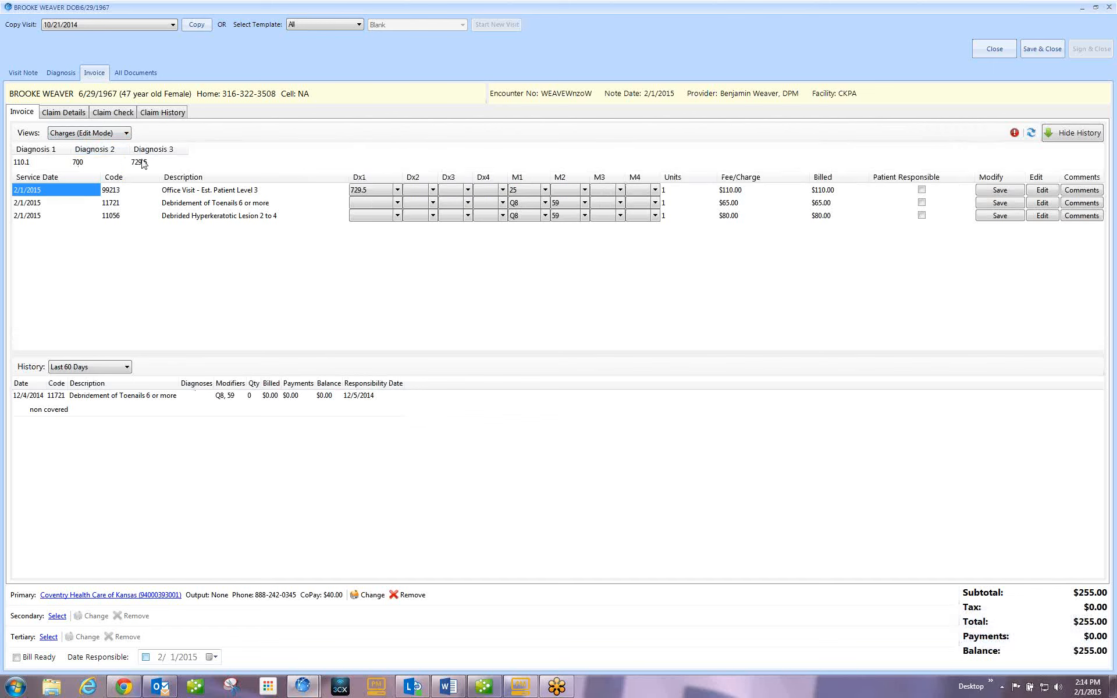
{"action": "left_click", "coordinate": [367, 205]}
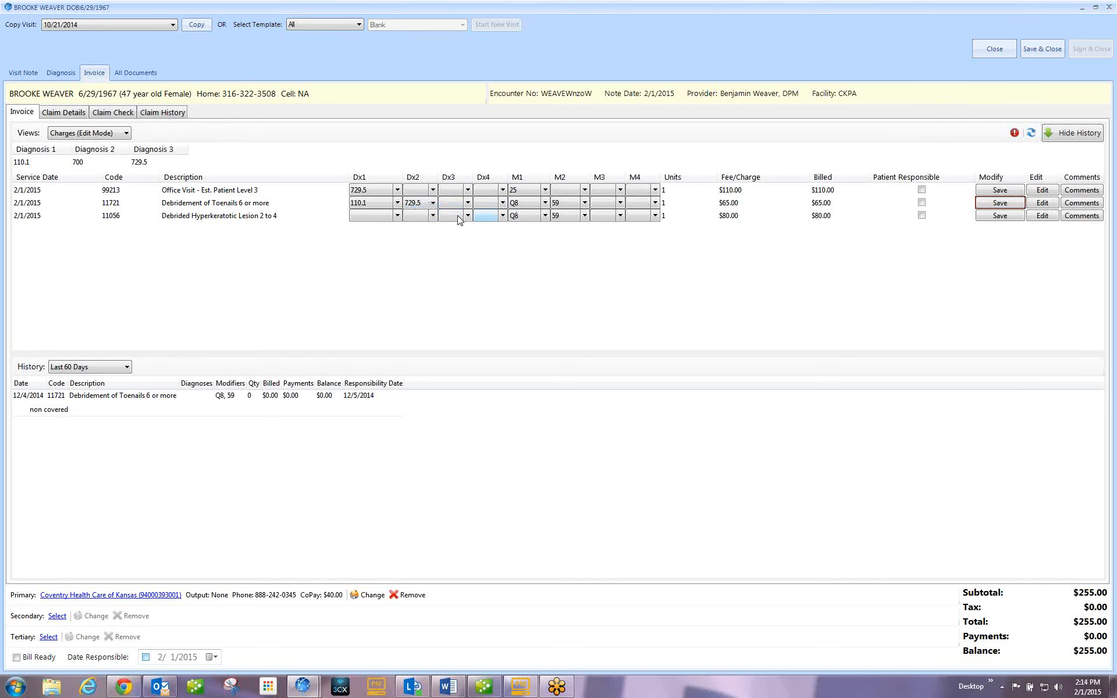
Assign diagnosis 700 as Dx1 and 729.5 as Dx2 to charge 11056, and save the modified charges.
{"action": "left_click", "coordinate": [398, 216]}
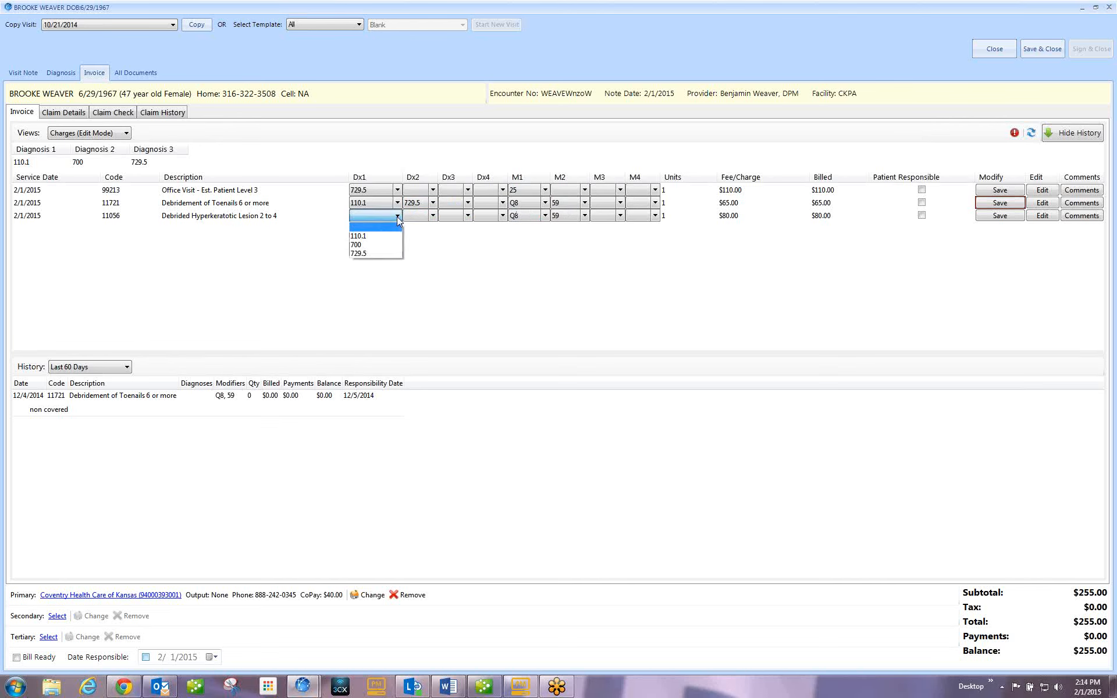
{"action": "left_click", "coordinate": [389, 245]}
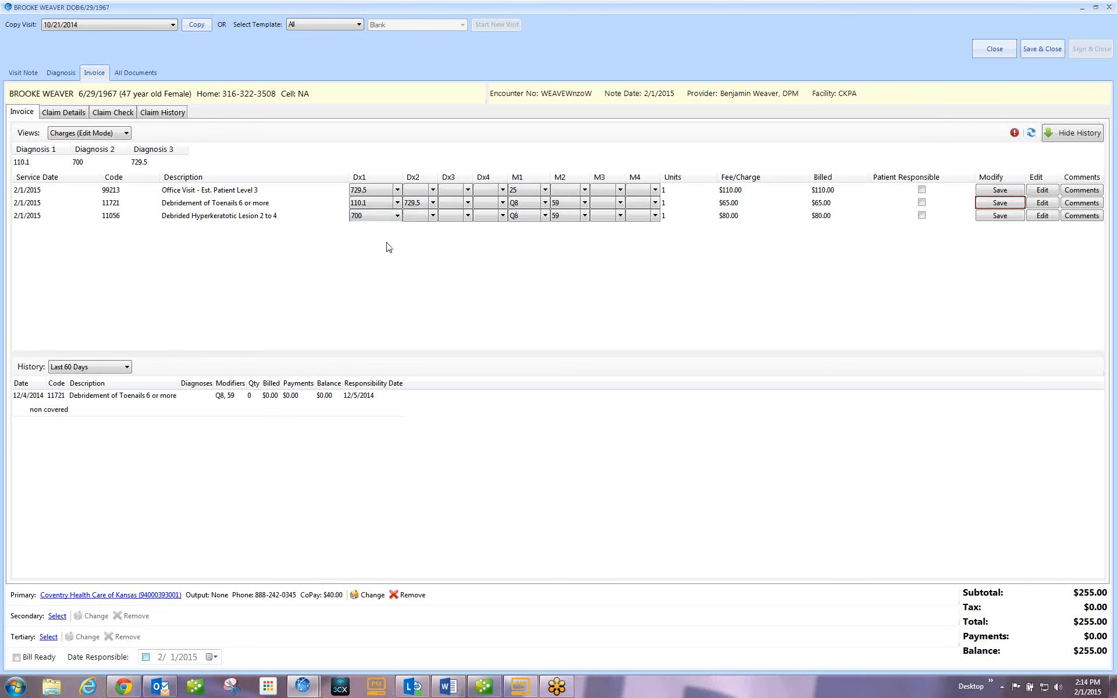
{"action": "left_click", "coordinate": [433, 217]}
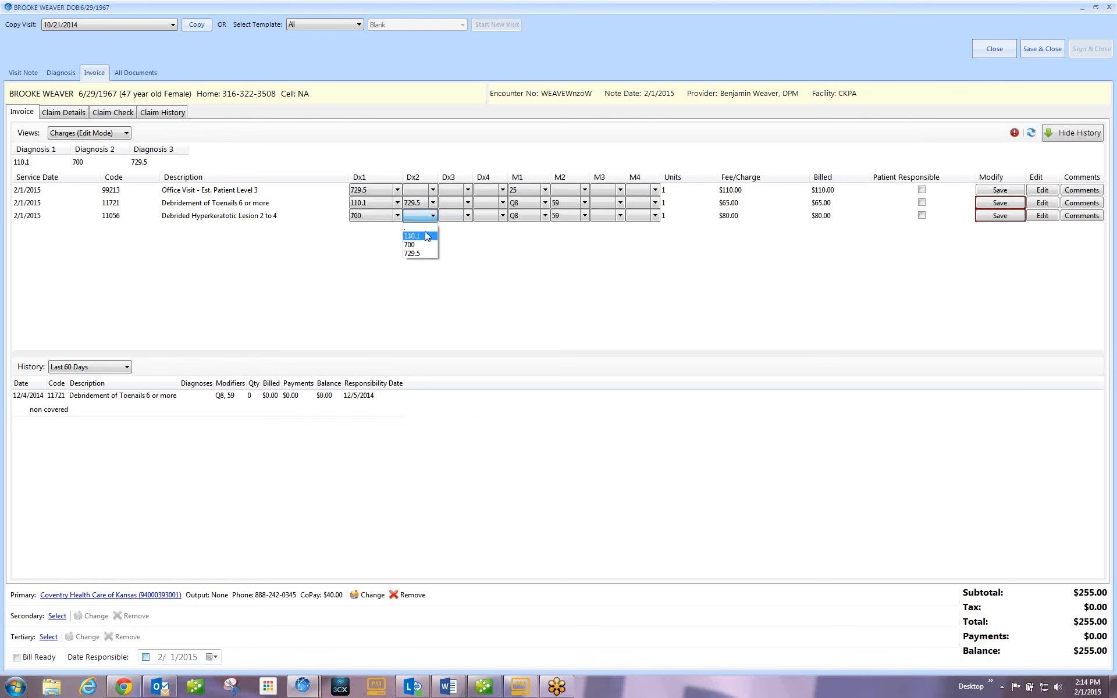
{"action": "left_click", "coordinate": [431, 254]}
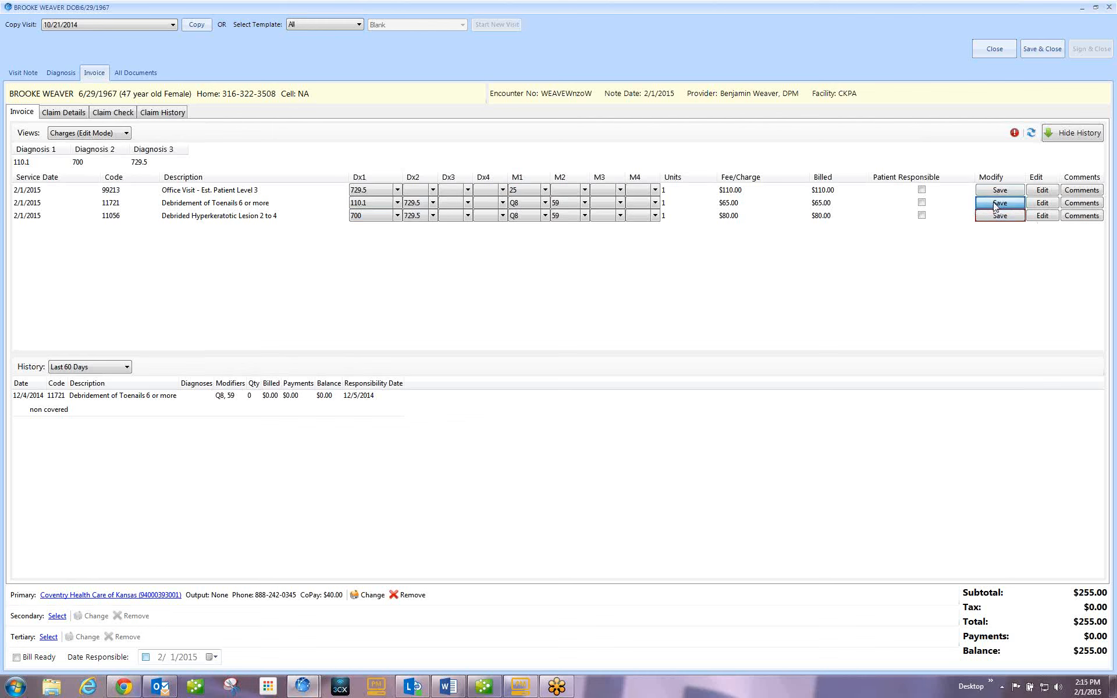
{"action": "left_click", "coordinate": [1000, 215]}
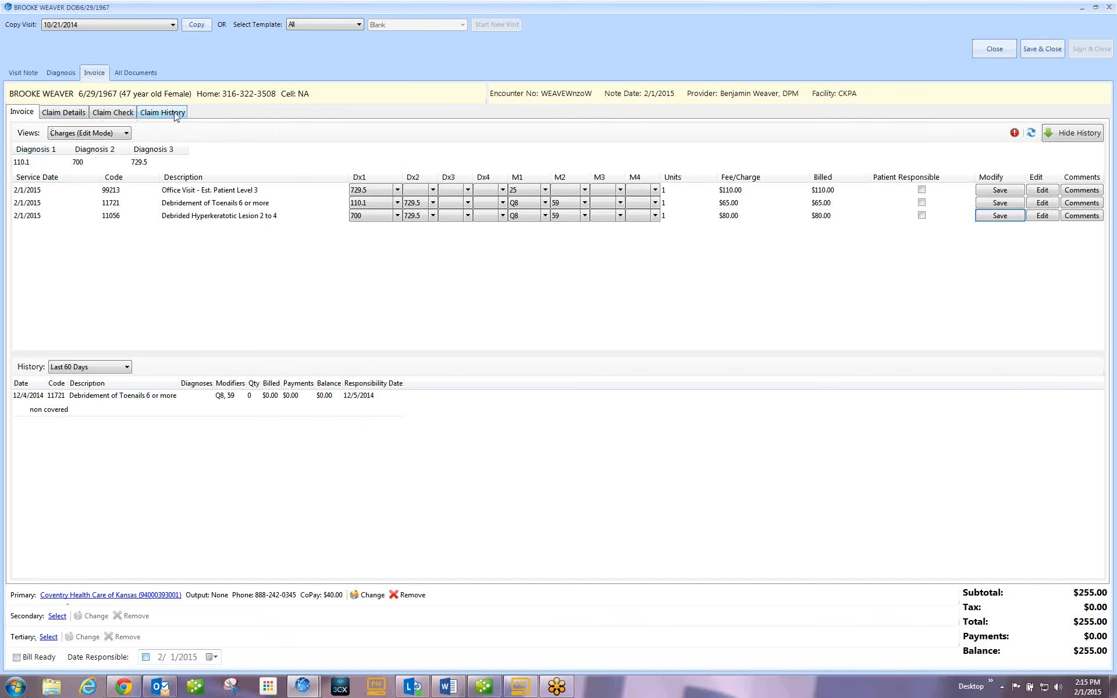
Set the Date Last Seen in the encounter's claim details to 1/27/2015.
{"action": "left_click", "coordinate": [66, 114]}
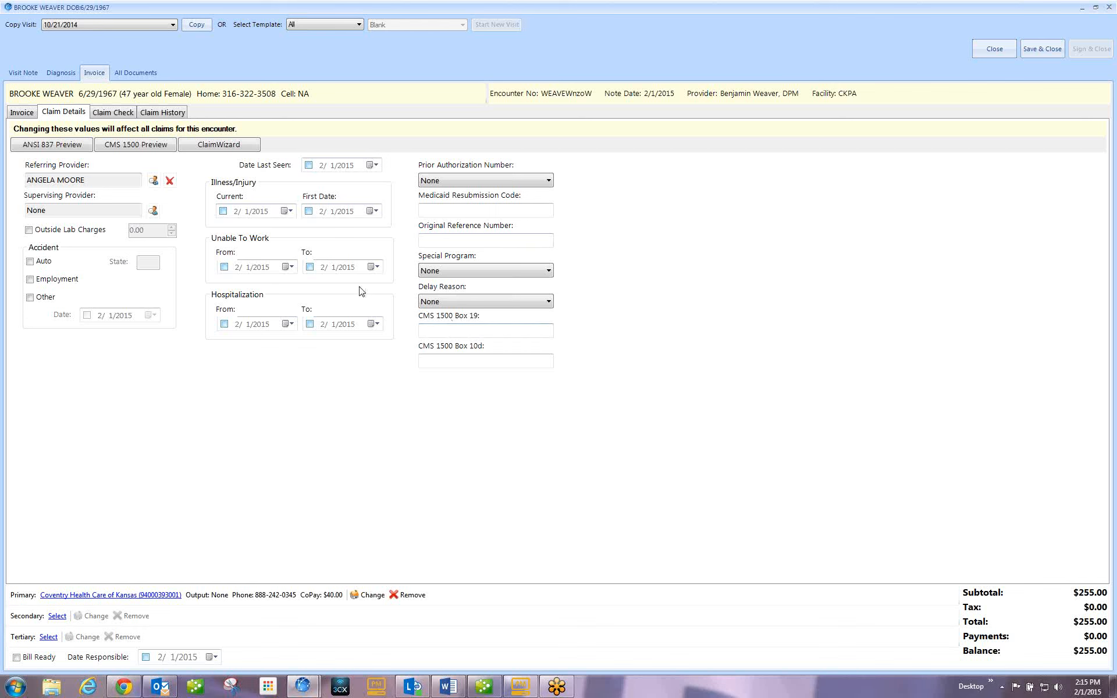
{"action": "left_click", "coordinate": [375, 167]}
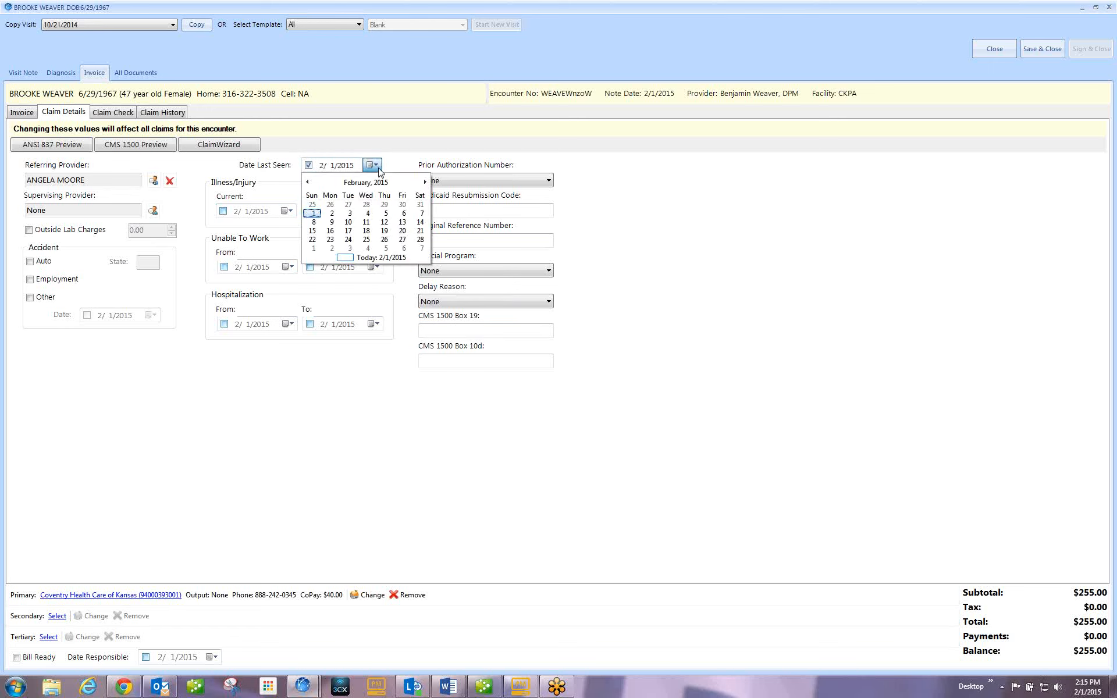
{"action": "left_click", "coordinate": [348, 204]}
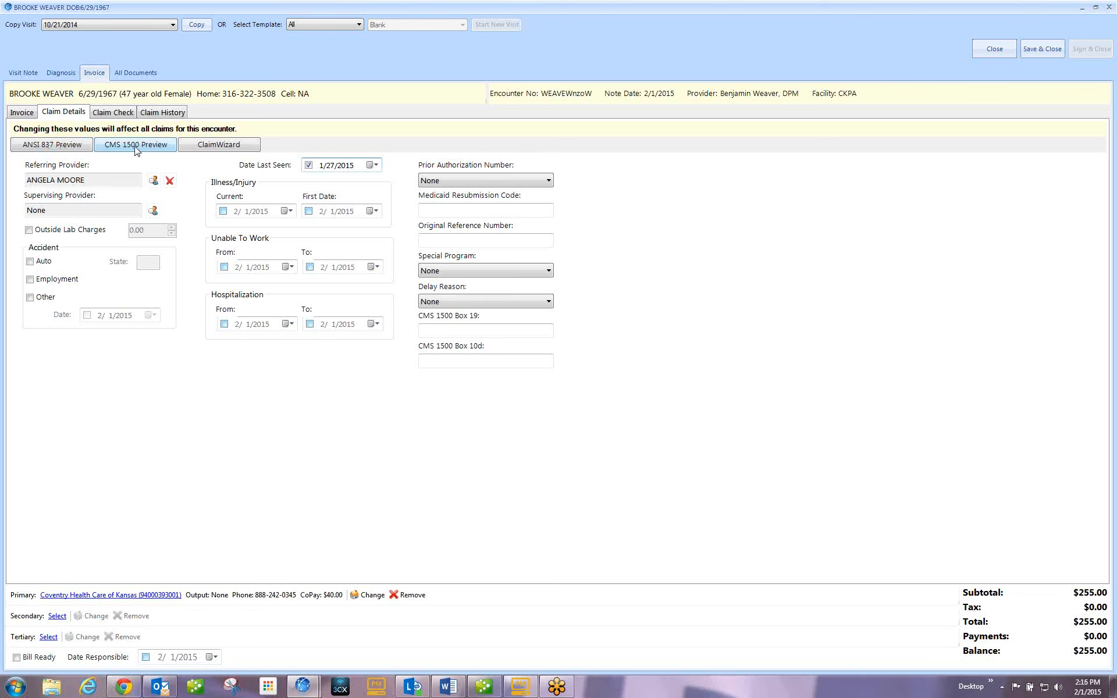
Examine the charges and Place of Service options in the Claim Wizard, and return the invoice to the Charges view.
{"action": "left_click", "coordinate": [217, 149]}
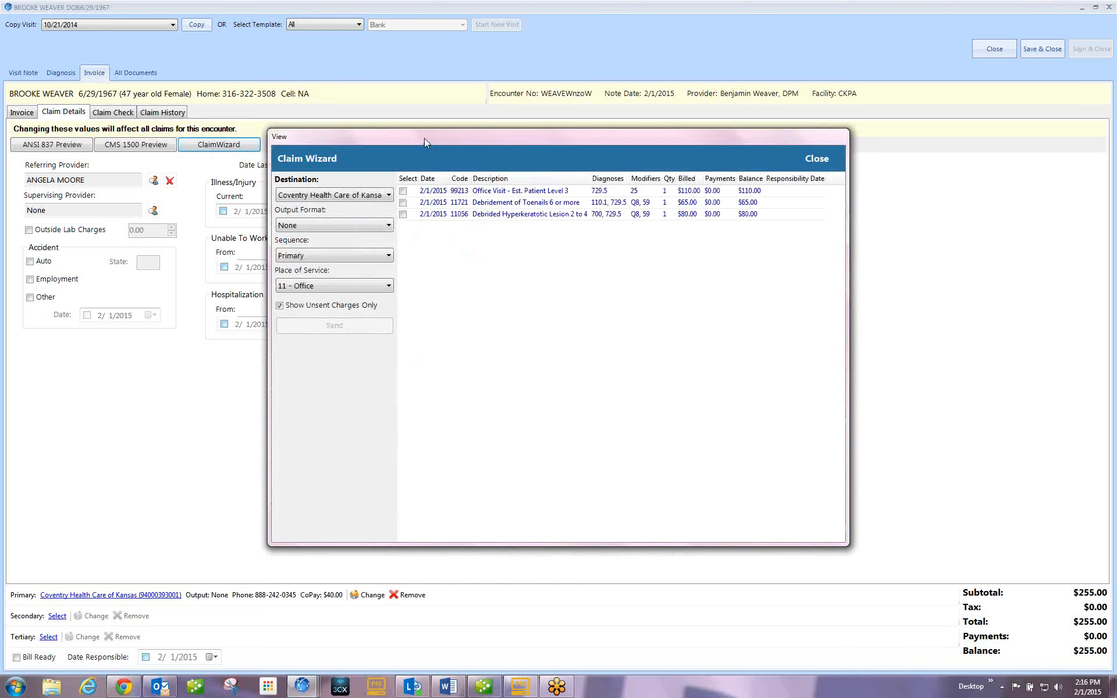
{"action": "left_click_drag", "start_coordinate": [425, 138], "coordinate": [316, 118]}
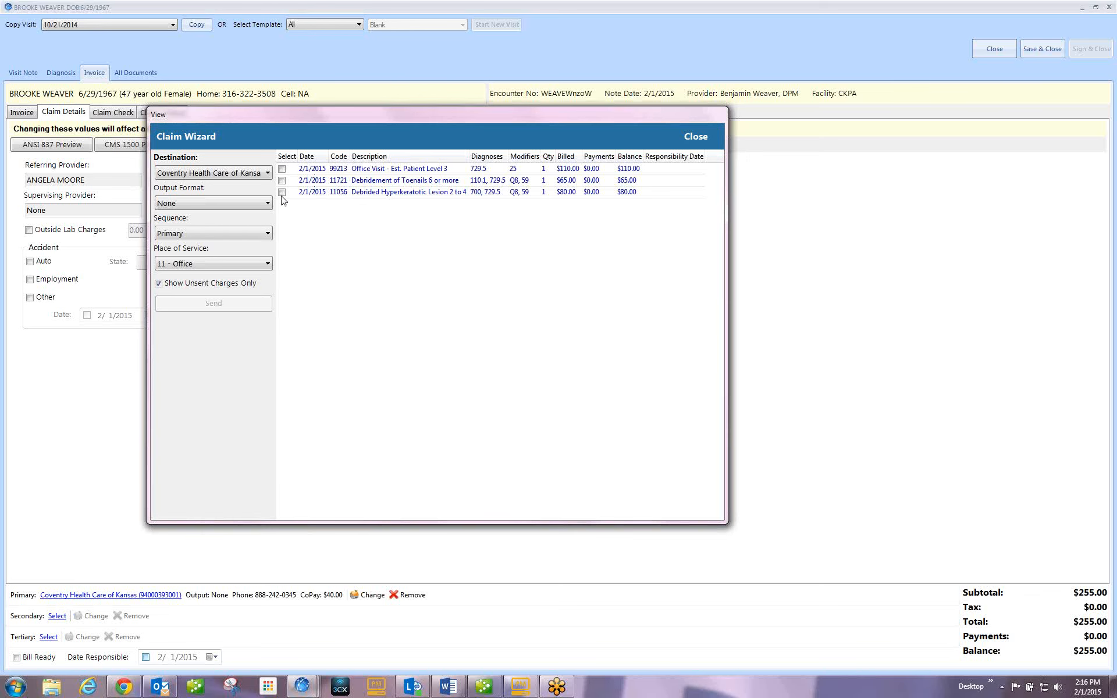
{"action": "left_click", "coordinate": [268, 264]}
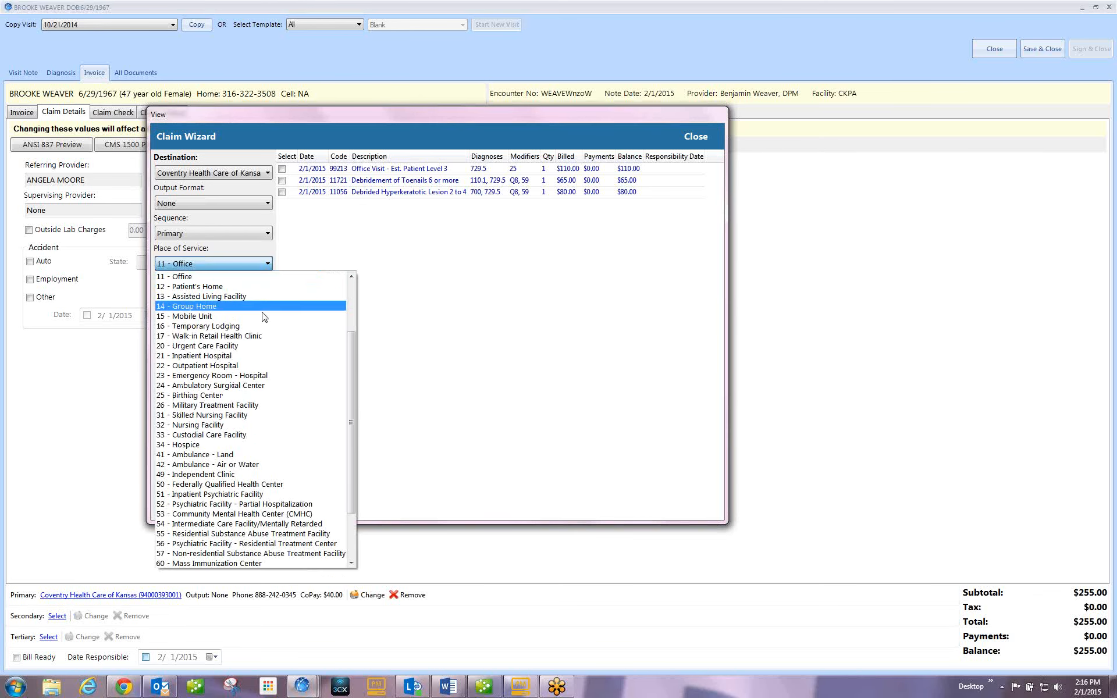
{"action": "left_click", "coordinate": [352, 276]}
{"action": "left_click", "coordinate": [352, 276]}
{"action": "left_click", "coordinate": [351, 276]}
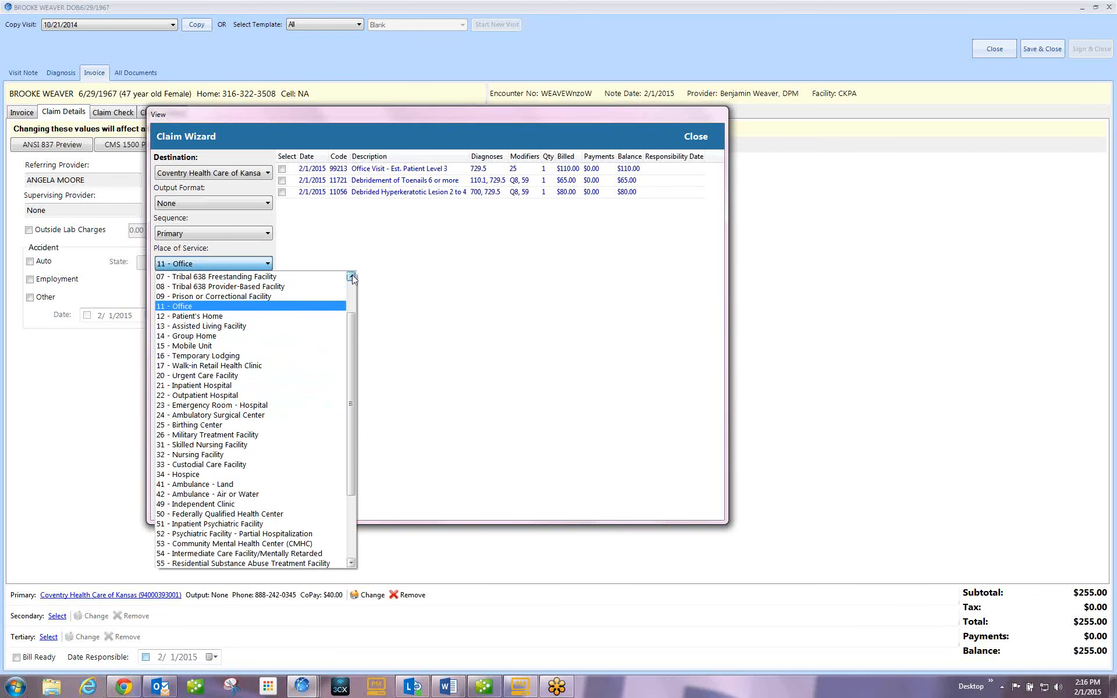
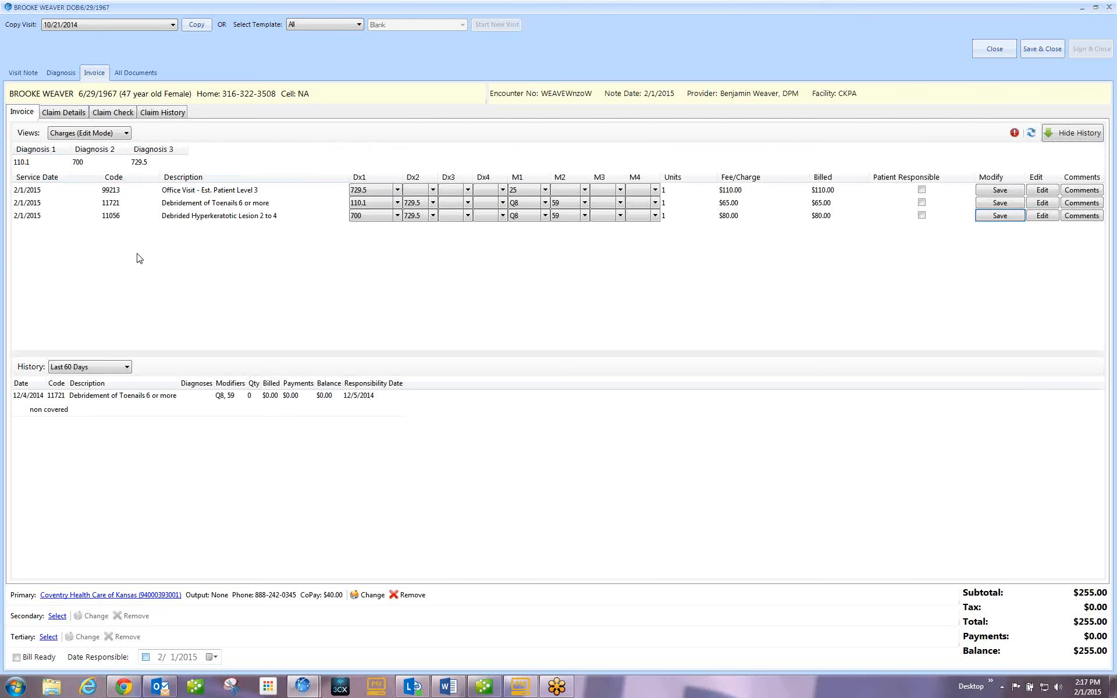
{"action": "left_click", "coordinate": [125, 134]}
{"action": "left_click", "coordinate": [120, 145]}
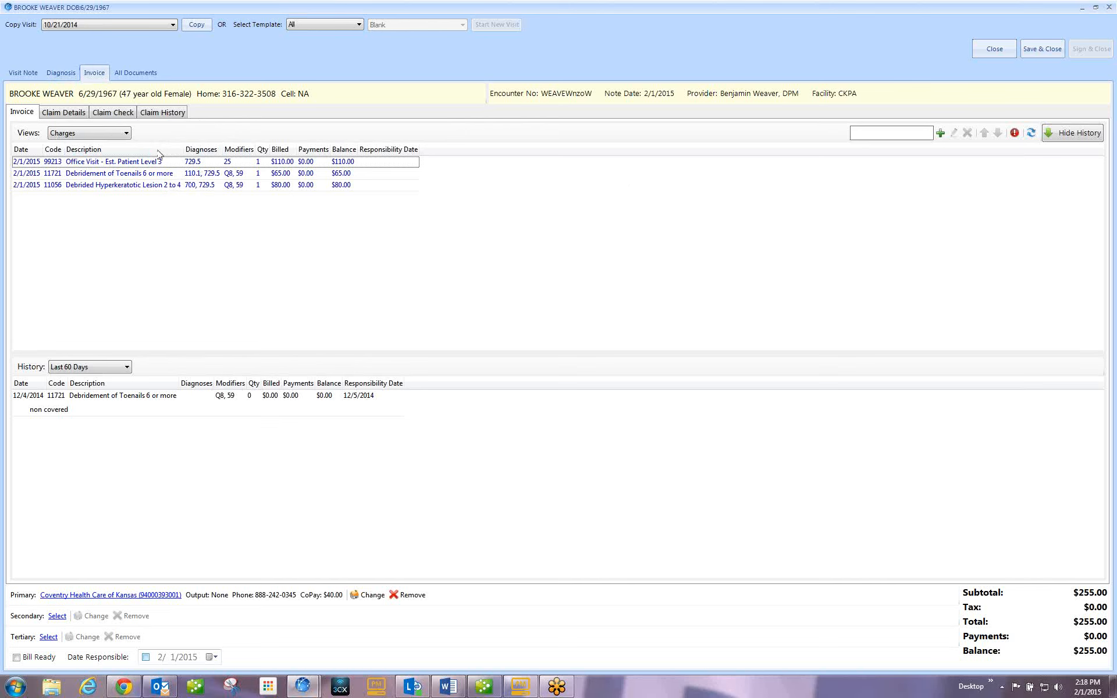
Search the ICD-9 codes for "bun" and add 727.1 Bunion to the visit's diagnoses.
{"action": "left_click", "coordinate": [61, 73]}
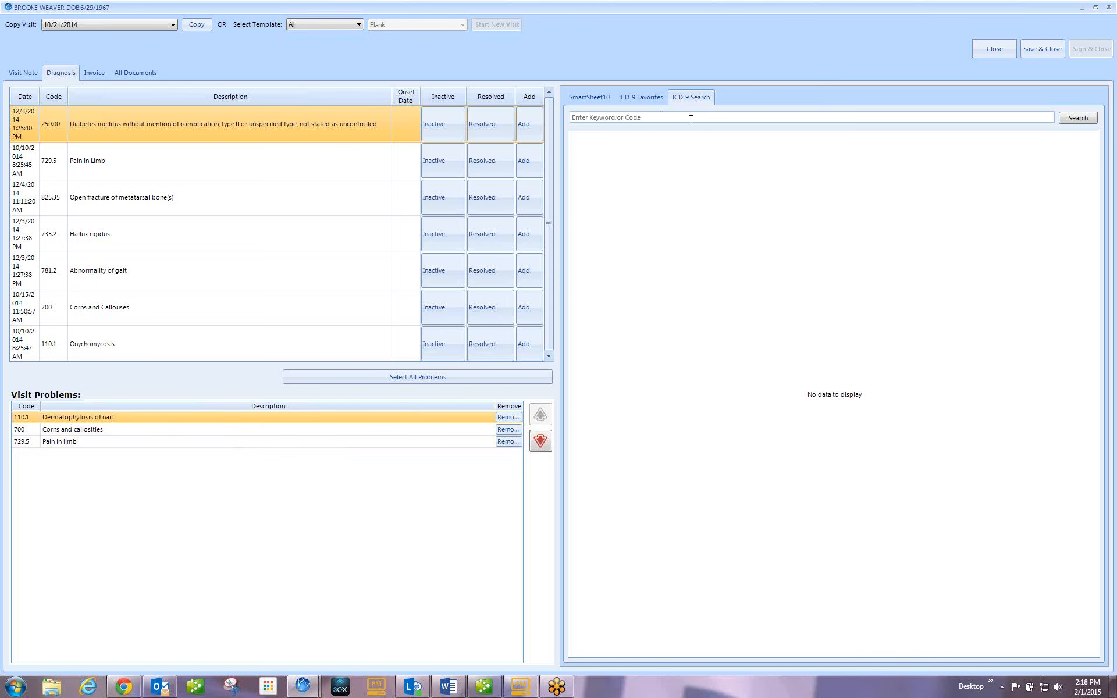
{"action": "left_click", "coordinate": [613, 115]}
{"action": "type", "text": "bun"}
{"action": "key", "text": "Return"}
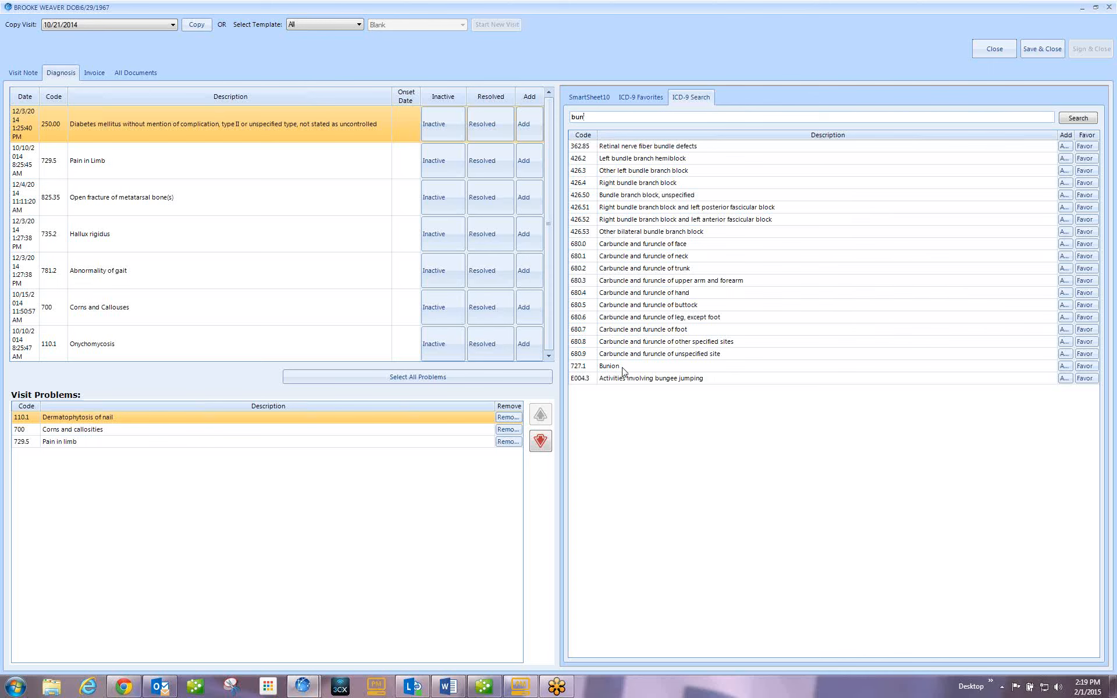
{"action": "left_click", "coordinate": [1066, 366]}
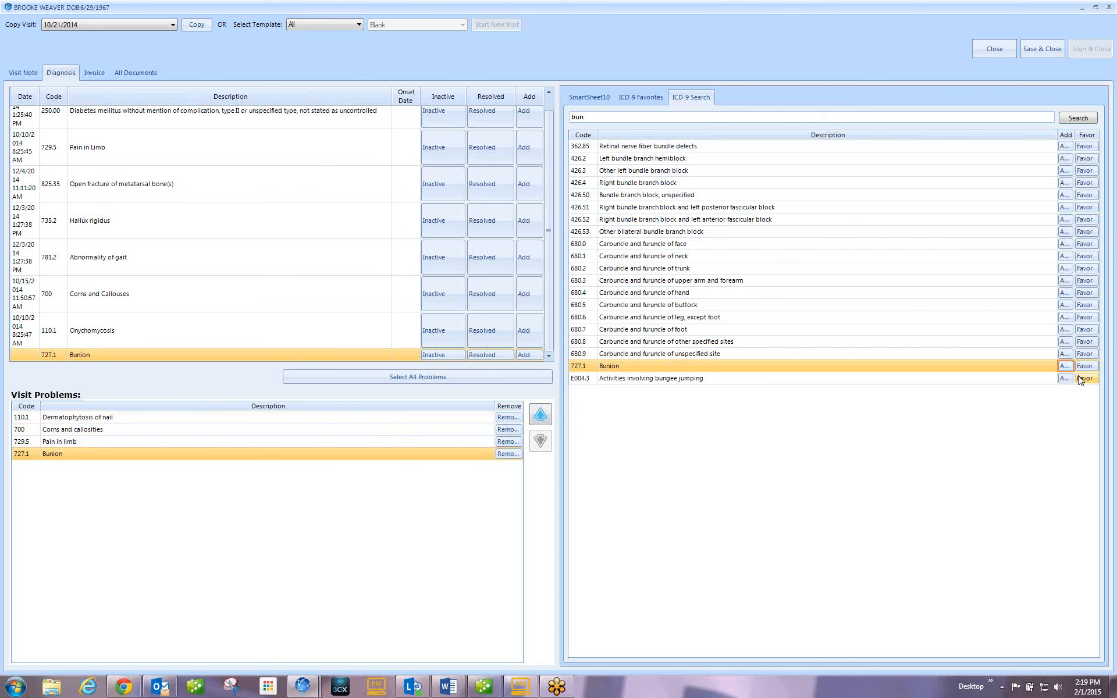
Show the ICD-9 favorites for the All category and sort them by code.
{"action": "left_click", "coordinate": [638, 98]}
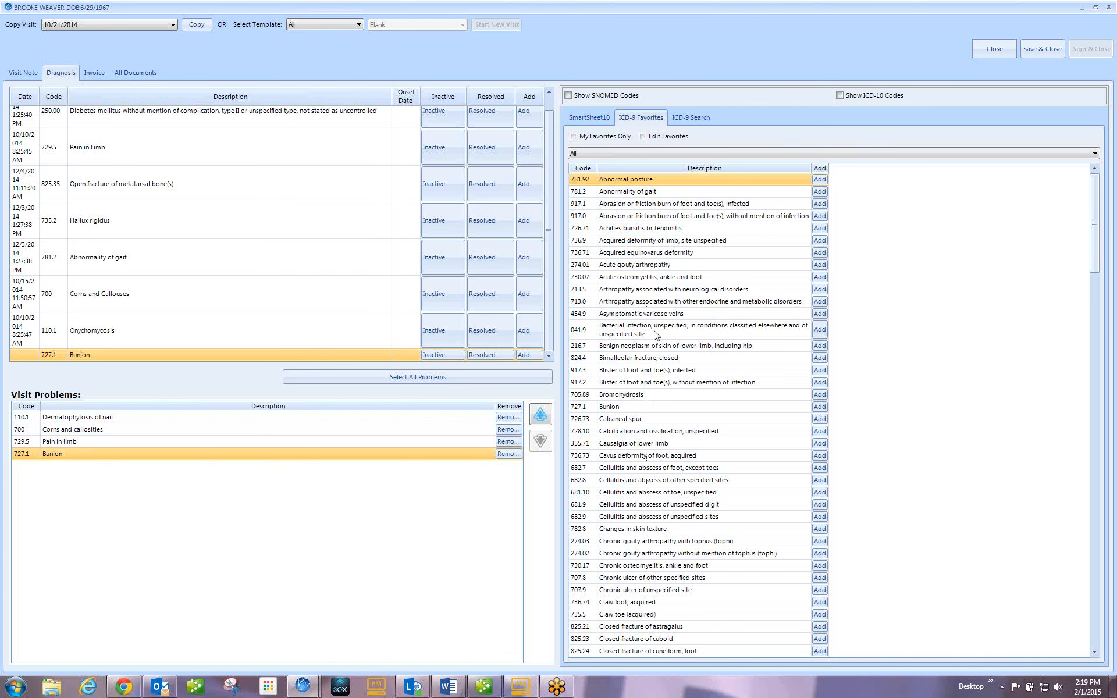
{"action": "left_click", "coordinate": [580, 170]}
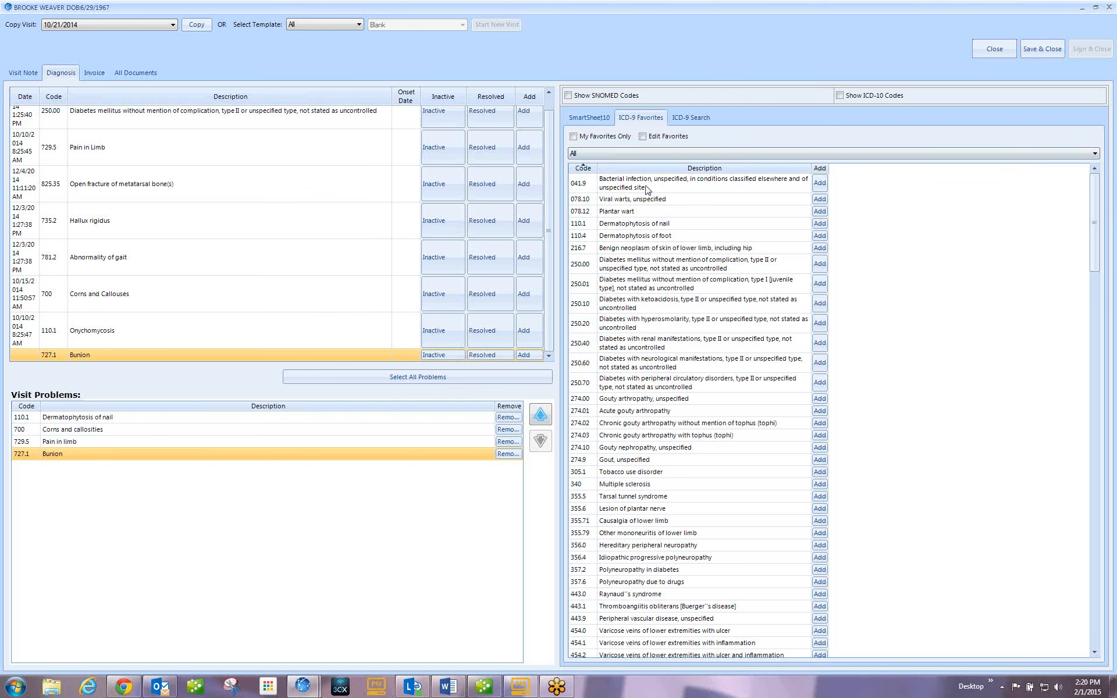
{"action": "left_click", "coordinate": [1096, 155]}
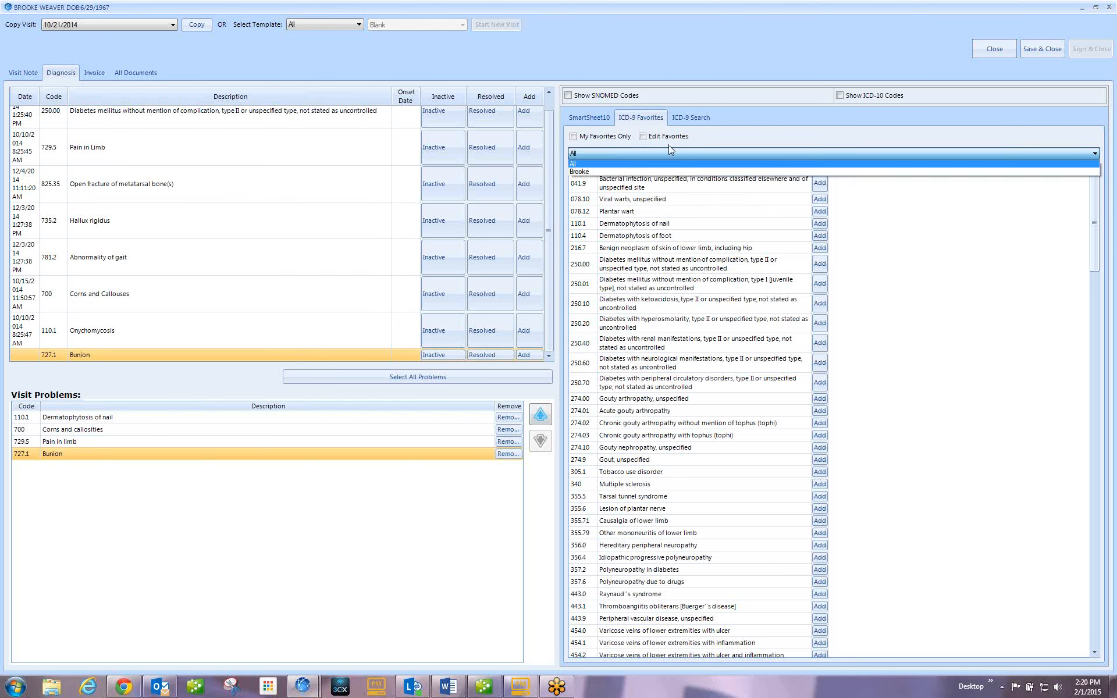
{"action": "left_click", "coordinate": [668, 164]}
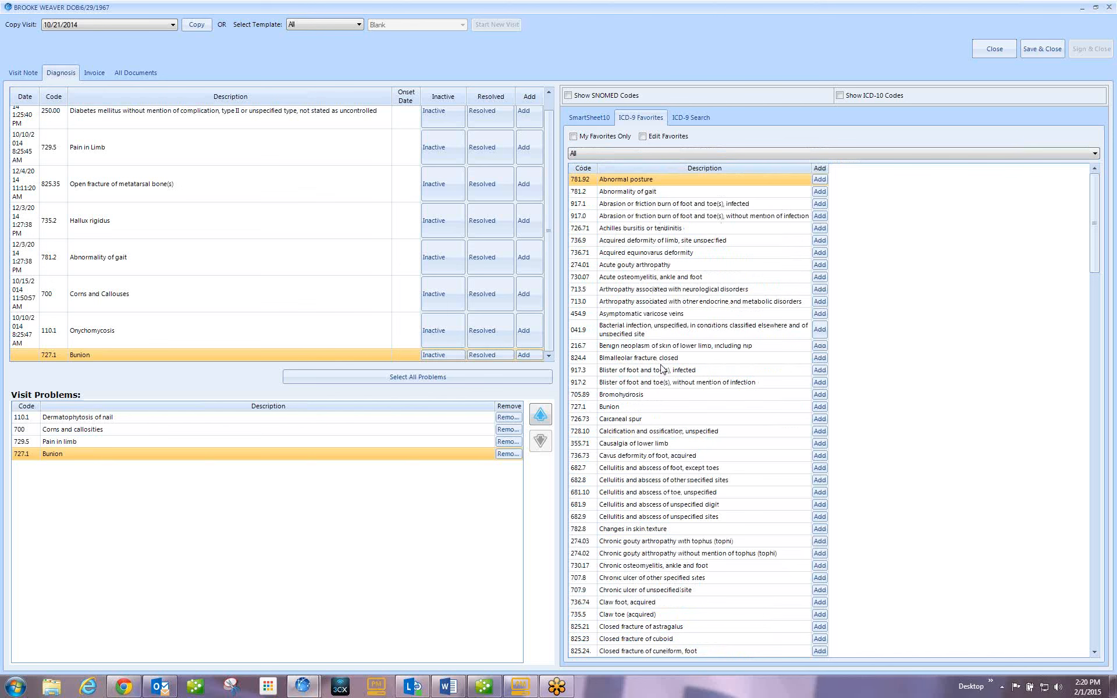
{"action": "left_click", "coordinate": [581, 169]}
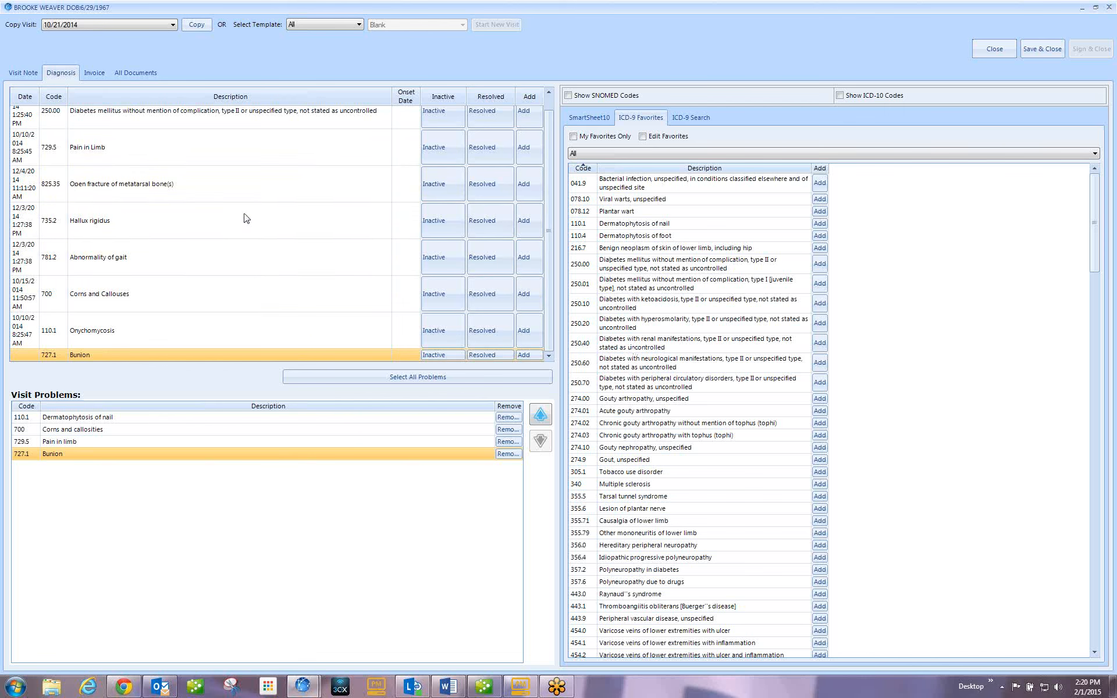
Add all of the patient's listed problems to the visit problems and reorder 735.2 Hallux rigidus to just below 781.2 Abnormality of gait.
{"action": "left_click", "coordinate": [428, 185]}
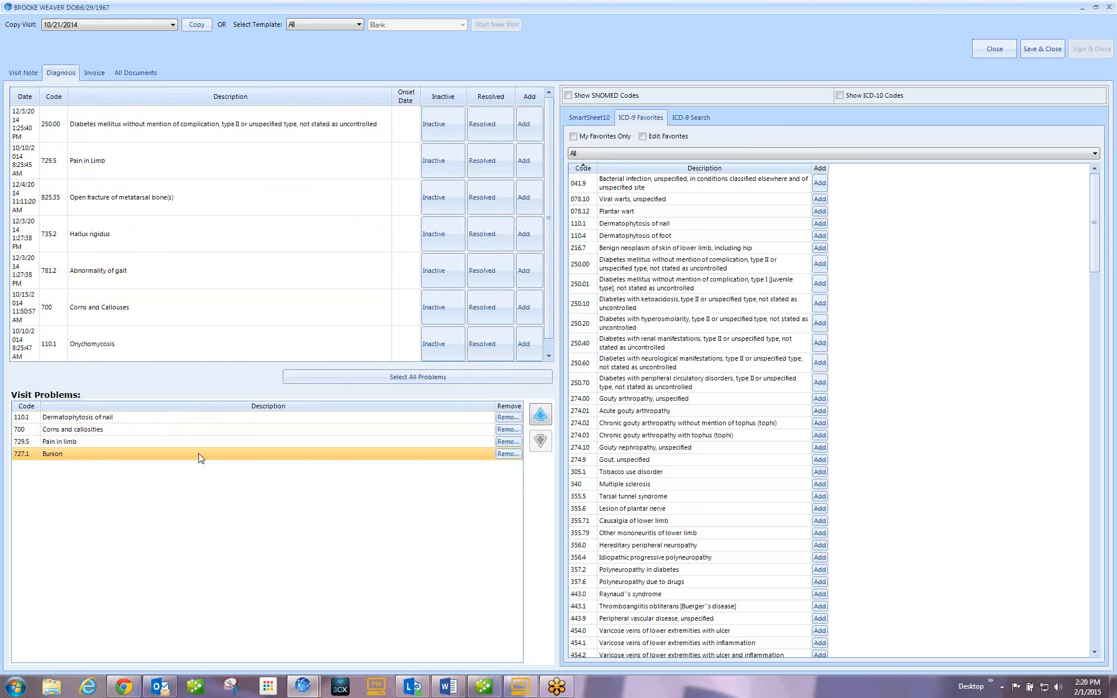
{"action": "left_click", "coordinate": [380, 381]}
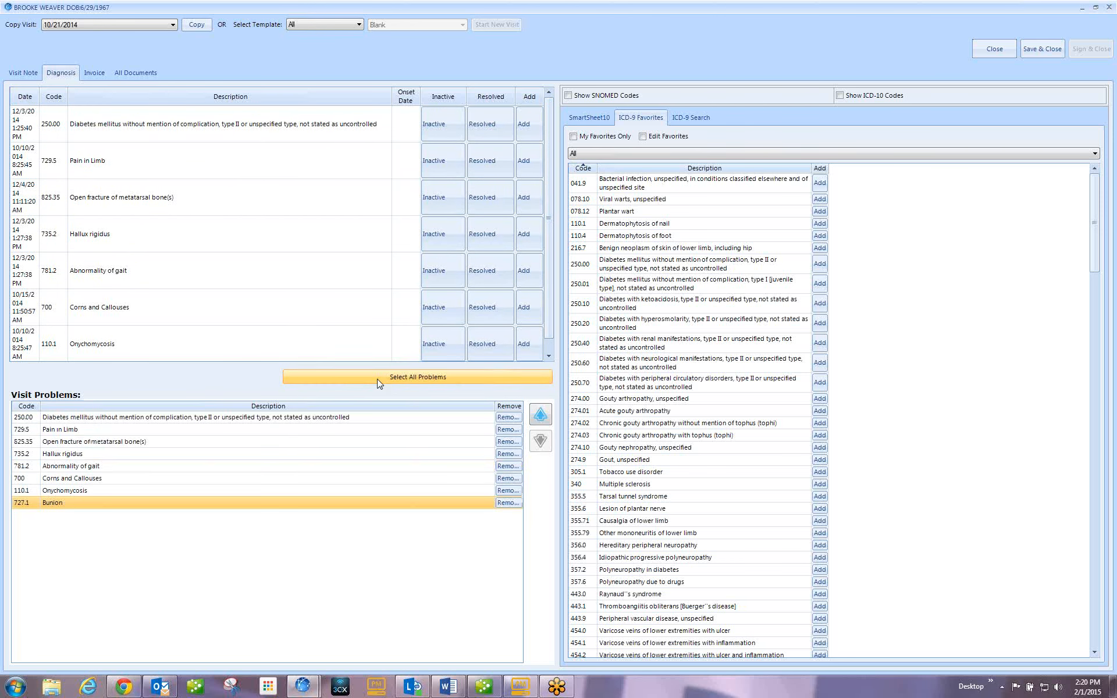
{"action": "left_click", "coordinate": [238, 454]}
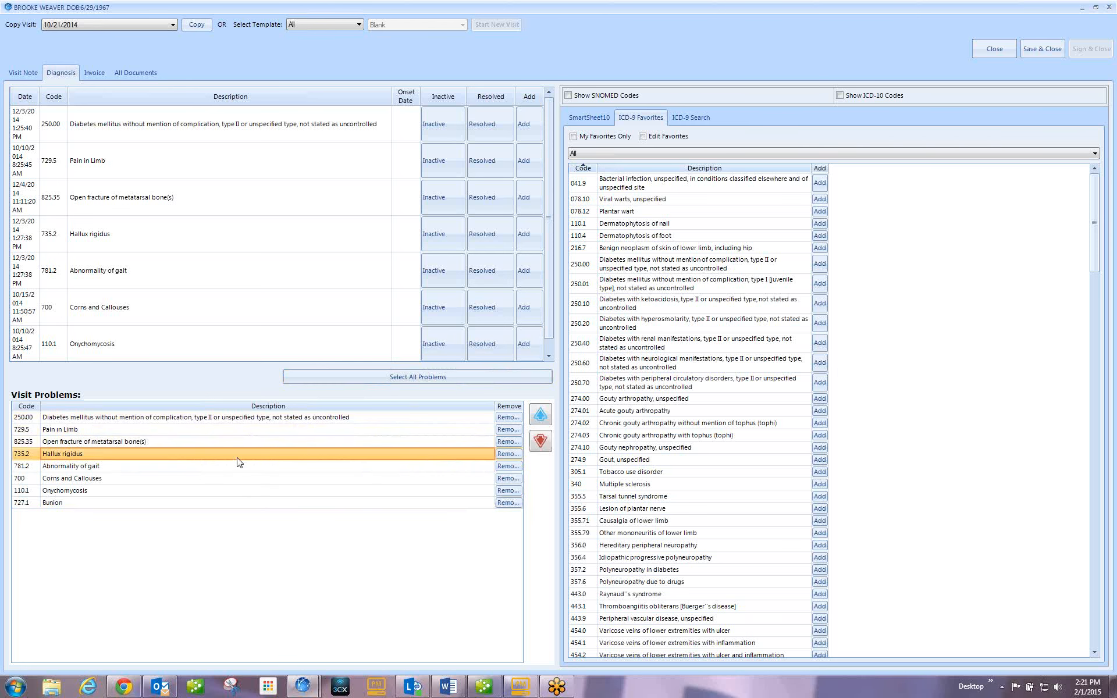
{"action": "left_click", "coordinate": [539, 421]}
{"action": "left_click", "coordinate": [539, 422]}
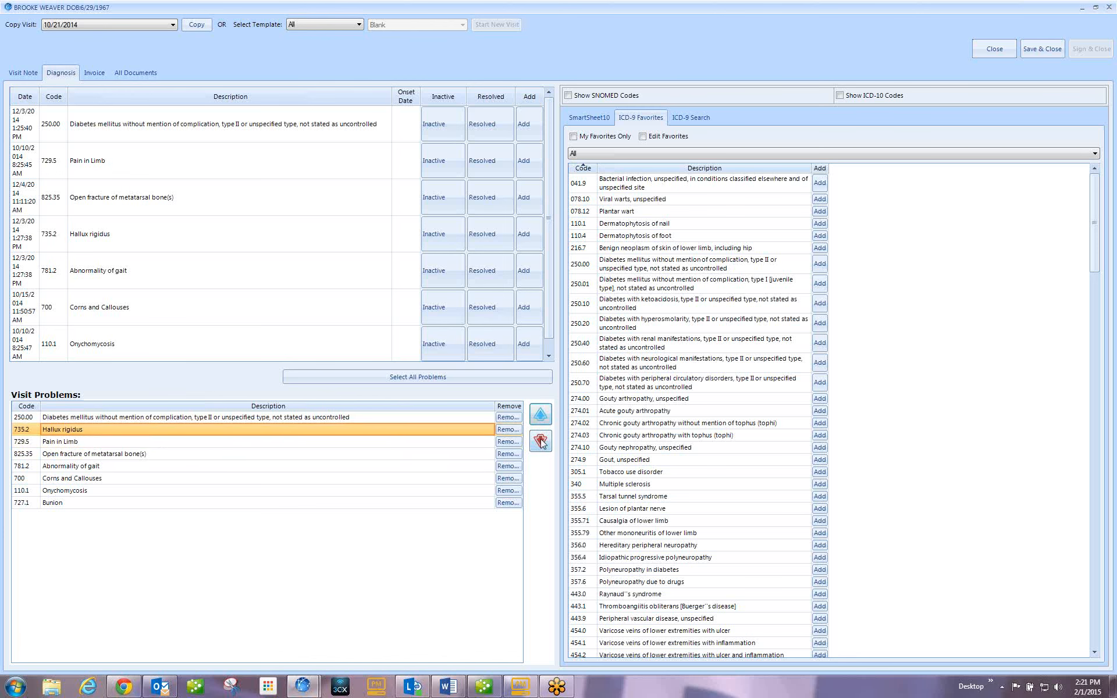
{"action": "left_click", "coordinate": [542, 443]}
{"action": "left_click", "coordinate": [541, 443]}
{"action": "left_click", "coordinate": [541, 443]}
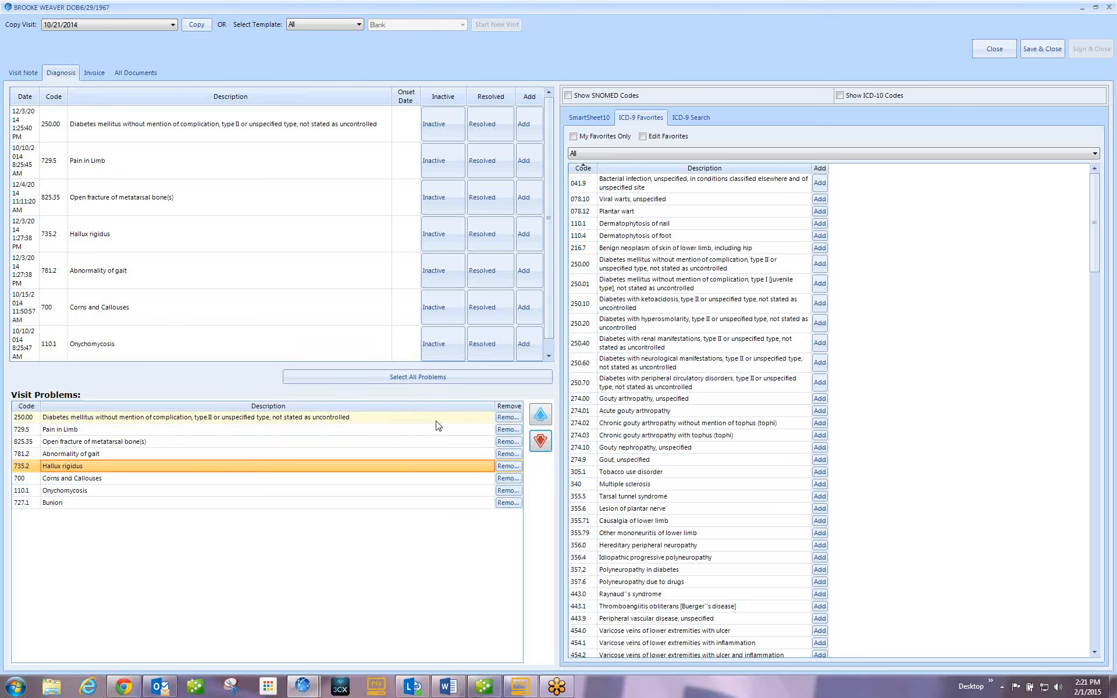
Remove 250.00 Diabetes mellitus and 825.35 Open fracture of metatarsal bone(s) from the visit problems, and return to the ICD-9 search.
{"action": "left_click", "coordinate": [507, 418]}
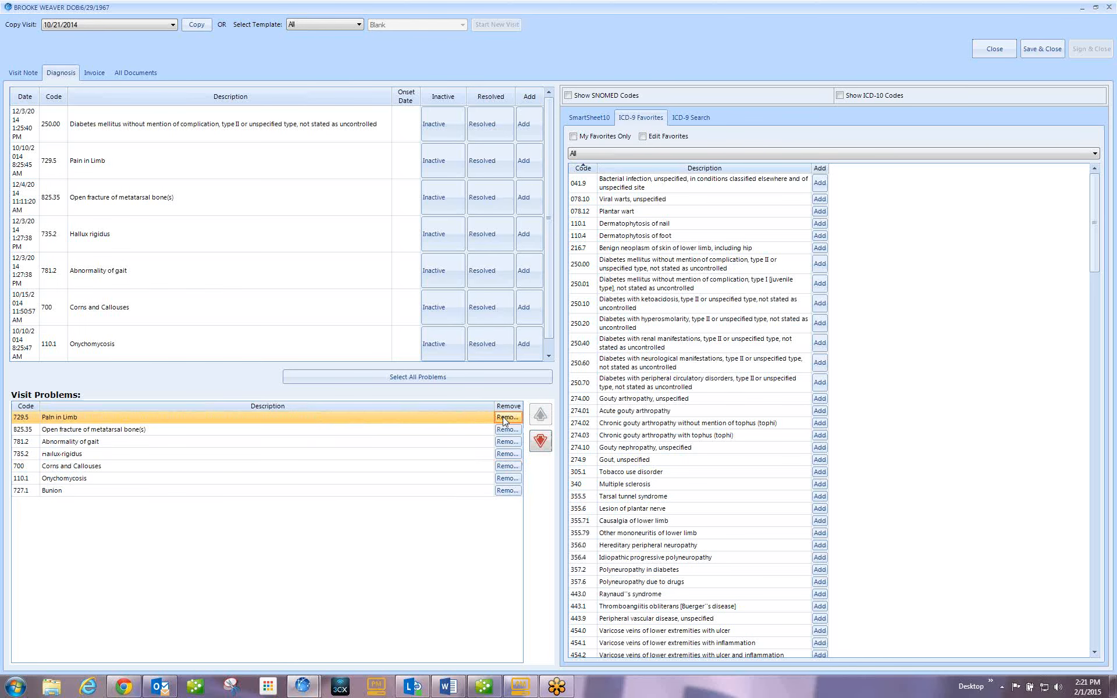
{"action": "left_click", "coordinate": [508, 430]}
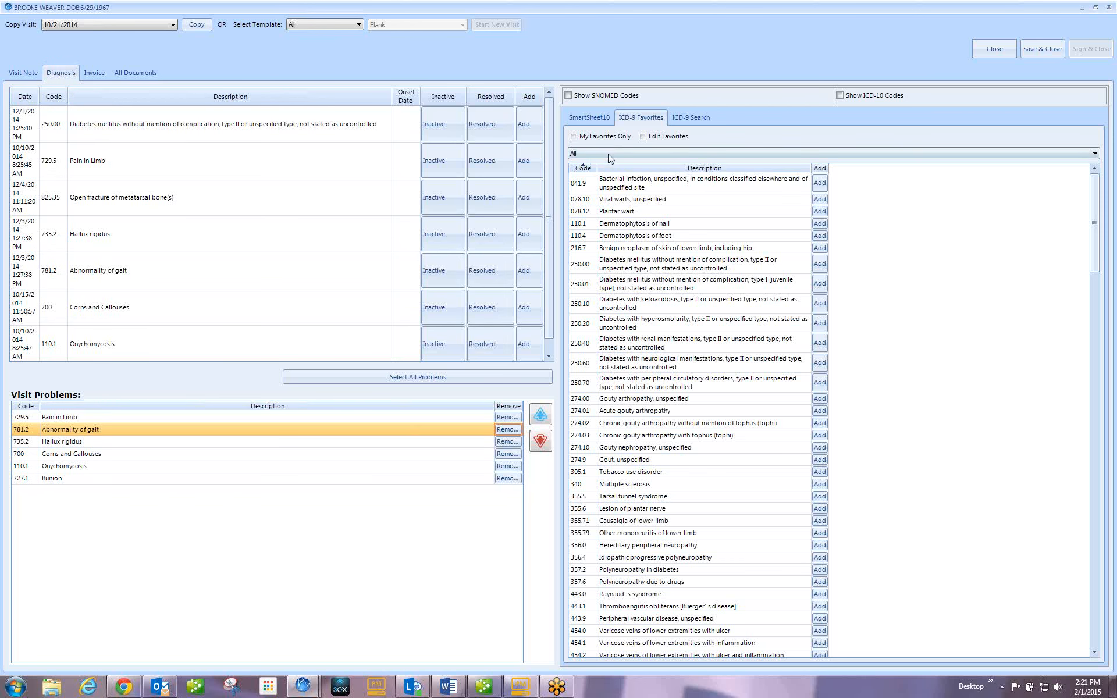
{"action": "left_click", "coordinate": [688, 118]}
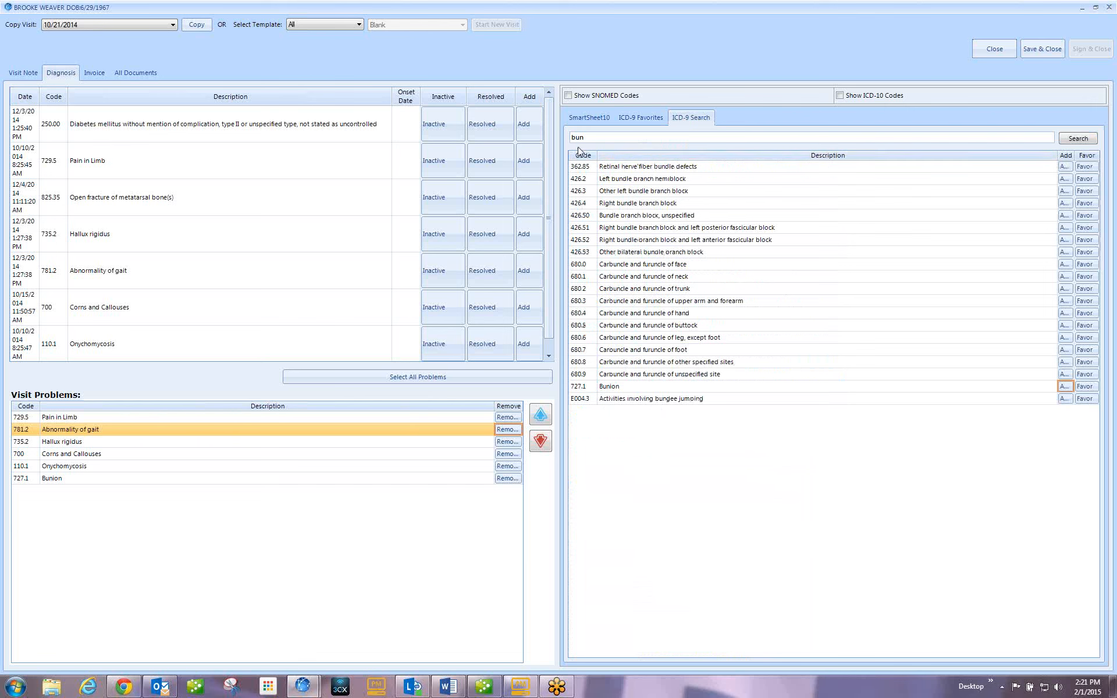
Open the Charges/Treatments window for adding charges to the encounter's invoice and look over the favorite charges.
{"action": "left_click", "coordinate": [93, 74]}
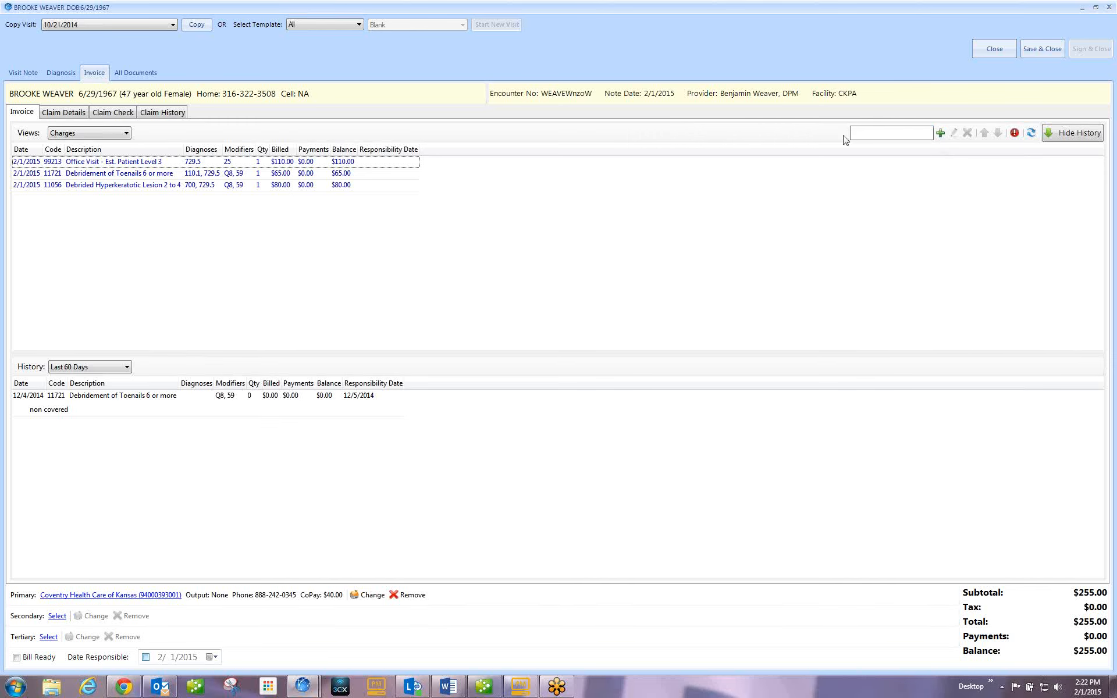
{"action": "left_click", "coordinate": [941, 134]}
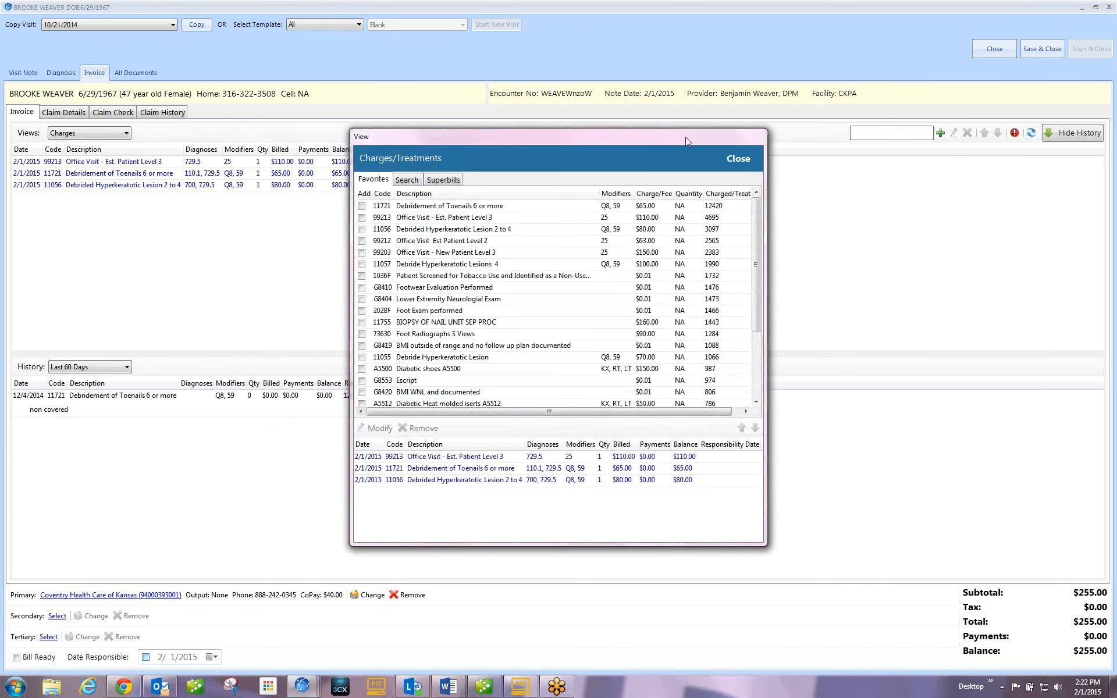
{"action": "left_click_drag", "start_coordinate": [685, 137], "coordinate": [634, 104]}
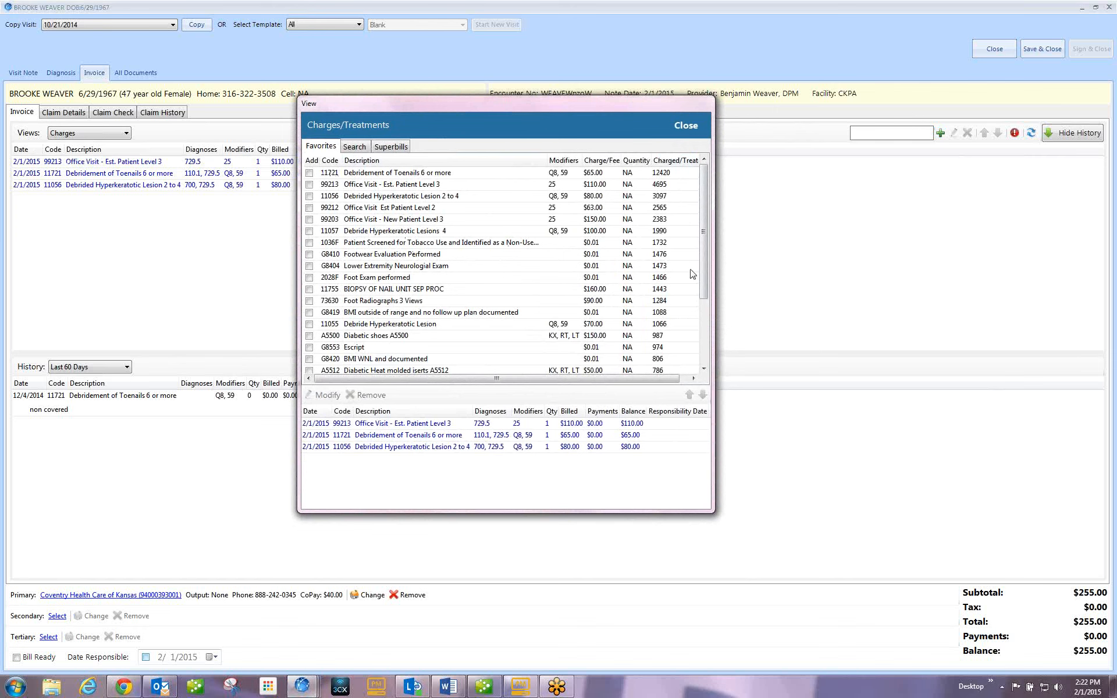
{"action": "mouse_move", "coordinate": [703, 261]}
{"action": "left_mouse_down"}
{"action": "mouse_move", "coordinate": [706, 353]}
{"action": "mouse_move", "coordinate": [704, 246]}
{"action": "left_mouse_up"}
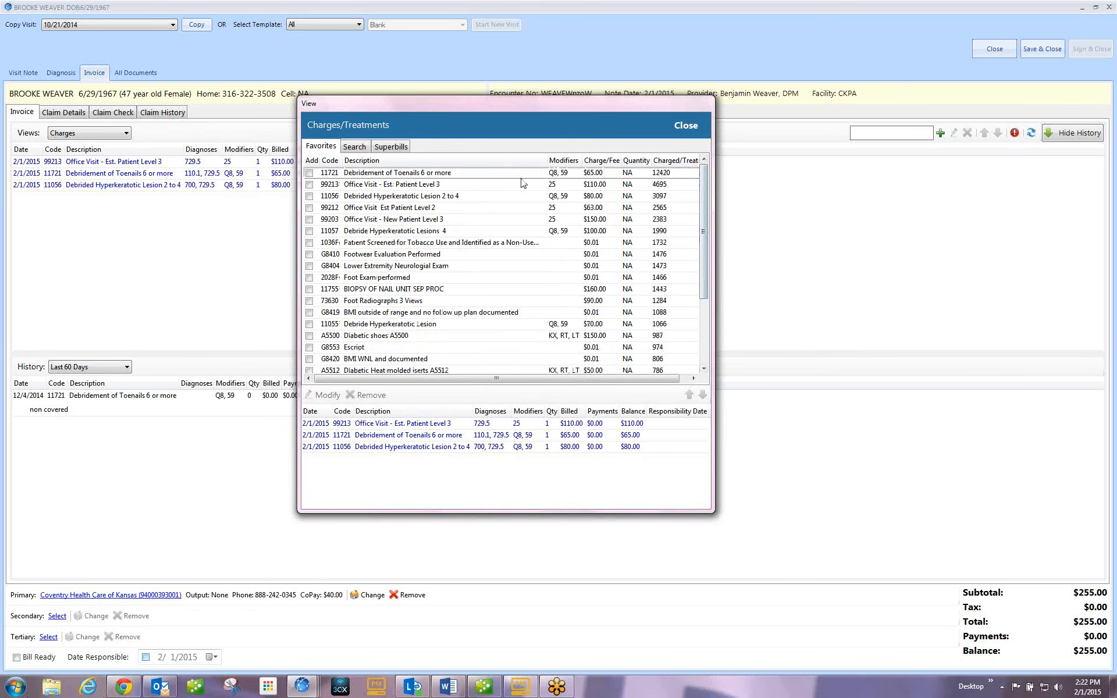
Search the charges for inventory items with Show Products, Inventory Only and Show All enabled.
{"action": "left_click", "coordinate": [356, 148]}
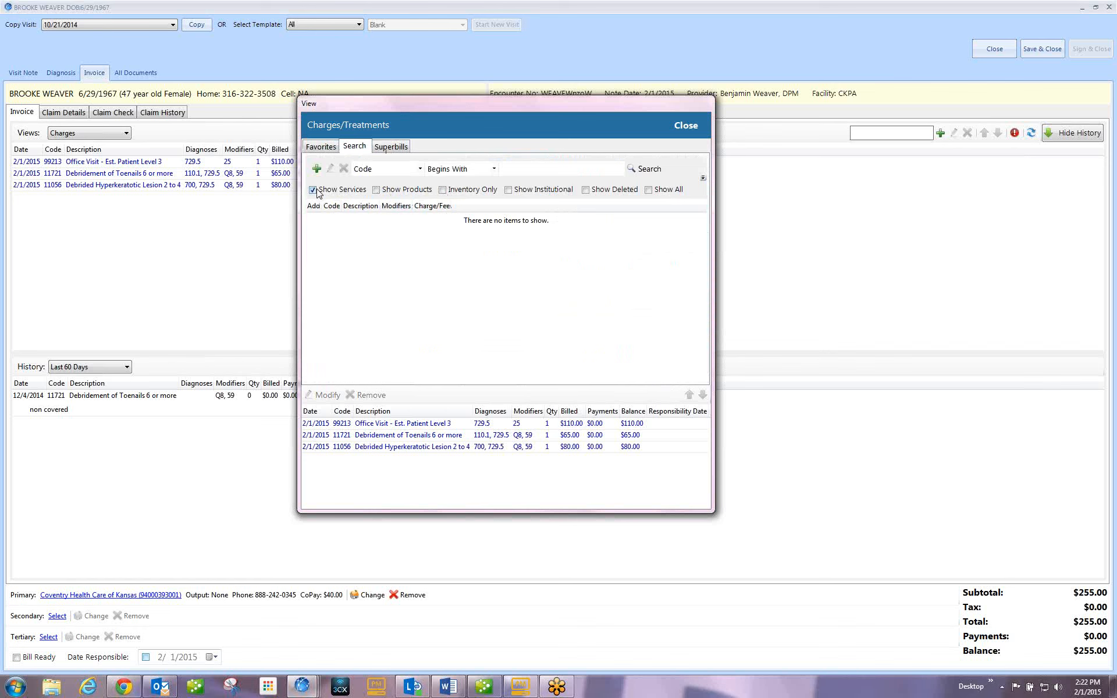
{"action": "left_click", "coordinate": [377, 190]}
{"action": "left_click", "coordinate": [443, 190]}
{"action": "left_click", "coordinate": [649, 190]}
{"action": "left_click", "coordinate": [646, 170]}
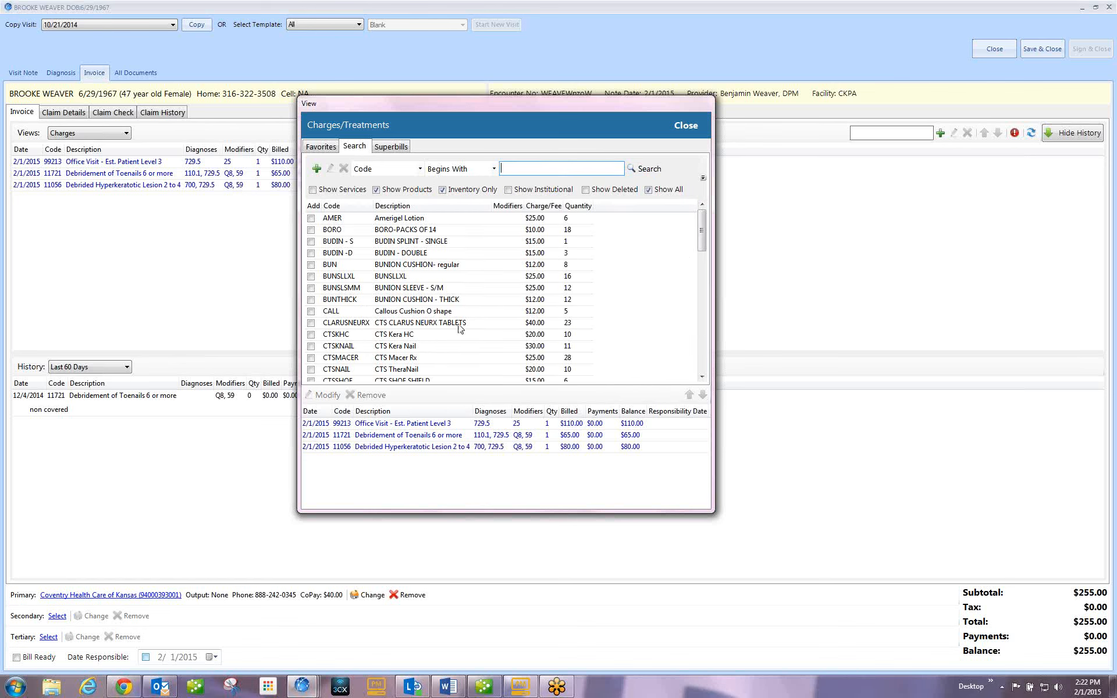
Add the products CALL, CLARUSNEURX, CTSKHC and HE-M to the invoice charges.
{"action": "left_click", "coordinate": [311, 312]}
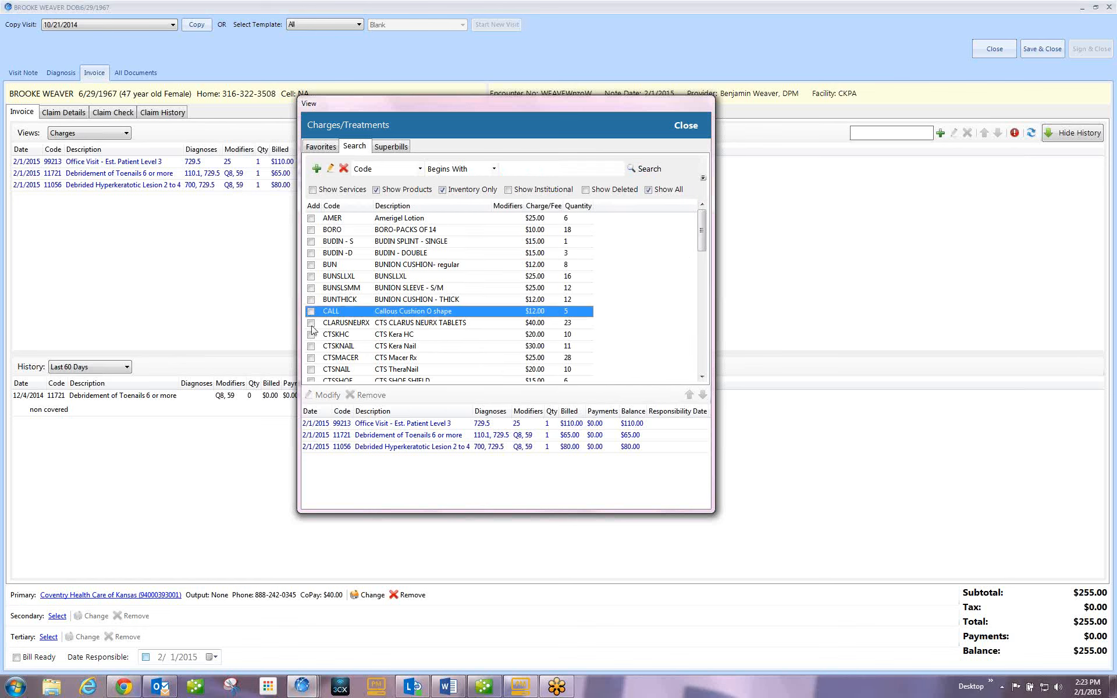
{"action": "left_click", "coordinate": [311, 323]}
{"action": "left_click", "coordinate": [312, 335]}
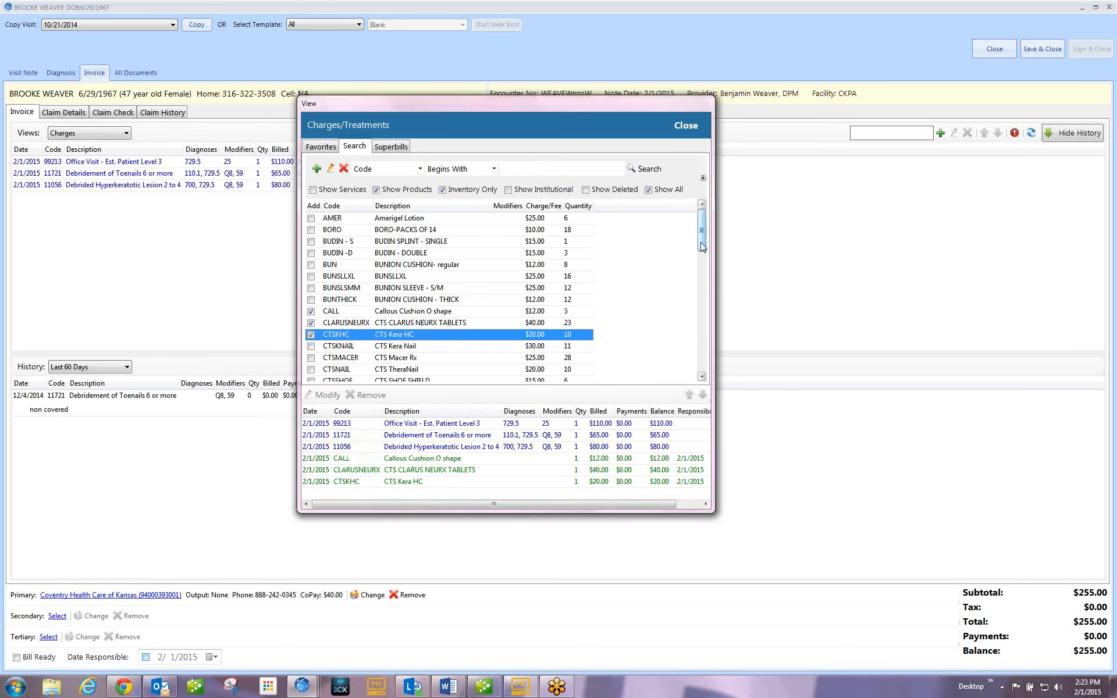
{"action": "left_click_drag", "start_coordinate": [702, 249], "coordinate": [703, 300]}
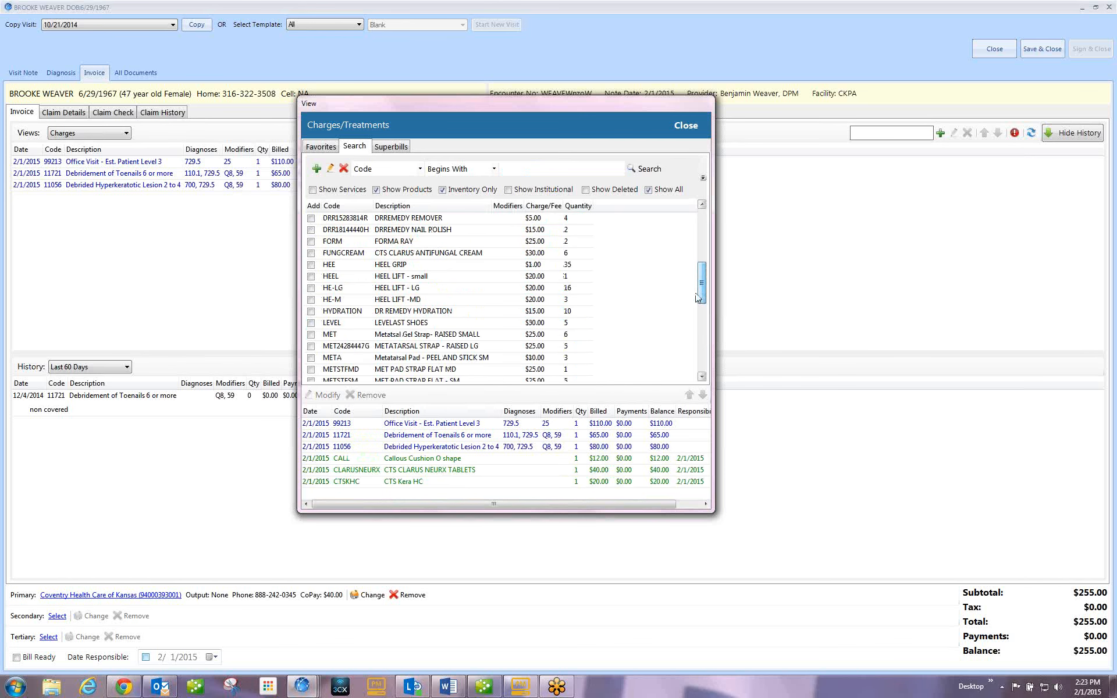
{"action": "left_click", "coordinate": [311, 300]}
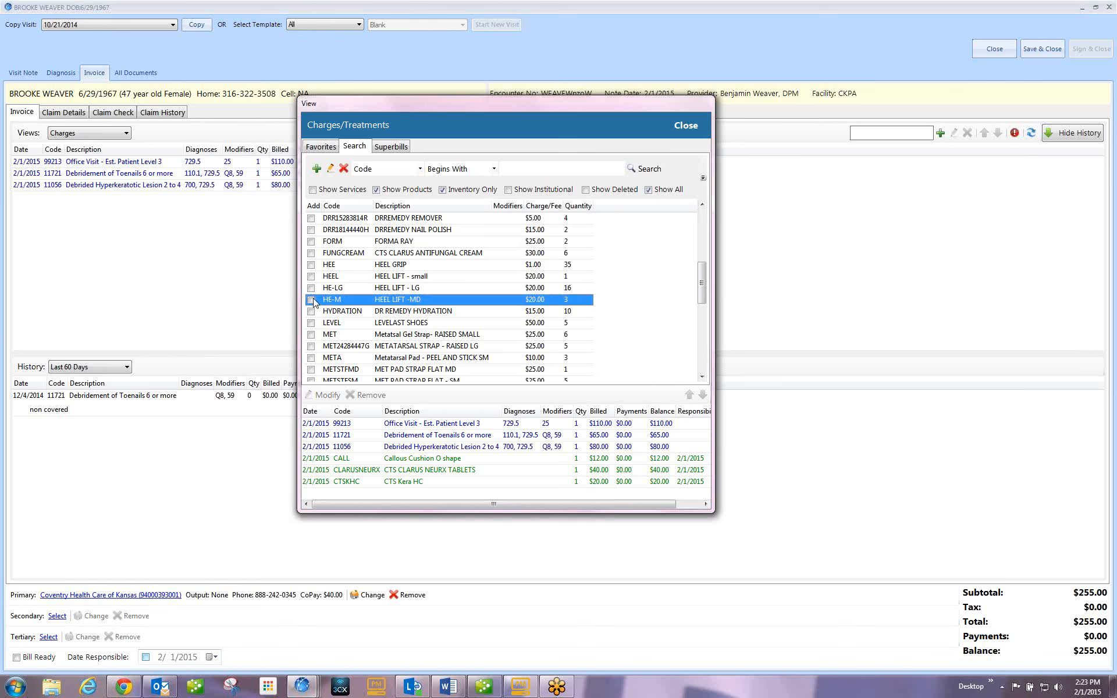
{"action": "scroll", "coordinate": [566, 330], "scroll_direction": "down", "scroll_amount": 6}
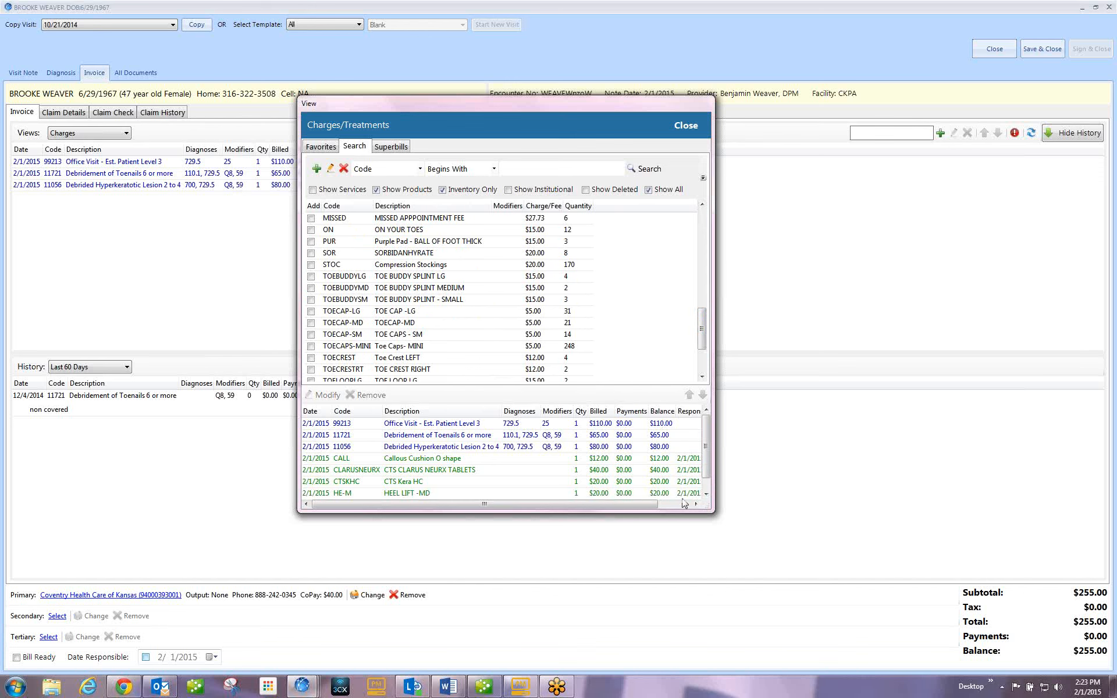
Enlarge the Charges/Treatments window and open the added Callous Cushion O shape charge for modification.
{"action": "left_click_drag", "start_coordinate": [713, 511], "coordinate": [747, 577]}
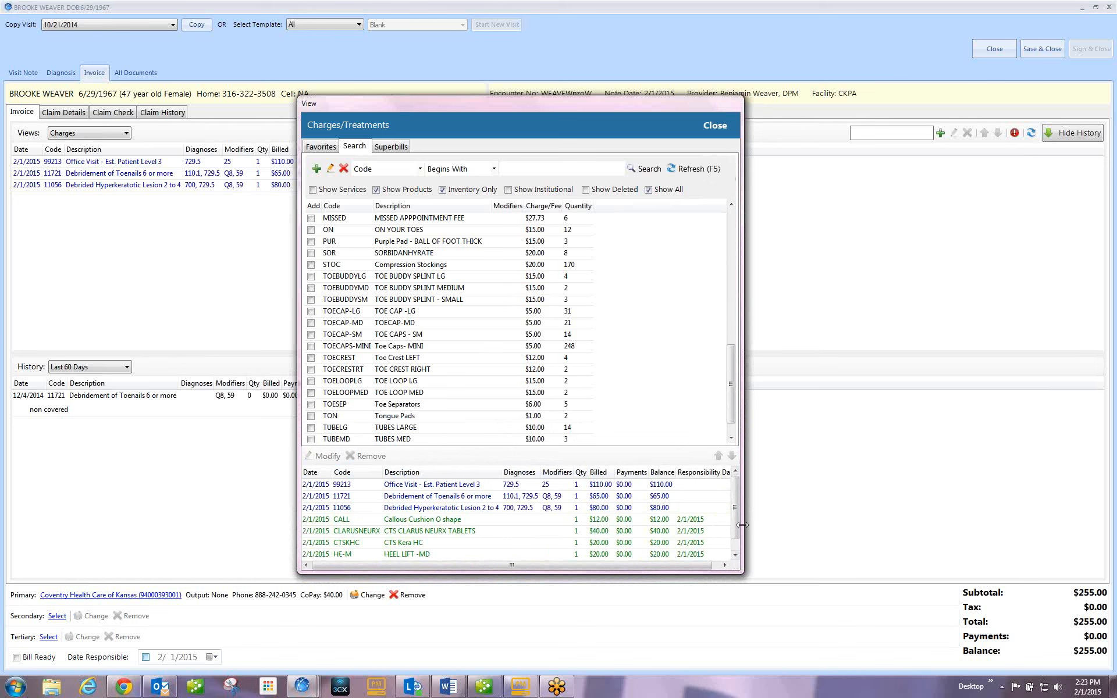
{"action": "left_click", "coordinate": [736, 543]}
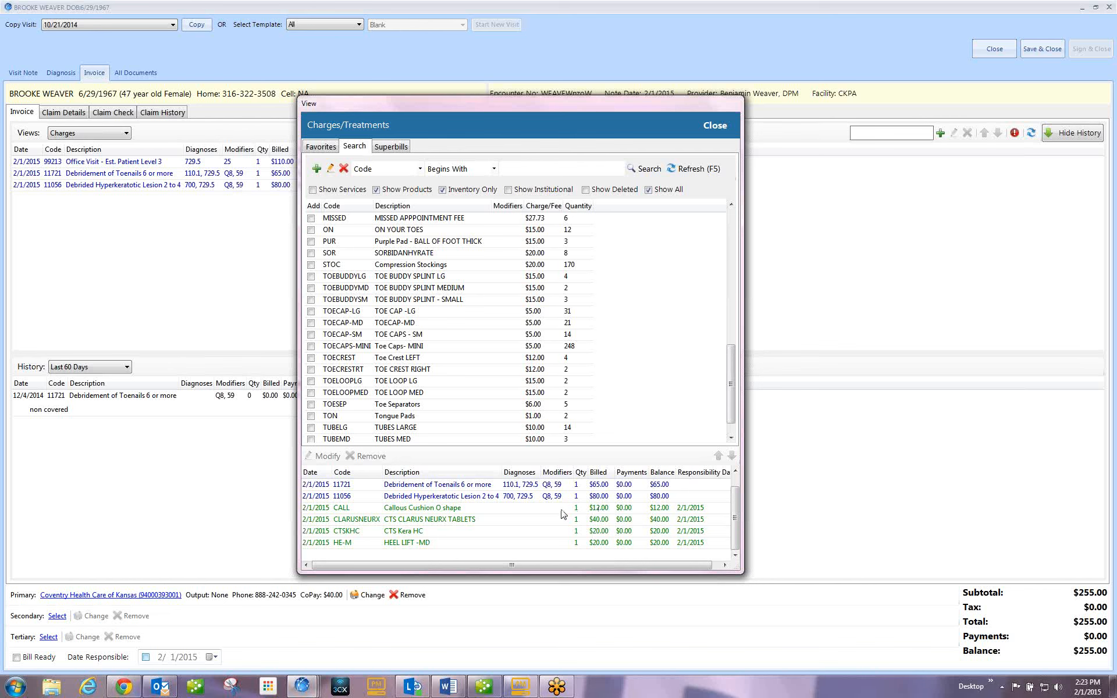
{"action": "left_click", "coordinate": [433, 510]}
{"action": "double_click", "coordinate": [432, 510]}
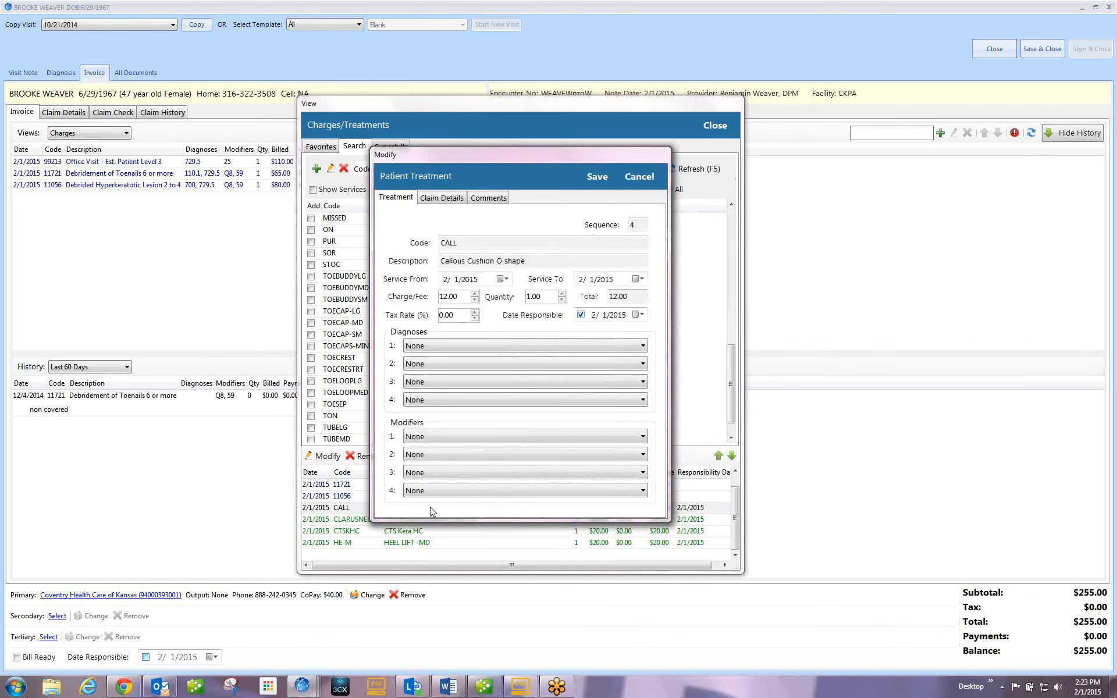
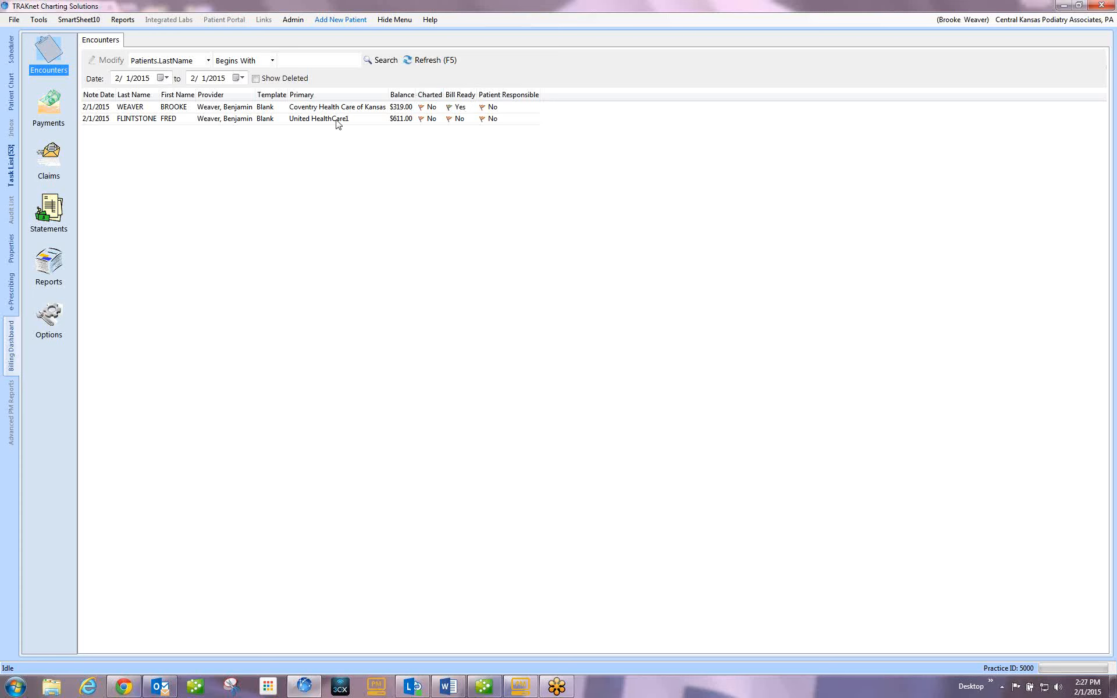
Open the 2/1/2015 encounter with United HealthCare1 as primary insurance and show its invoice in the Charges (Edit Mode) view.
{"action": "left_click", "coordinate": [263, 123]}
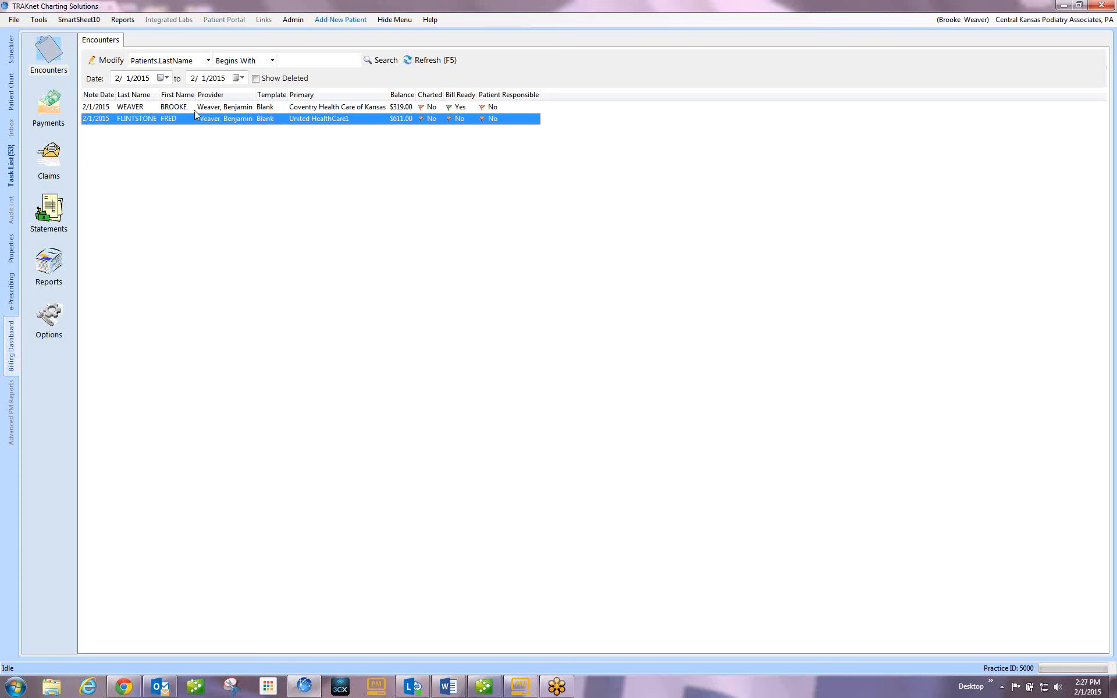
{"action": "double_click", "coordinate": [274, 120]}
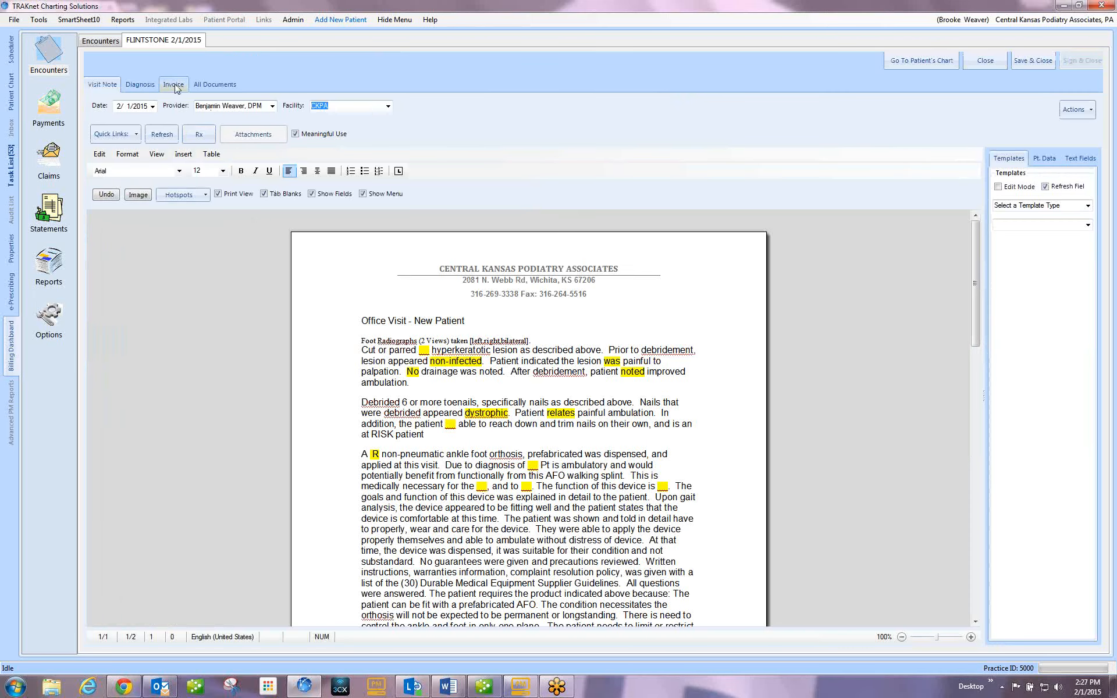
{"action": "left_click", "coordinate": [174, 85]}
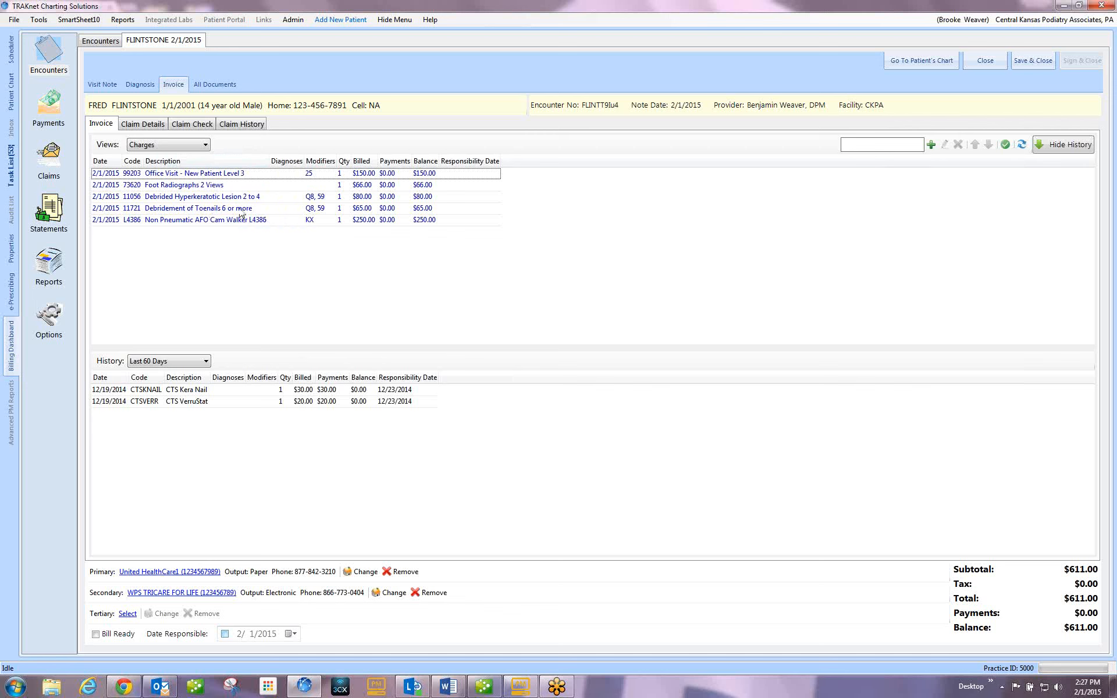
{"action": "left_click", "coordinate": [208, 152]}
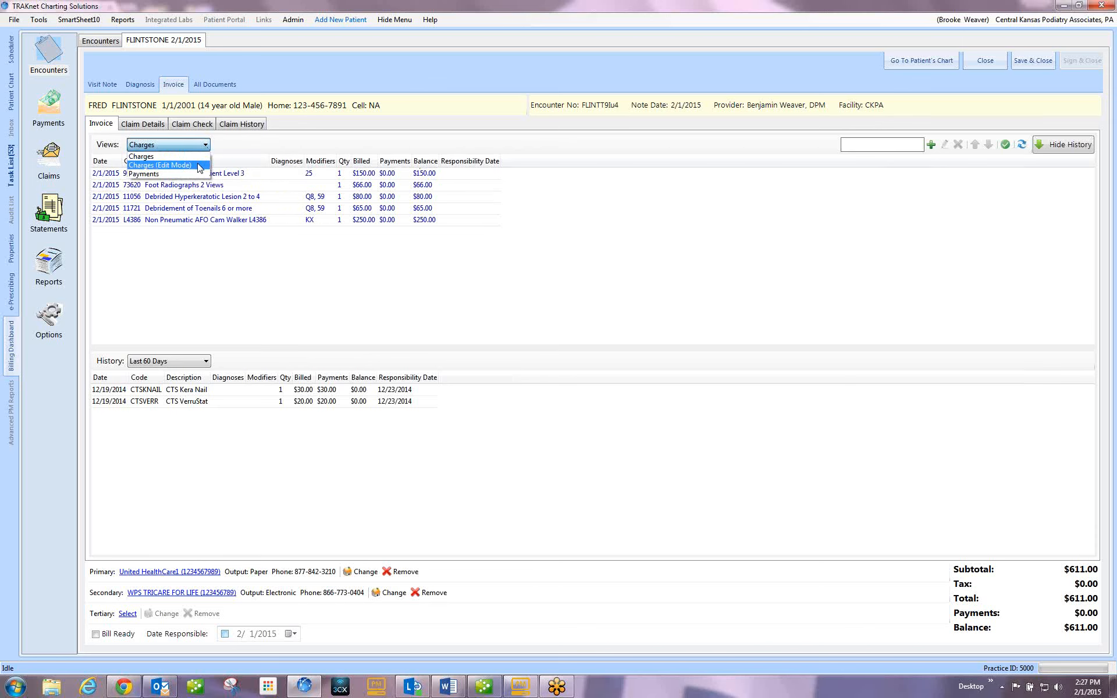
{"action": "left_click", "coordinate": [201, 164]}
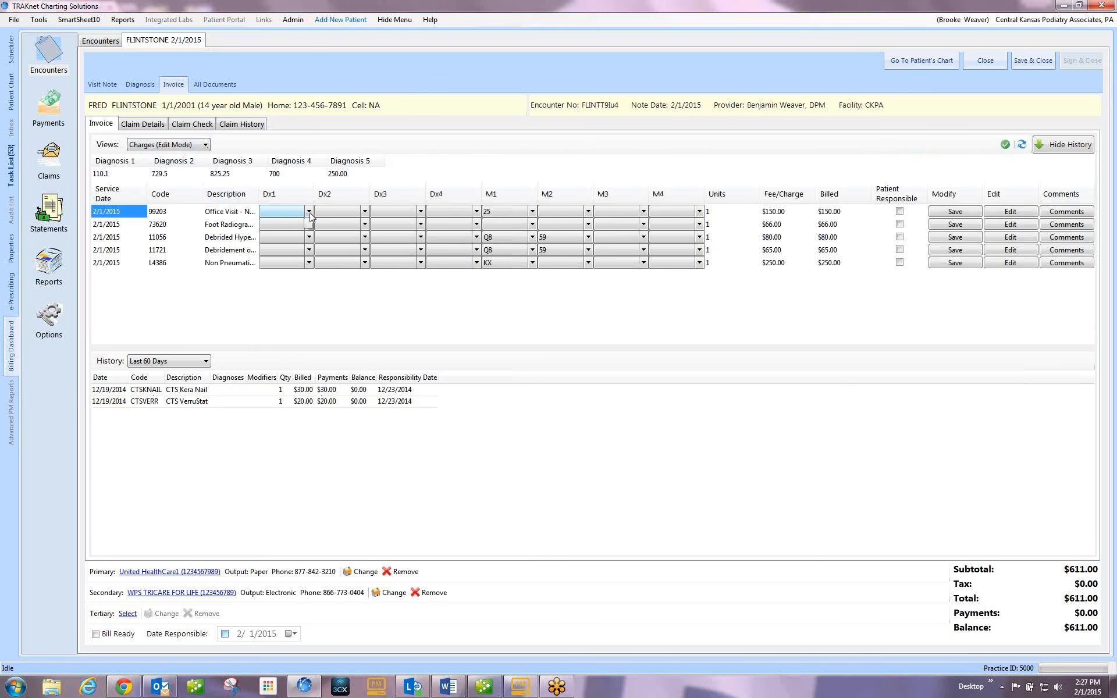
Link diagnoses 729.5 and 825.25 as Dx1 and Dx2 to the 99203 office visit charge.
{"action": "left_click", "coordinate": [293, 211]}
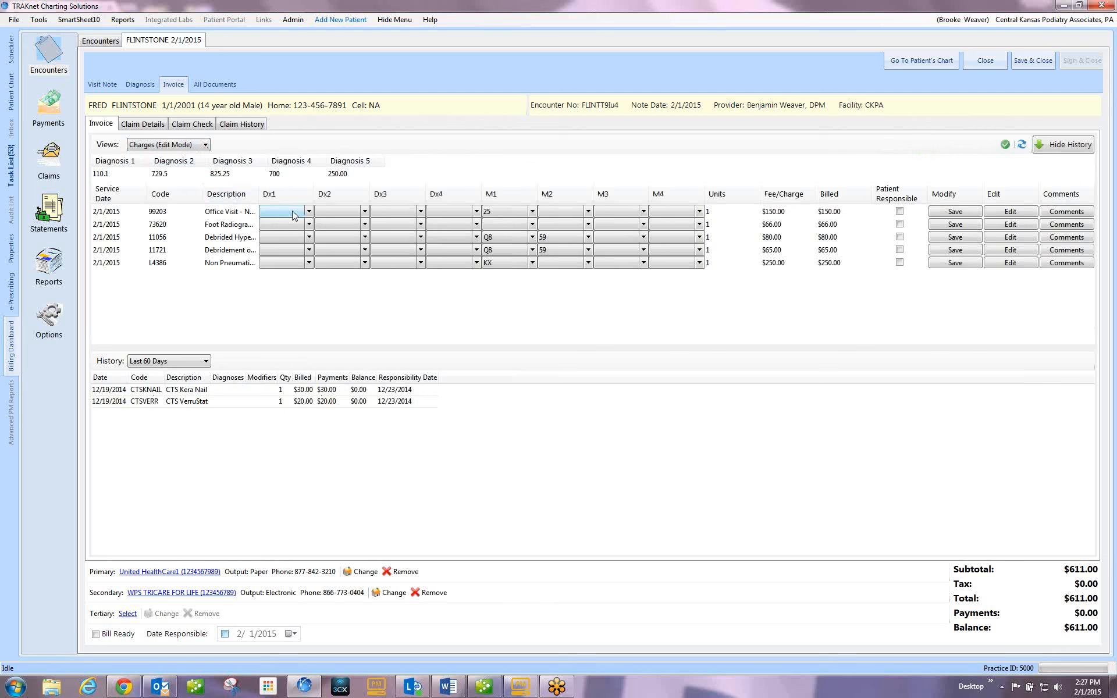
{"action": "scroll", "coordinate": [297, 217], "scroll_direction": "down", "scroll_amount": 3}
{"action": "left_click", "coordinate": [350, 216]}
{"action": "left_click", "coordinate": [365, 213]}
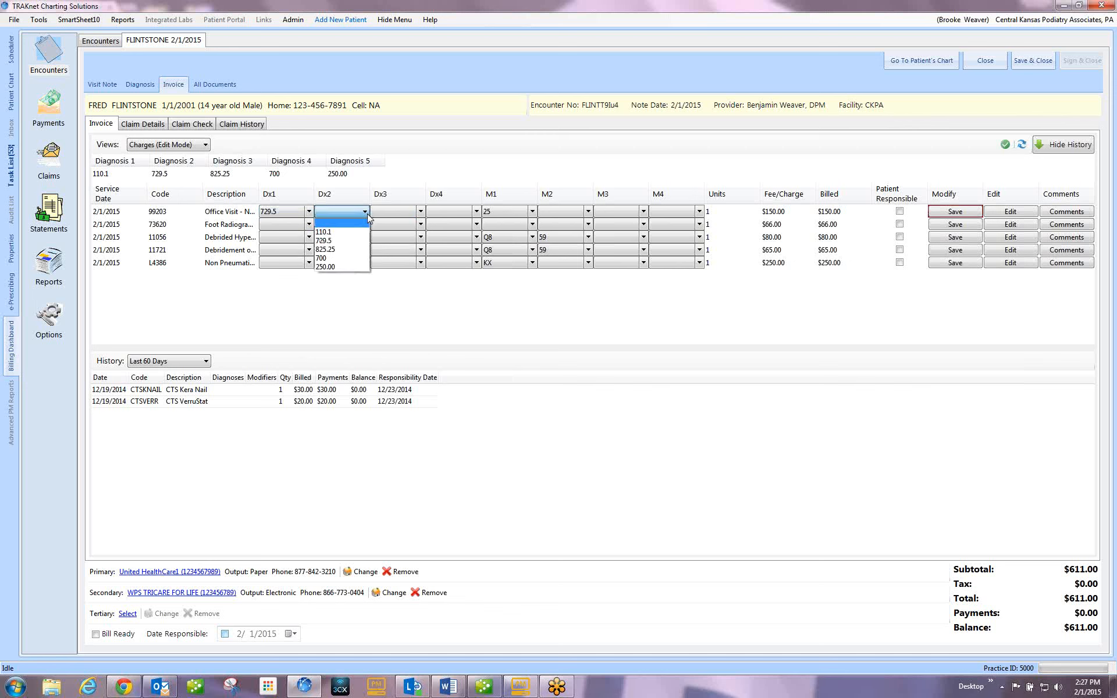
{"action": "left_click", "coordinate": [356, 249]}
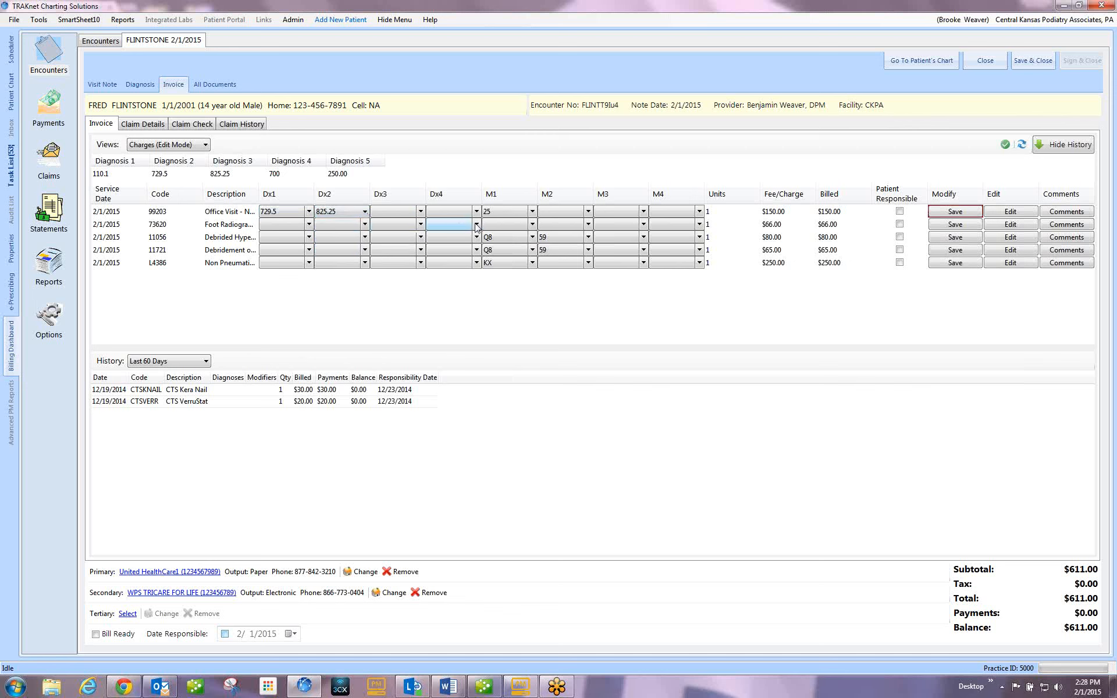
Link diagnoses 825.25 and 110.1 and modifier RT to the 73620 foot radiographs charge, and save both the 99203 and 73620 charges.
{"action": "left_click", "coordinate": [309, 225]}
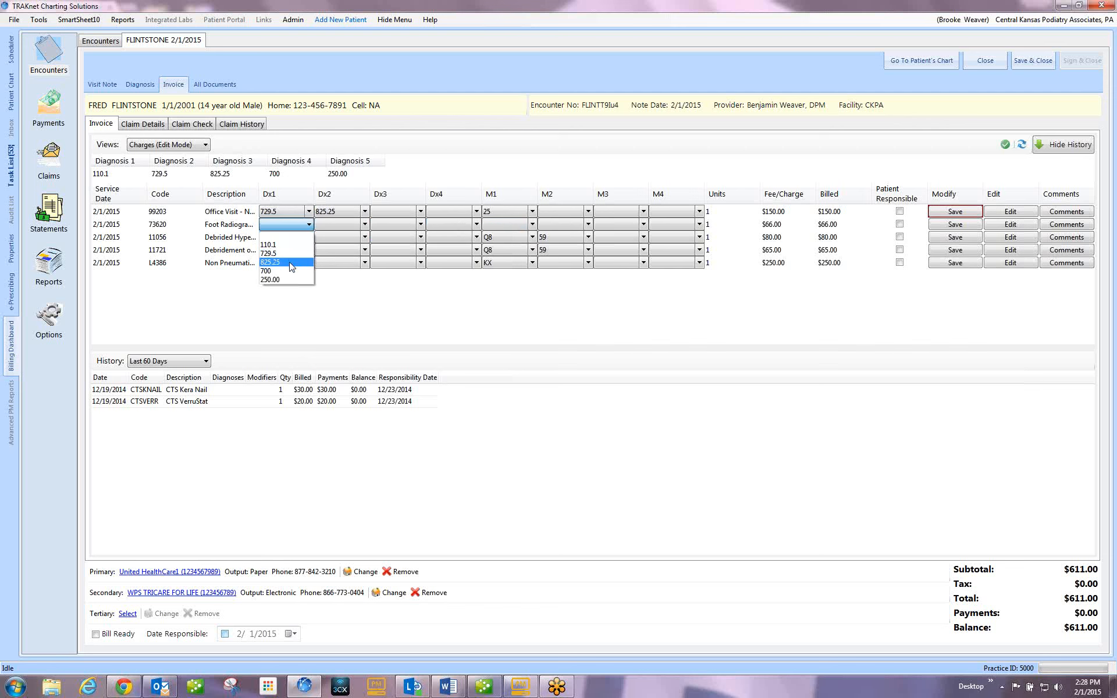
{"action": "left_click", "coordinate": [291, 263]}
{"action": "left_click", "coordinate": [352, 224]}
{"action": "left_click", "coordinate": [322, 247]}
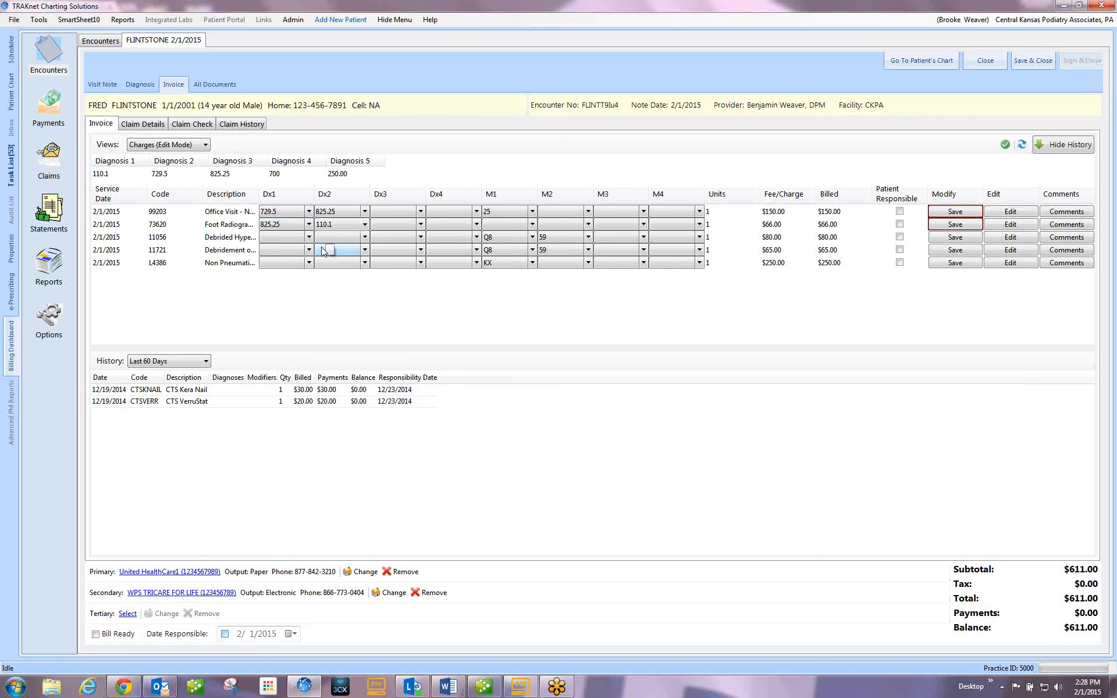
{"action": "left_click", "coordinate": [499, 228]}
{"action": "type", "text": "RT"}
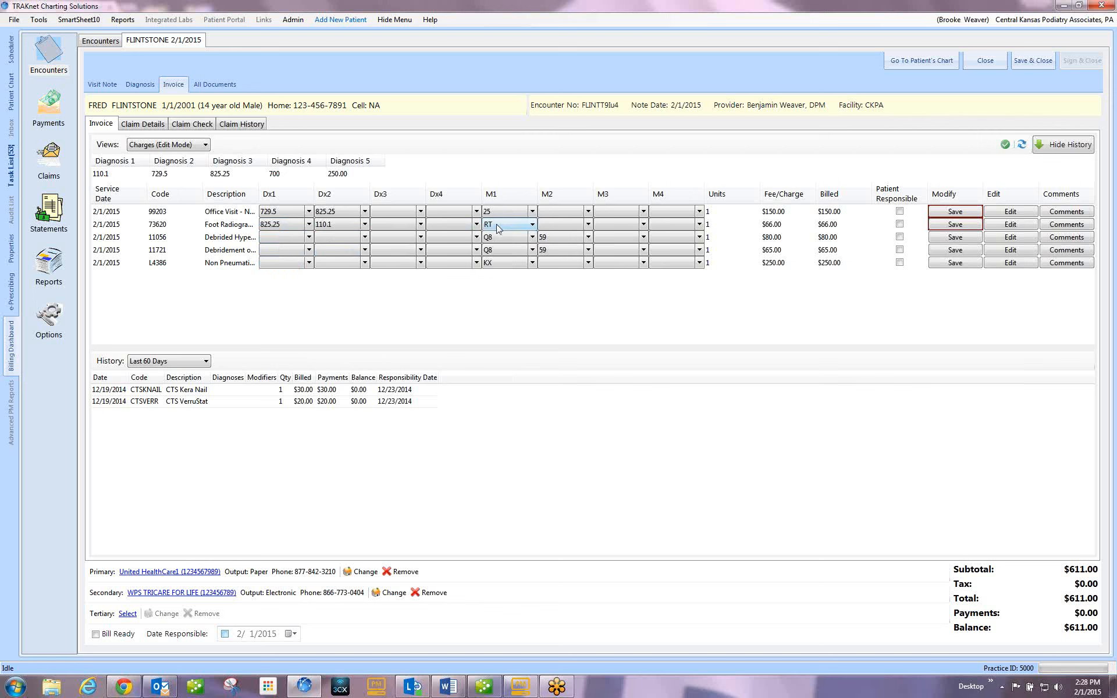
{"action": "left_click", "coordinate": [945, 211]}
{"action": "left_click", "coordinate": [948, 225]}
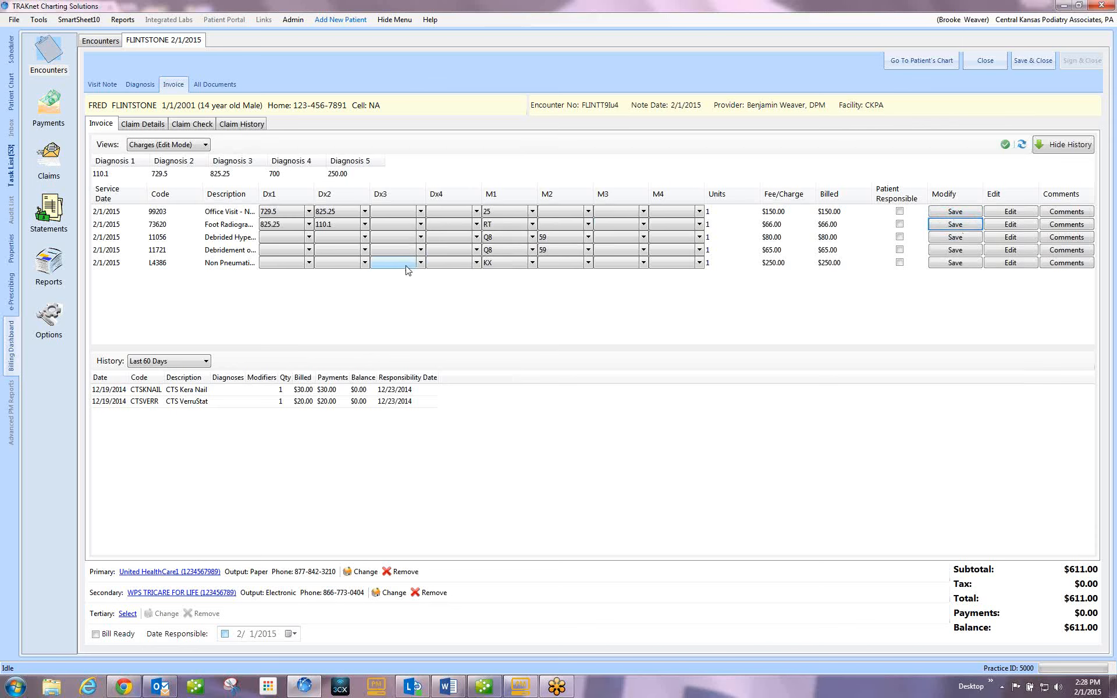
From the Charges view, set the encounter's provider as ordering provider in the L4386 cam walker charge's claim details and save it.
{"action": "left_click", "coordinate": [204, 145]}
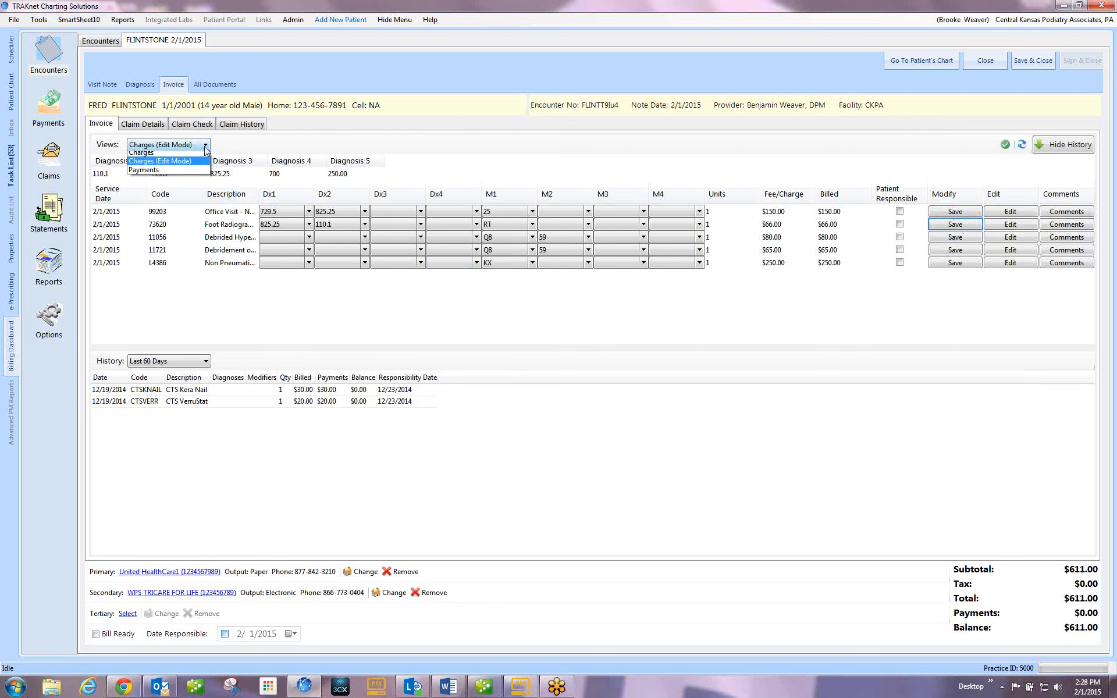
{"action": "left_click", "coordinate": [192, 157]}
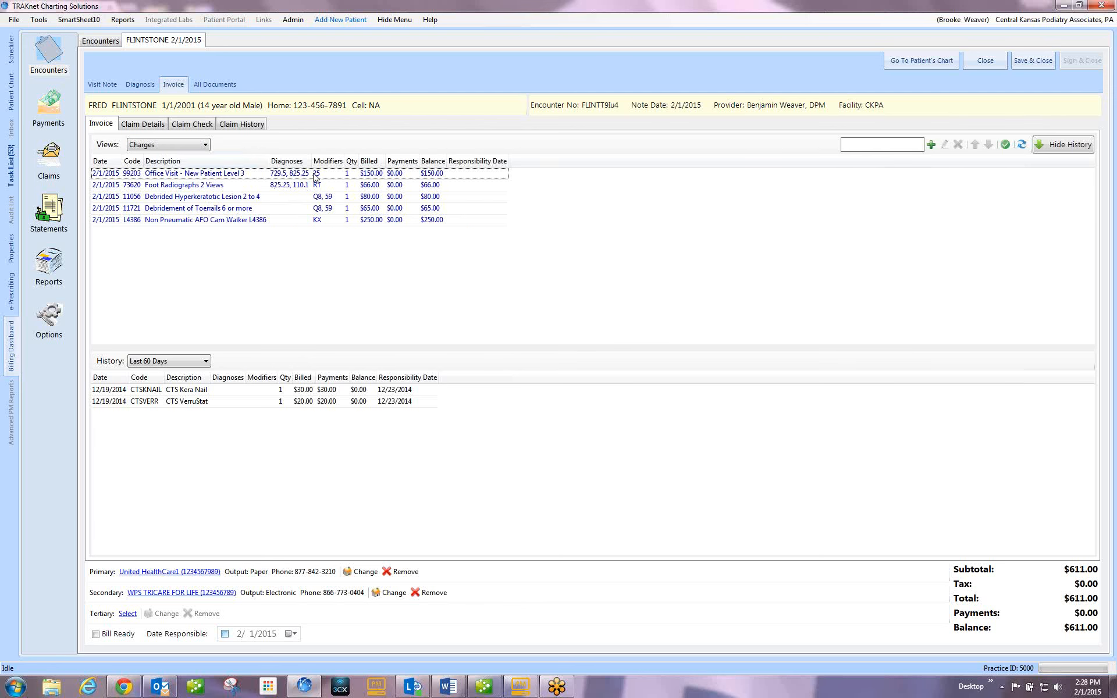
{"action": "left_click", "coordinate": [218, 221]}
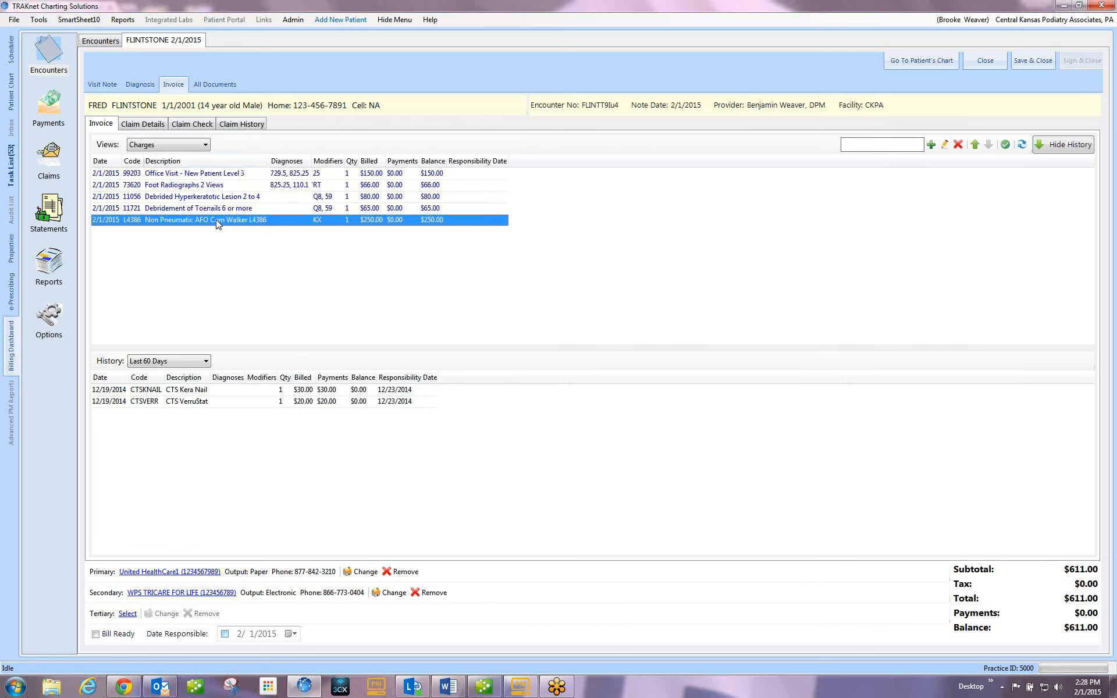
{"action": "double_click", "coordinate": [218, 221]}
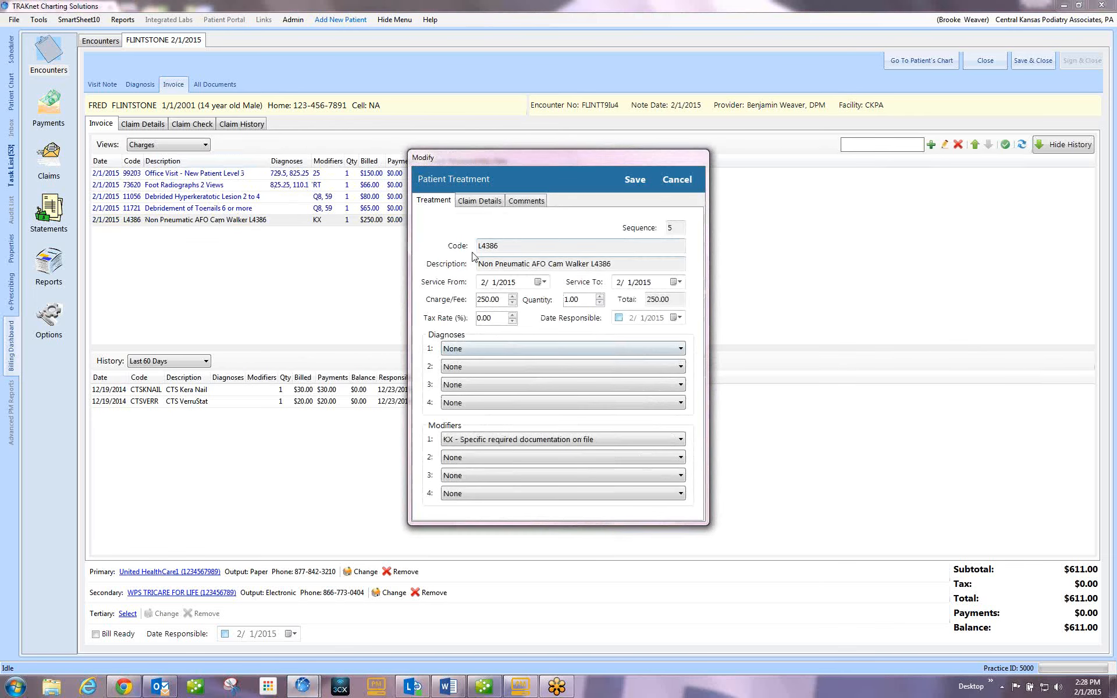
{"action": "left_click", "coordinate": [478, 201]}
{"action": "left_click", "coordinate": [598, 371]}
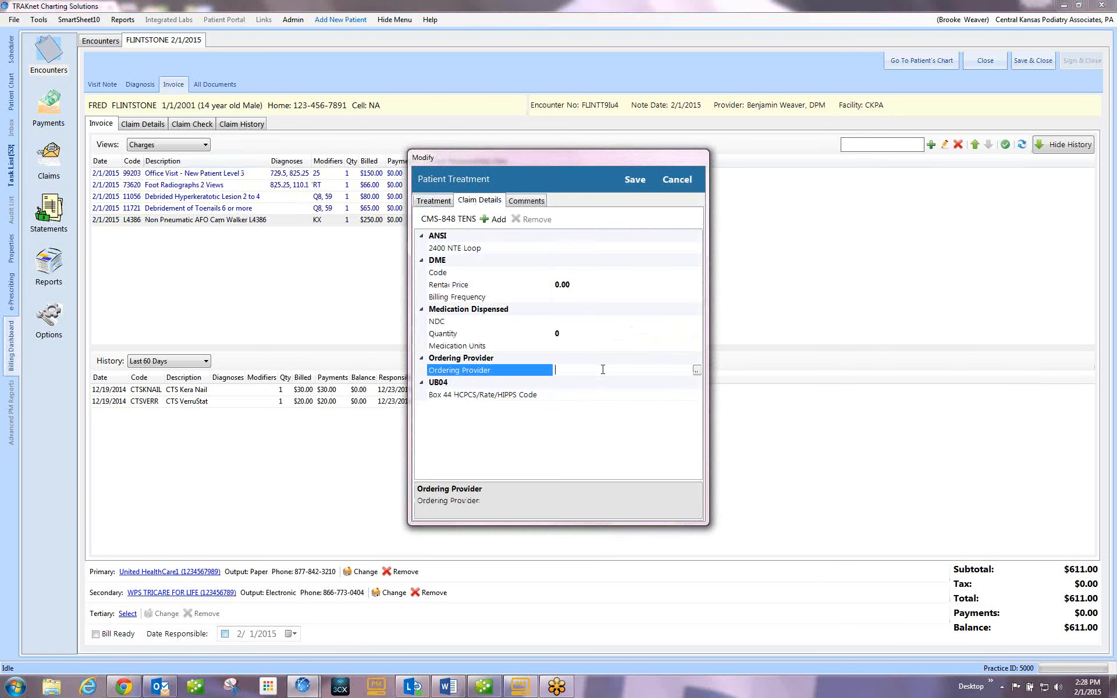
{"action": "left_click", "coordinate": [697, 370]}
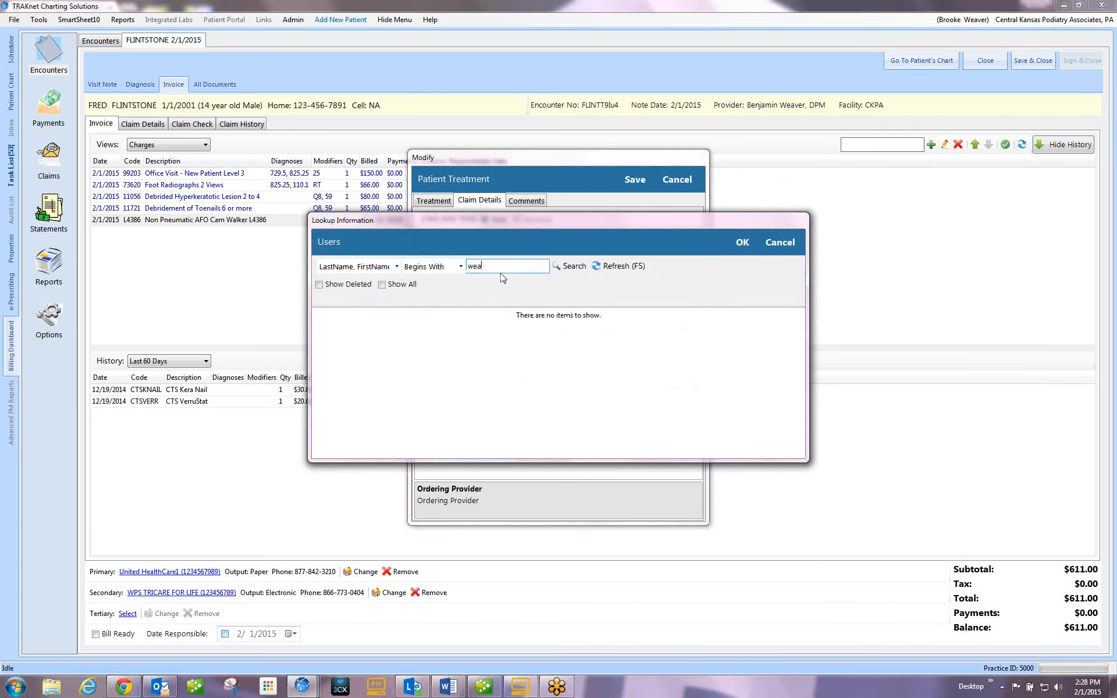
{"action": "left_click", "coordinate": [512, 325]}
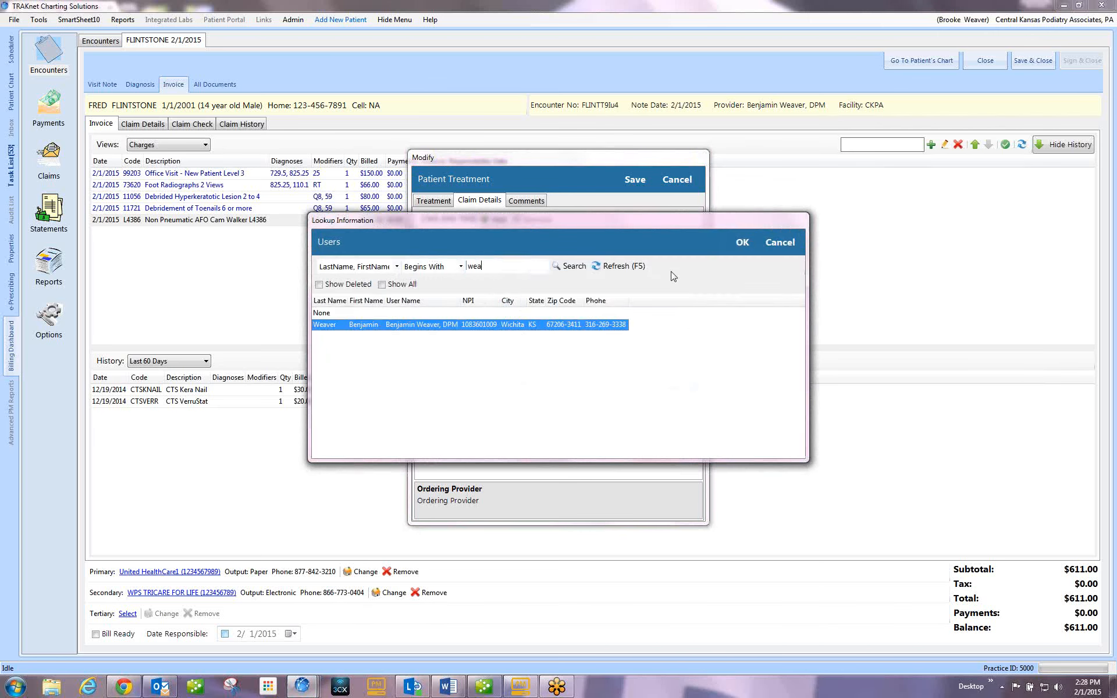
{"action": "left_click", "coordinate": [741, 243]}
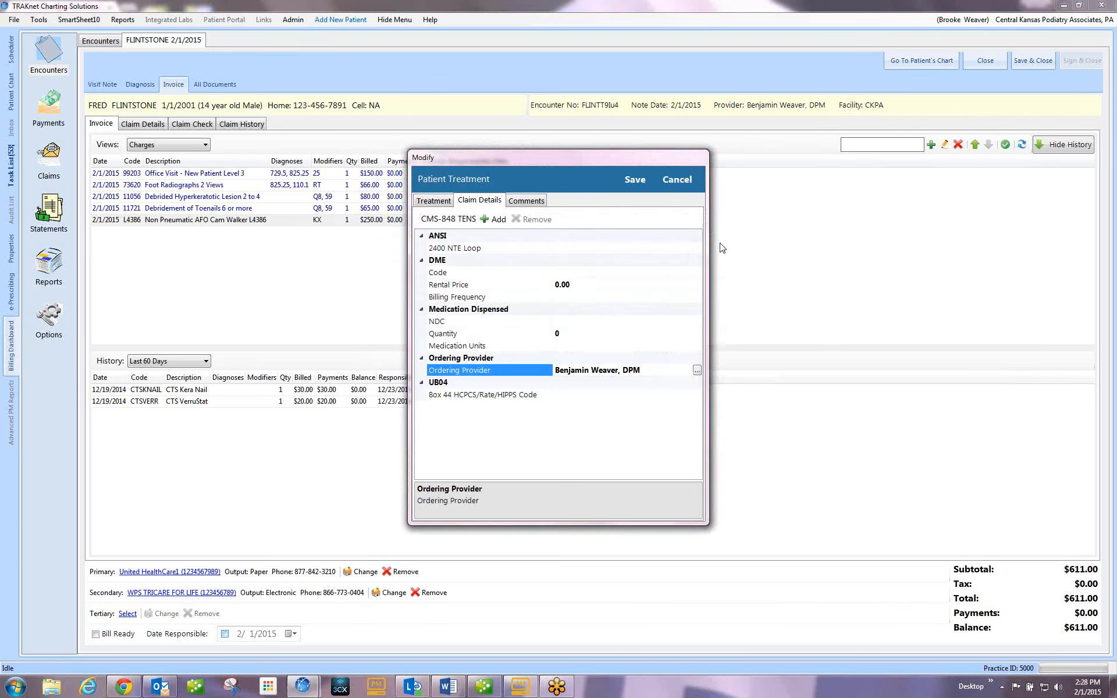
{"action": "left_click", "coordinate": [635, 180]}
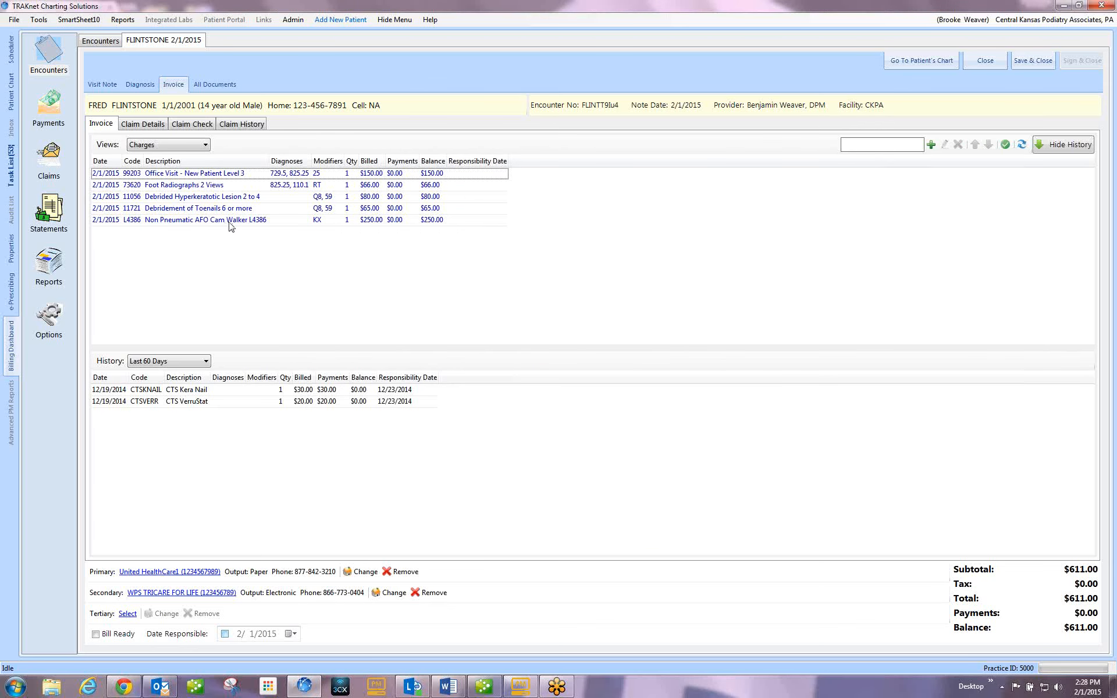
Set the first diagnosis of the L4386 cam walker charge to 825.25 - Closed fracture of metatarsal bone(s) and save it.
{"action": "left_click", "coordinate": [231, 224]}
{"action": "double_click", "coordinate": [231, 224]}
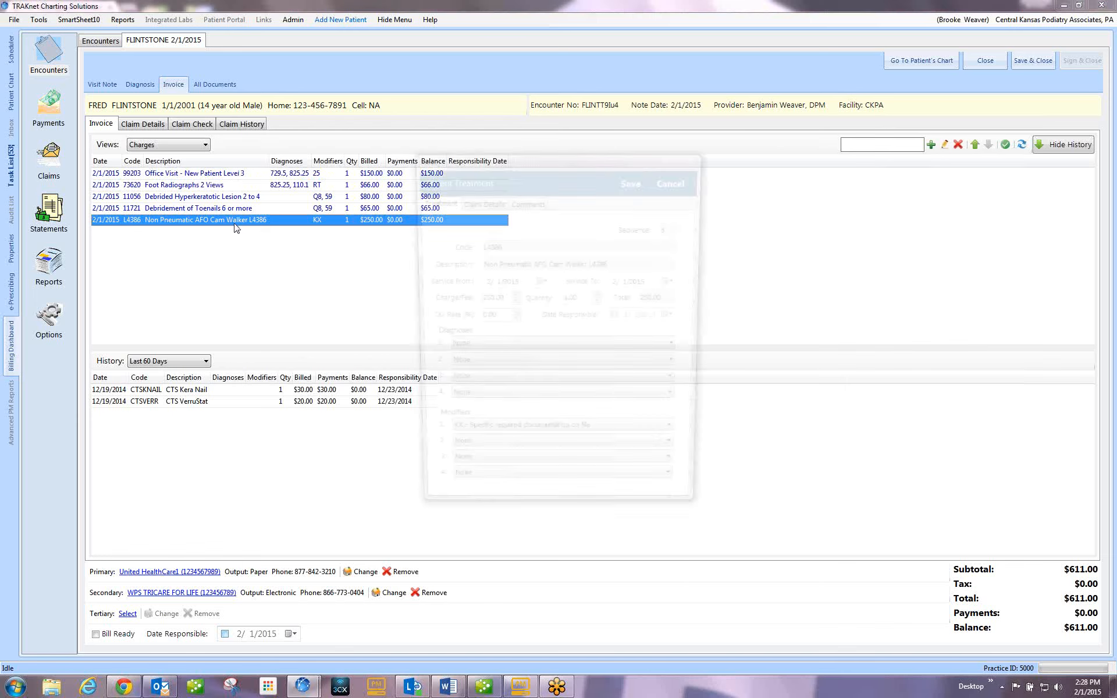
{"action": "left_click", "coordinate": [677, 350]}
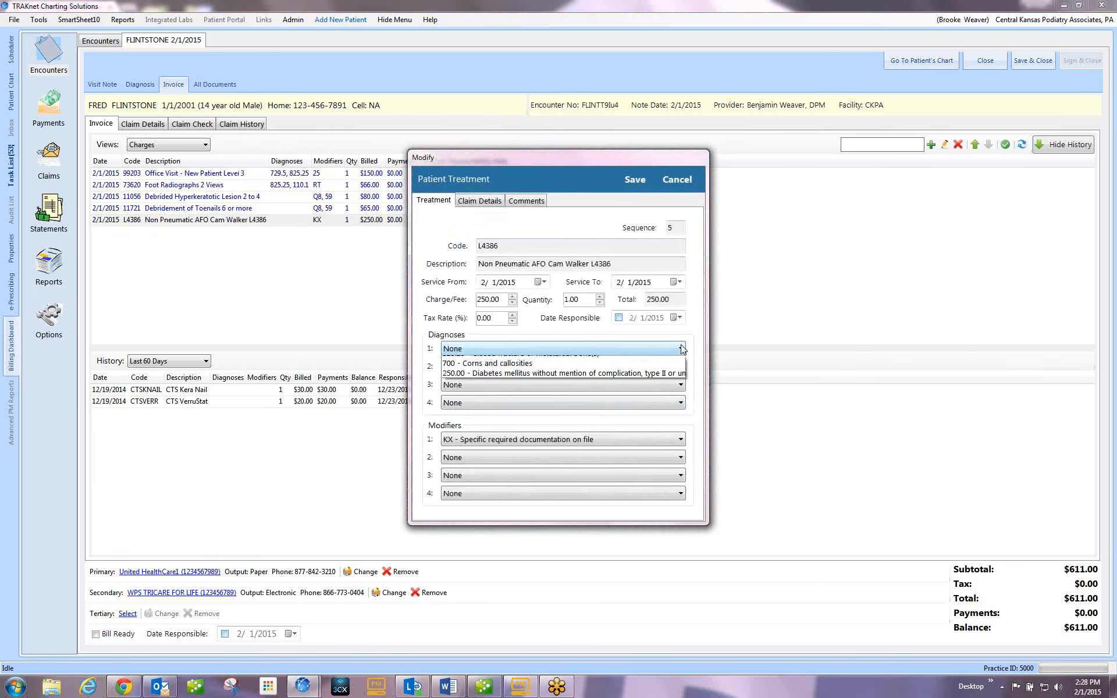
{"action": "left_click", "coordinate": [521, 392]}
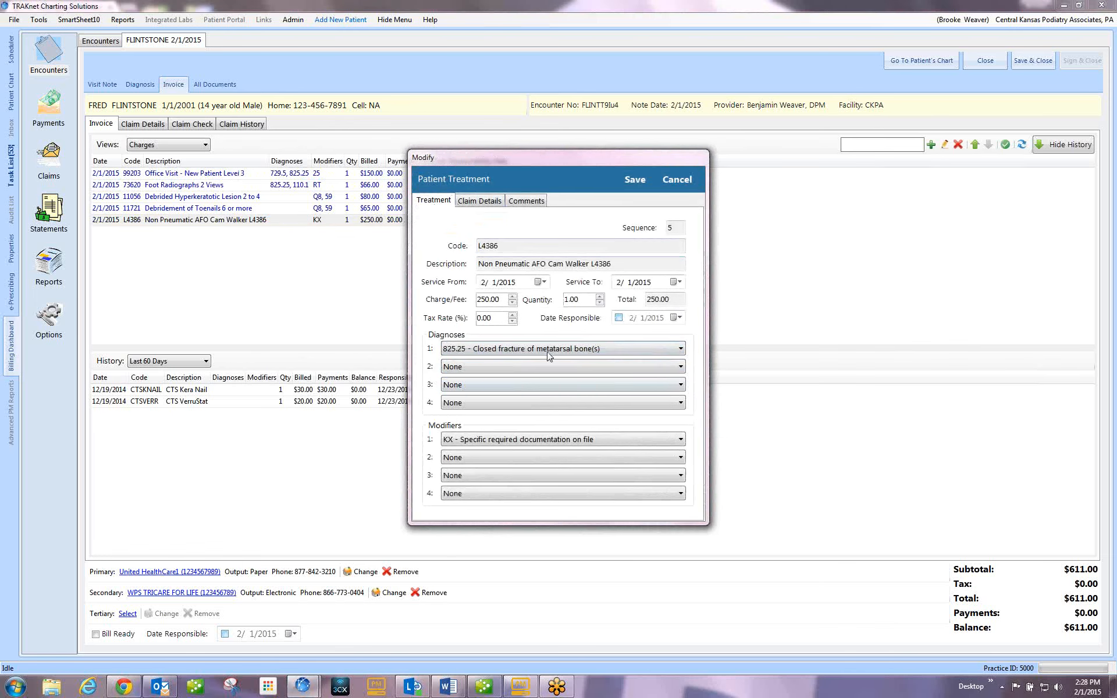
{"action": "left_click", "coordinate": [635, 180]}
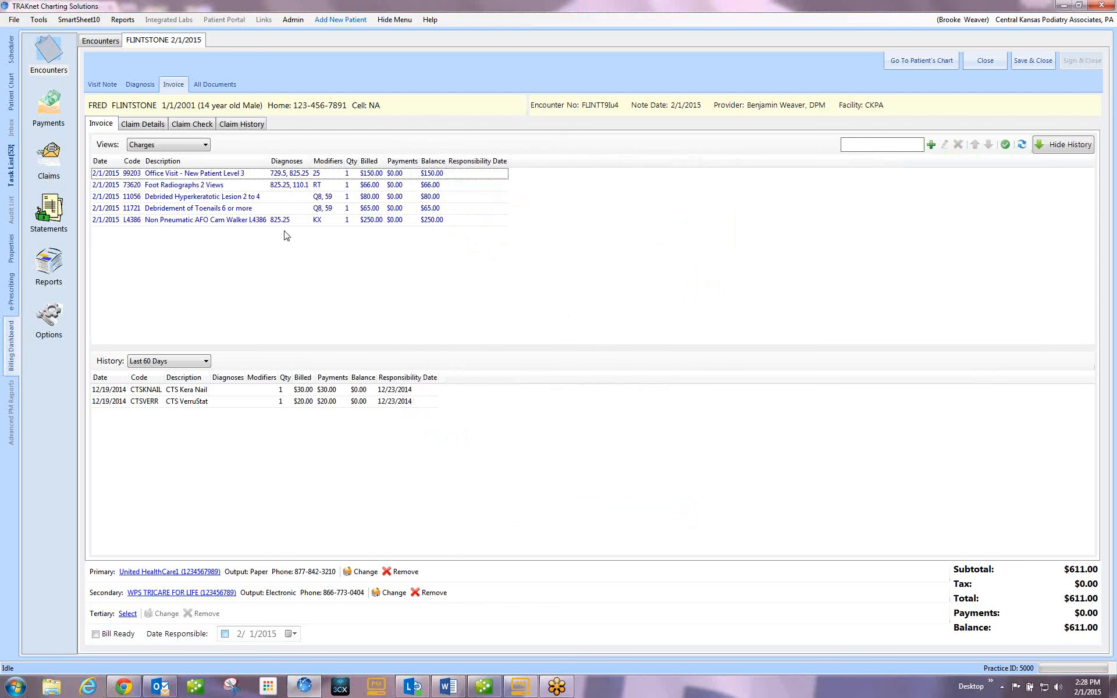
Assign diagnoses 700 - Corns and callosities and 250.00 - Diabetes mellitus to the 11056 hyperkeratotic lesion charge and save it.
{"action": "left_click", "coordinate": [224, 199]}
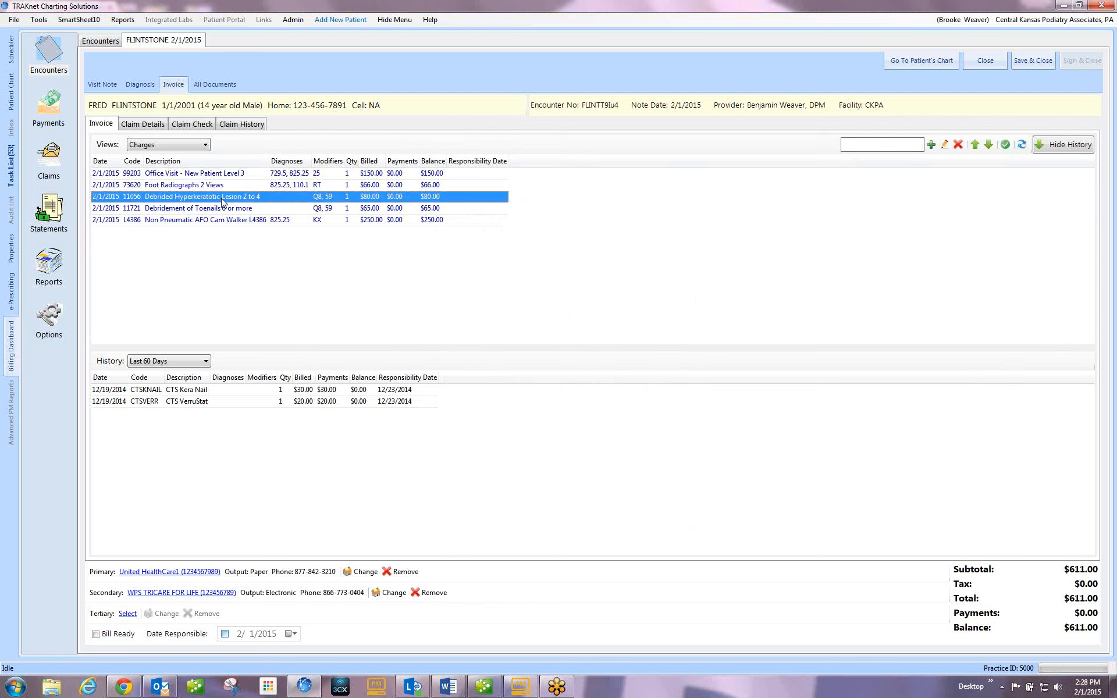
{"action": "double_click", "coordinate": [223, 200]}
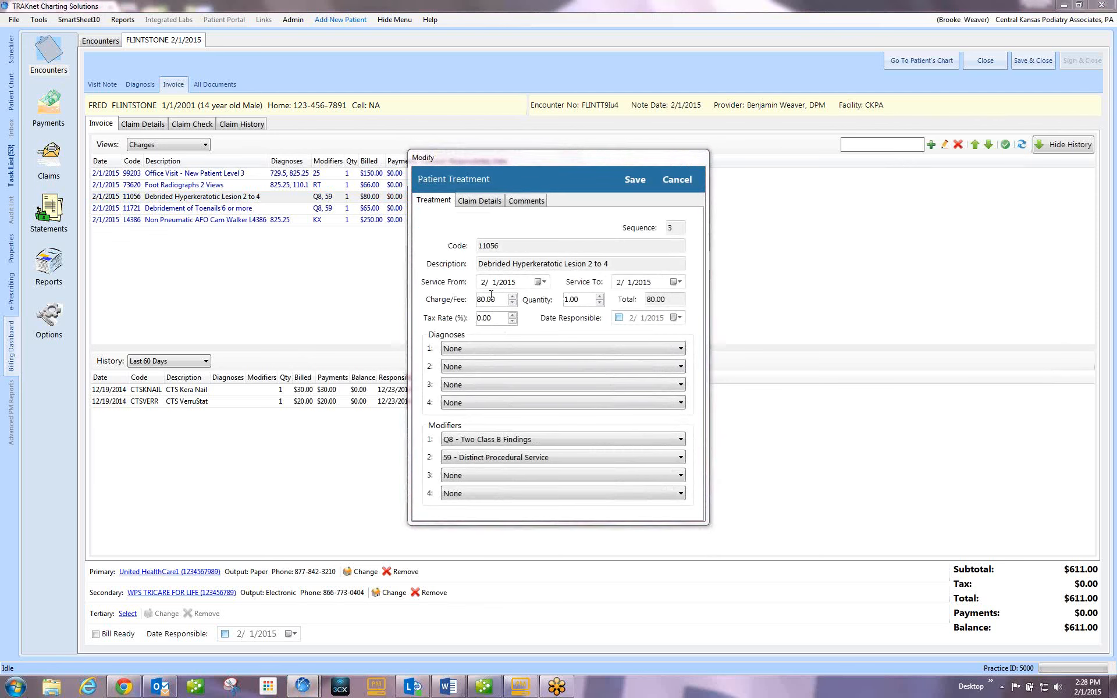
{"action": "left_click", "coordinate": [670, 352]}
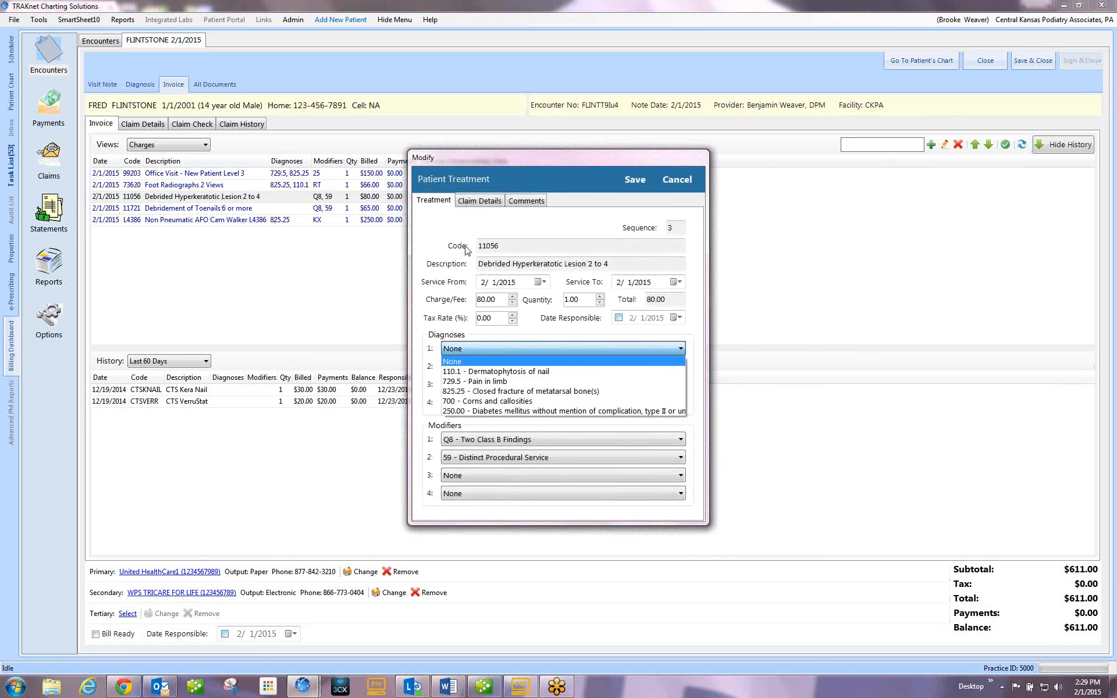
{"action": "left_click", "coordinate": [538, 402]}
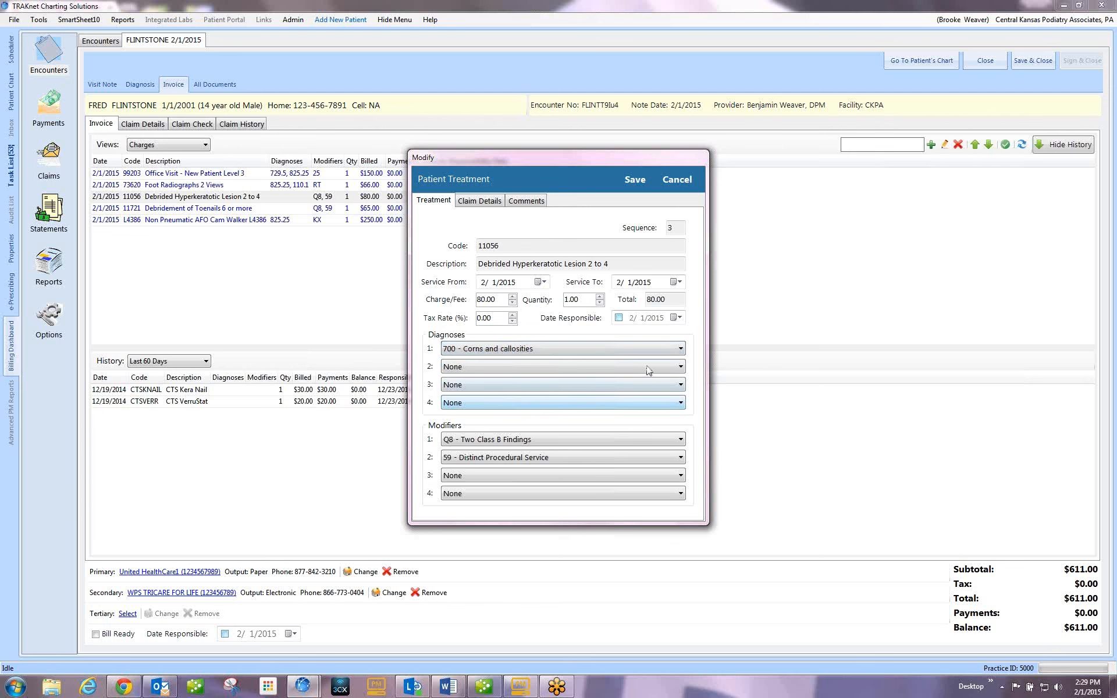
{"action": "left_click", "coordinate": [652, 367]}
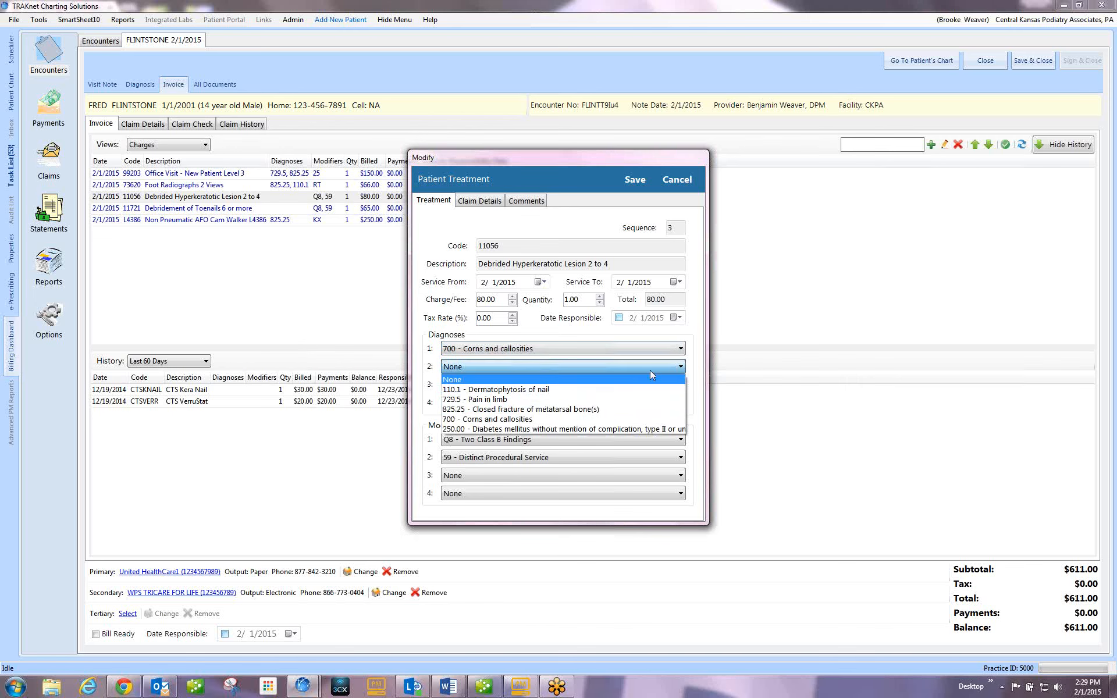
{"action": "left_click", "coordinate": [547, 430]}
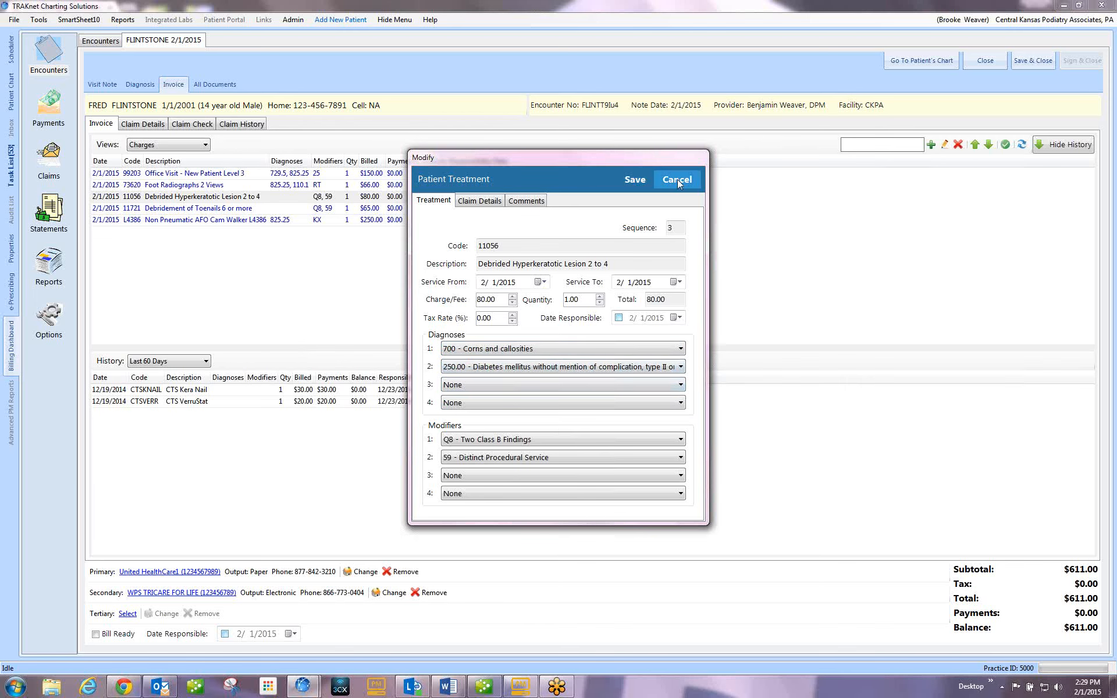
{"action": "left_click", "coordinate": [634, 180]}
In the Charges (Edit Mode) view, link diagnoses 110.1 and 250.00 to the 11721 toenail debridement charge and save it.
{"action": "left_click", "coordinate": [203, 150]}
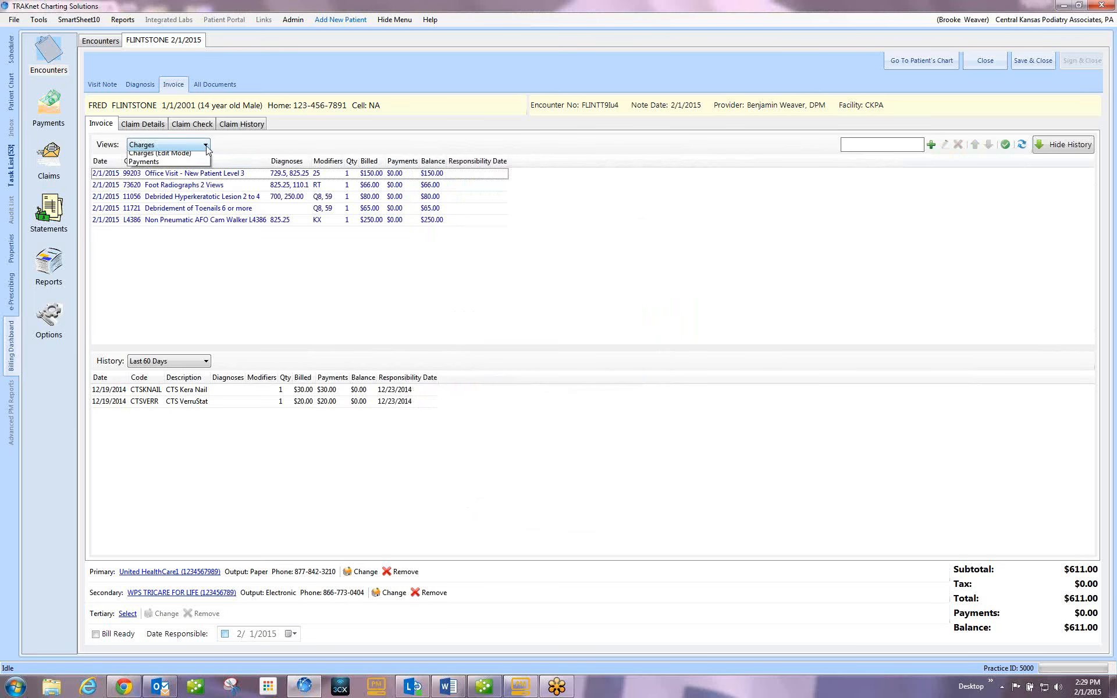
{"action": "left_click", "coordinate": [203, 164]}
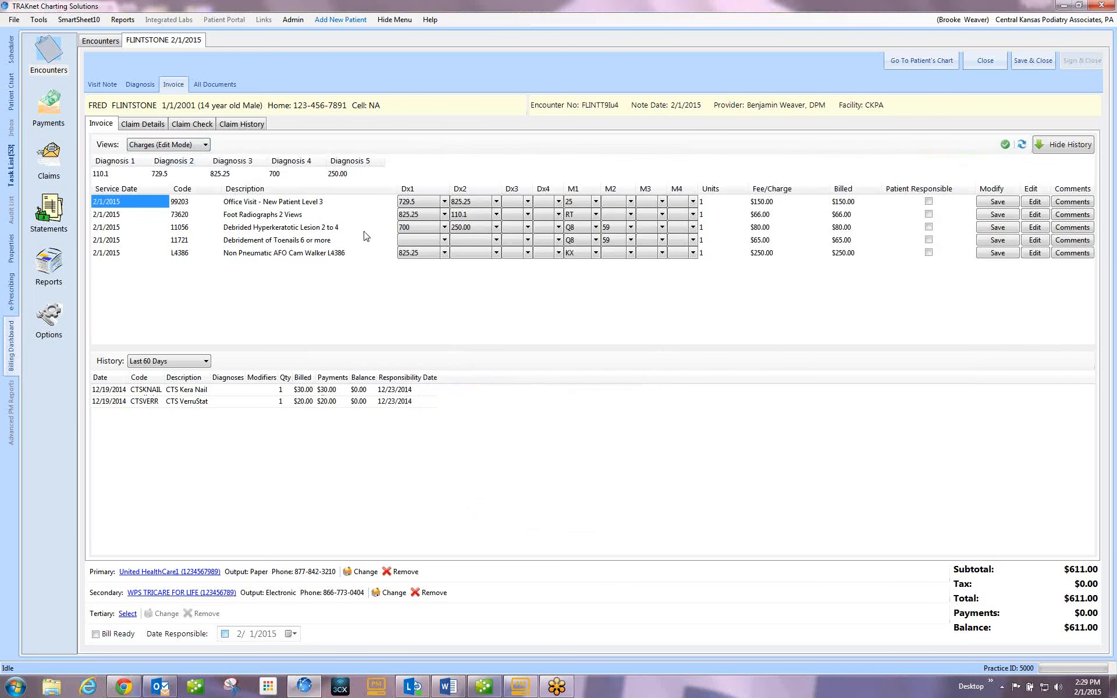
{"action": "left_click", "coordinate": [431, 242]}
{"action": "left_click", "coordinate": [429, 244]}
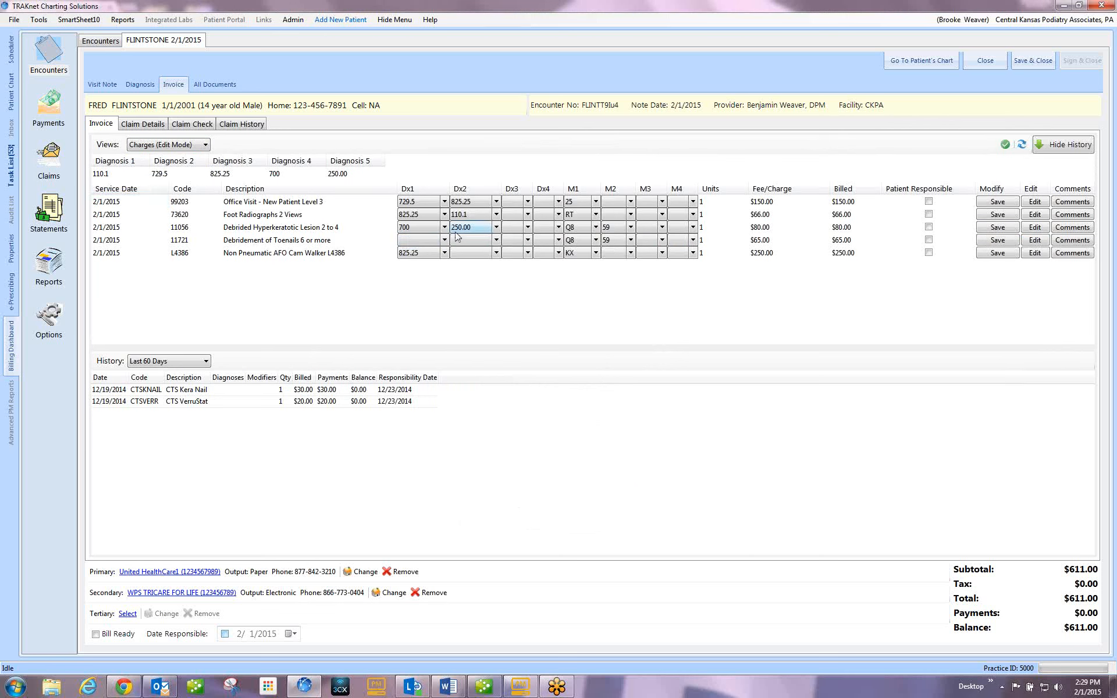
{"action": "key", "text": "1"}
{"action": "left_click", "coordinate": [472, 241]}
{"action": "left_click", "coordinate": [482, 241]}
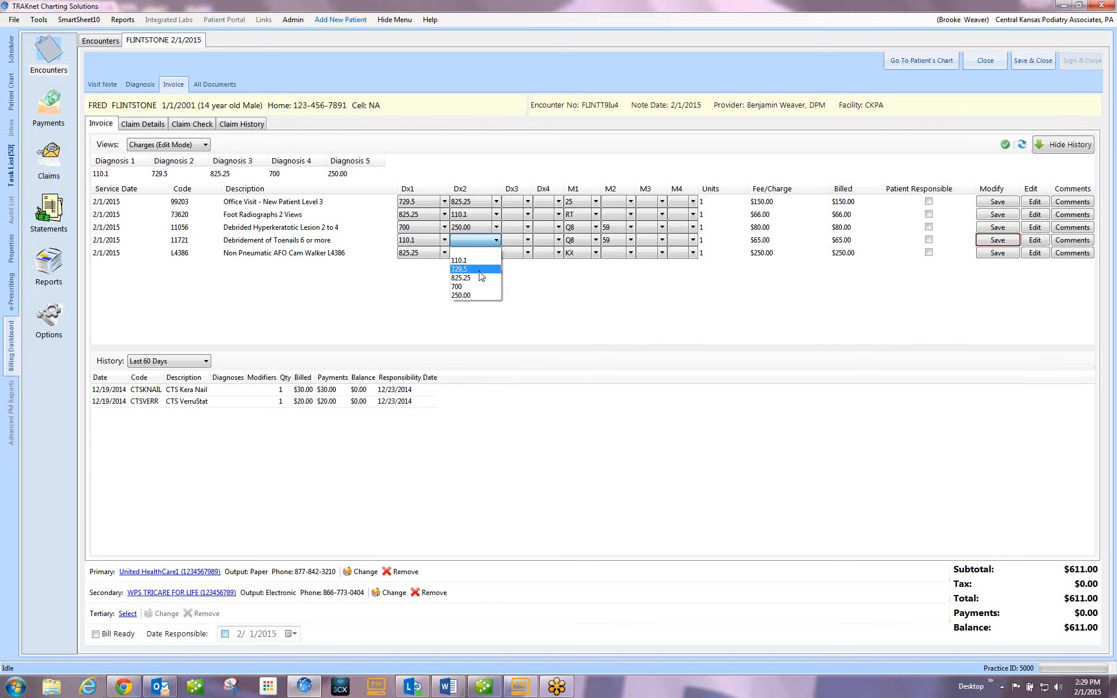
{"action": "left_click", "coordinate": [477, 296]}
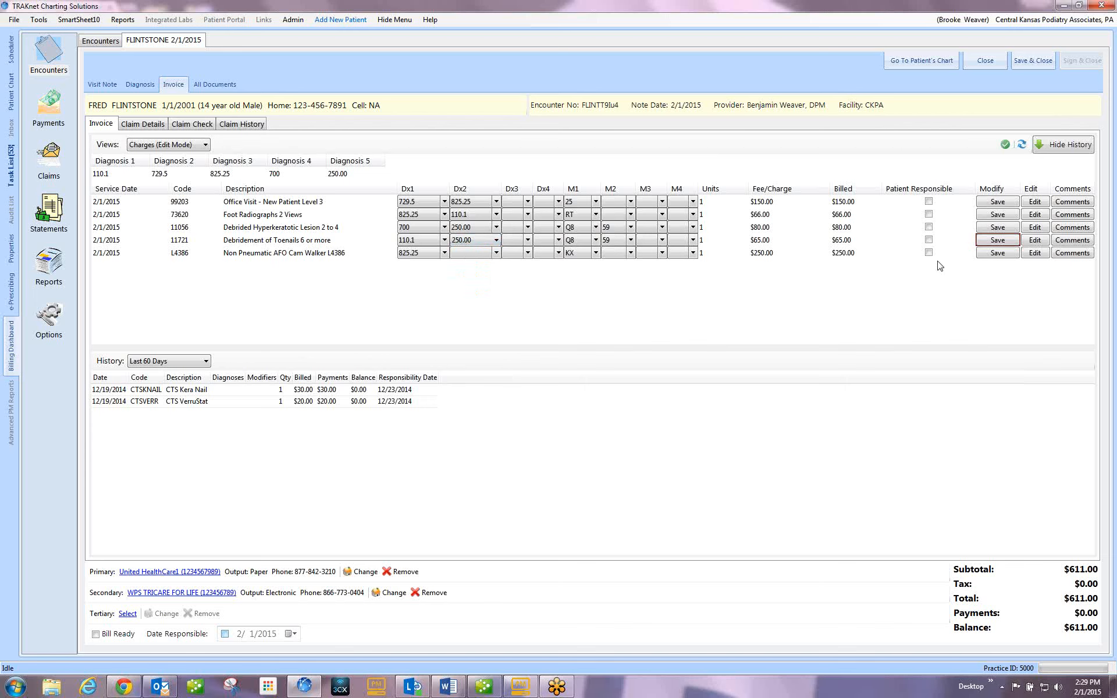
{"action": "left_click", "coordinate": [997, 240]}
Check the charges and their linked diagnoses in the Charges view and return to the Charges (Edit Mode) view.
{"action": "left_click", "coordinate": [207, 147]}
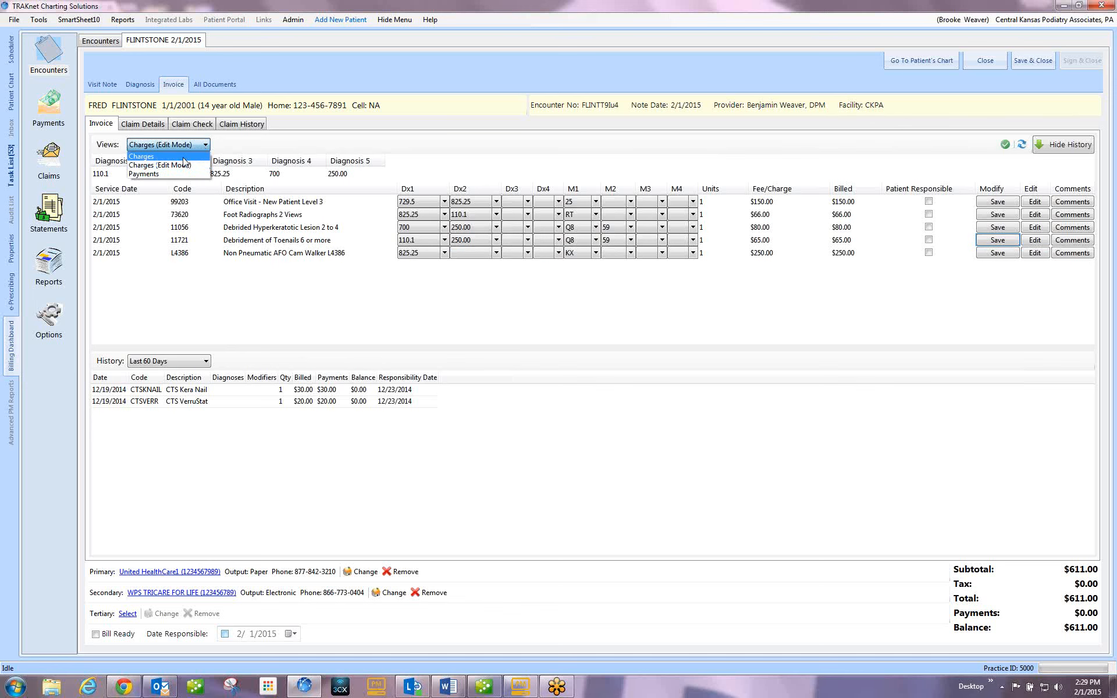
{"action": "left_click", "coordinate": [183, 157]}
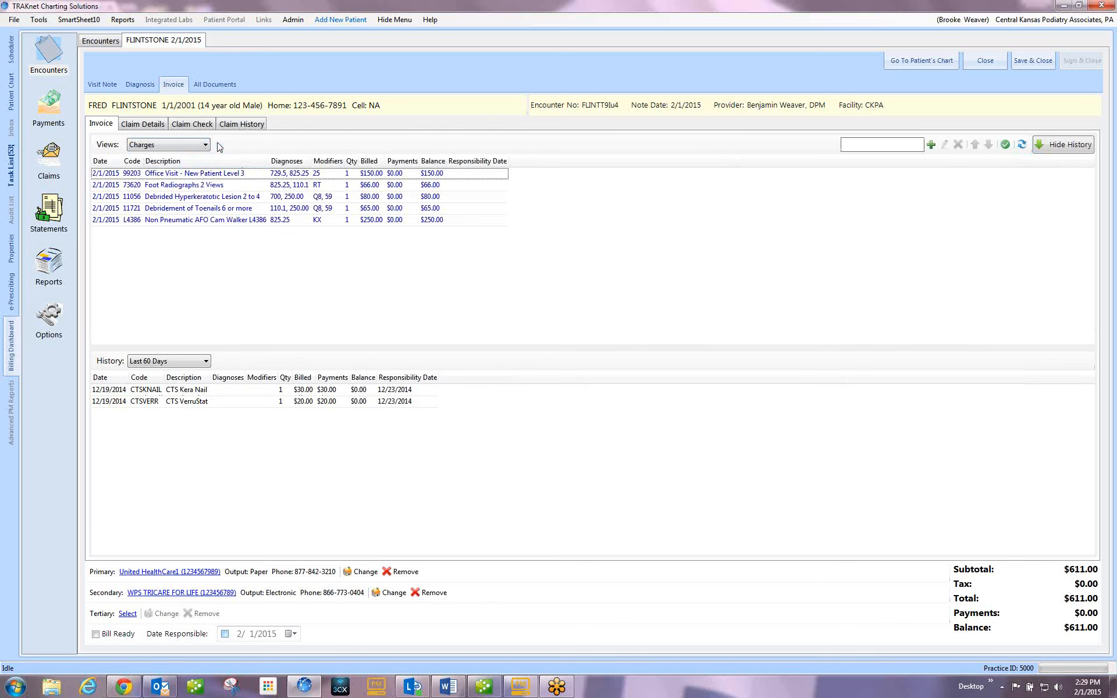
{"action": "left_click", "coordinate": [246, 221]}
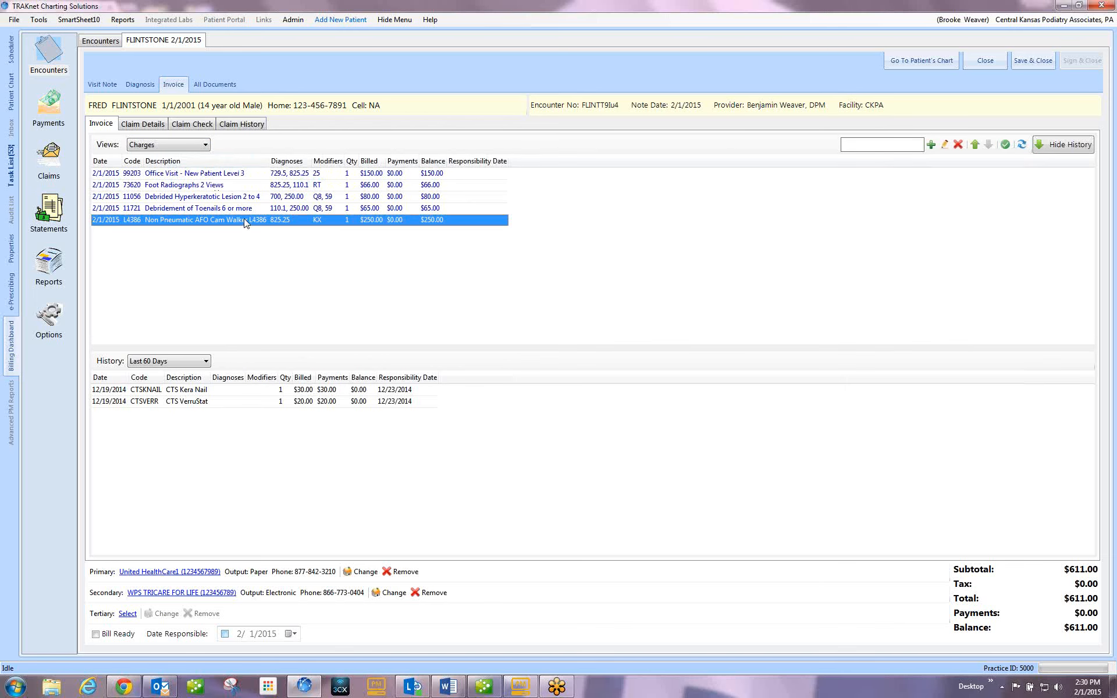
{"action": "left_click", "coordinate": [206, 145]}
{"action": "left_click", "coordinate": [204, 165]}
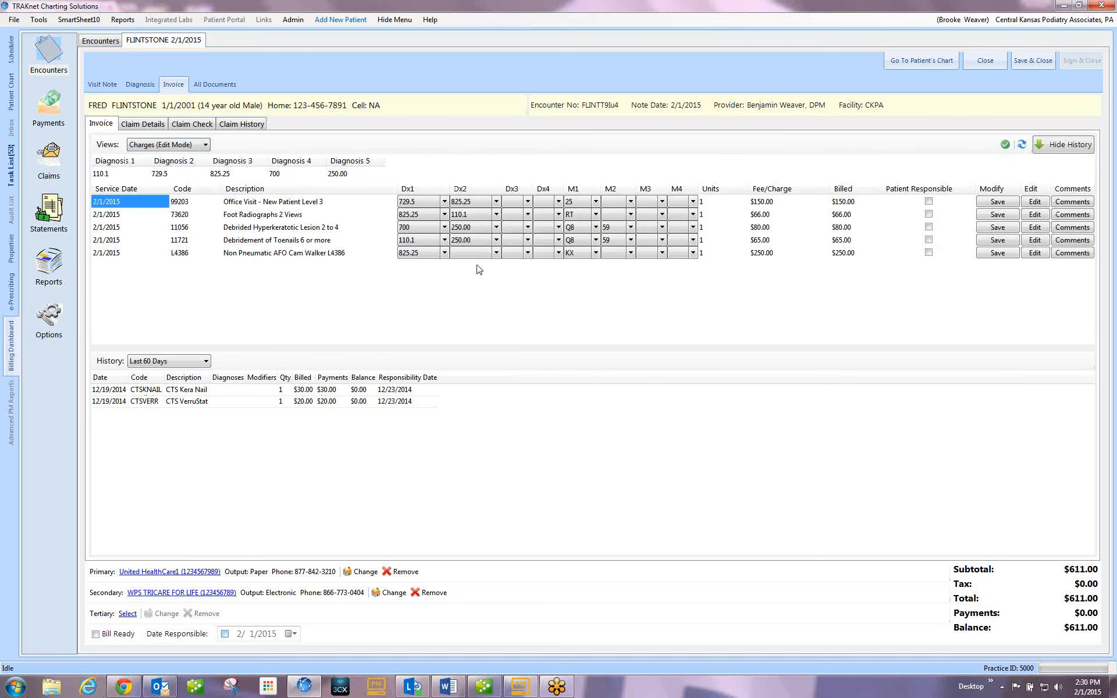
Add RT as the second modifier of the L4386 cam walker charge, save it and return to the Charges view.
{"action": "left_click", "coordinate": [610, 254]}
{"action": "type", "text": "RT"}
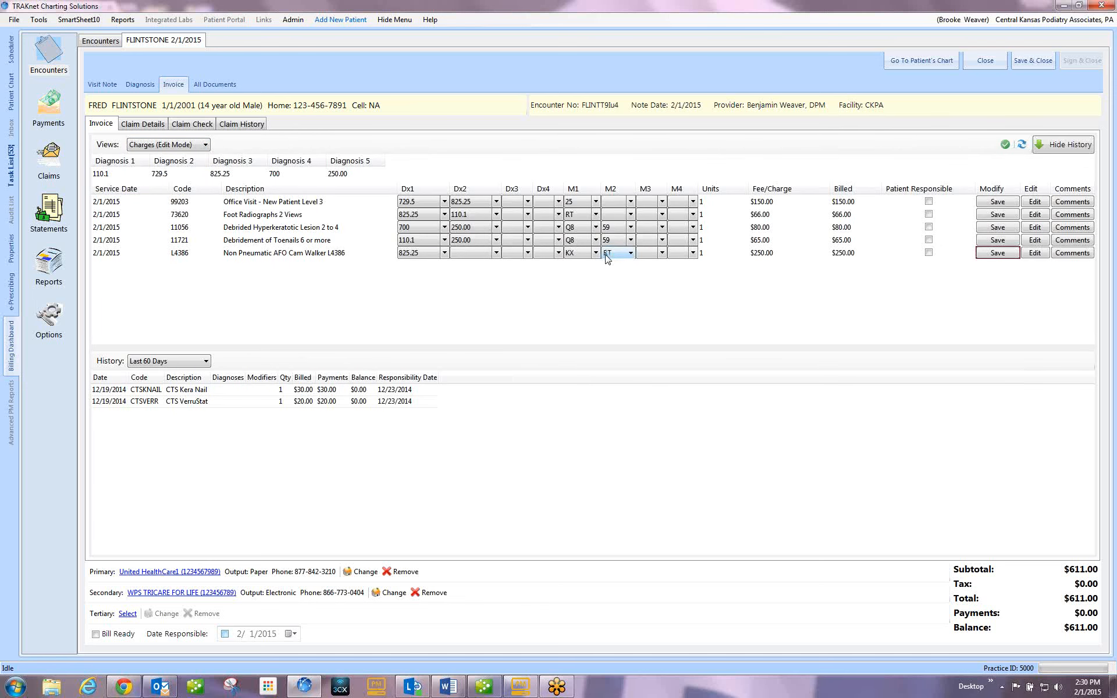
{"action": "left_click", "coordinate": [985, 254]}
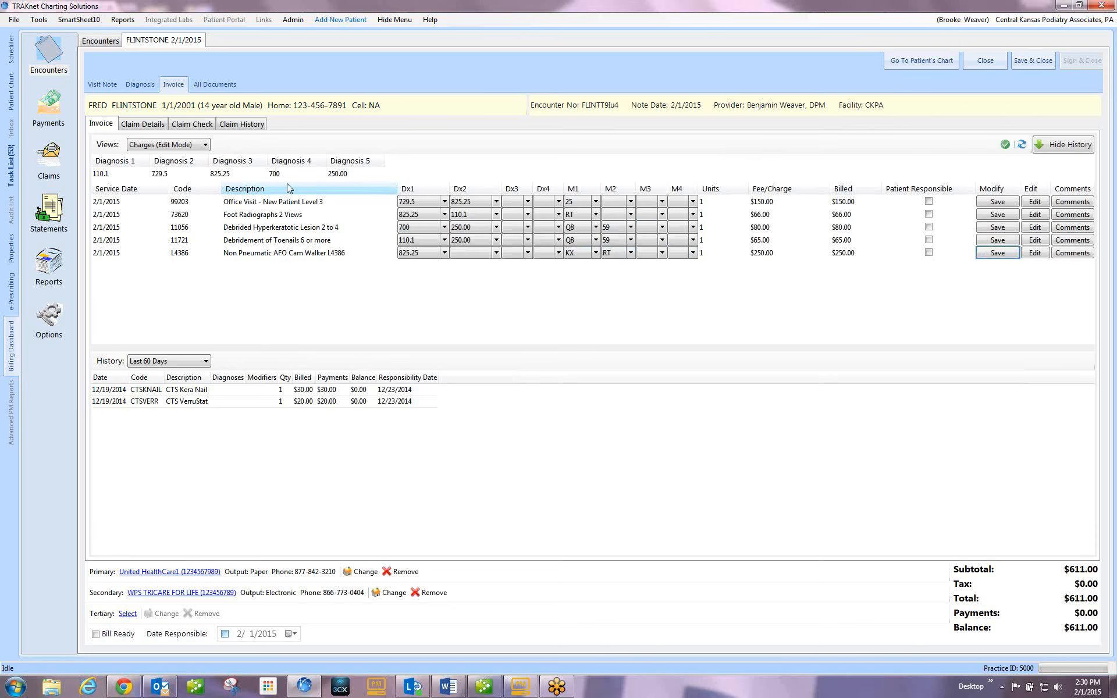
{"action": "left_click", "coordinate": [205, 145]}
{"action": "left_click", "coordinate": [204, 158]}
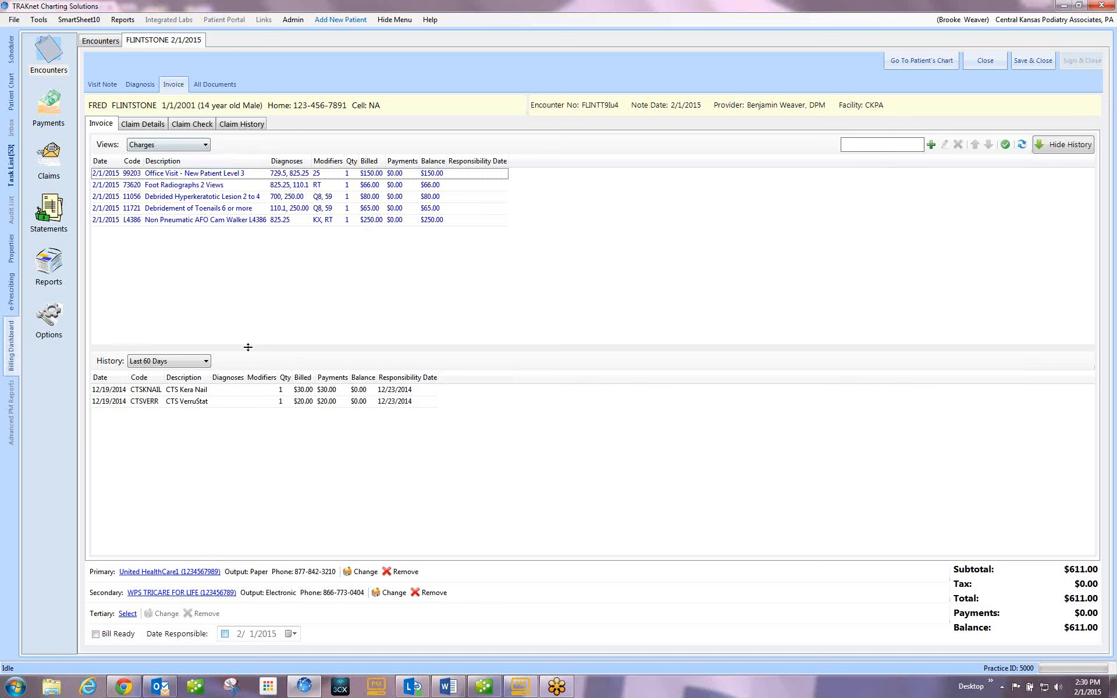
Open the Claim Wizard from the claim details and select the L4386 charge with place of service 12 - Patient's Home.
{"action": "left_click", "coordinate": [155, 126]}
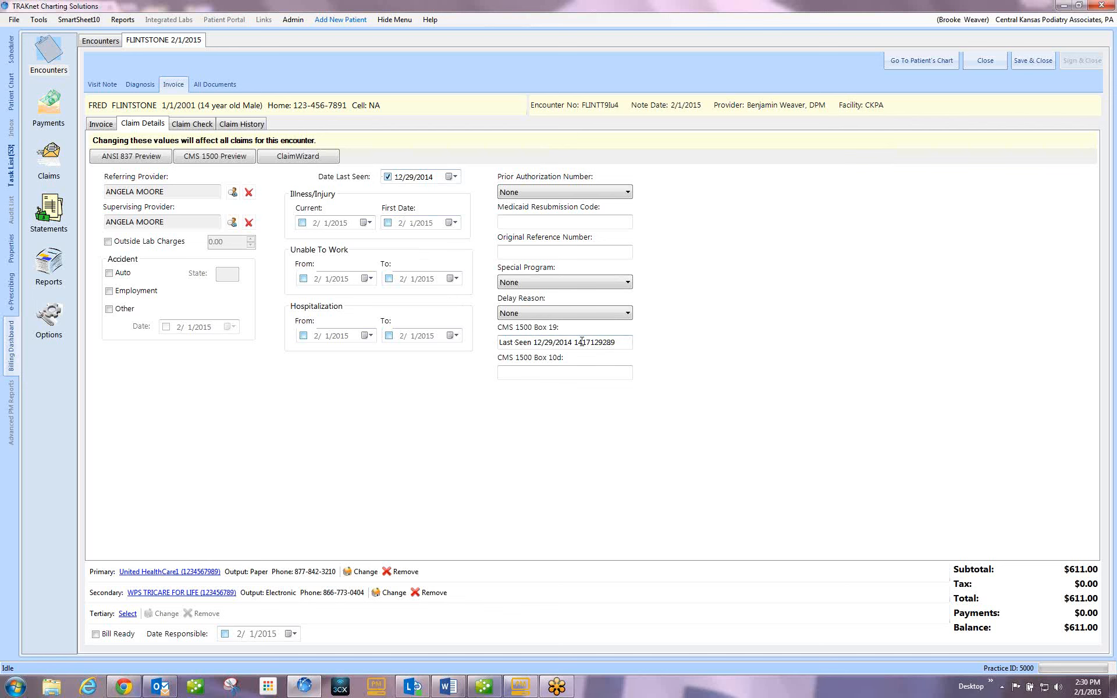
{"action": "left_click_drag", "start_coordinate": [603, 343], "coordinate": [615, 347]}
{"action": "left_click", "coordinate": [288, 160]}
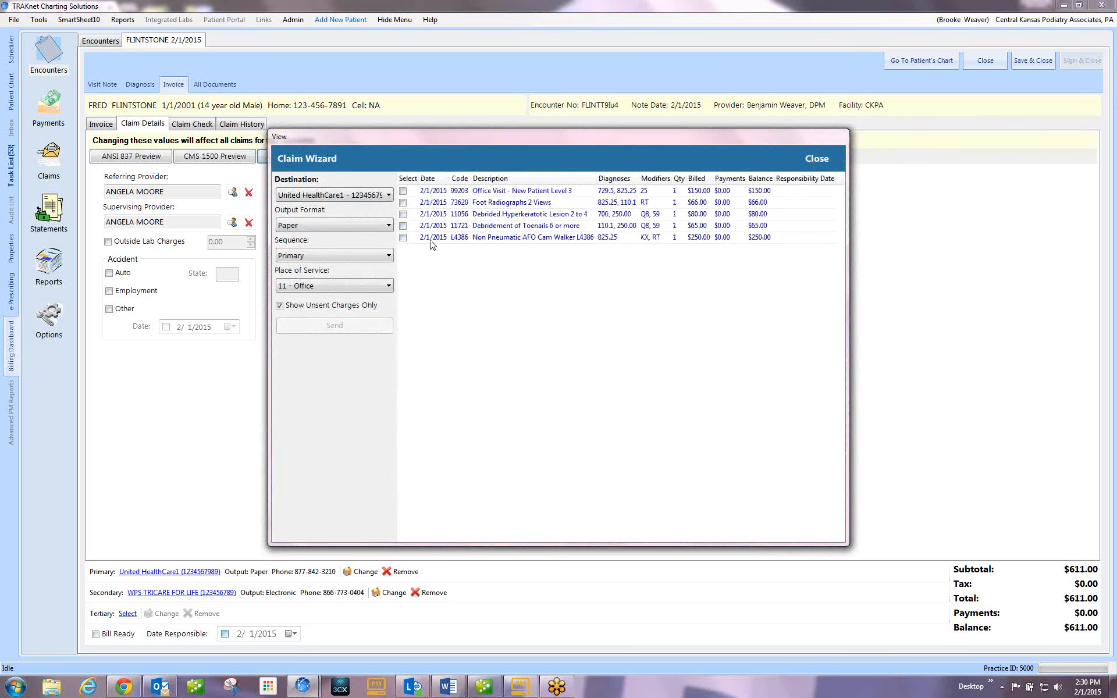
{"action": "left_click", "coordinate": [402, 238]}
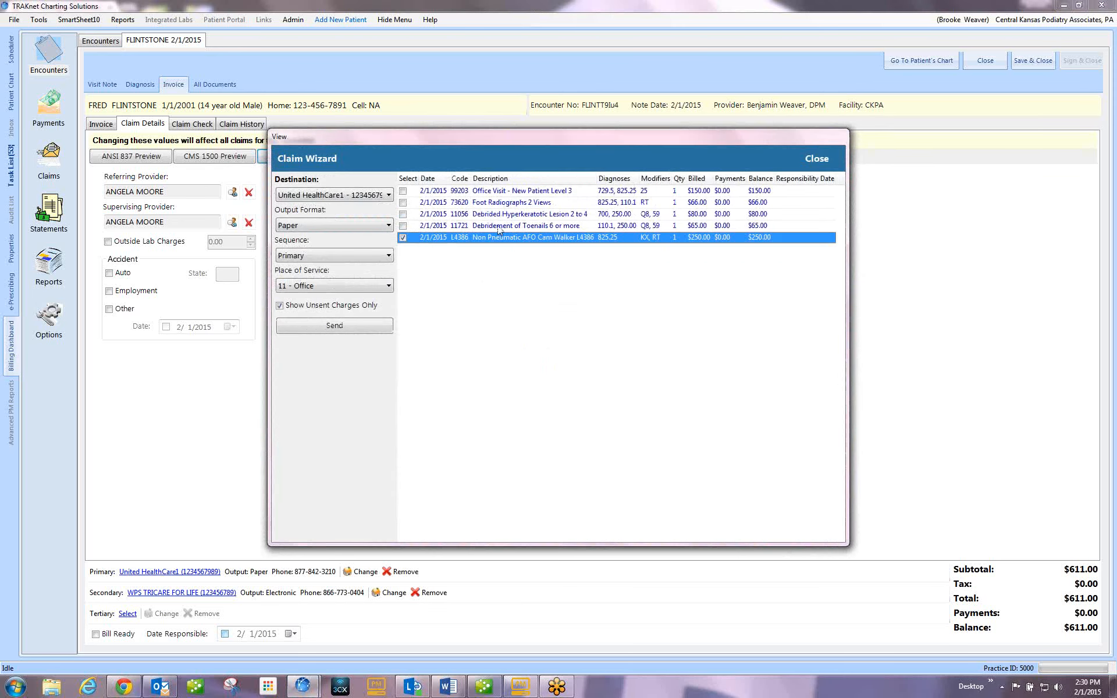
{"action": "left_click", "coordinate": [389, 286]}
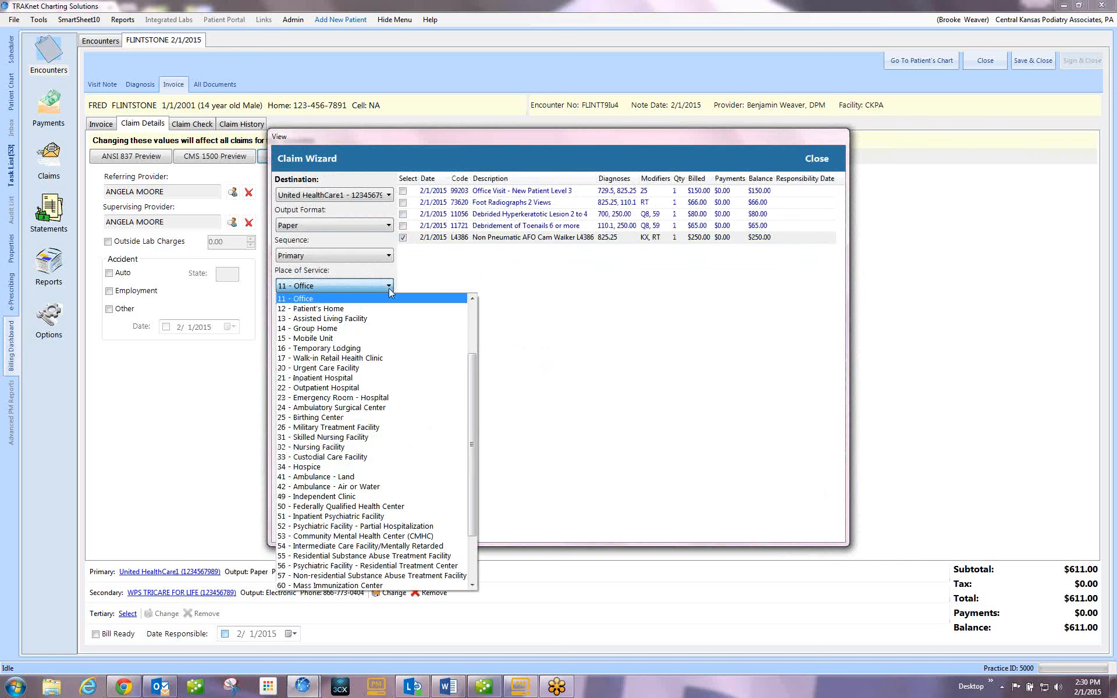
{"action": "left_click", "coordinate": [365, 309]}
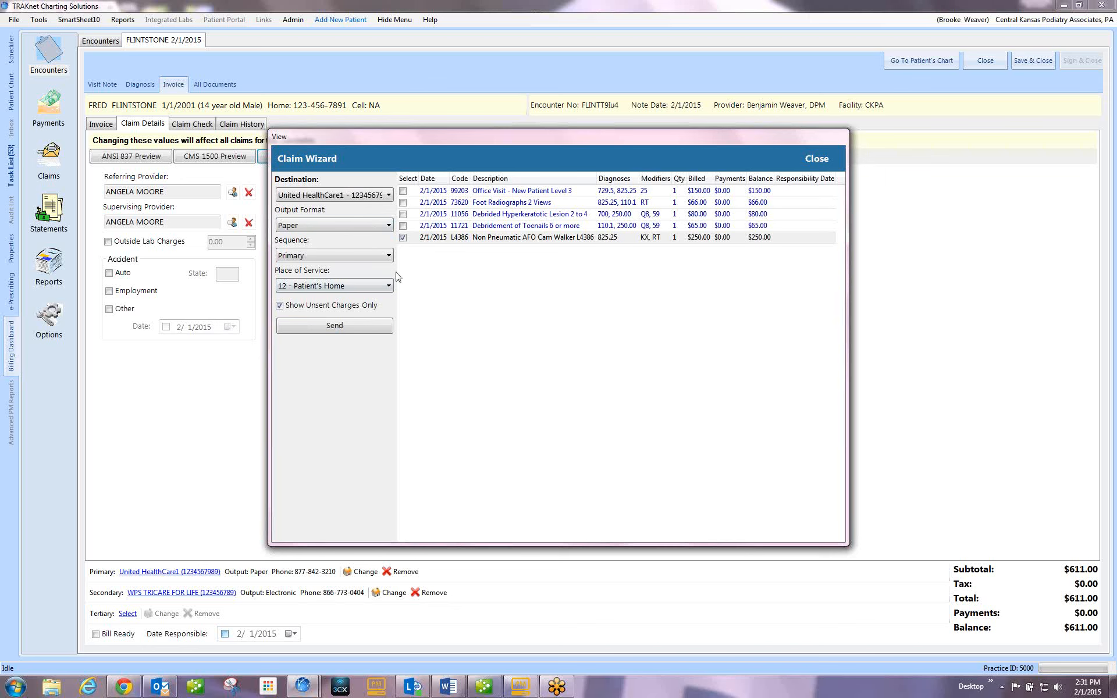
Deselect L4386, set place of service 11 - Office, select charges 99203, 73620, 11056 and 11721, and close the Claim Wizard without sending.
{"action": "left_click", "coordinate": [403, 237]}
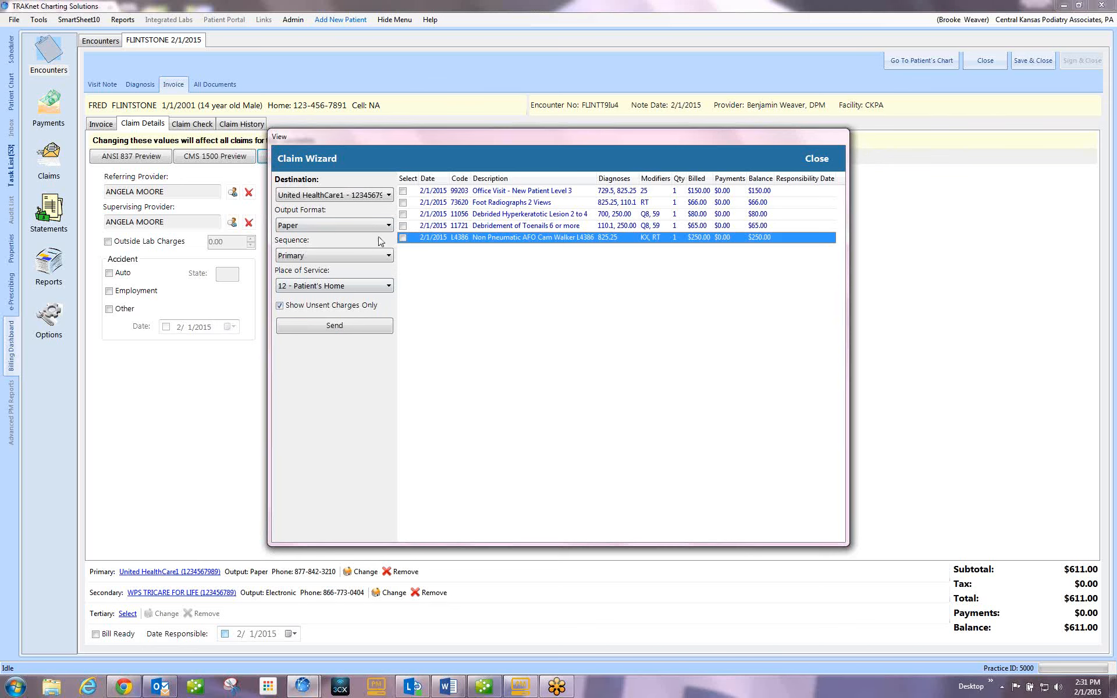
{"action": "left_click", "coordinate": [389, 287]}
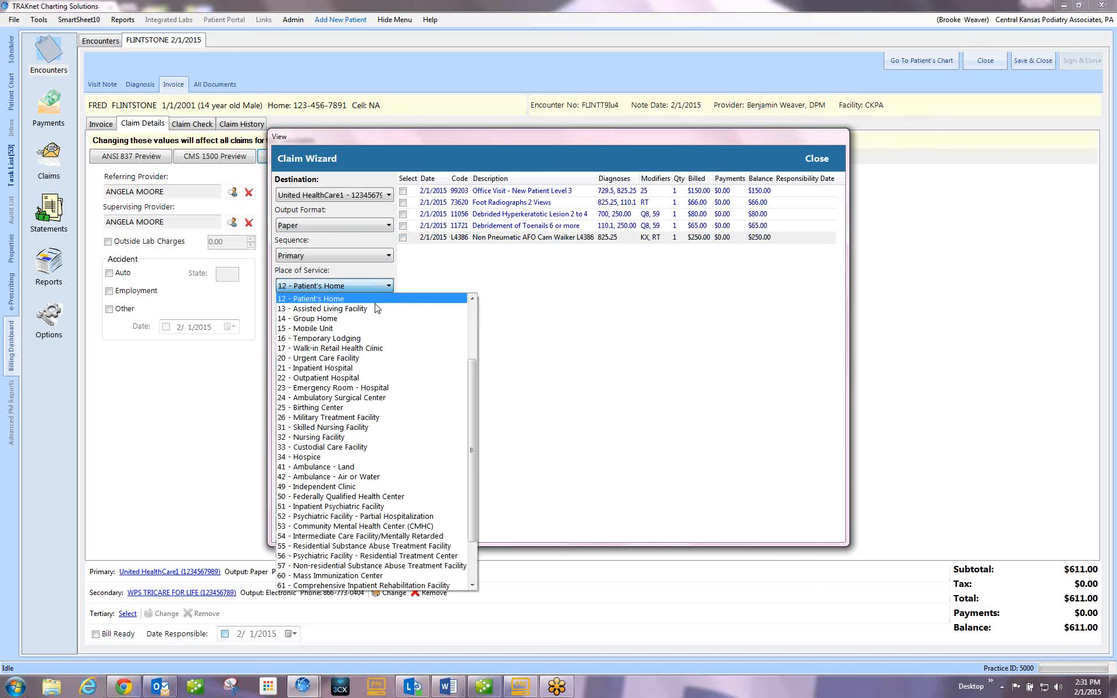
{"action": "left_click", "coordinate": [472, 298]}
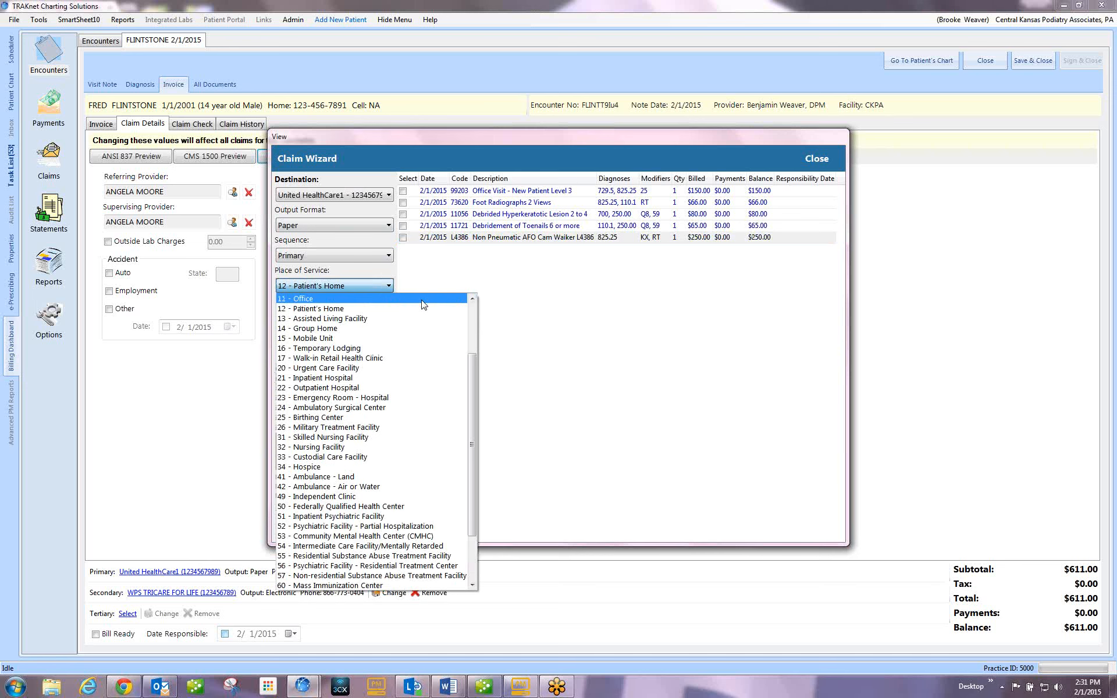
{"action": "left_click", "coordinate": [419, 299]}
{"action": "left_click", "coordinate": [403, 191]}
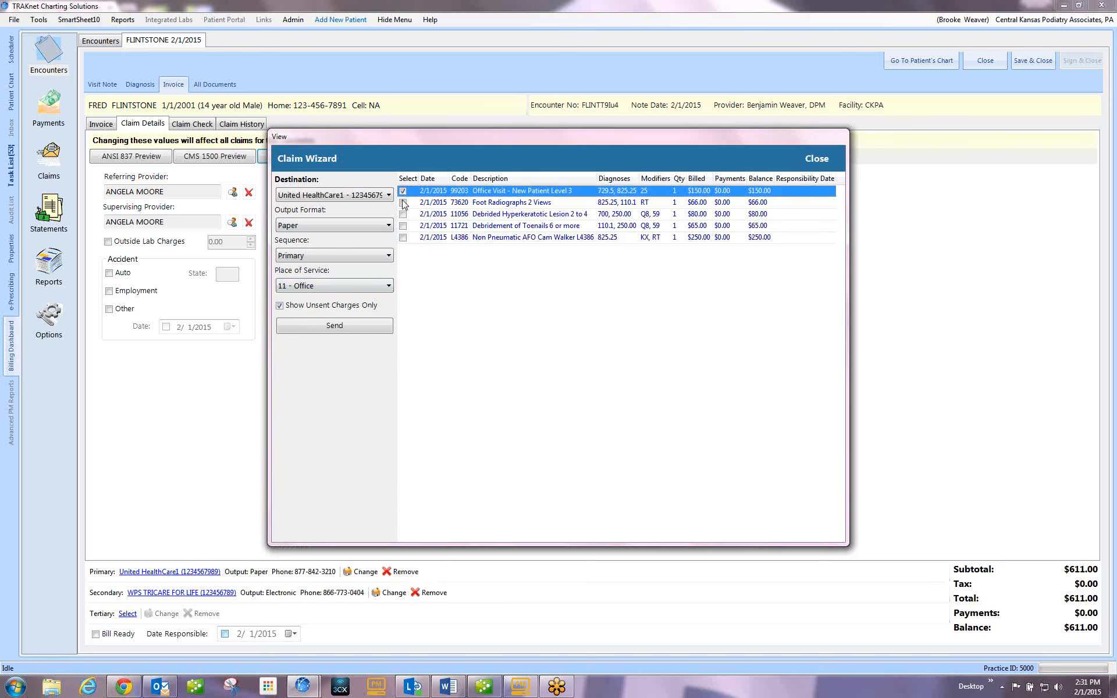
{"action": "left_click", "coordinate": [403, 202]}
{"action": "left_click", "coordinate": [402, 214]}
{"action": "left_click", "coordinate": [403, 225]}
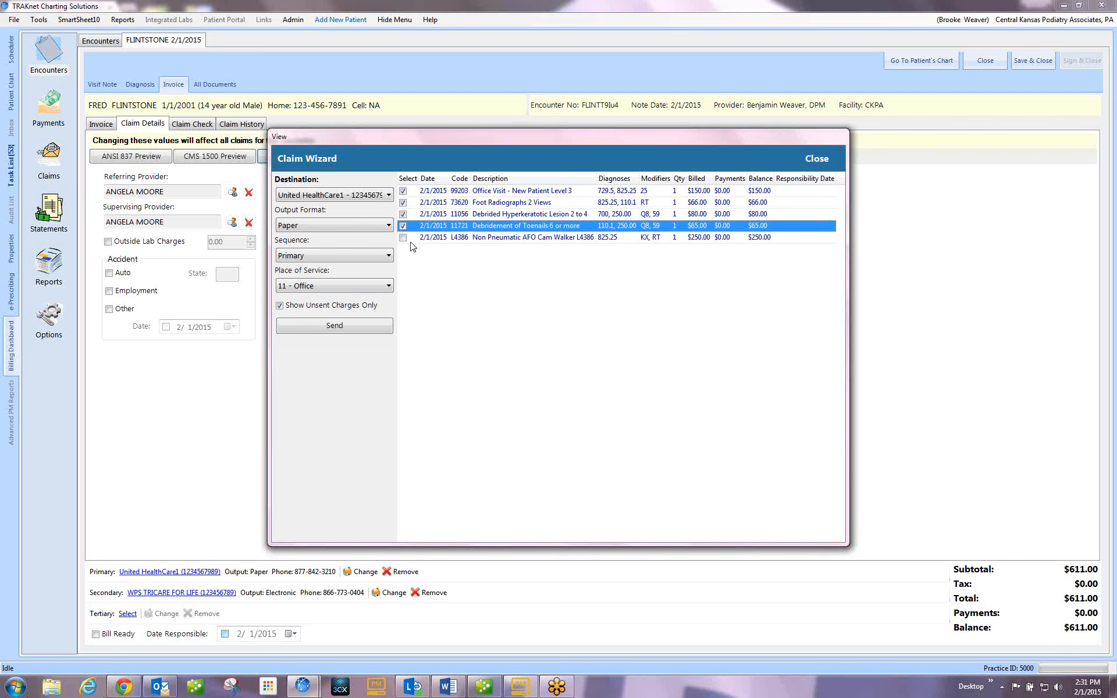
{"action": "left_click", "coordinate": [816, 159]}
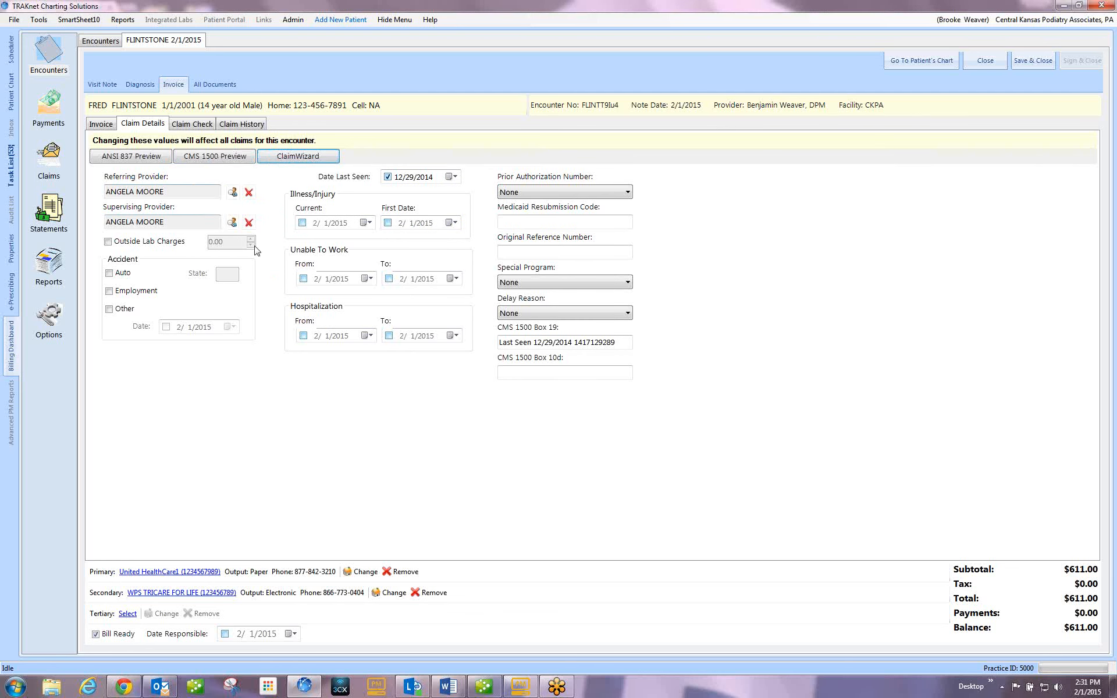
Review the invoice, claim check and claim history of the encounter, and save and close the encounter.
{"action": "left_click", "coordinate": [101, 125]}
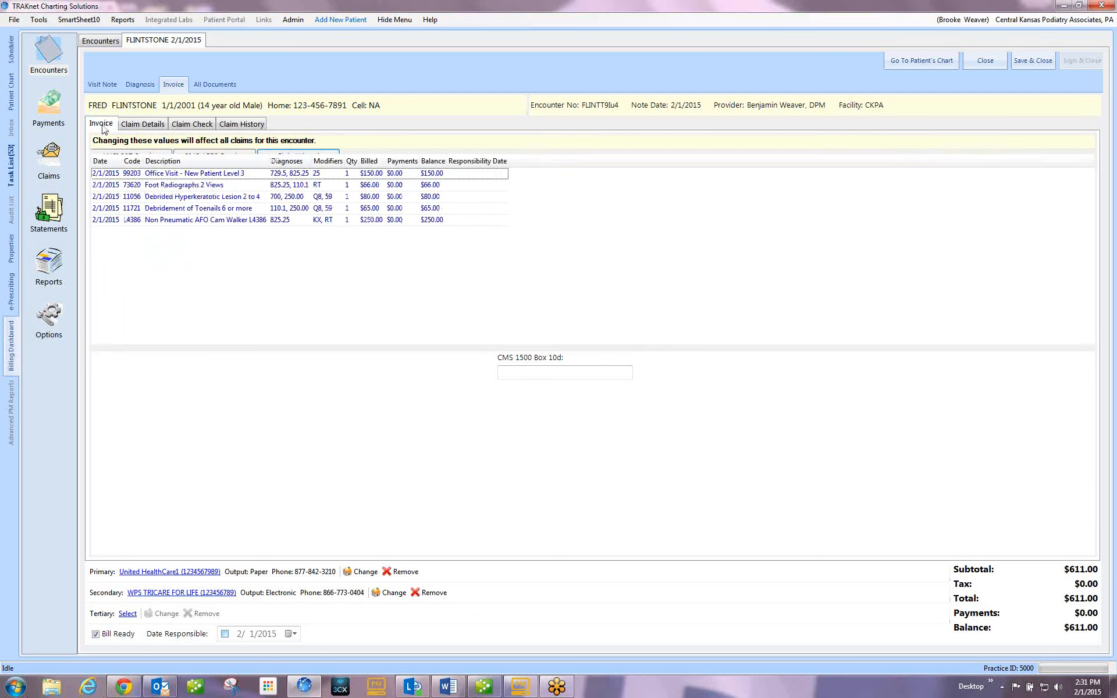
{"action": "left_click", "coordinate": [187, 130]}
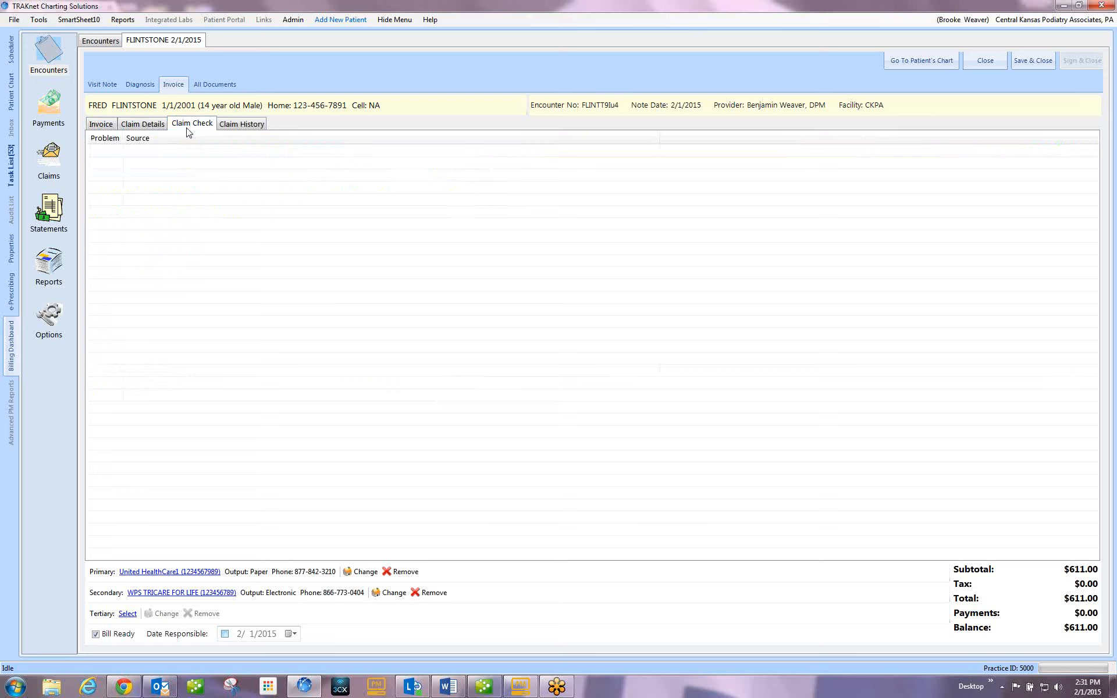
{"action": "left_click", "coordinate": [239, 124]}
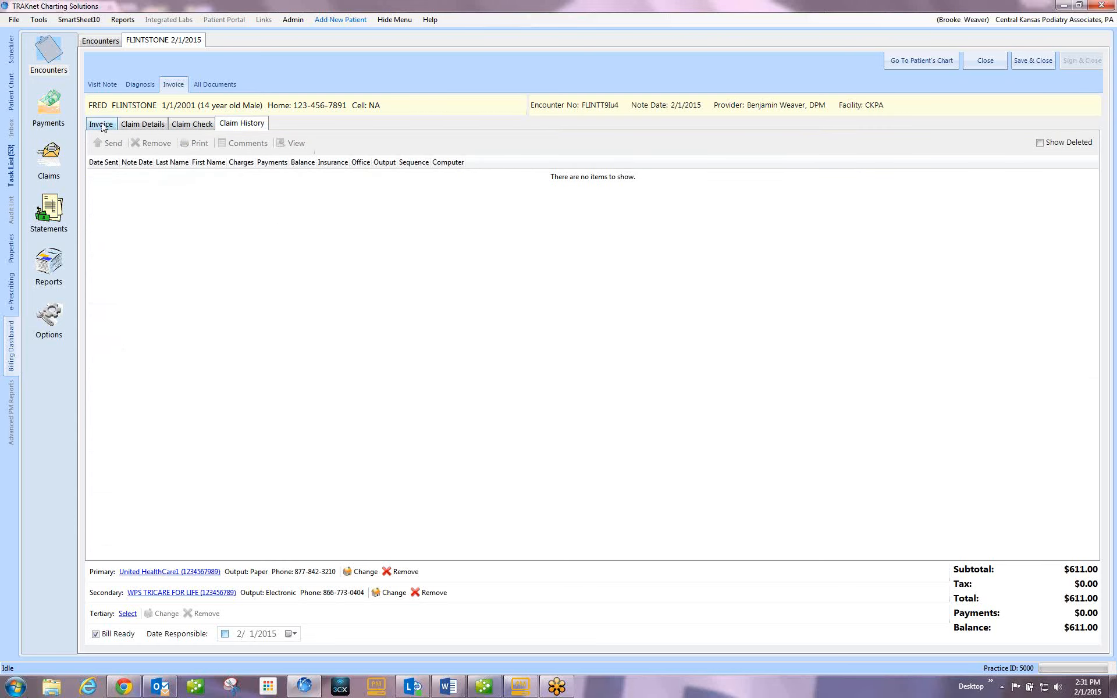
{"action": "left_click", "coordinate": [102, 125]}
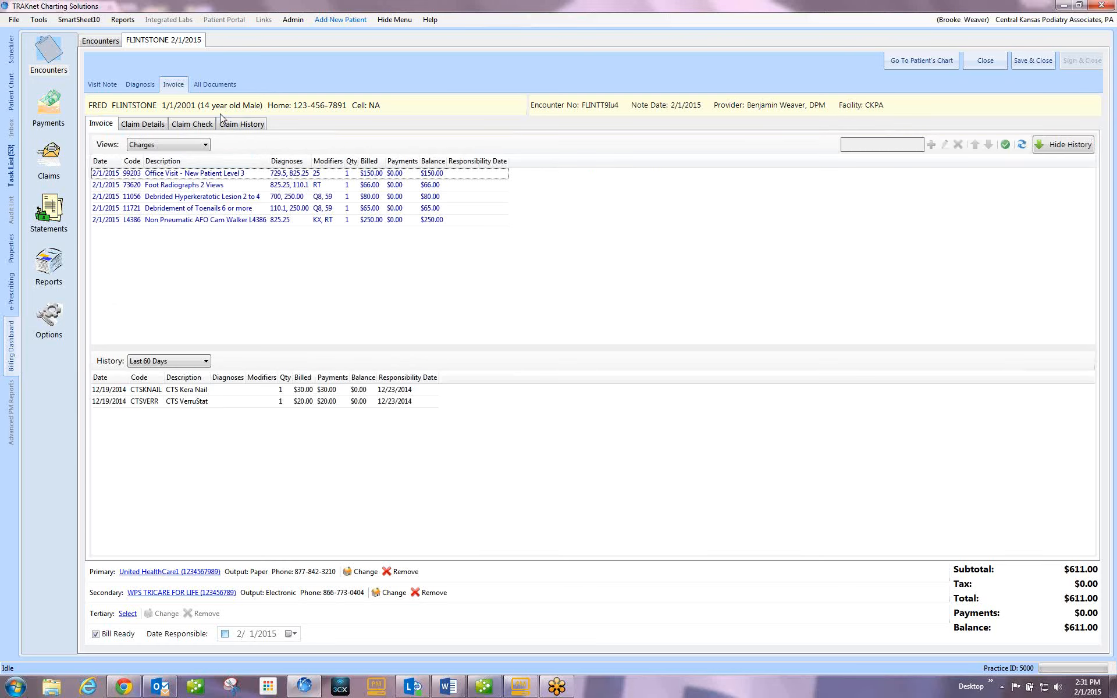
{"action": "left_click", "coordinate": [1033, 60]}
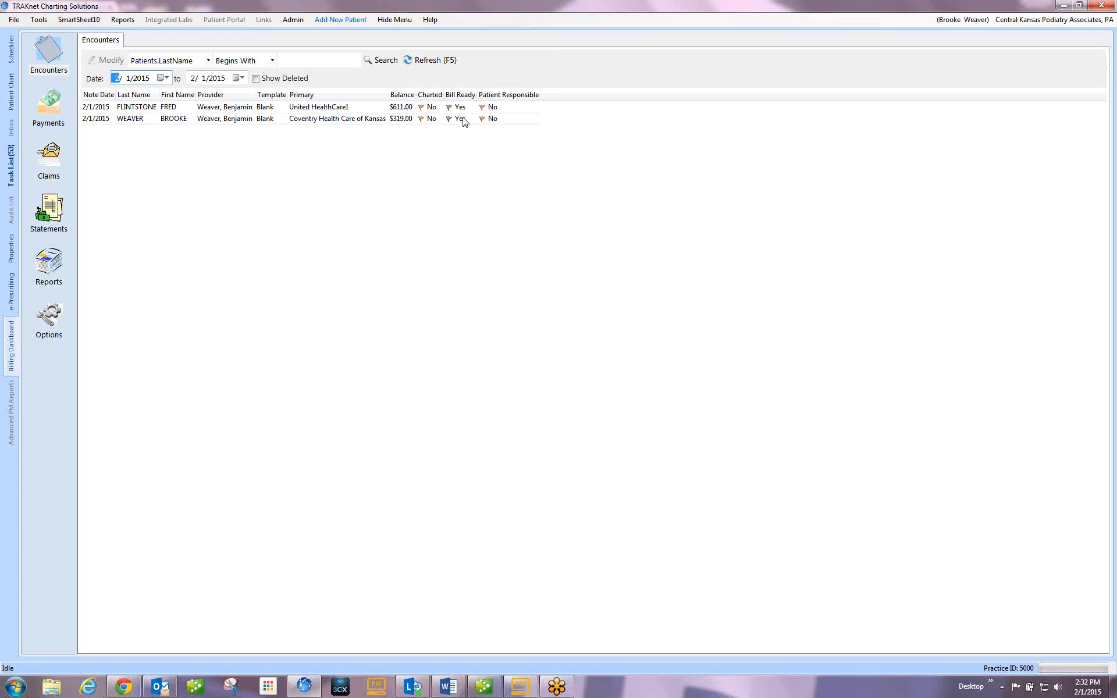
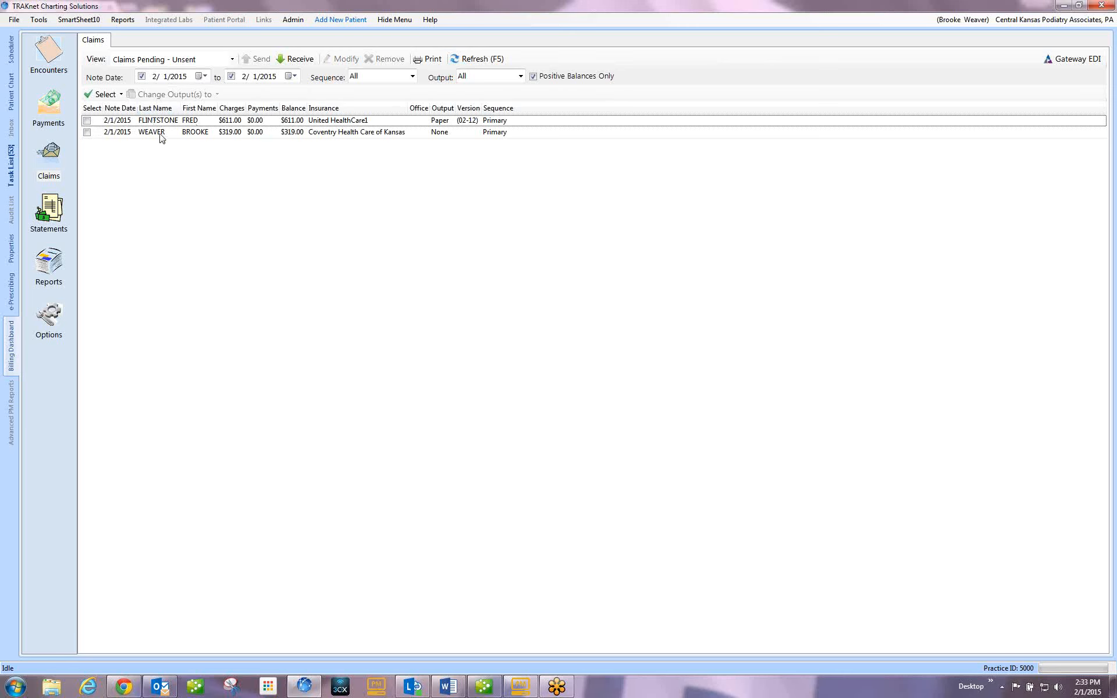
Select all pending unsent claims and change their output permanently to Electronic.
{"action": "left_click", "coordinate": [119, 95]}
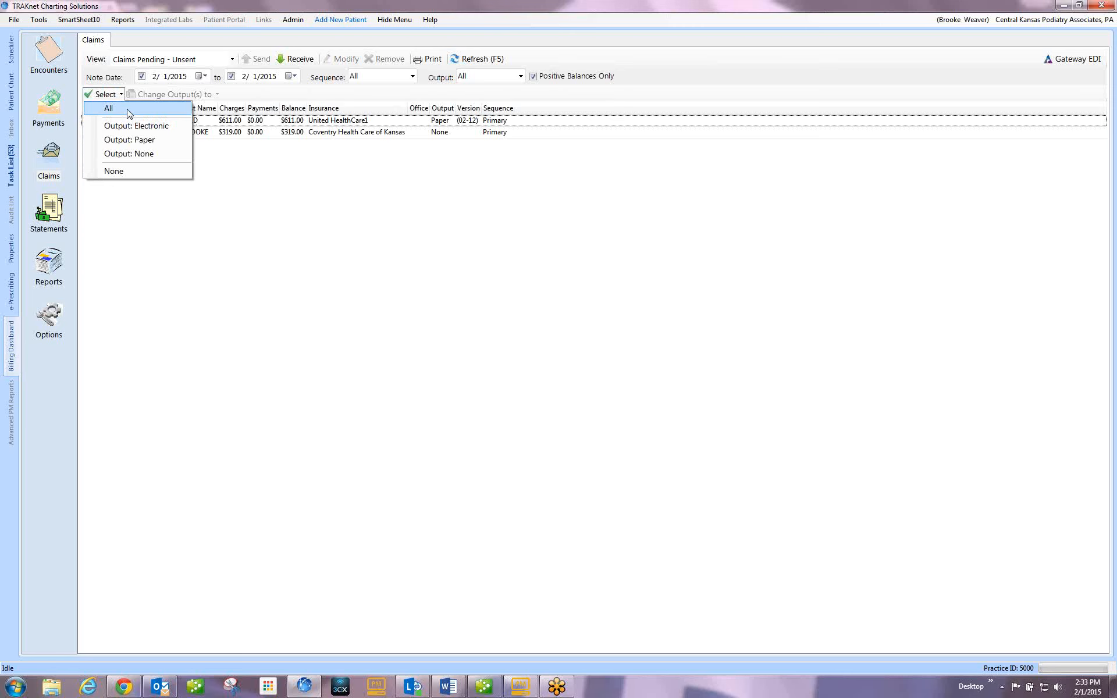
{"action": "left_click", "coordinate": [129, 112]}
{"action": "left_click", "coordinate": [216, 95]}
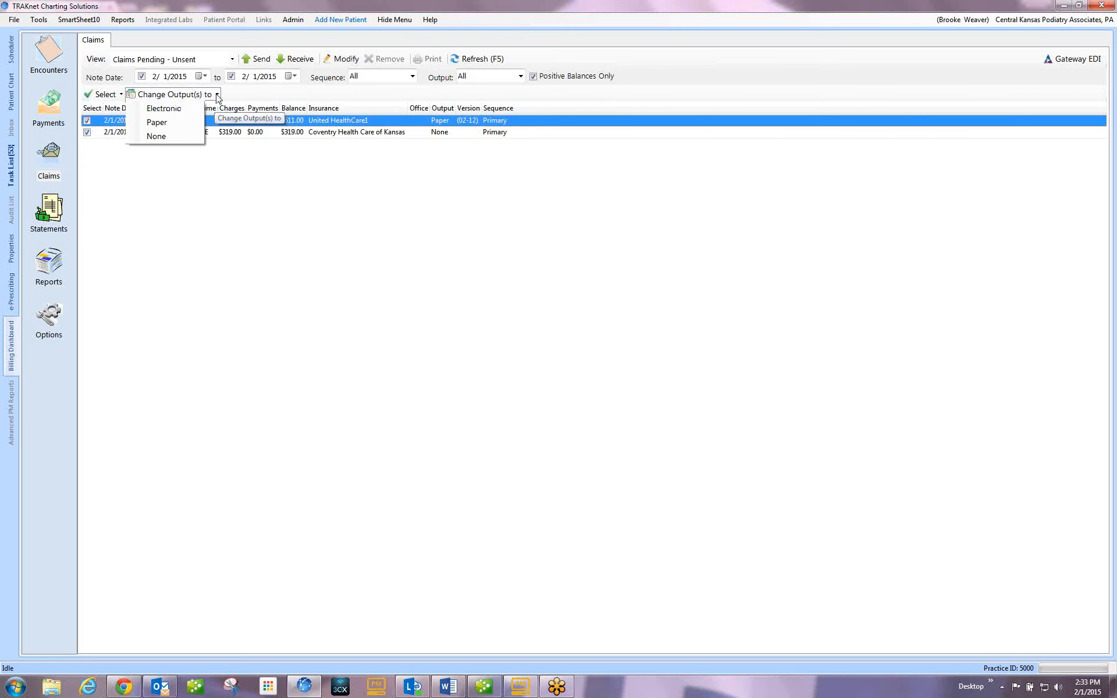
{"action": "left_click", "coordinate": [174, 109]}
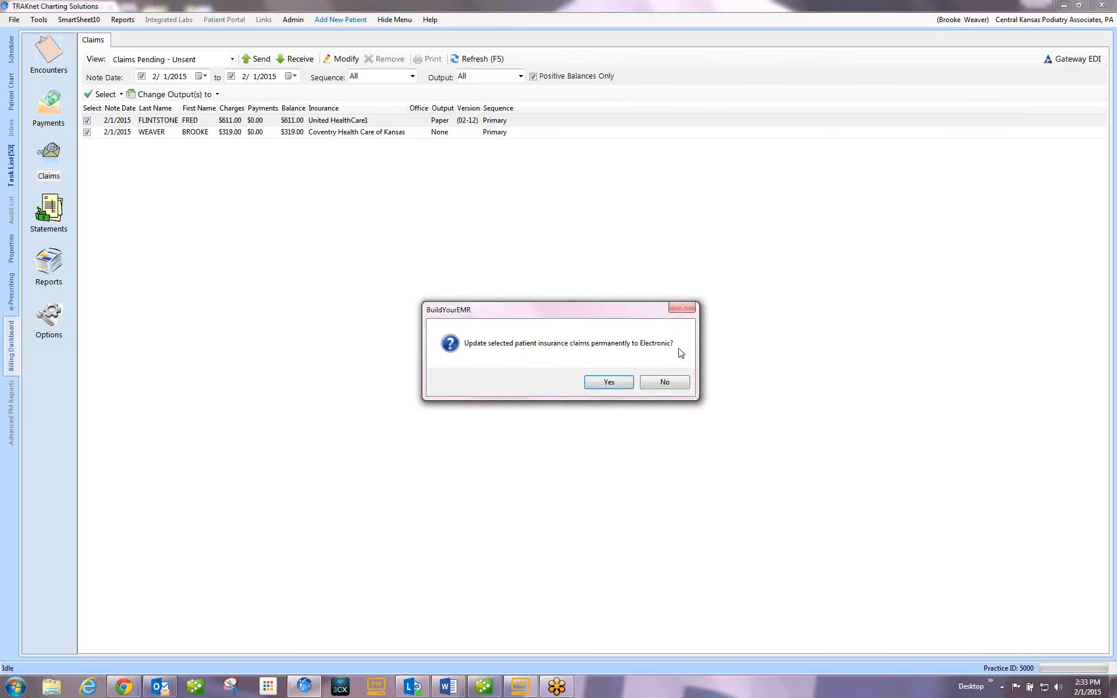
{"action": "left_click", "coordinate": [610, 382]}
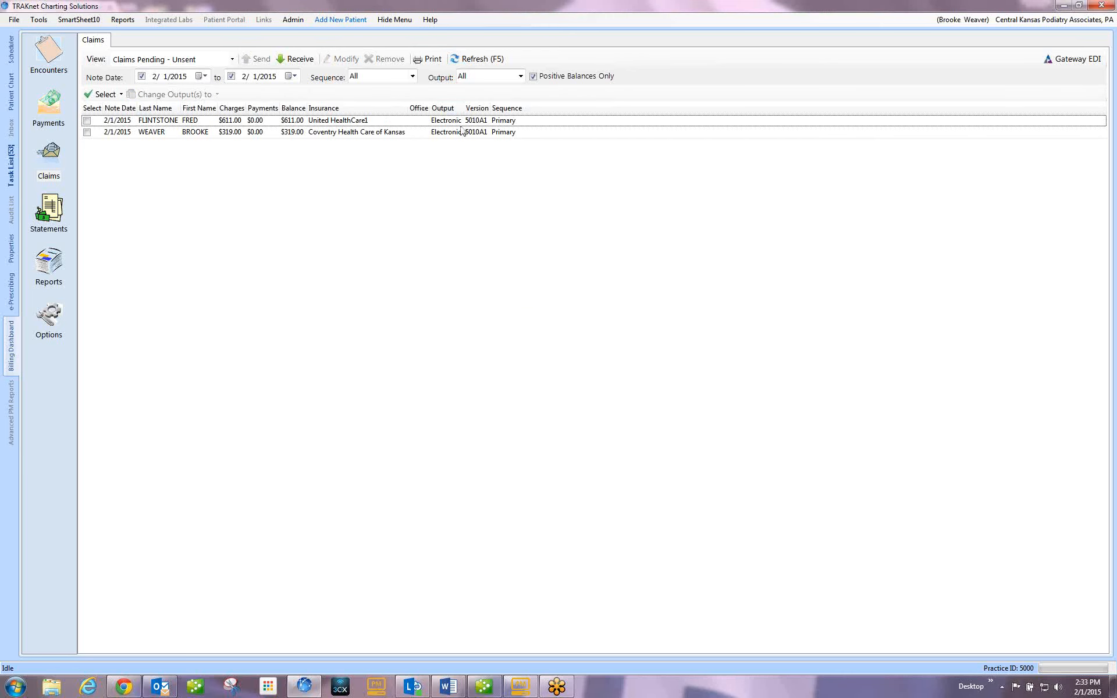
Select both the United HealthCare1 and Coventry Health Care of Kansas claims and change their output permanently to Paper.
{"action": "left_click", "coordinate": [87, 121]}
{"action": "left_click", "coordinate": [87, 132]}
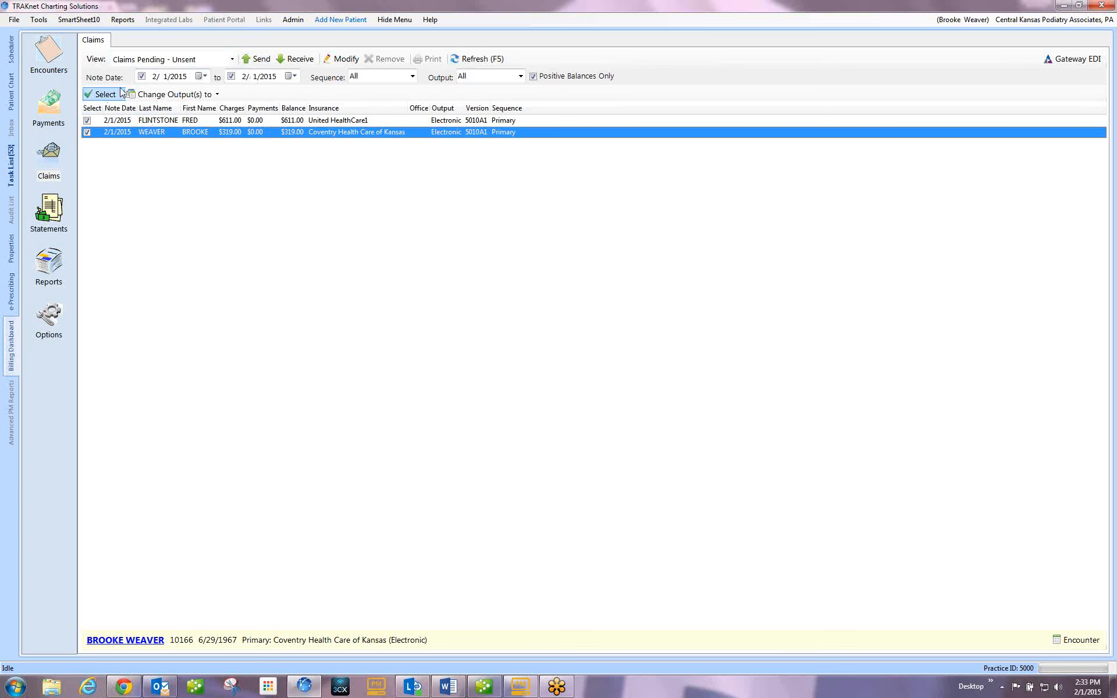
{"action": "left_click", "coordinate": [216, 96]}
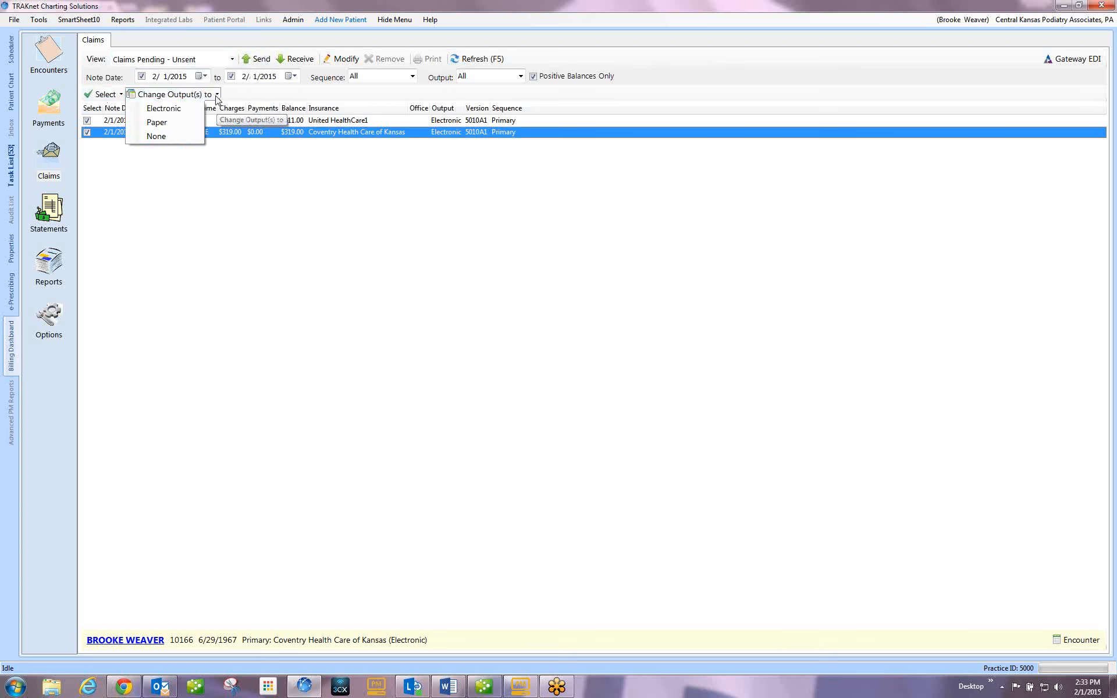
{"action": "left_click", "coordinate": [182, 127]}
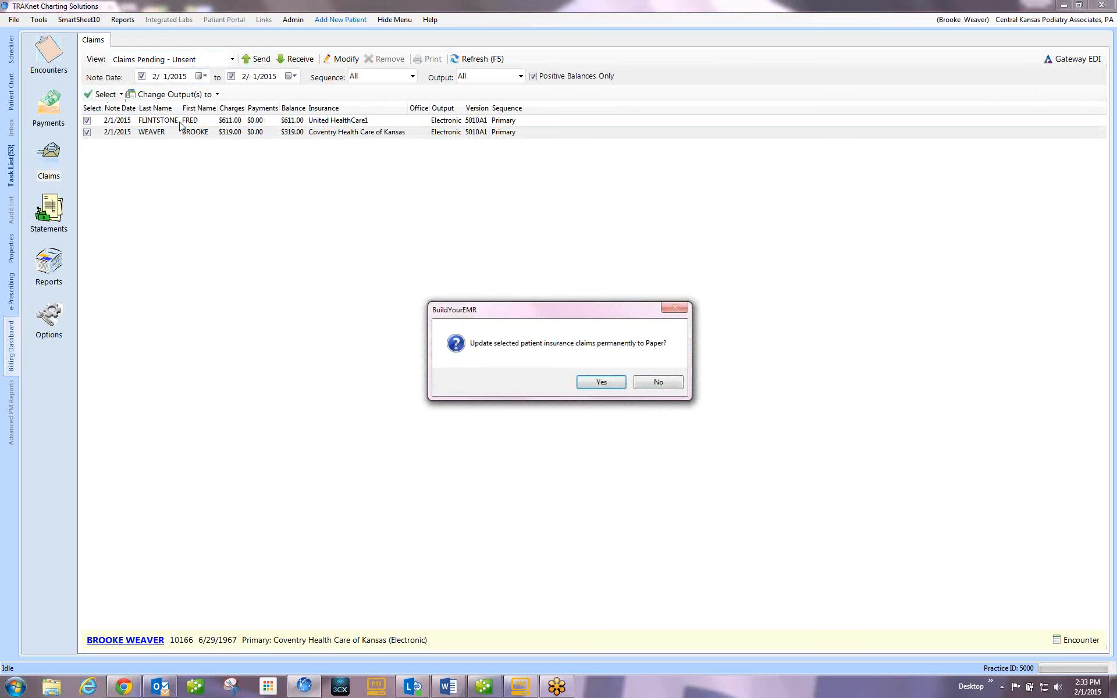
{"action": "left_click", "coordinate": [611, 383]}
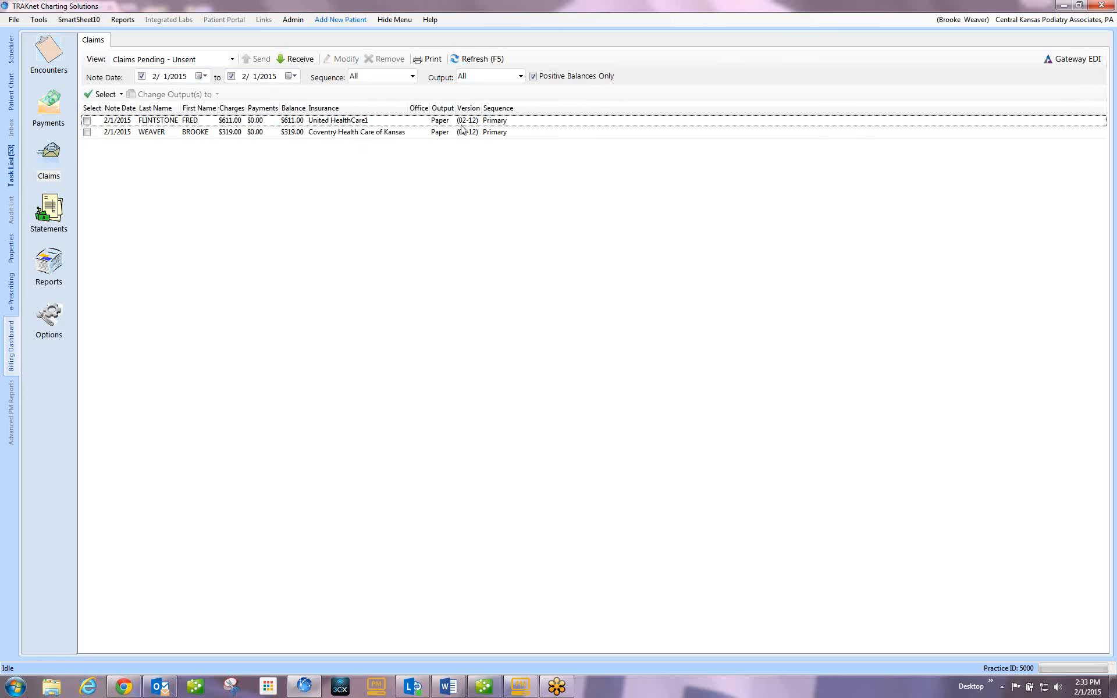
Change the output of only the United HealthCare1 claim permanently to Electronic.
{"action": "left_click", "coordinate": [86, 121]}
{"action": "left_click", "coordinate": [88, 133]}
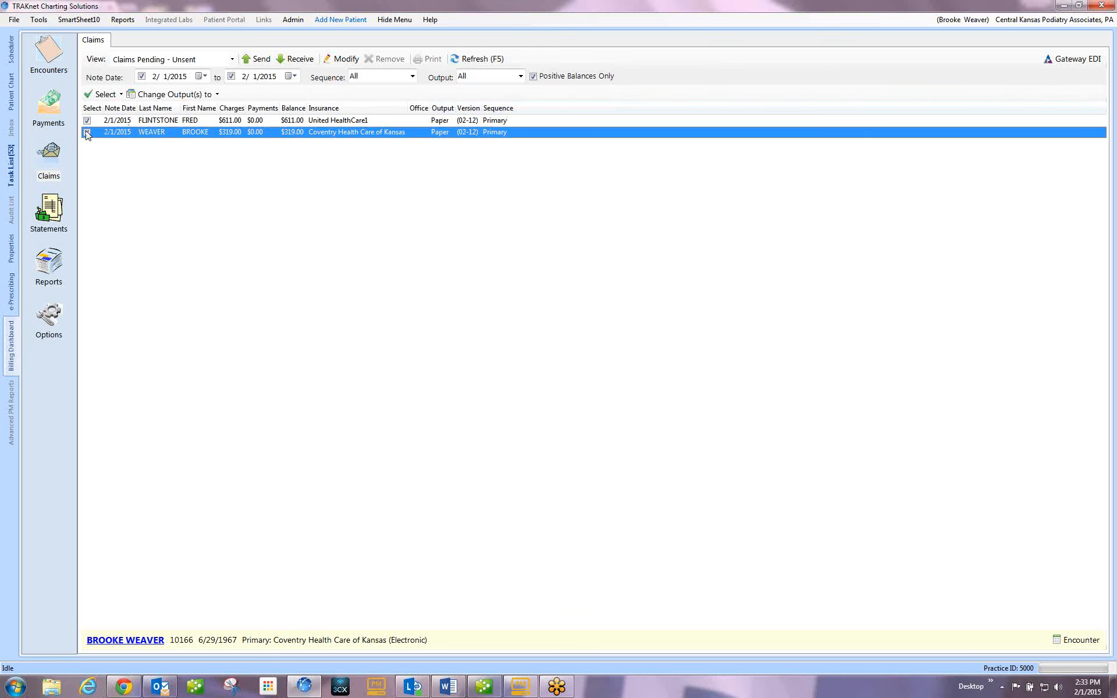
{"action": "left_click", "coordinate": [216, 94]}
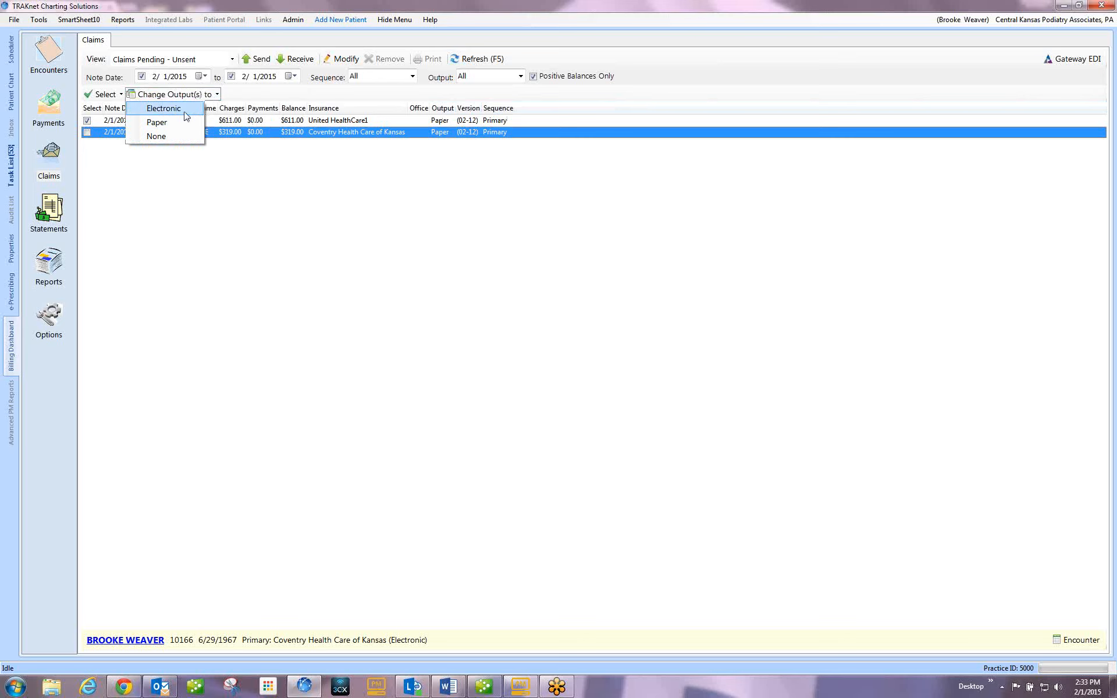
{"action": "left_click", "coordinate": [185, 110]}
{"action": "left_click", "coordinate": [610, 383]}
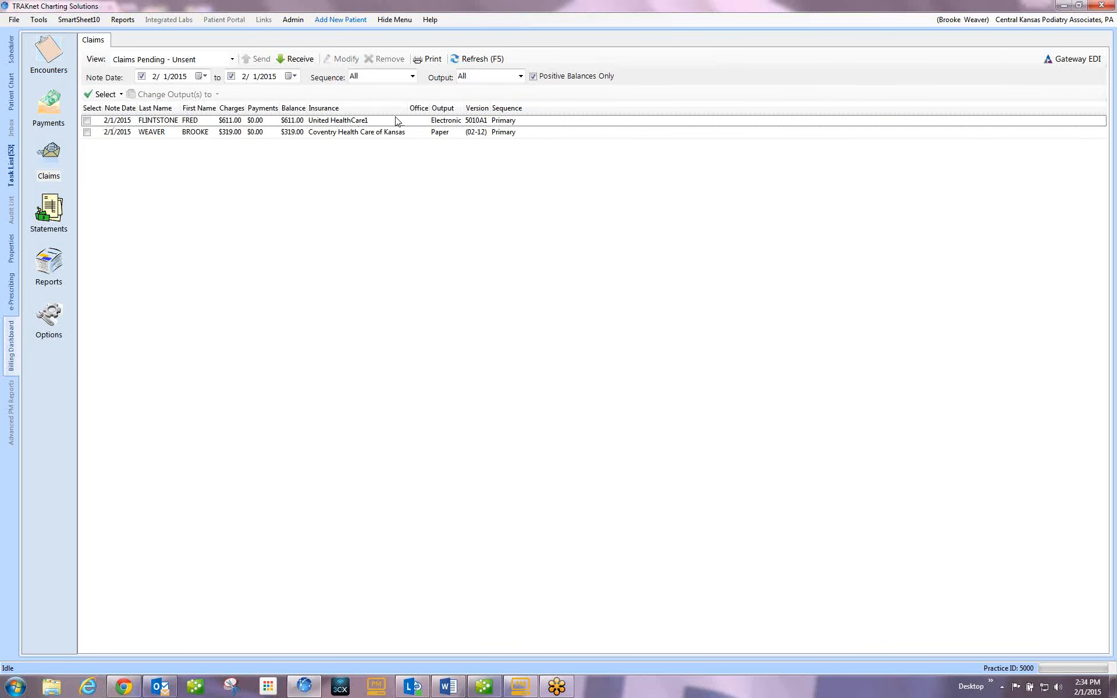
Filter the pending claims by Paper output, and restore the output filter to All with a refreshed list.
{"action": "left_click", "coordinate": [520, 76]}
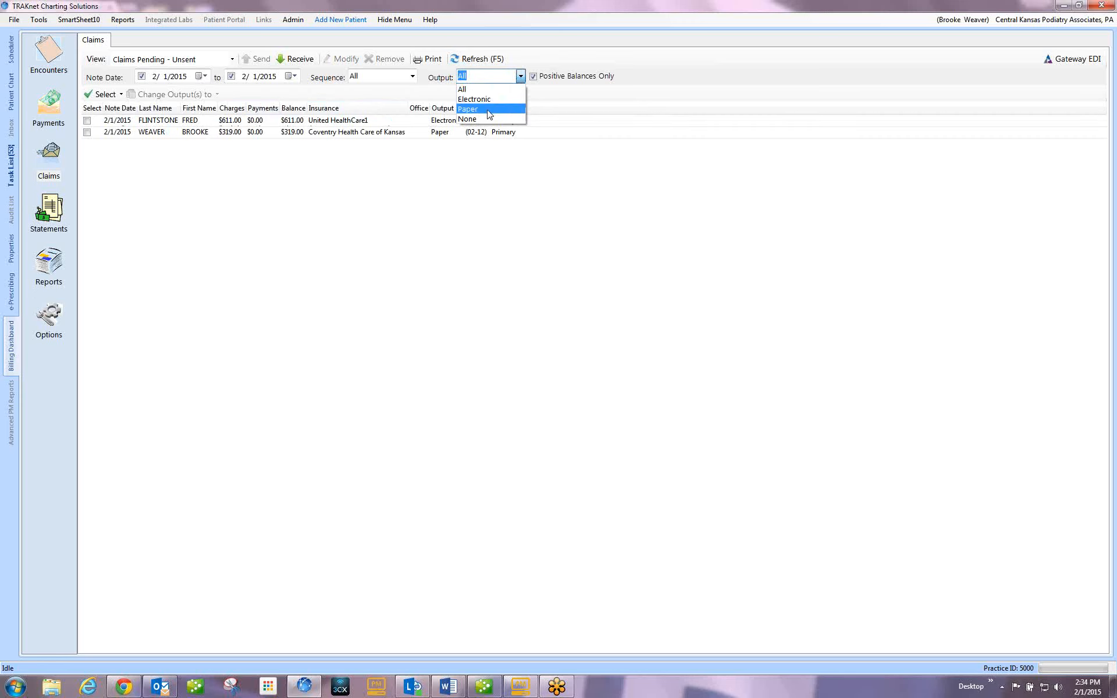
{"action": "left_click", "coordinate": [489, 110]}
{"action": "left_click", "coordinate": [469, 59]}
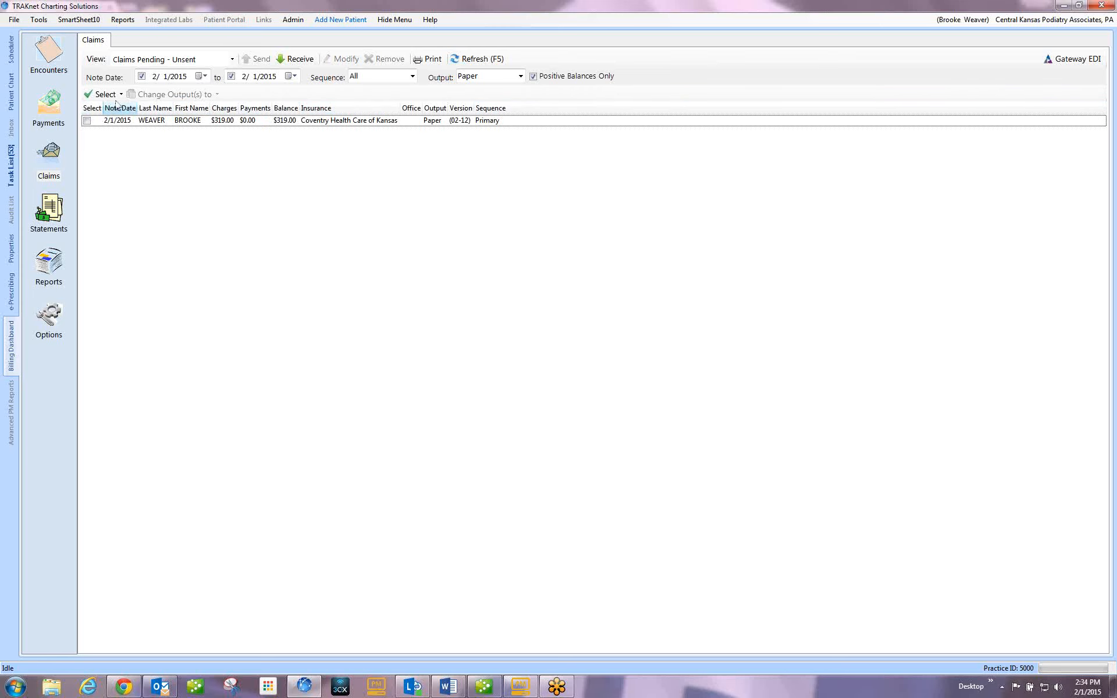
{"action": "left_click", "coordinate": [521, 76]}
{"action": "left_click", "coordinate": [475, 89]}
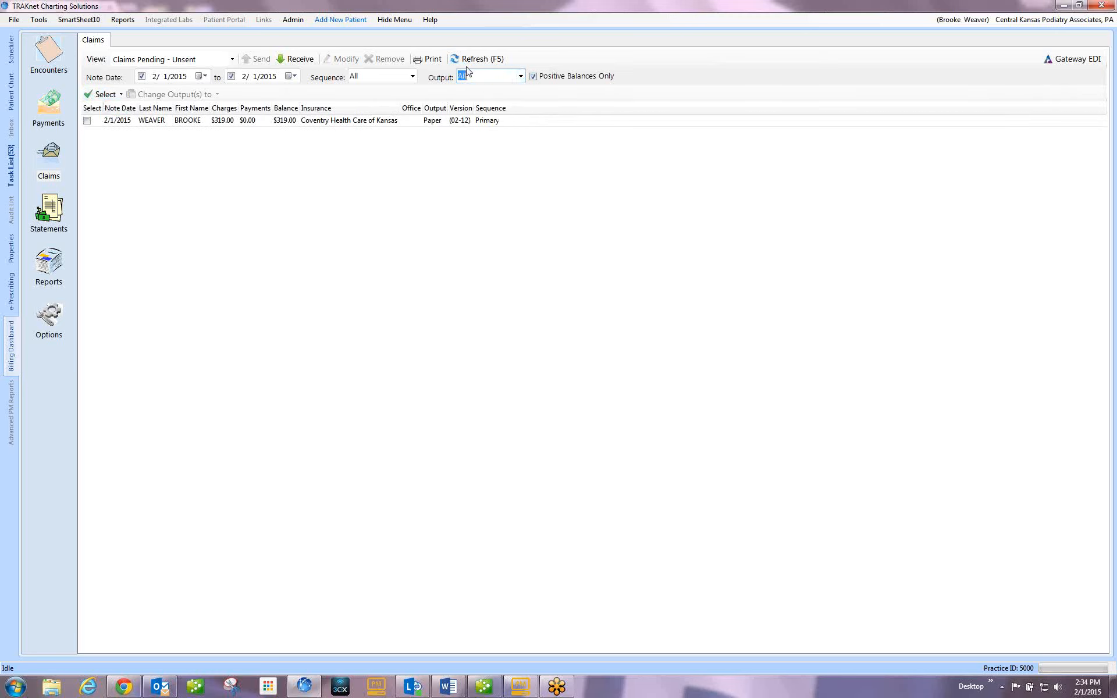
{"action": "left_click", "coordinate": [477, 59]}
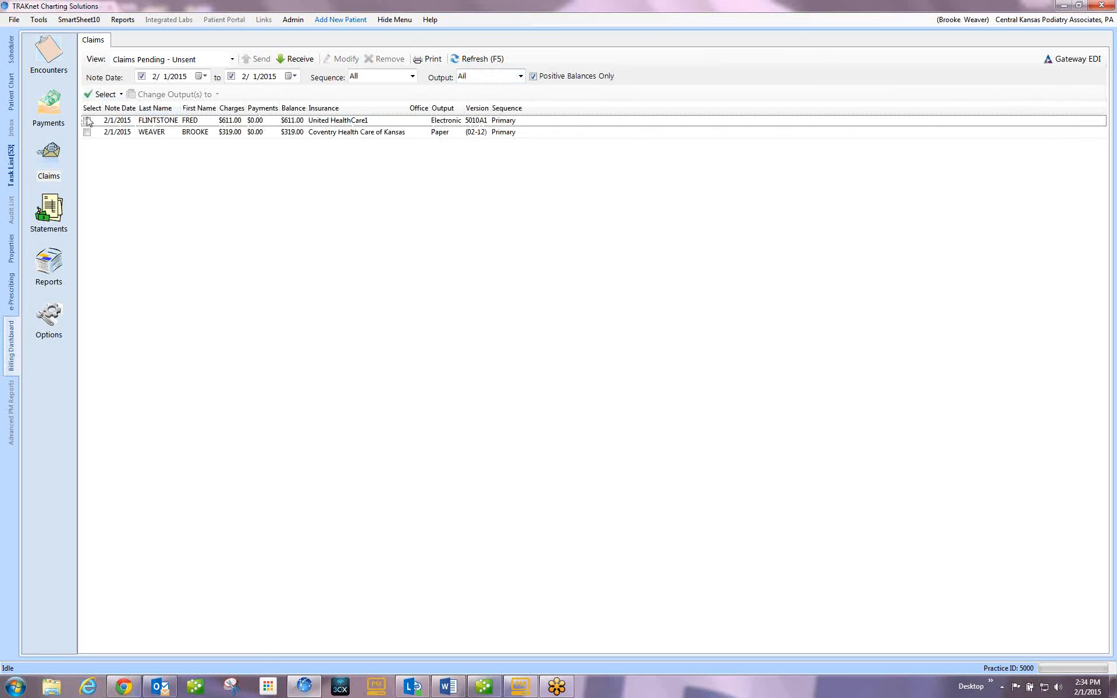
Select both pending unsent claims and change their output to Electronic.
{"action": "left_click", "coordinate": [88, 121]}
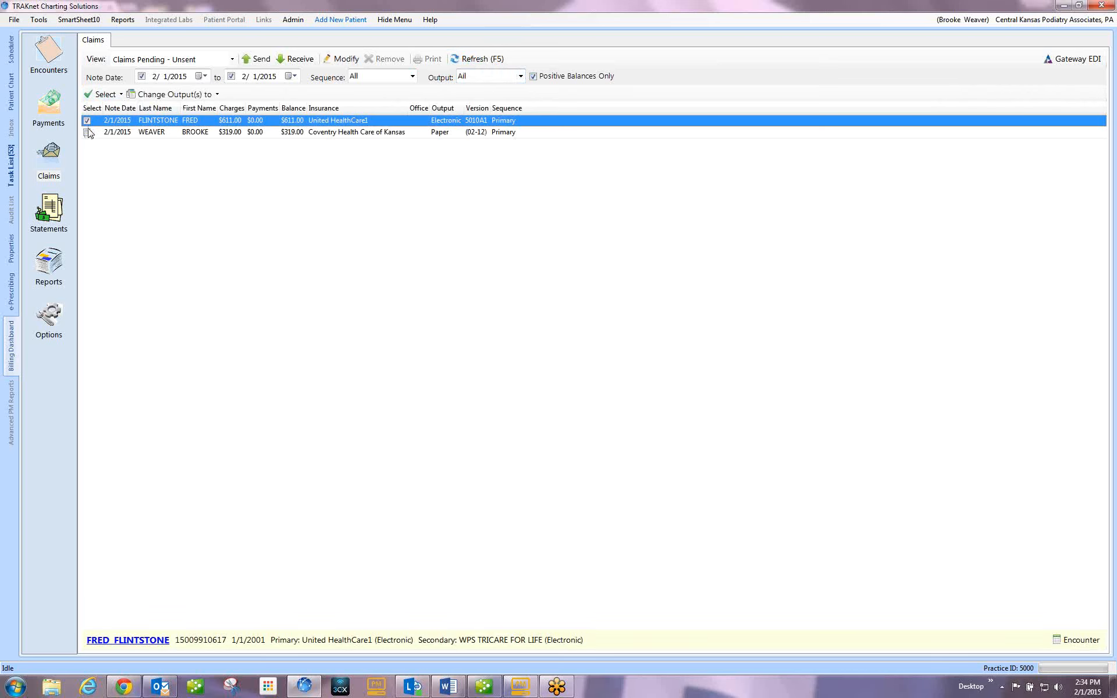
{"action": "left_click", "coordinate": [104, 94]}
{"action": "left_click", "coordinate": [109, 112]}
{"action": "left_click", "coordinate": [174, 95]}
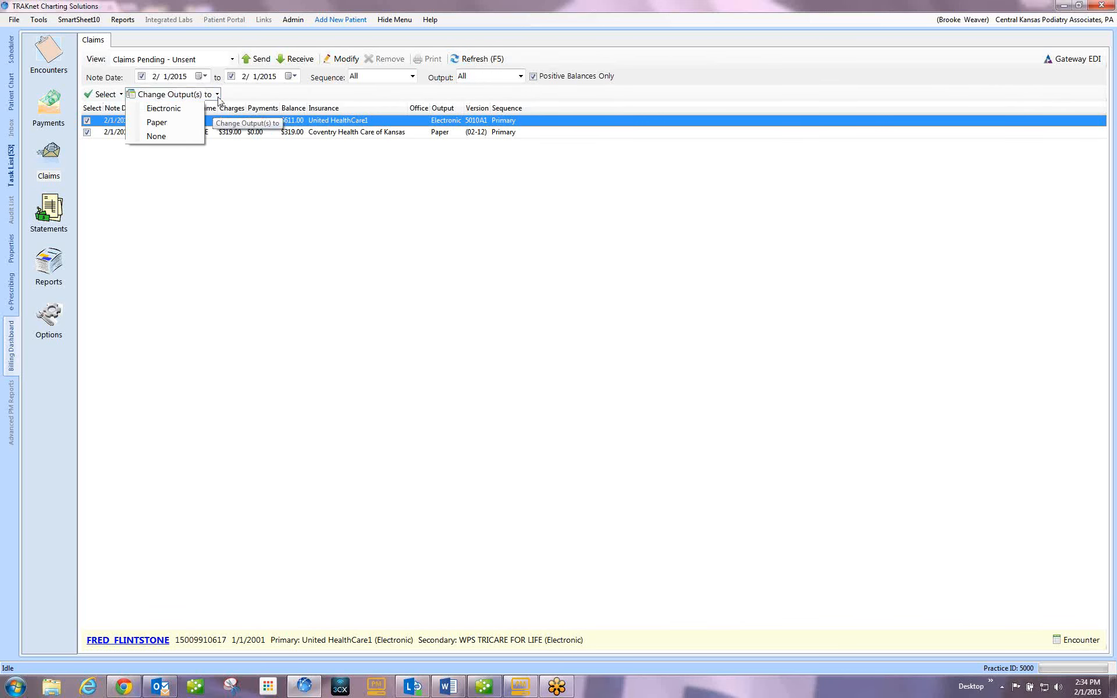
{"action": "left_click", "coordinate": [163, 108]}
{"action": "left_click", "coordinate": [602, 383]}
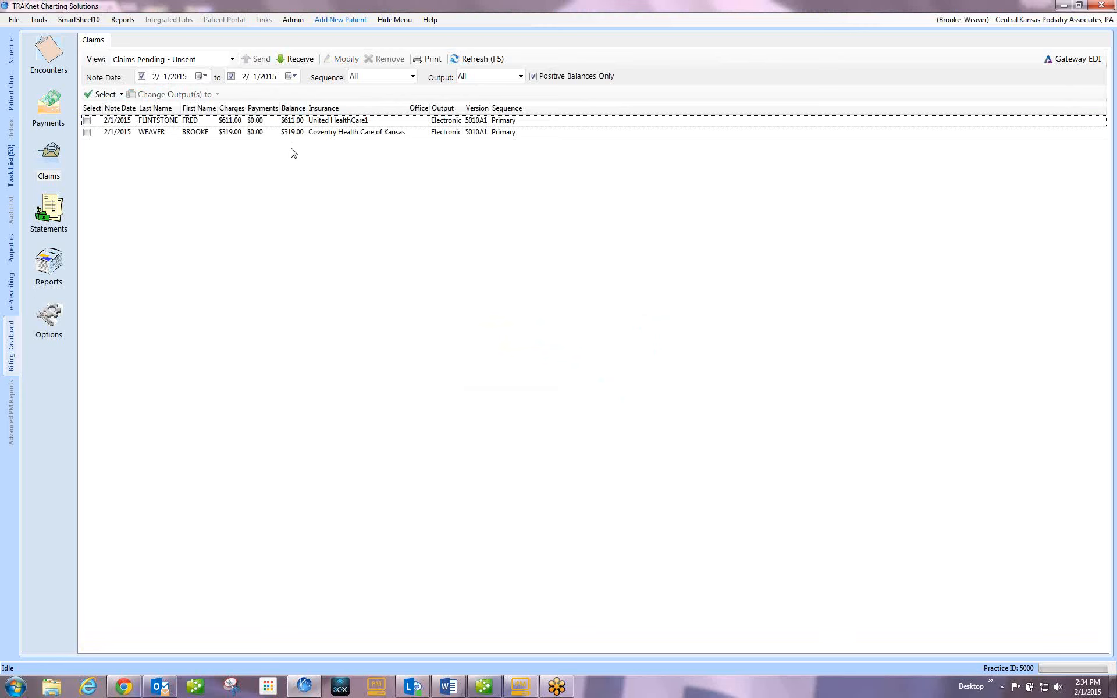
{"action": "left_click", "coordinate": [412, 76]}
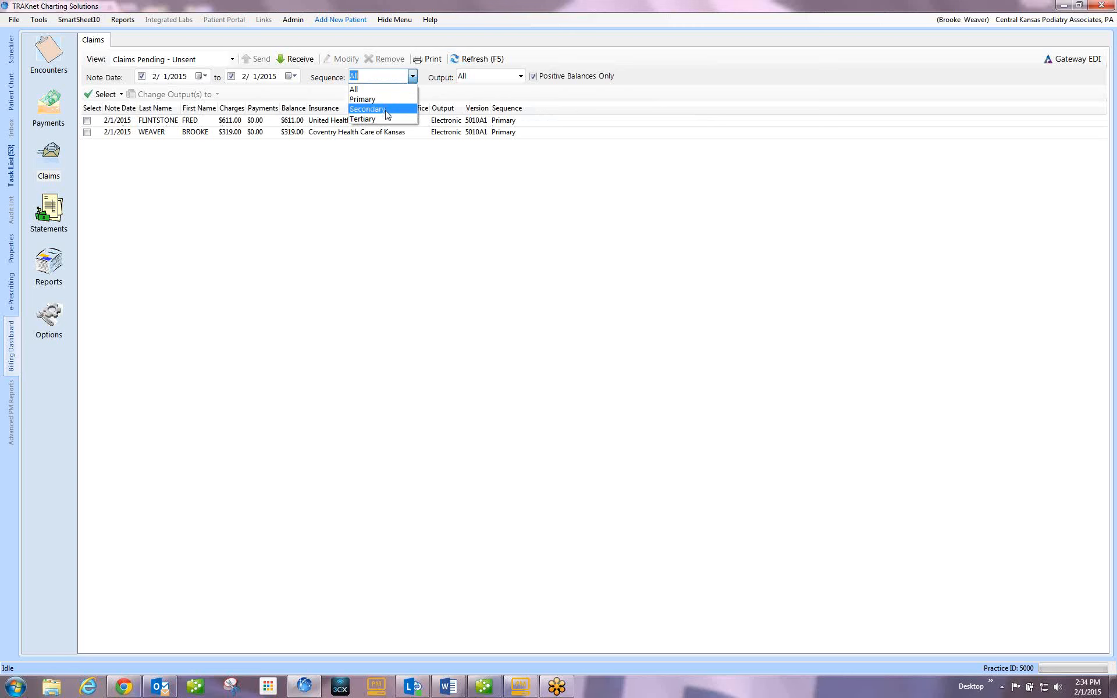
{"action": "left_click", "coordinate": [413, 79]}
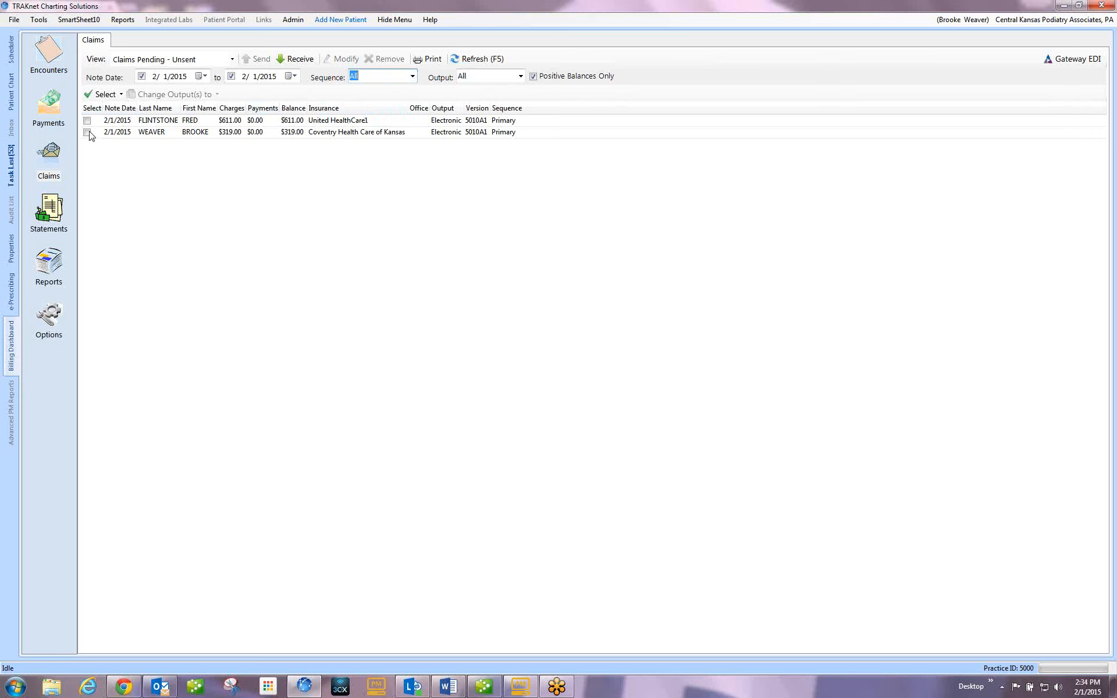
Filter the 2/1/2015 payments to unapplied ones only, refresh the list, and open the patient's $40 cash payment.
{"action": "left_click", "coordinate": [51, 105]}
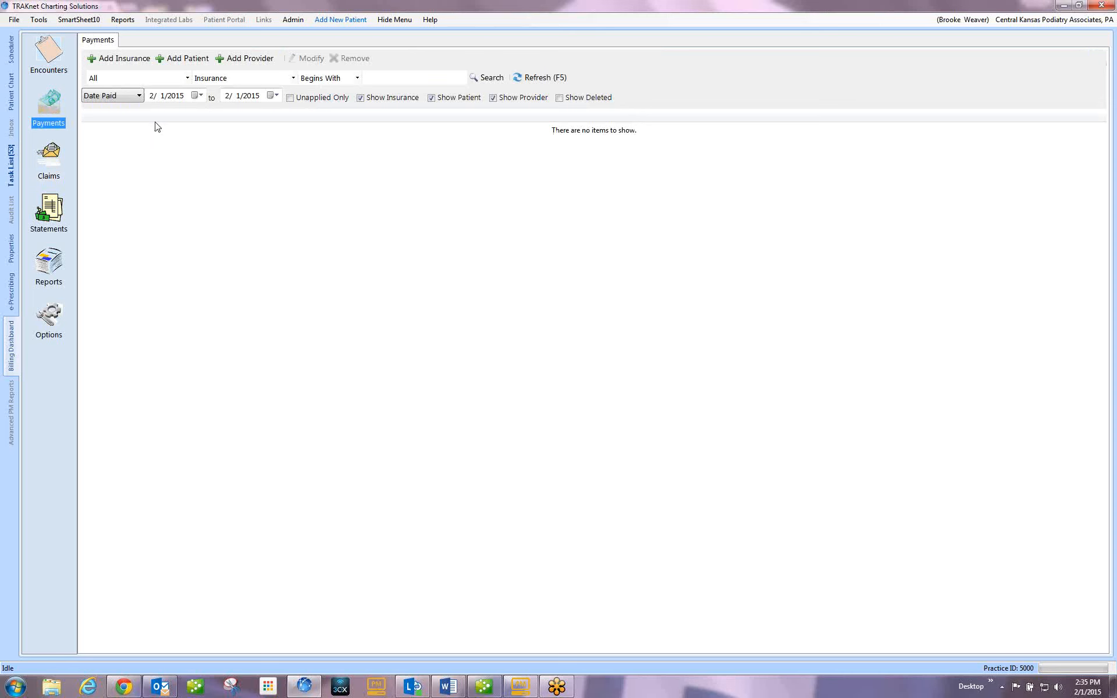
{"action": "left_click", "coordinate": [290, 98]}
{"action": "left_click", "coordinate": [534, 83]}
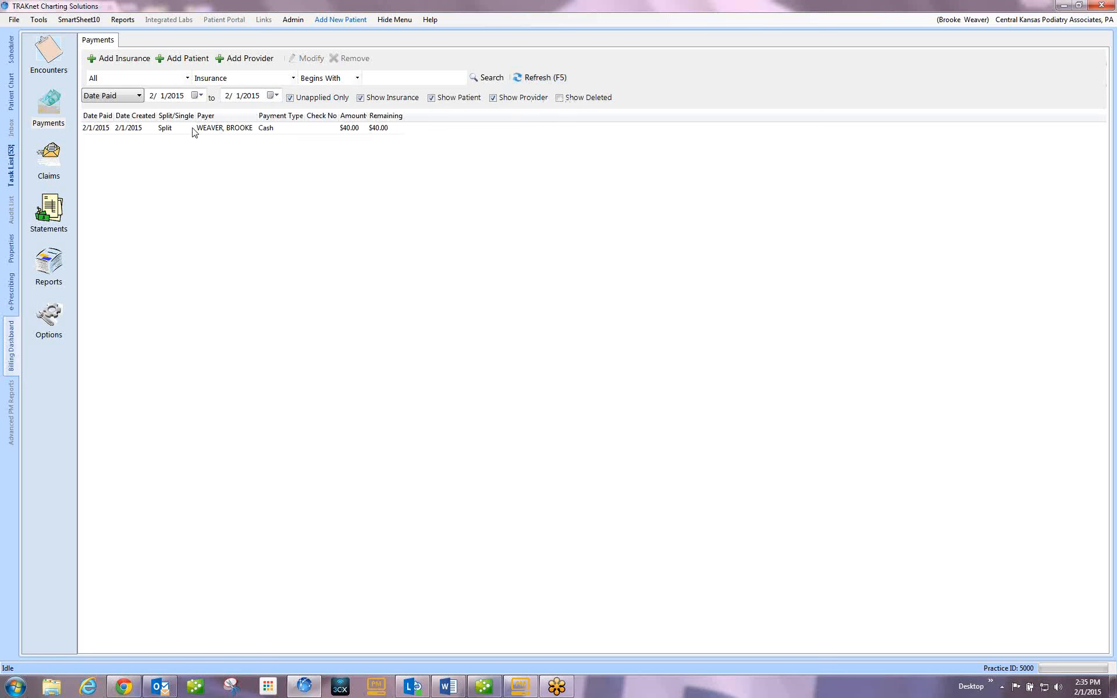
{"action": "left_click", "coordinate": [290, 98]}
{"action": "double_click", "coordinate": [236, 129]}
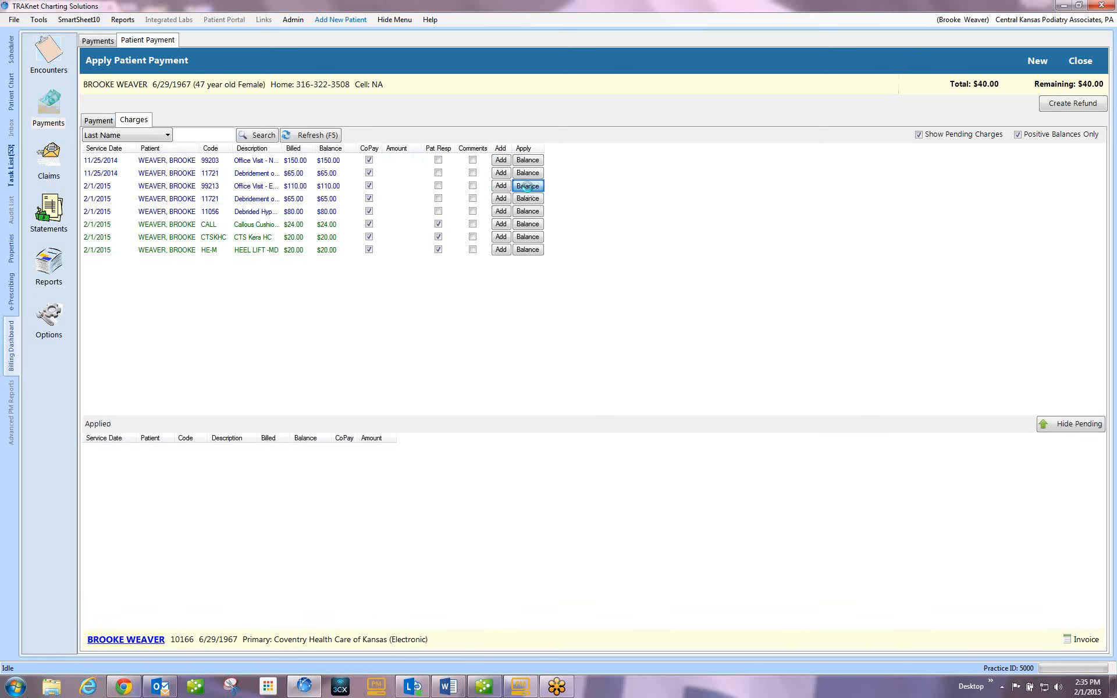
Apply the $40 co-pay to the 2/1/2015 office visit charge 99213, and remove that applied payment again.
{"action": "left_click", "coordinate": [527, 186]}
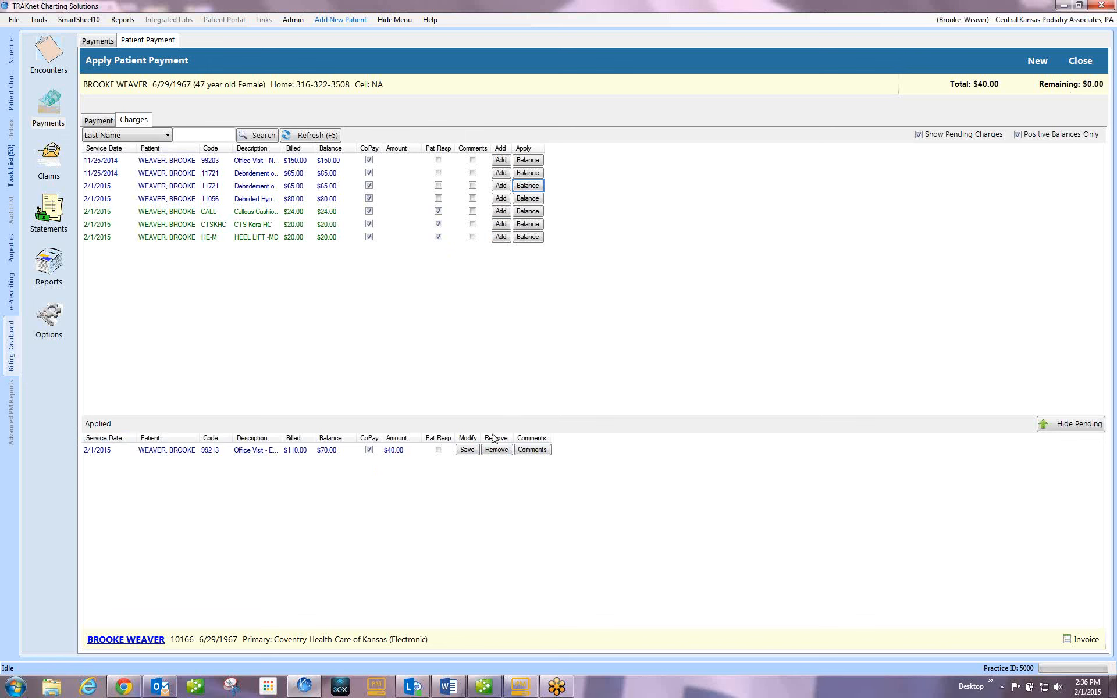
{"action": "left_click", "coordinate": [498, 456]}
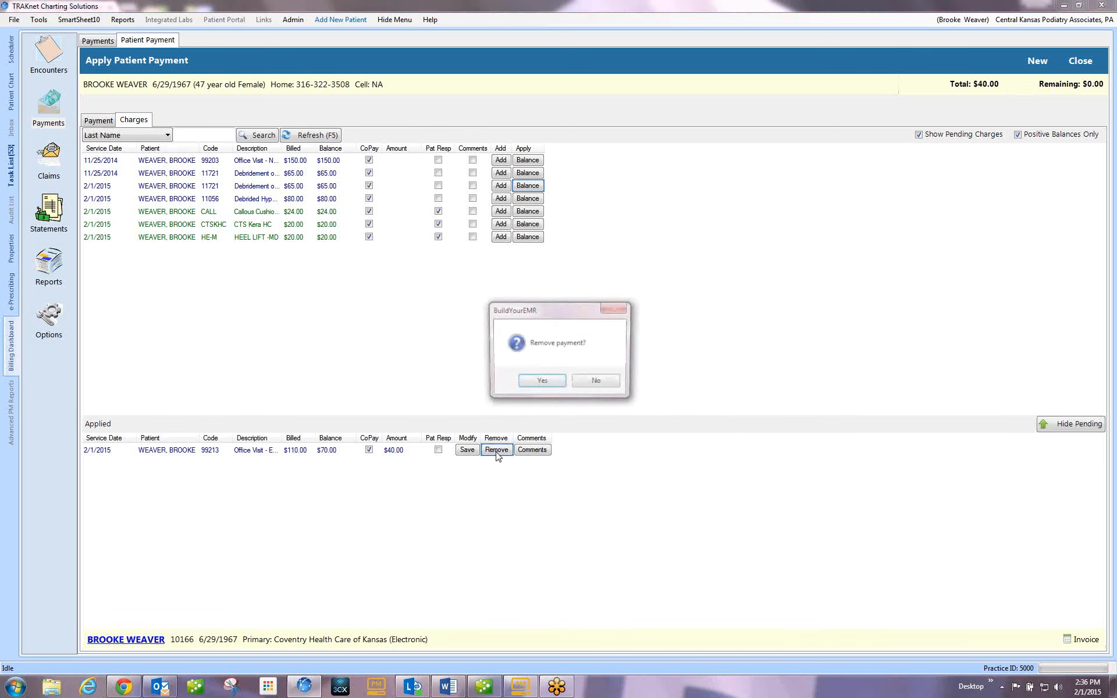
{"action": "left_click", "coordinate": [543, 386]}
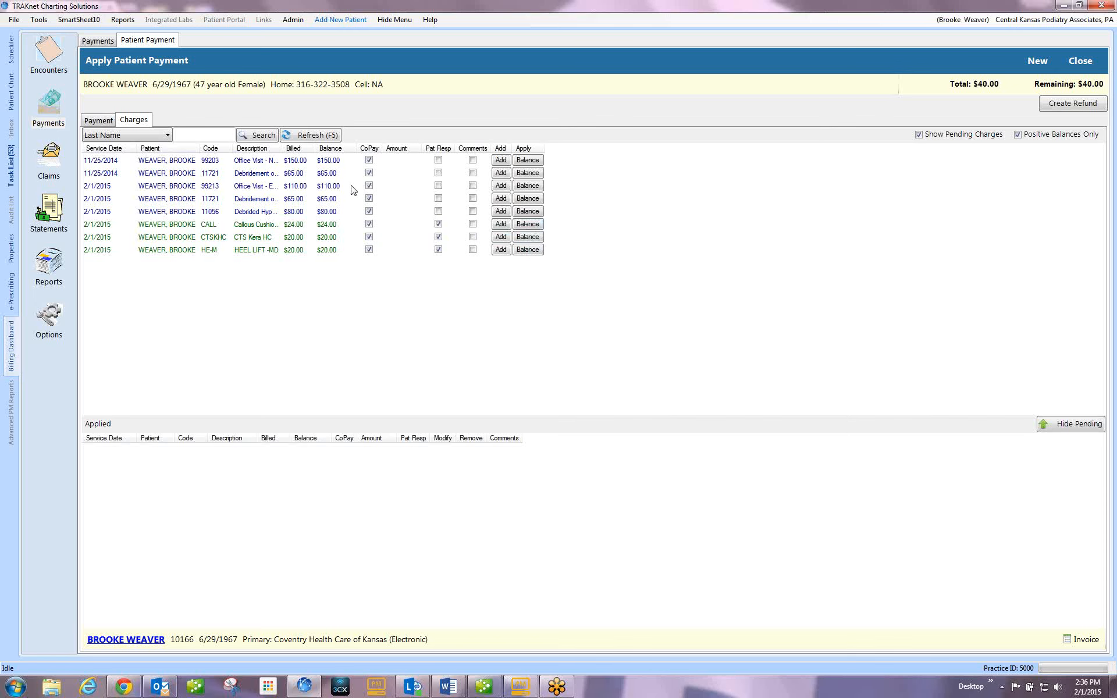
Apply the full $40 co-pay to the 2/1/2015 office visit charge 99213 and close the payment.
{"action": "left_click", "coordinate": [528, 187]}
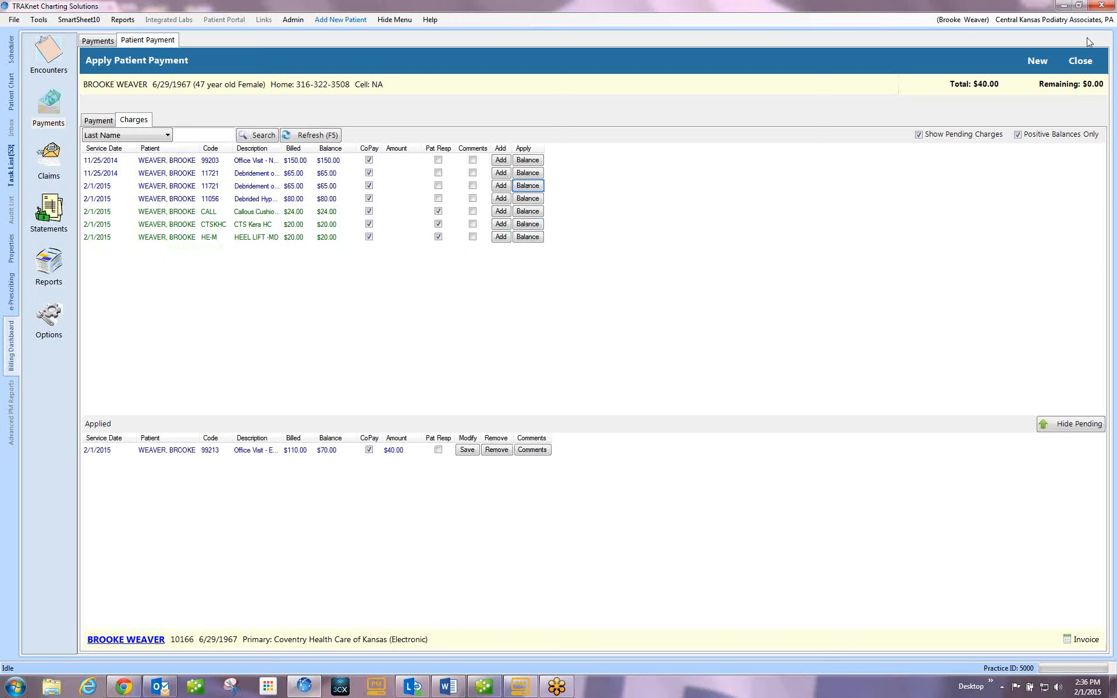
{"action": "left_click", "coordinate": [1081, 61]}
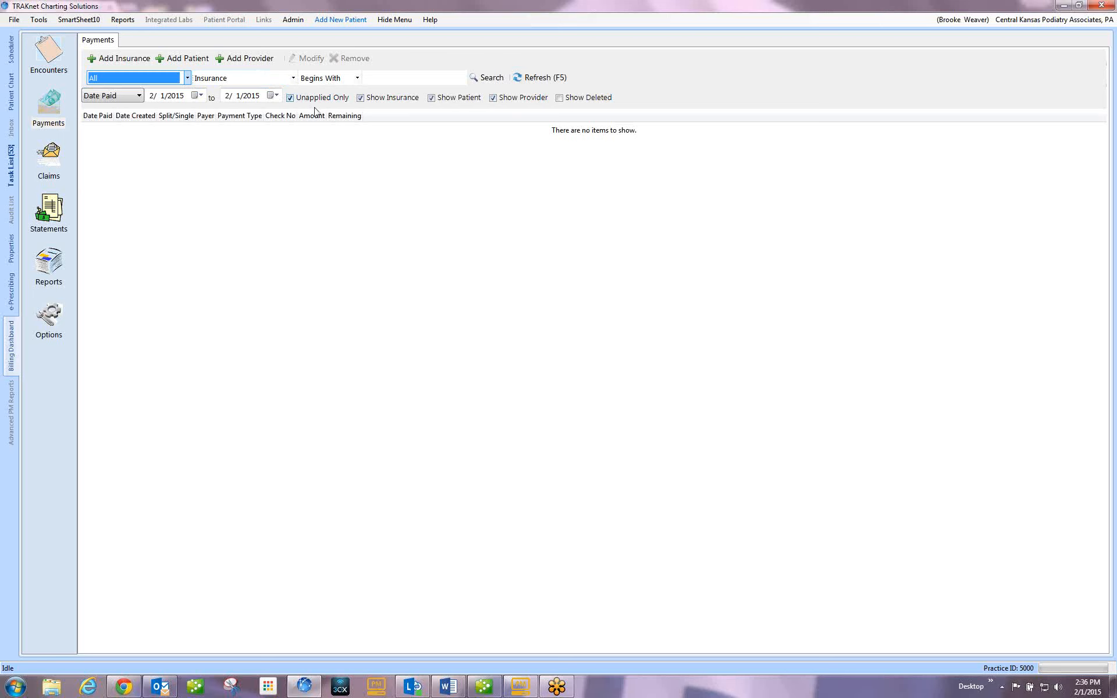
Add a new patient payment for the patient looked up by last name, and save it as $50 cash.
{"action": "left_click", "coordinate": [178, 60]}
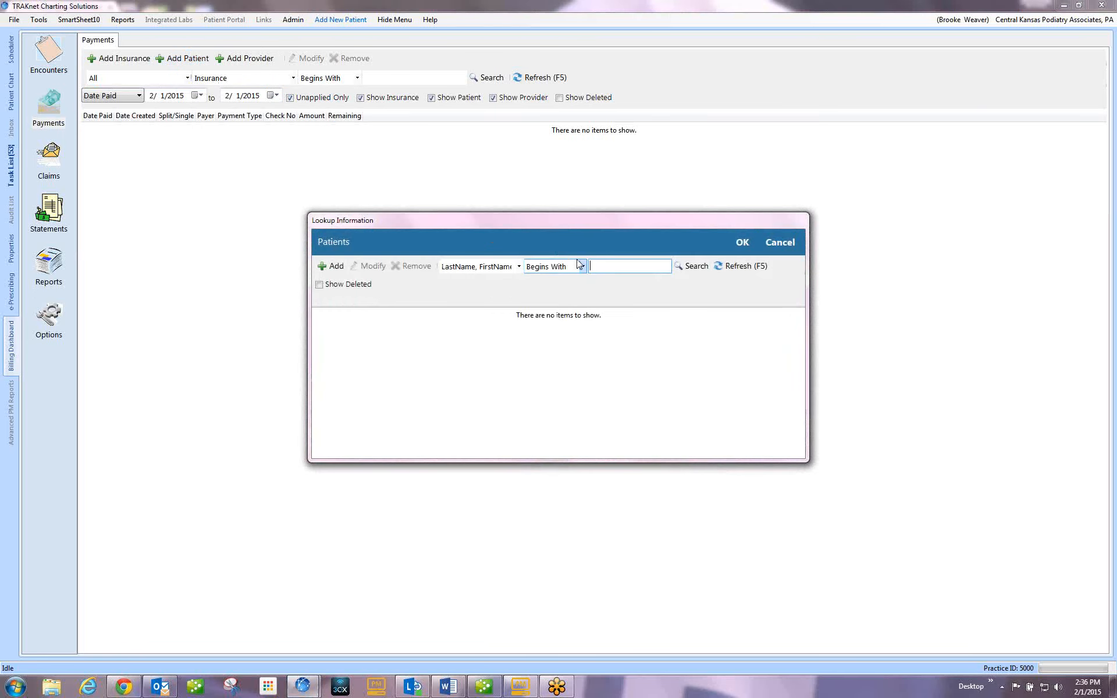
{"action": "type", "text": "weaver"}
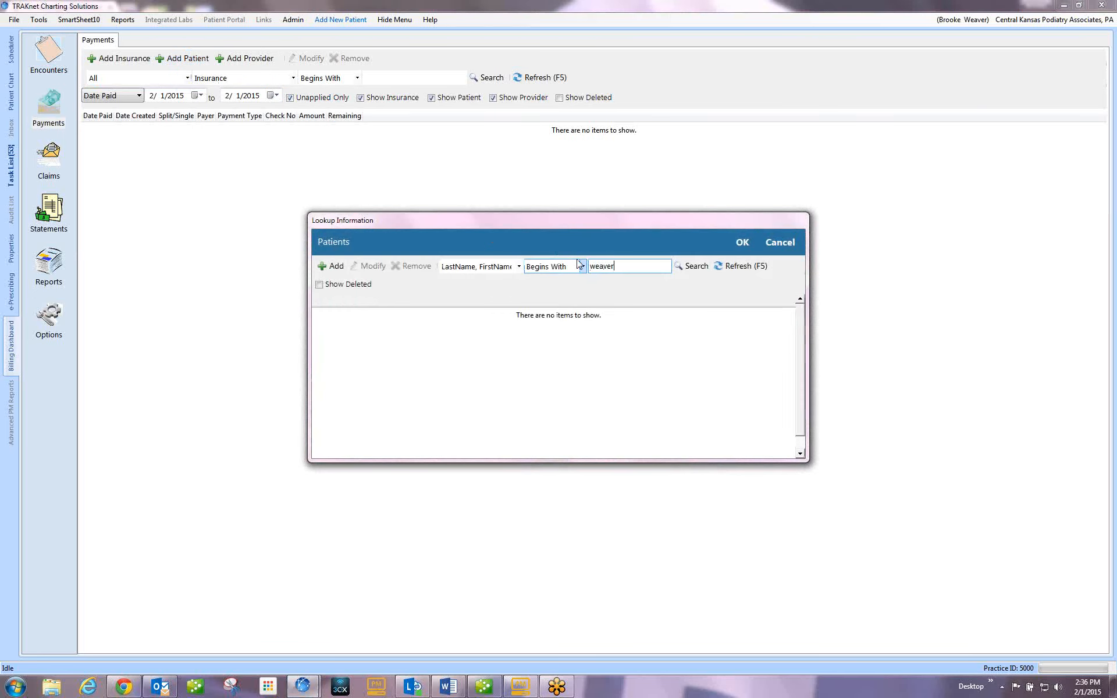
{"action": "left_click", "coordinate": [429, 356]}
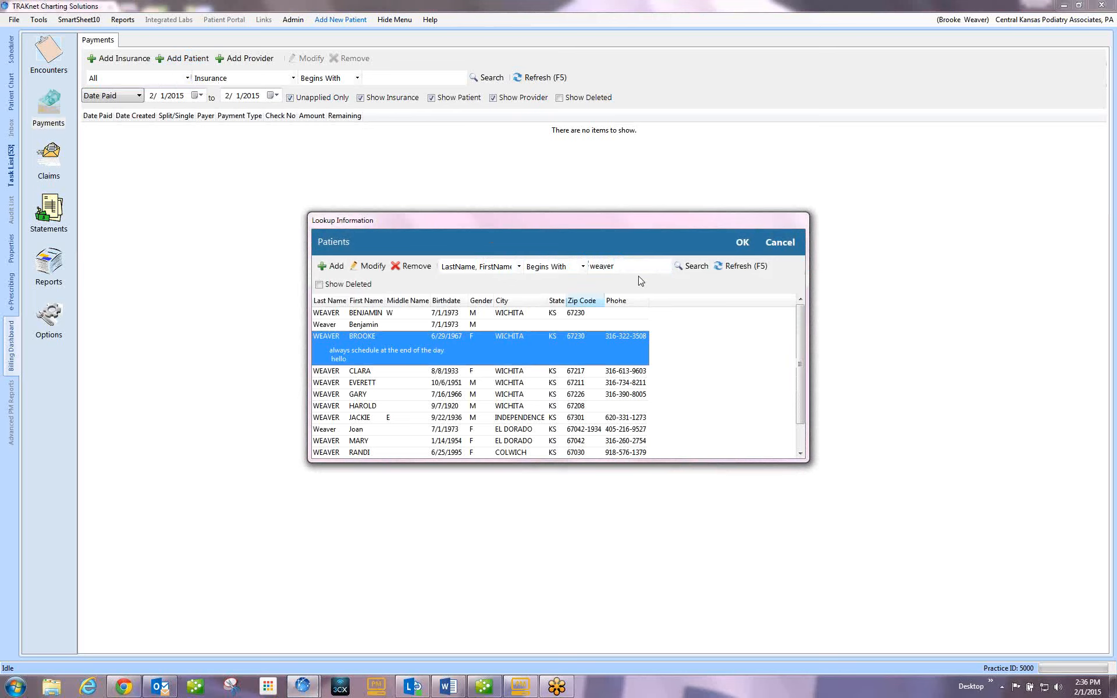
{"action": "left_click", "coordinate": [740, 243]}
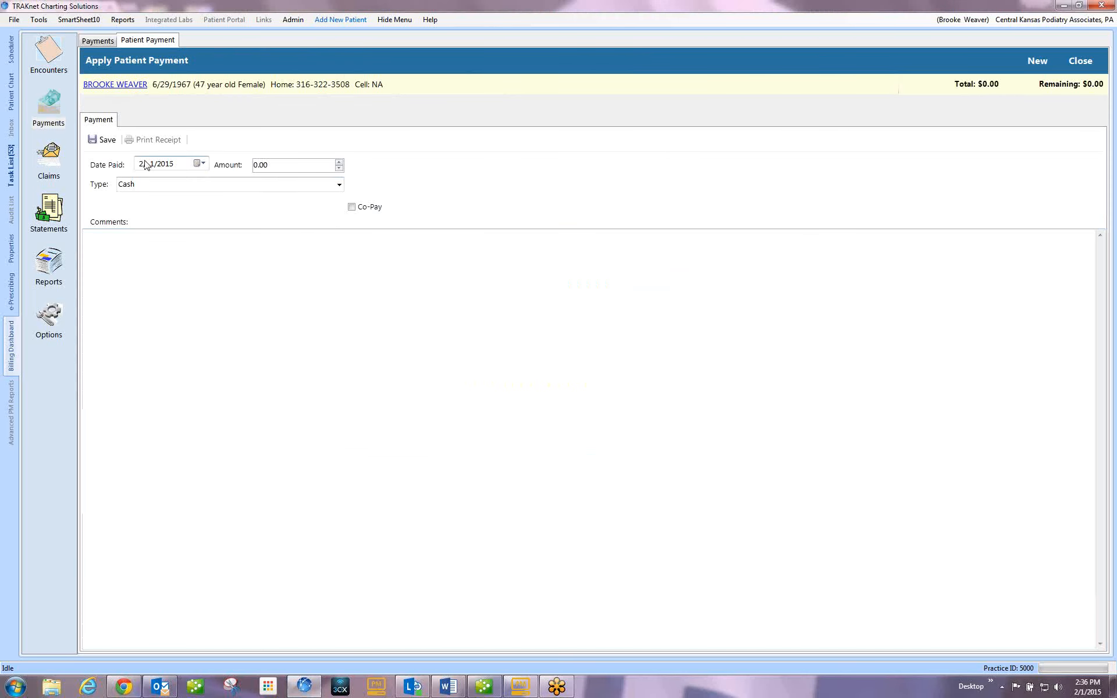
{"action": "left_click_drag", "start_coordinate": [287, 165], "coordinate": [246, 164]}
{"action": "type", "text": "50"}
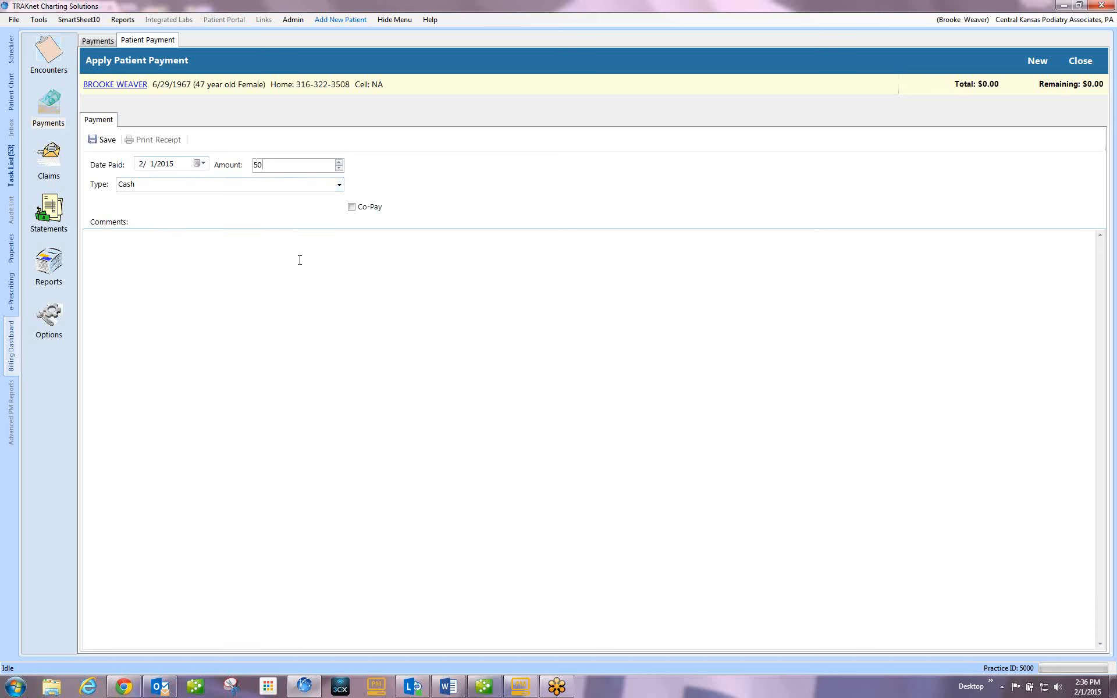
{"action": "left_click", "coordinate": [102, 142]}
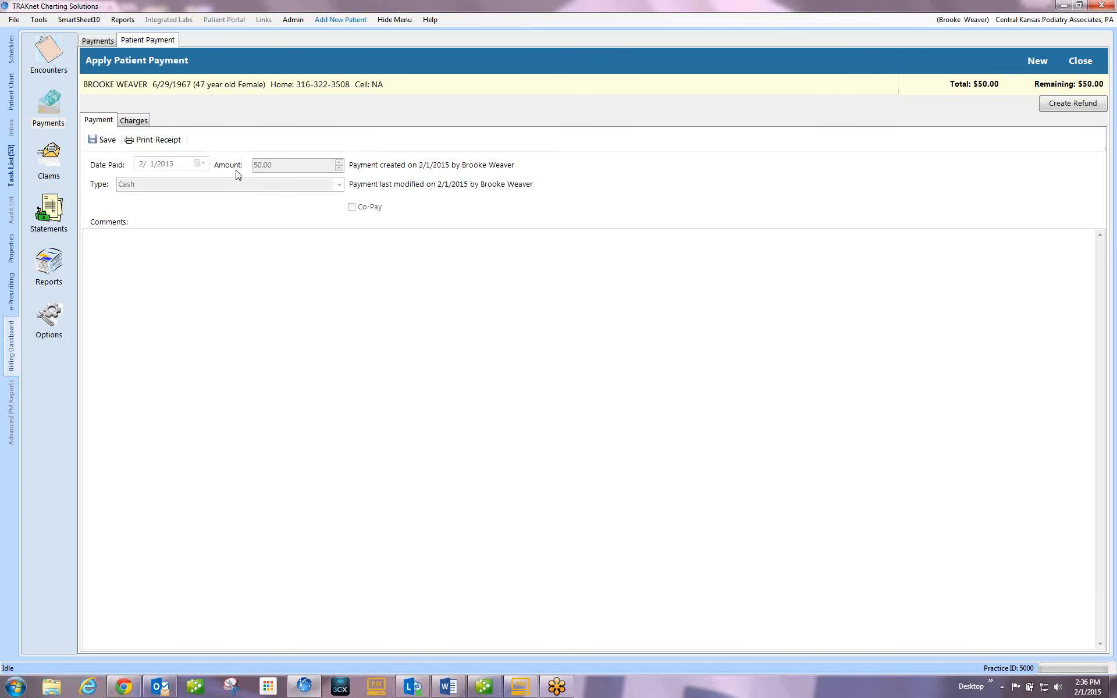
Apply $20 of the payment to the HE-M charge, $20 to CALL and the remaining $10 to CTSKHC, and close the payment.
{"action": "left_click", "coordinate": [140, 126]}
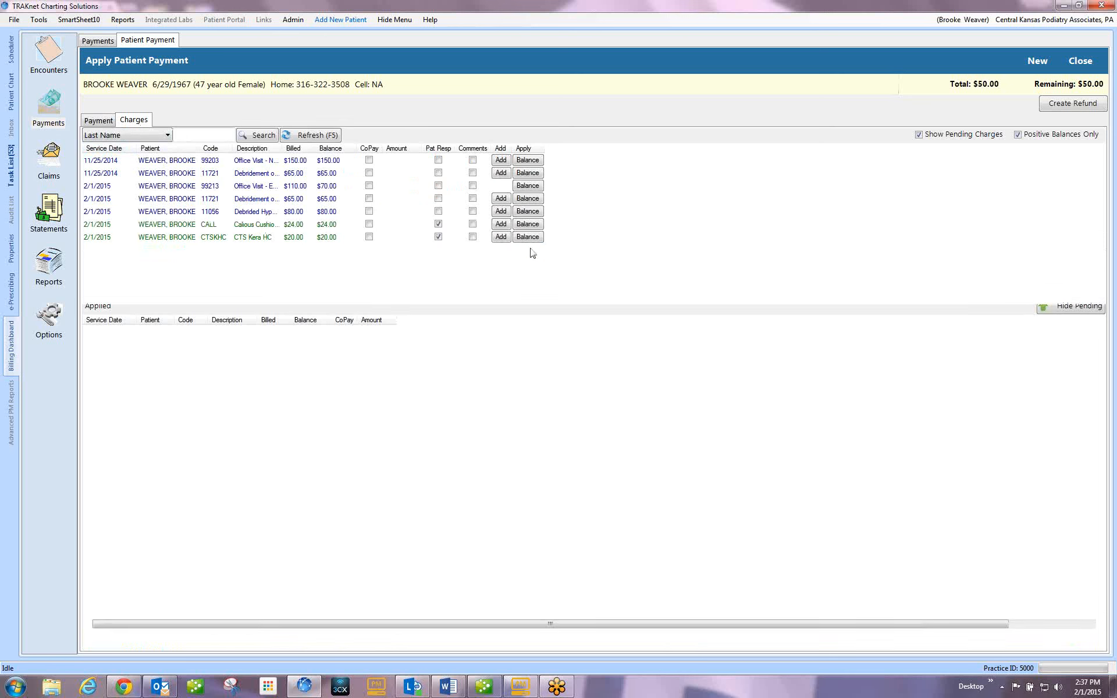
{"action": "left_click", "coordinate": [529, 250]}
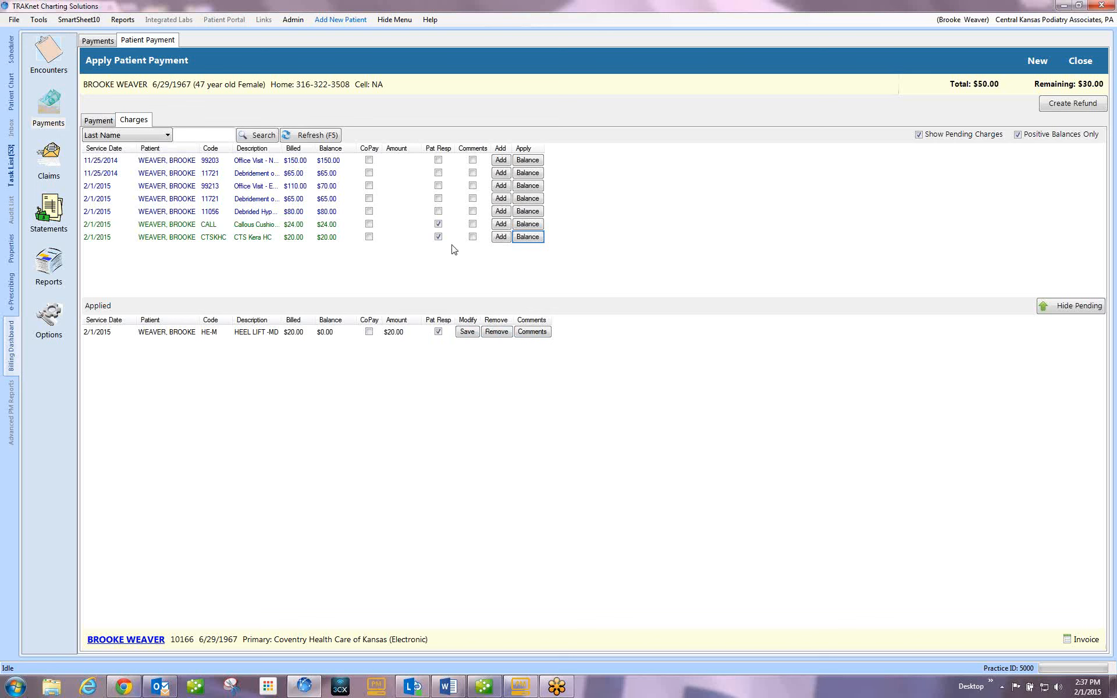
{"action": "left_click", "coordinate": [404, 229]}
{"action": "left_click", "coordinate": [402, 224]}
{"action": "left_click", "coordinate": [500, 226]}
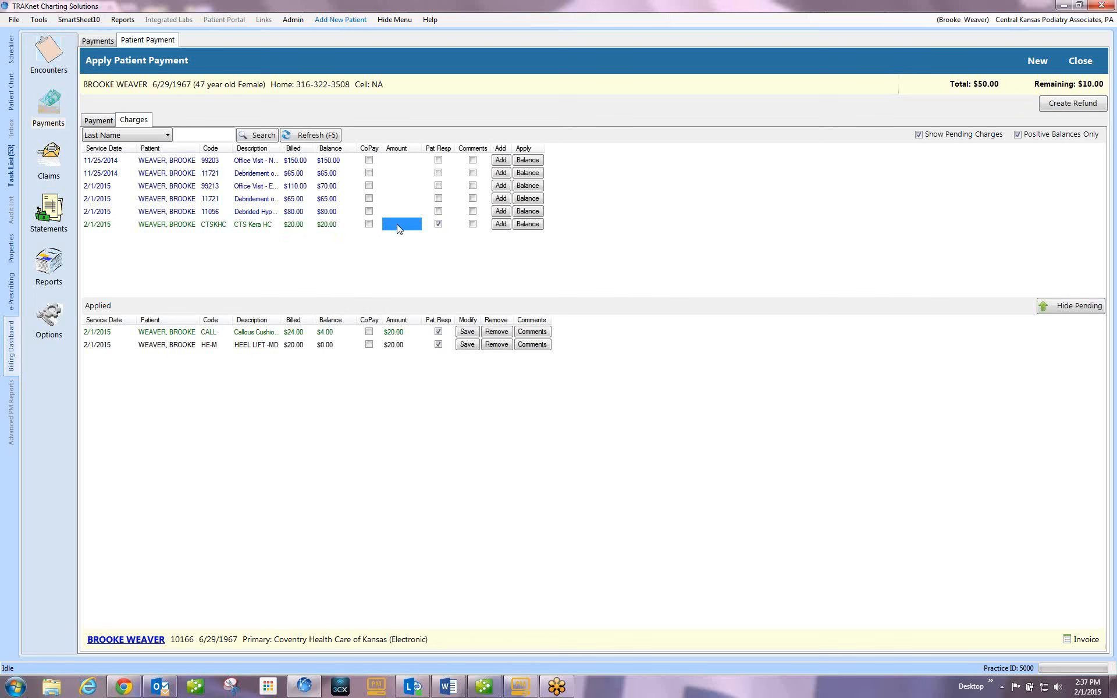
{"action": "left_click", "coordinate": [528, 224]}
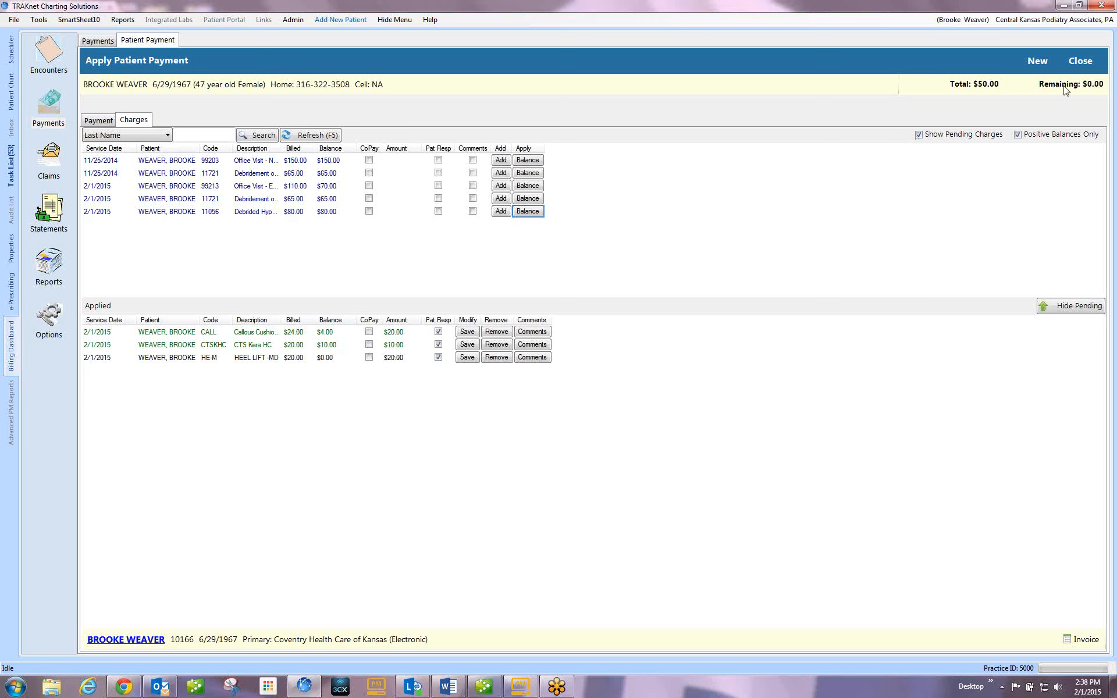
{"action": "left_click", "coordinate": [1086, 63]}
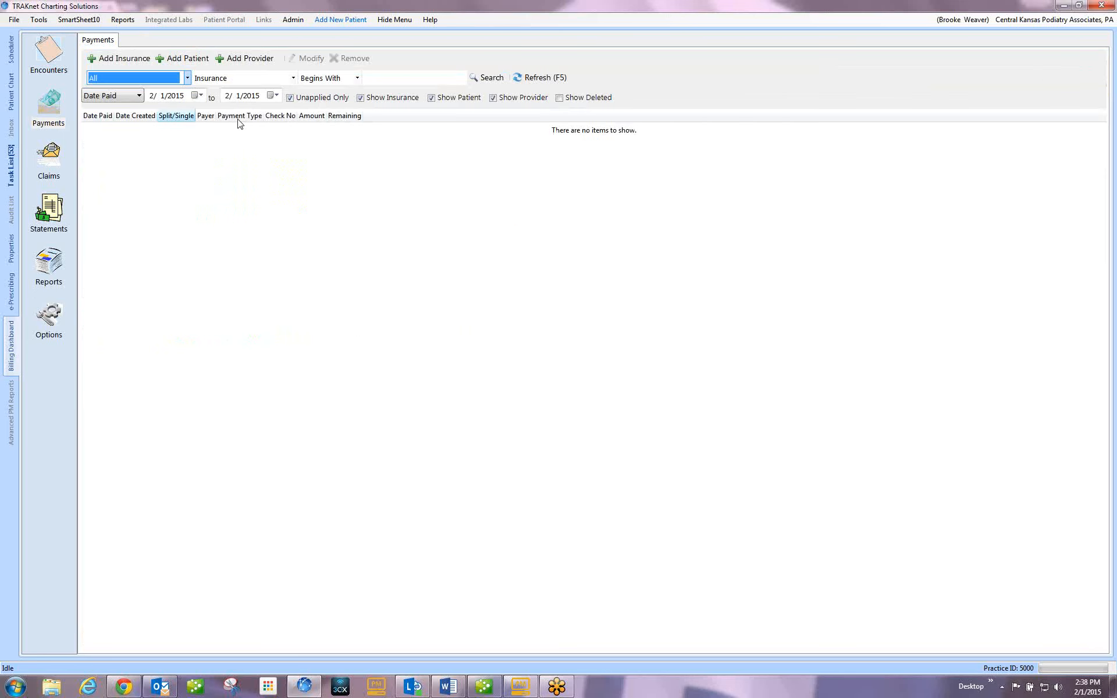
Start a new insurance payment from Coventry Health Care of Kansas, finding the insurer by searching for "cove".
{"action": "left_click", "coordinate": [122, 58]}
{"action": "type", "text": "cove"}
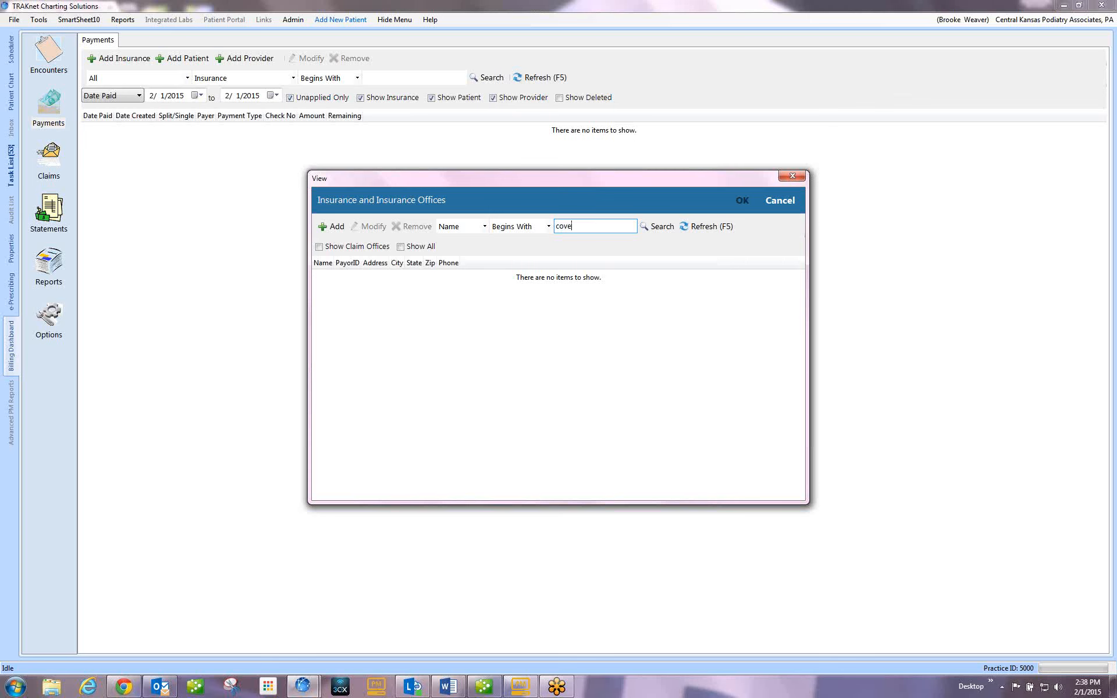
{"action": "double_click", "coordinate": [586, 227]}
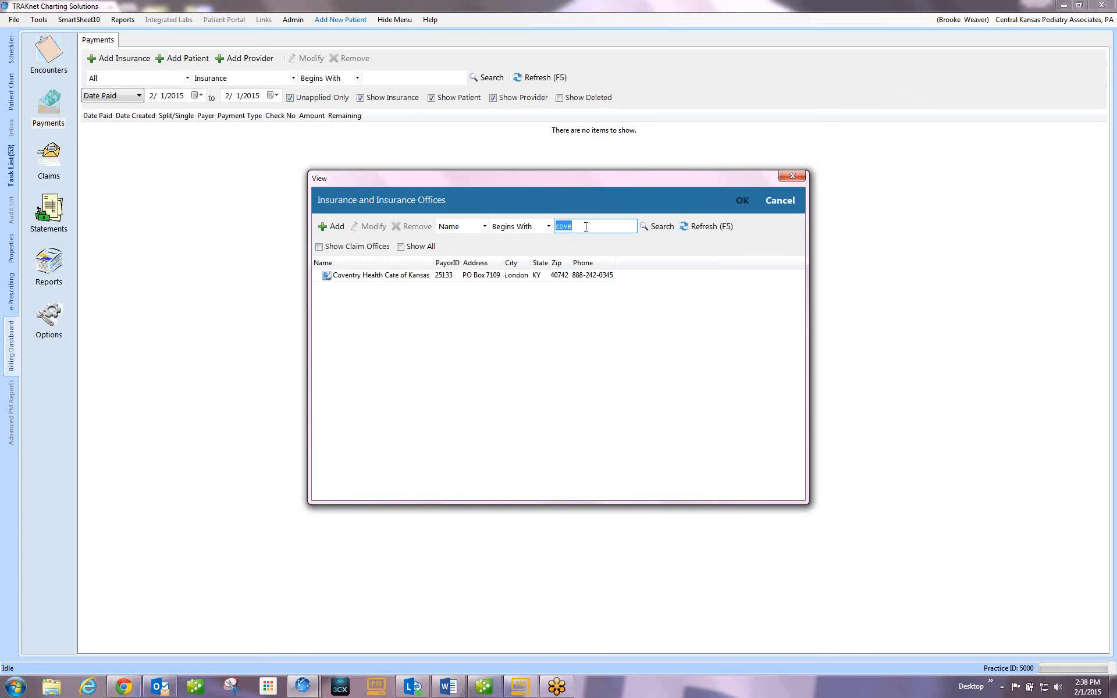
{"action": "left_click", "coordinate": [400, 275]}
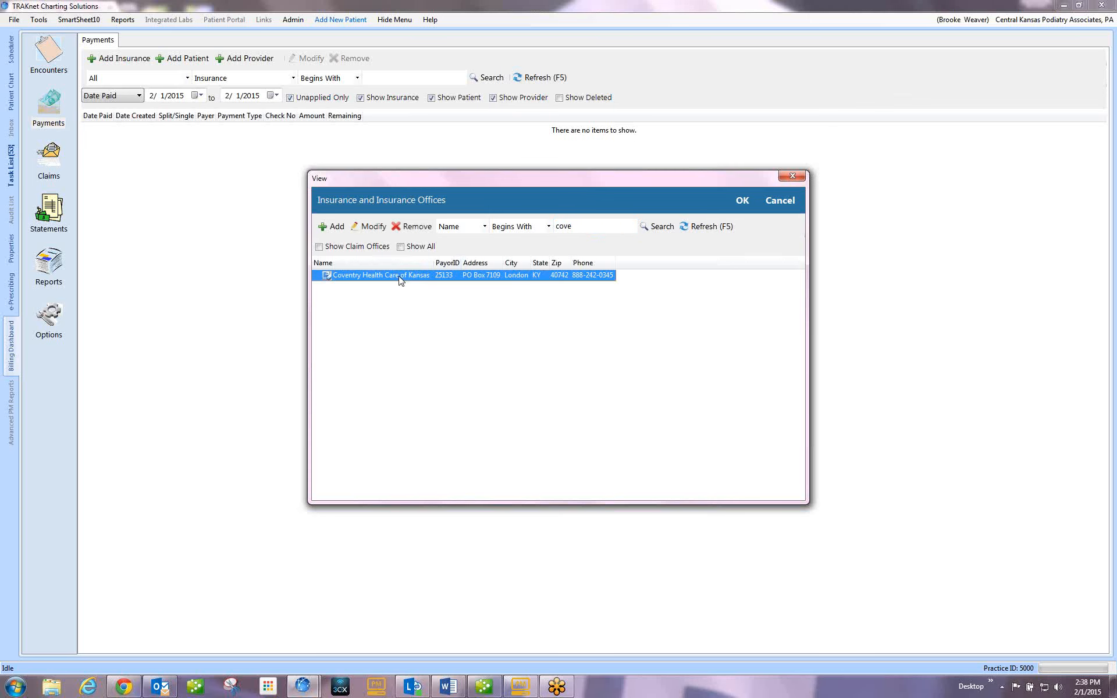
{"action": "left_click", "coordinate": [737, 204]}
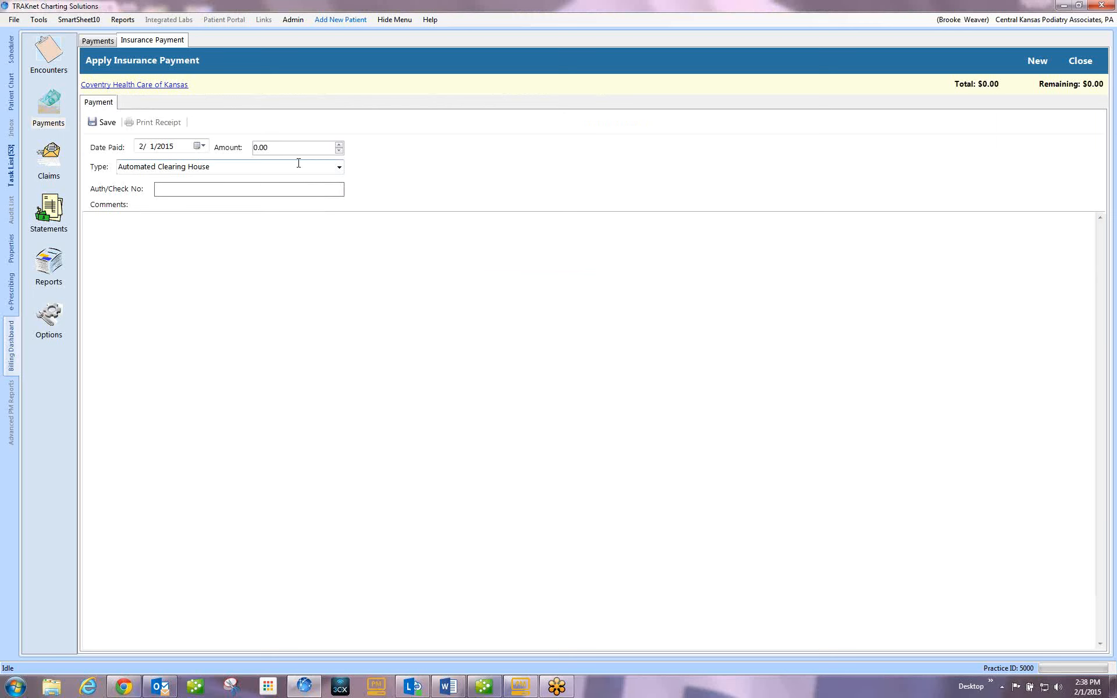
{"action": "left_click", "coordinate": [339, 167]}
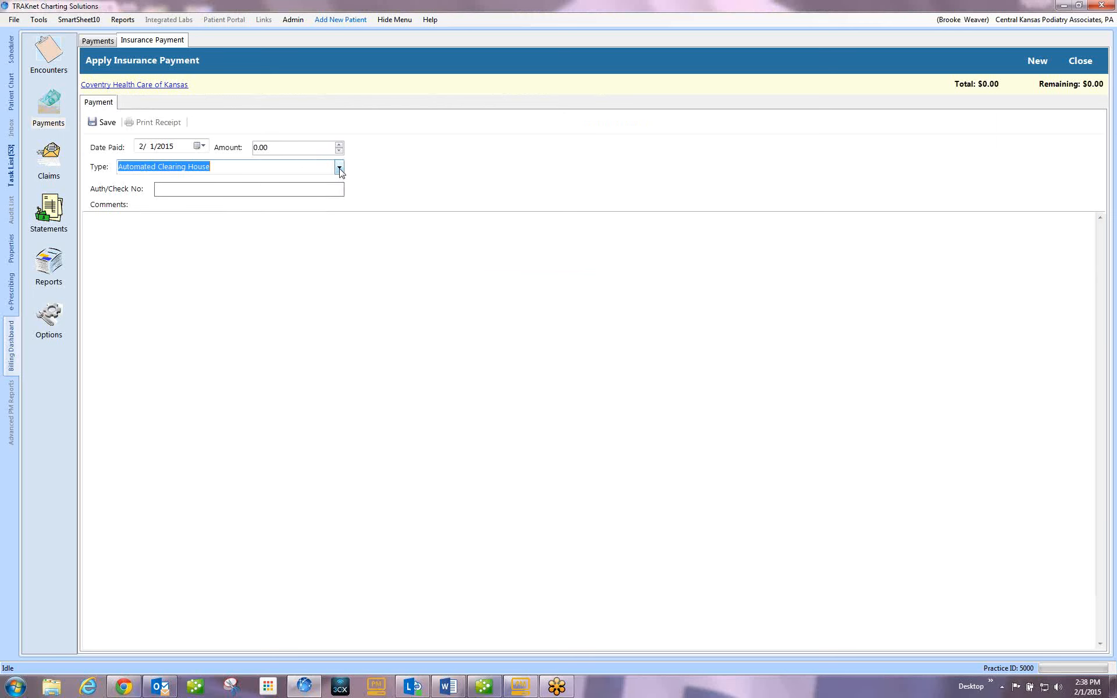
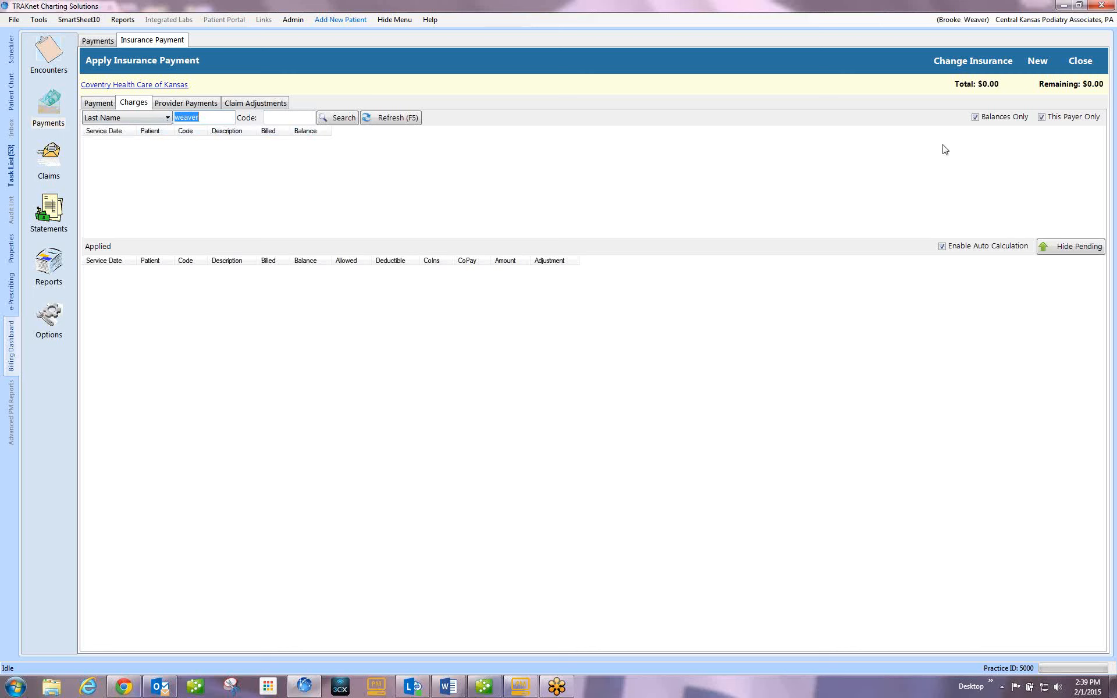
List the patient's charges with a balance for all payers instead of this payer only, and enlarge the pending charges area.
{"action": "left_click", "coordinate": [1042, 117]}
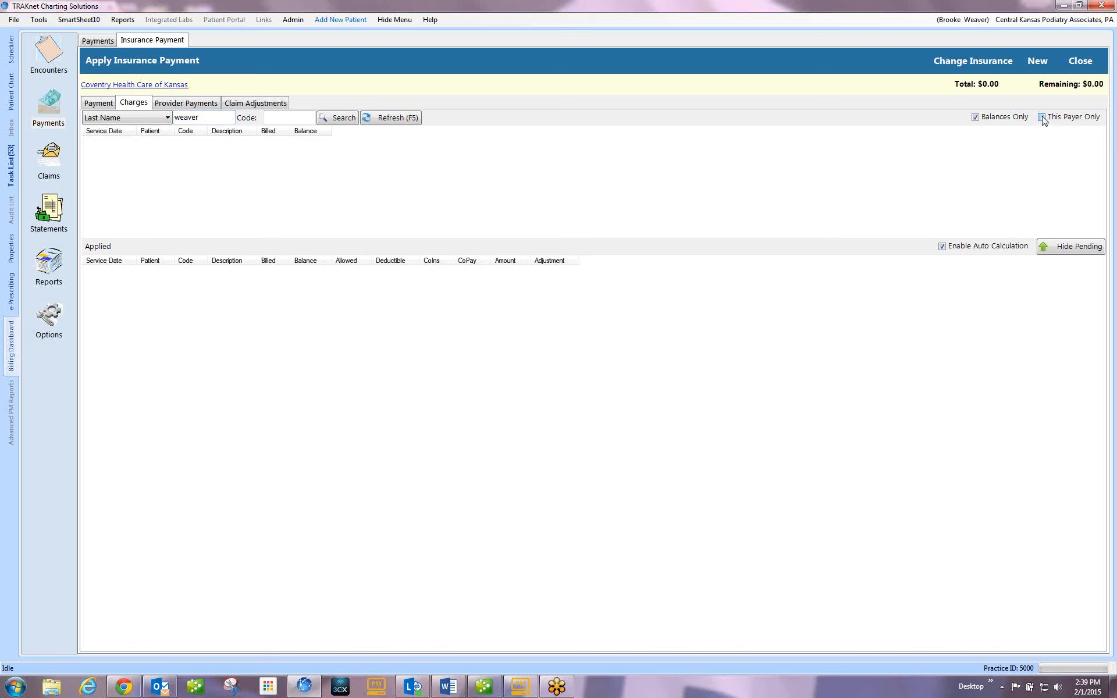
{"action": "left_click", "coordinate": [392, 120]}
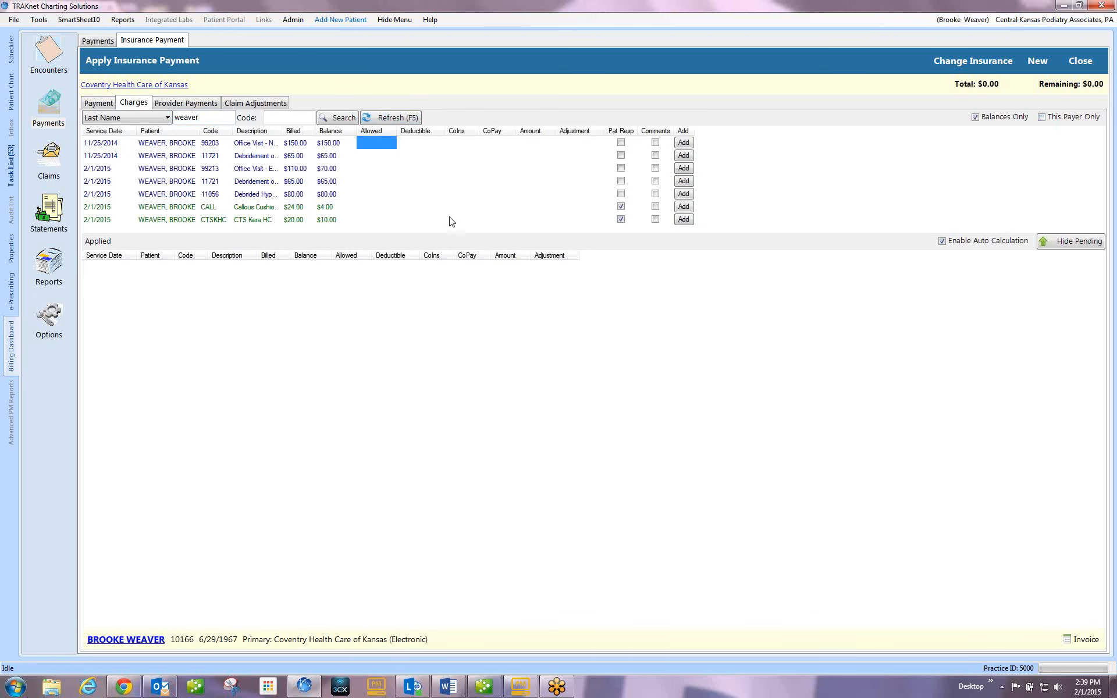
{"action": "left_click_drag", "start_coordinate": [463, 231], "coordinate": [464, 315]}
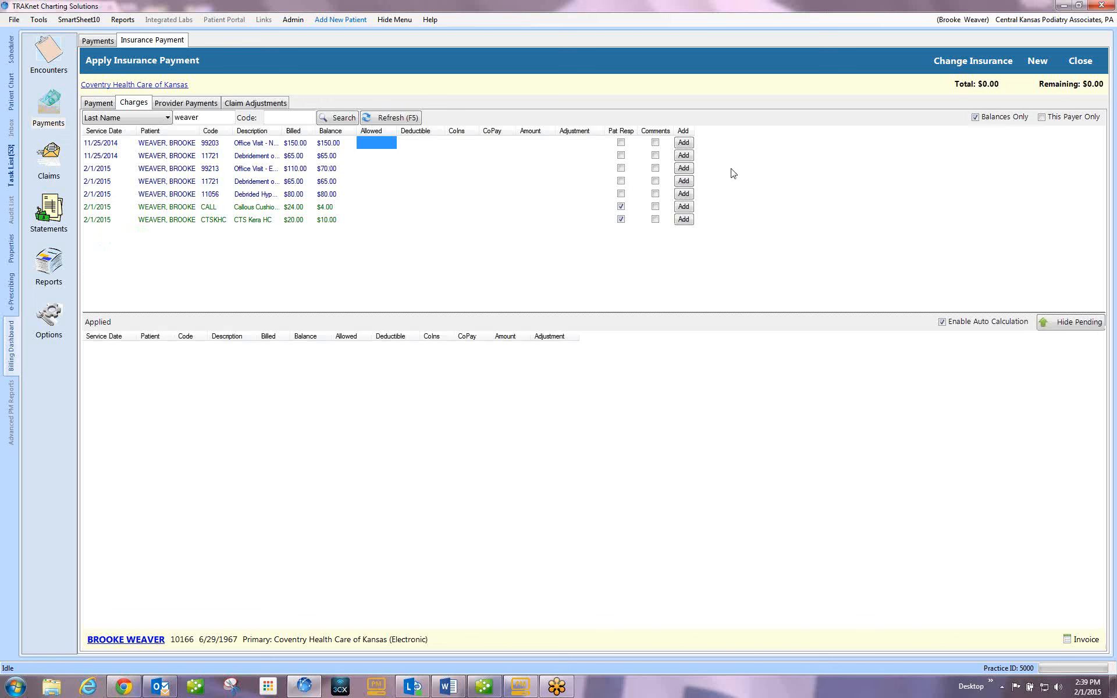
Apply the 2/1/2015 charge 99213 to the insurance payment with $110 allowed and $110 deductible.
{"action": "left_click", "coordinate": [373, 168]}
{"action": "left_click", "coordinate": [374, 168]}
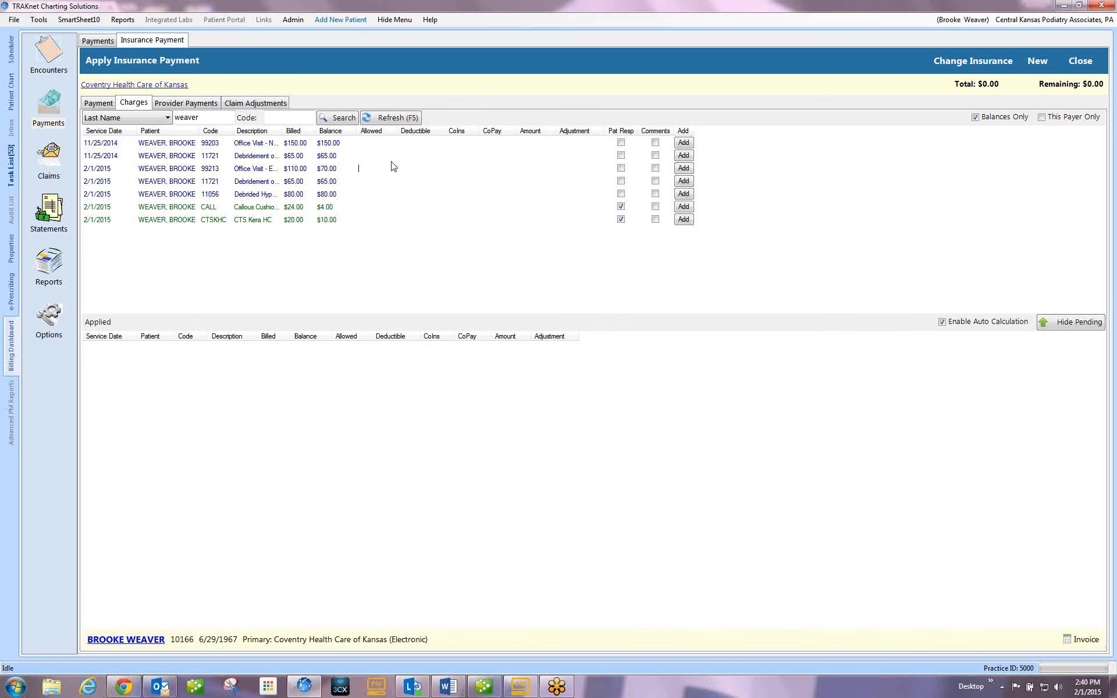
{"action": "type", "text": "110"}
{"action": "key", "text": "Tab"}
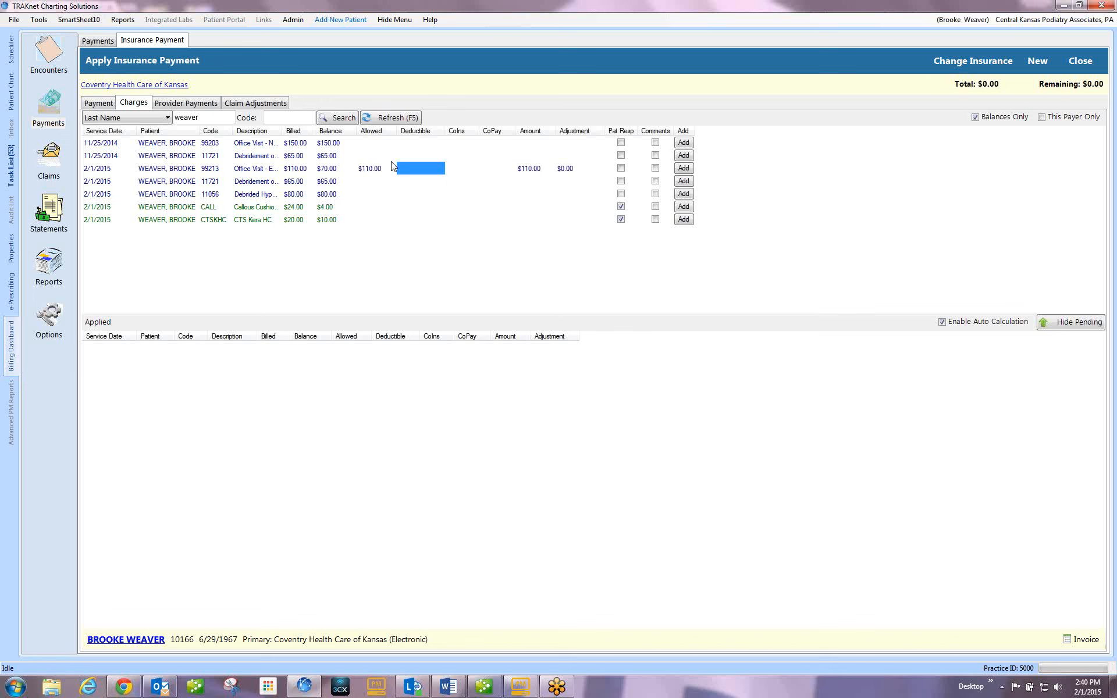
{"action": "type", "text": "110"}
{"action": "key", "text": "Return"}
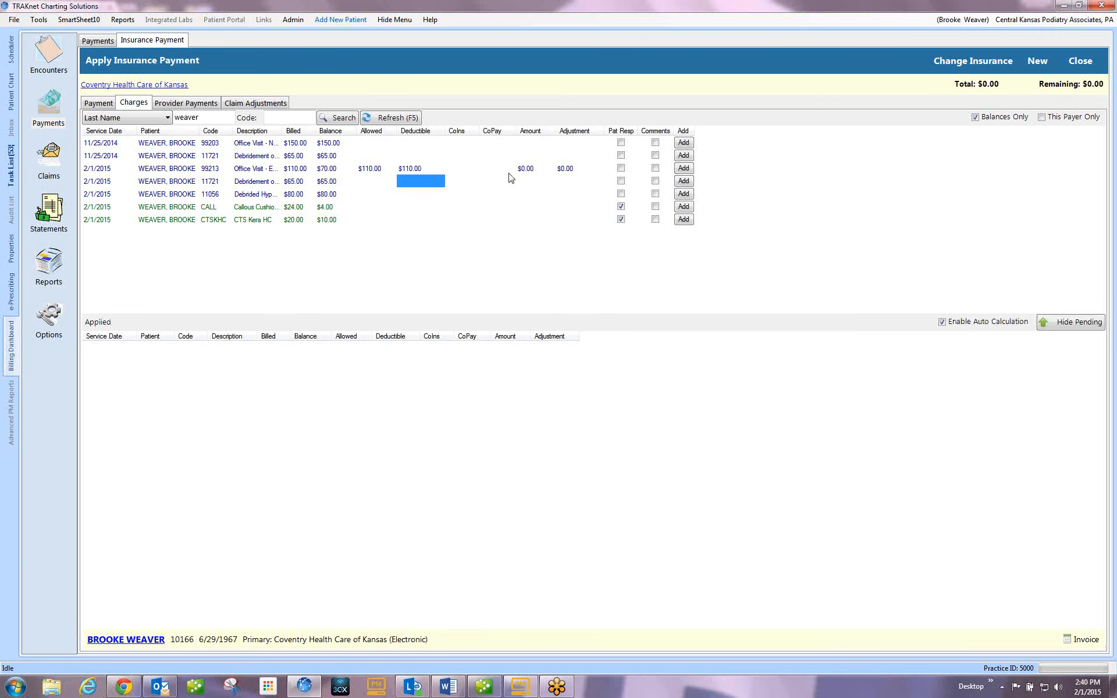
{"action": "left_click", "coordinate": [684, 168]}
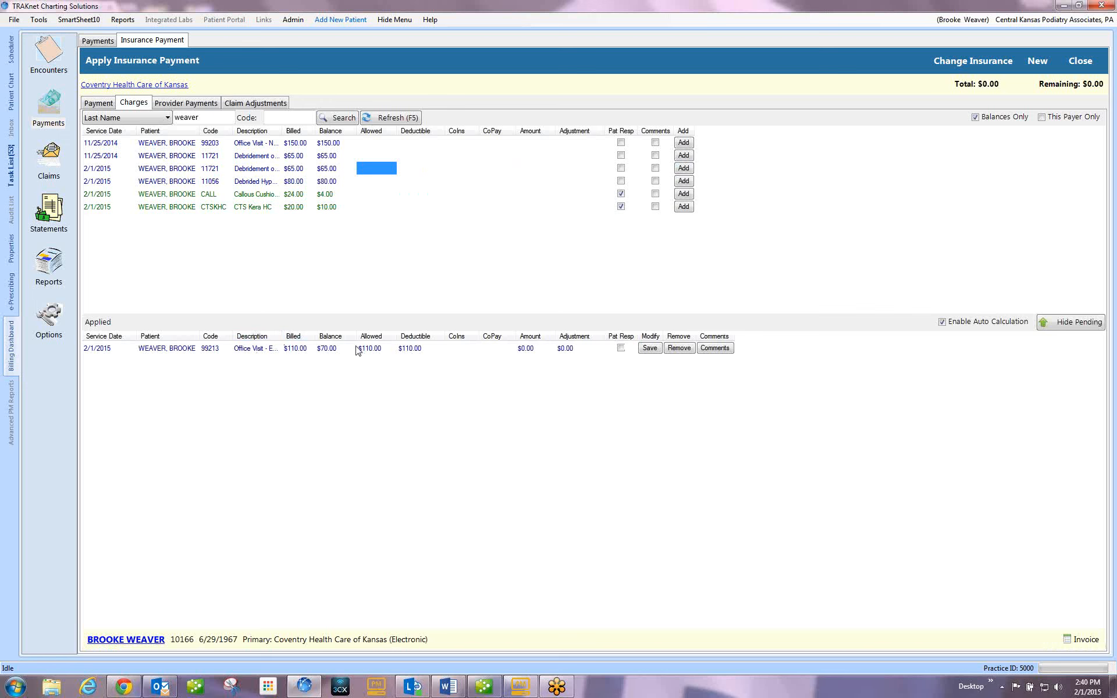
Apply the 2/1/2015 charge 11721 with $45 allowed and $45 deductible.
{"action": "left_click", "coordinate": [372, 168]}
{"action": "key", "text": "Tab"}
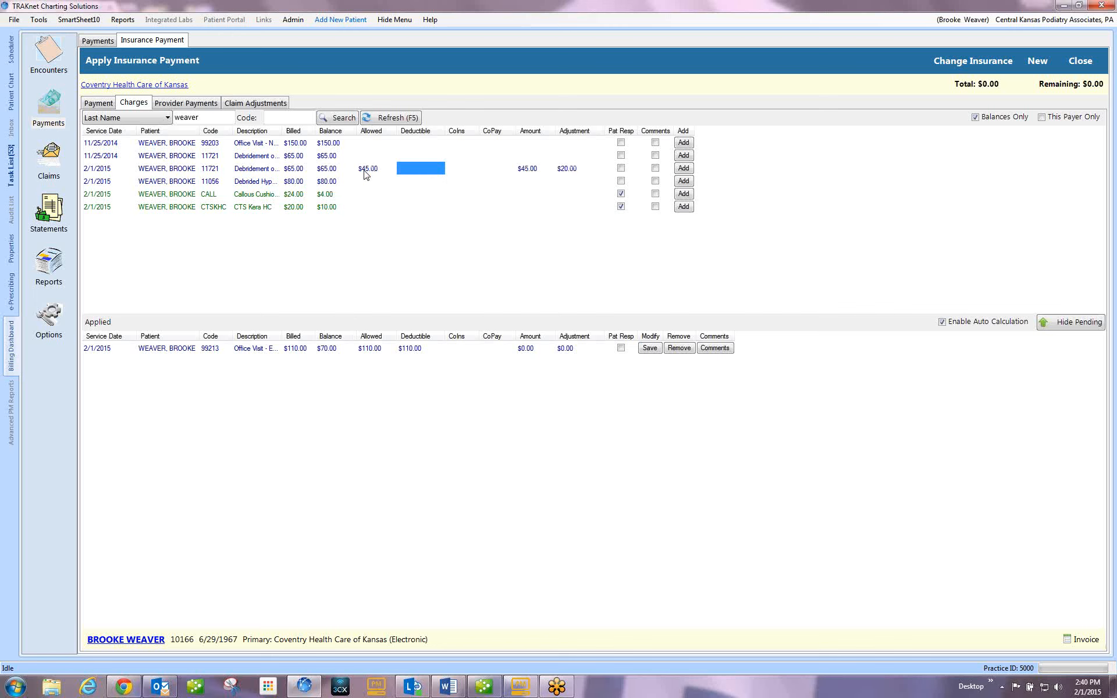
{"action": "type", "text": "45"}
{"action": "key", "text": "Tab"}
{"action": "left_click", "coordinate": [681, 170]}
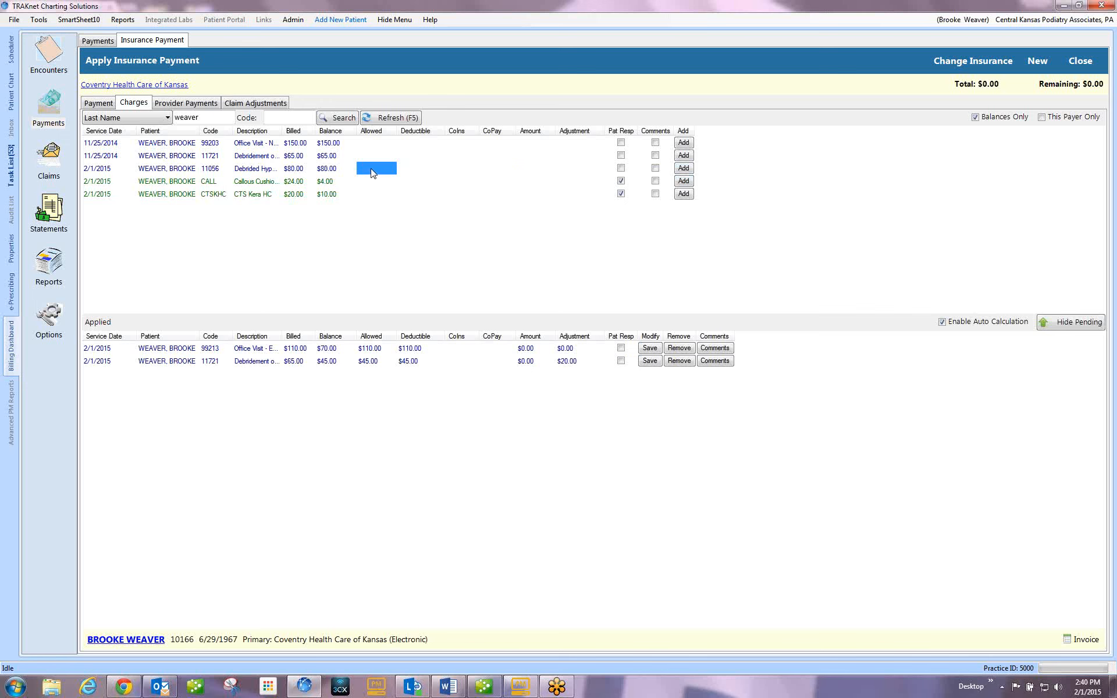
Apply the 2/1/2015 charge 11056 with $65 allowed and $65 deductible.
{"action": "left_click", "coordinate": [372, 168]}
{"action": "type", "text": "65"}
{"action": "key", "text": "Tab"}
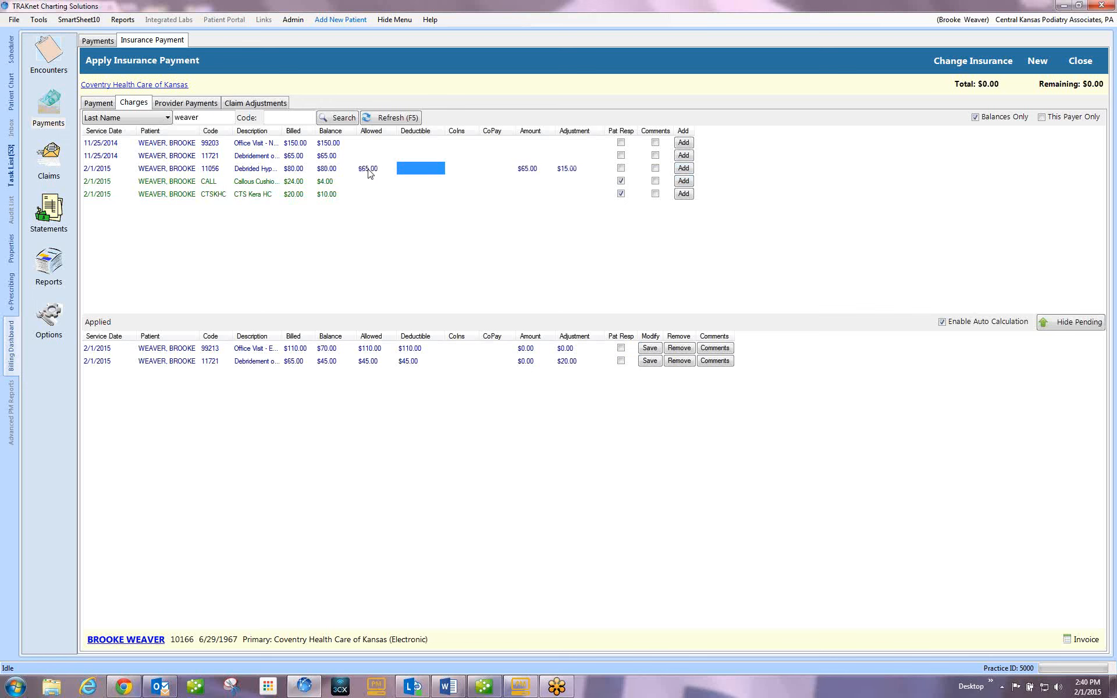
{"action": "type", "text": "65"}
{"action": "key", "text": "Return"}
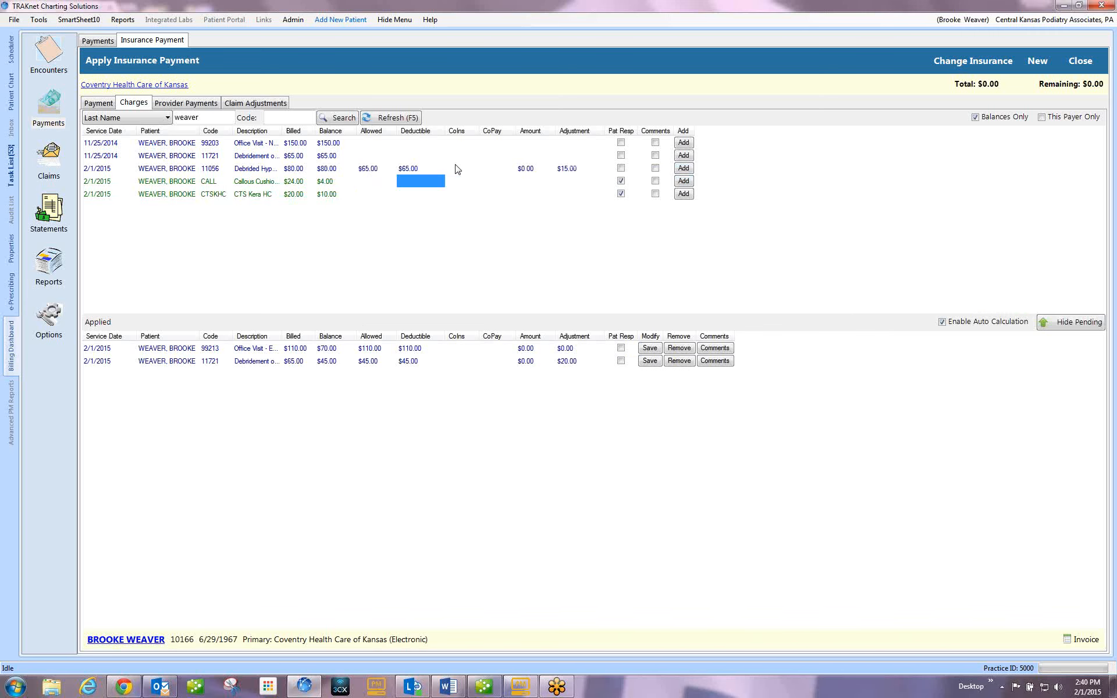
{"action": "left_click", "coordinate": [683, 169]}
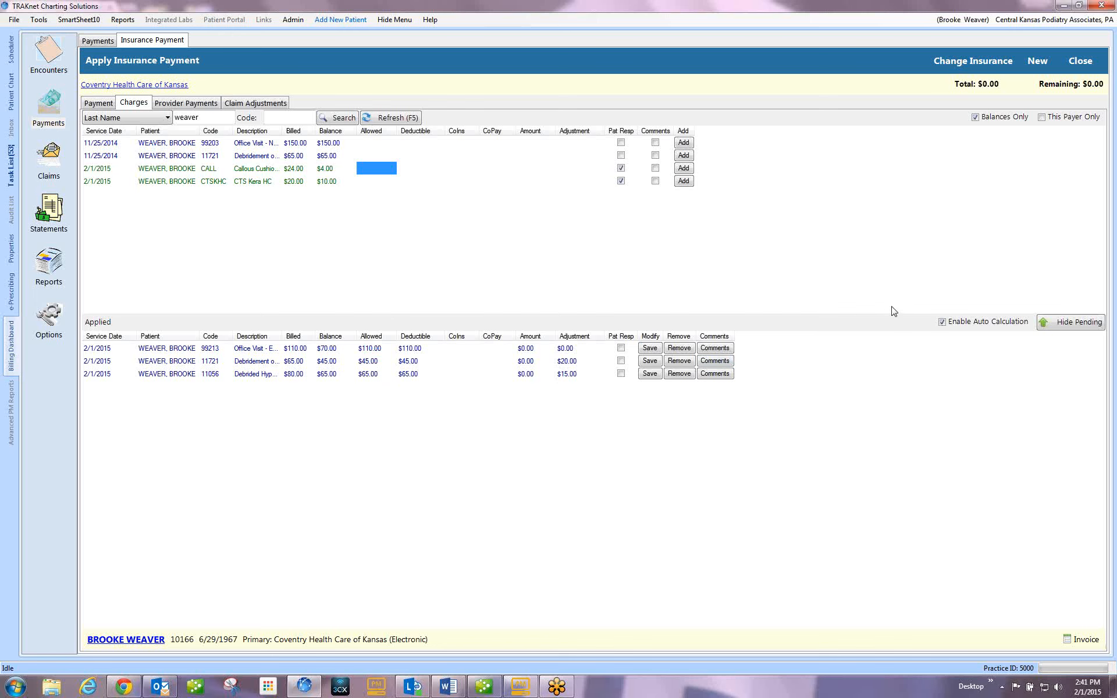
Mark the applied charges 99213, 11721 and 11056 as patient responsibility, save each one, and close the insurance payment.
{"action": "left_click", "coordinate": [943, 321]}
{"action": "key", "text": "F5"}
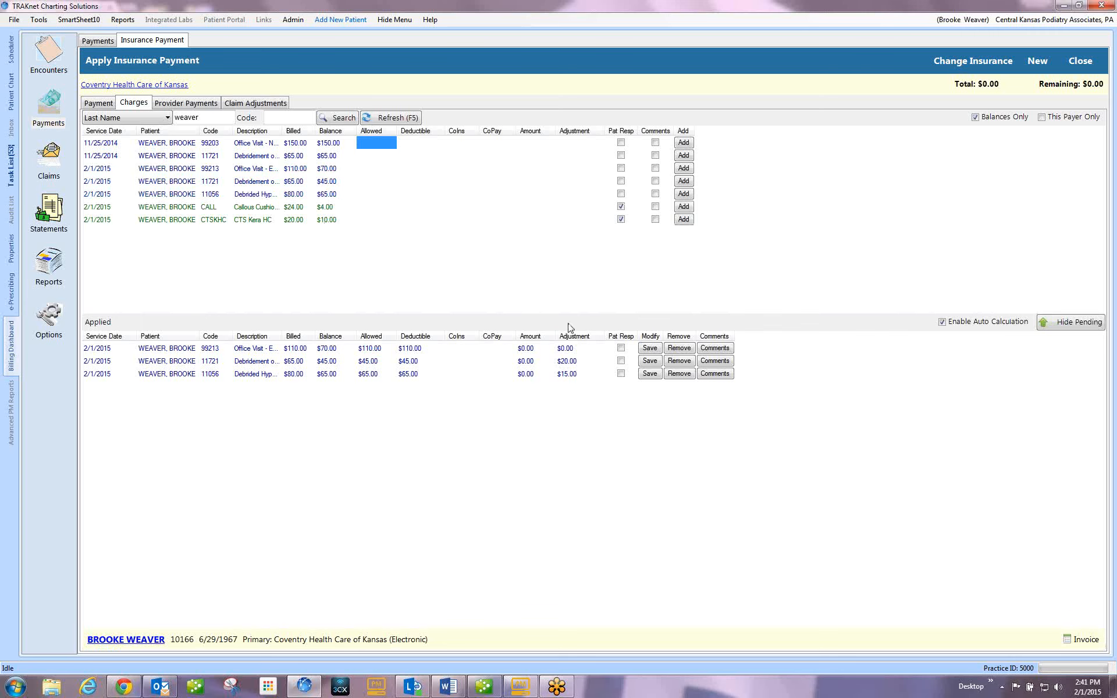
{"action": "left_click", "coordinate": [621, 348]}
{"action": "left_click", "coordinate": [621, 361]}
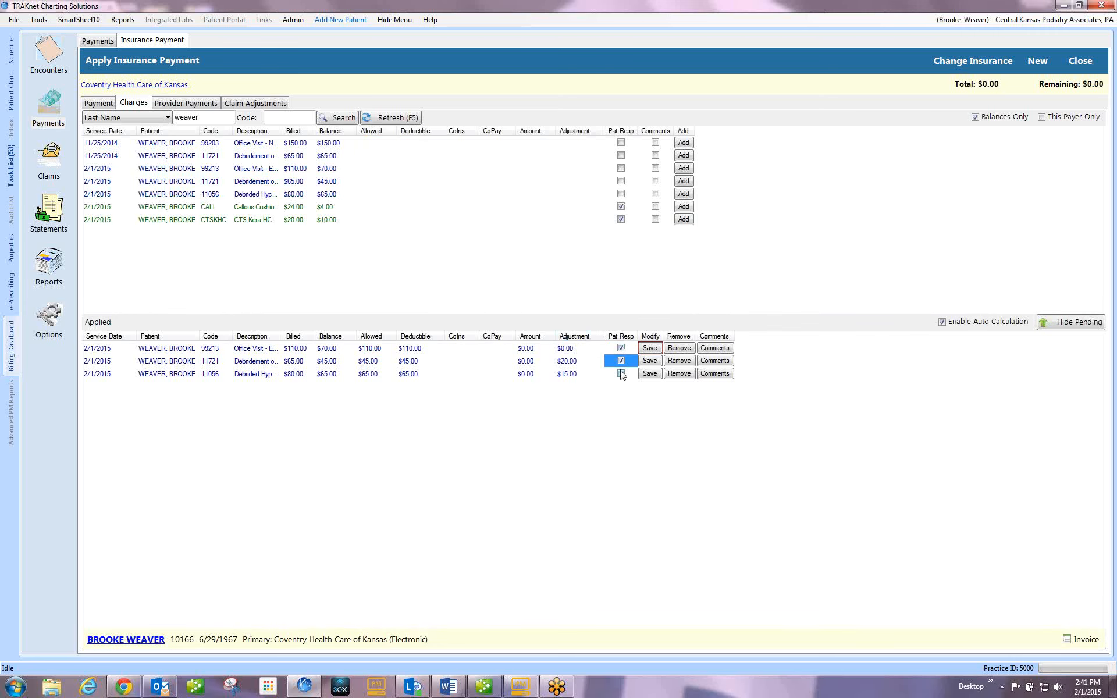
{"action": "left_click", "coordinate": [621, 373]}
{"action": "left_click", "coordinate": [649, 350]}
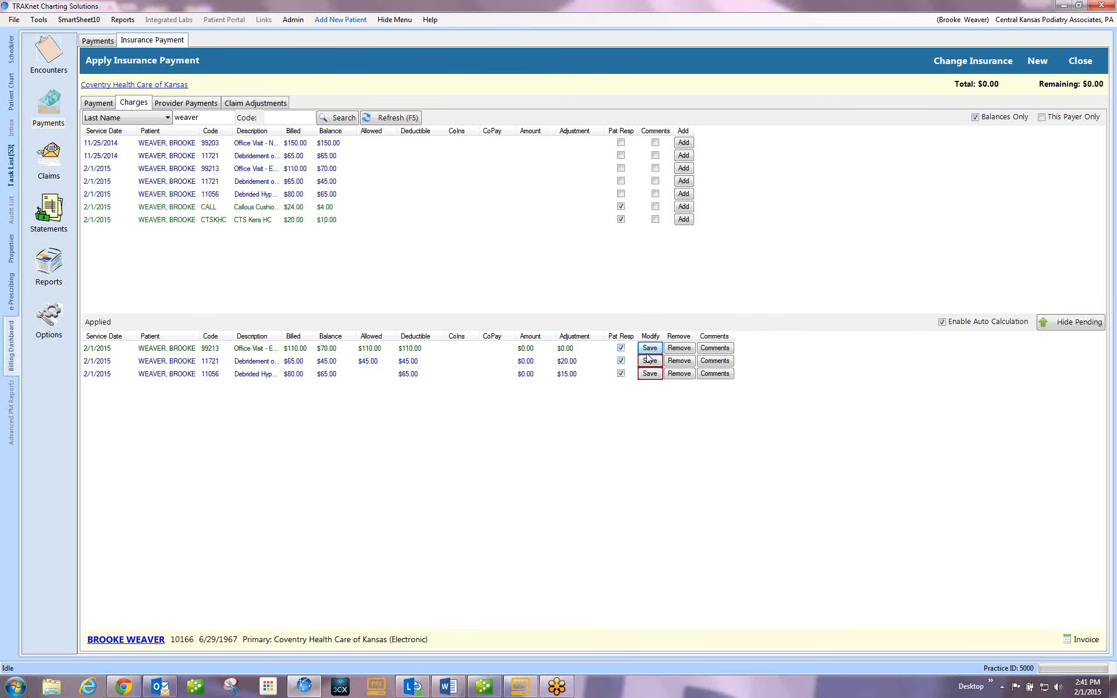
{"action": "left_click", "coordinate": [650, 361]}
{"action": "left_click", "coordinate": [650, 374]}
{"action": "left_click", "coordinate": [1076, 64]}
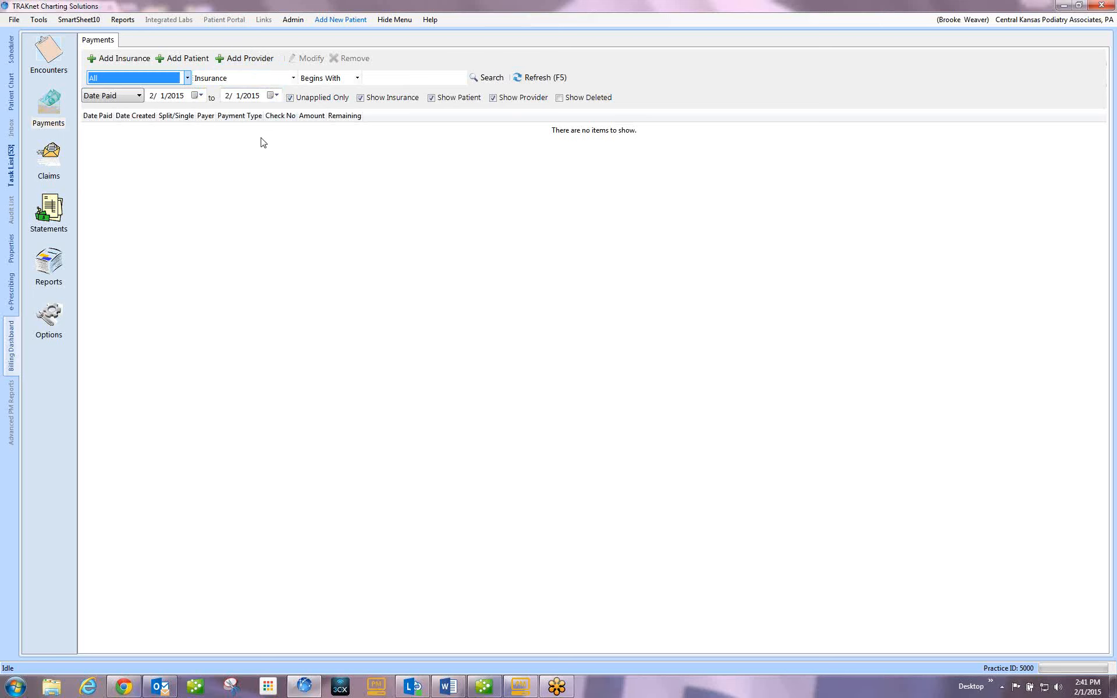
Start a new provider adjustment and search for the patient's charges by last name.
{"action": "left_click", "coordinate": [243, 61]}
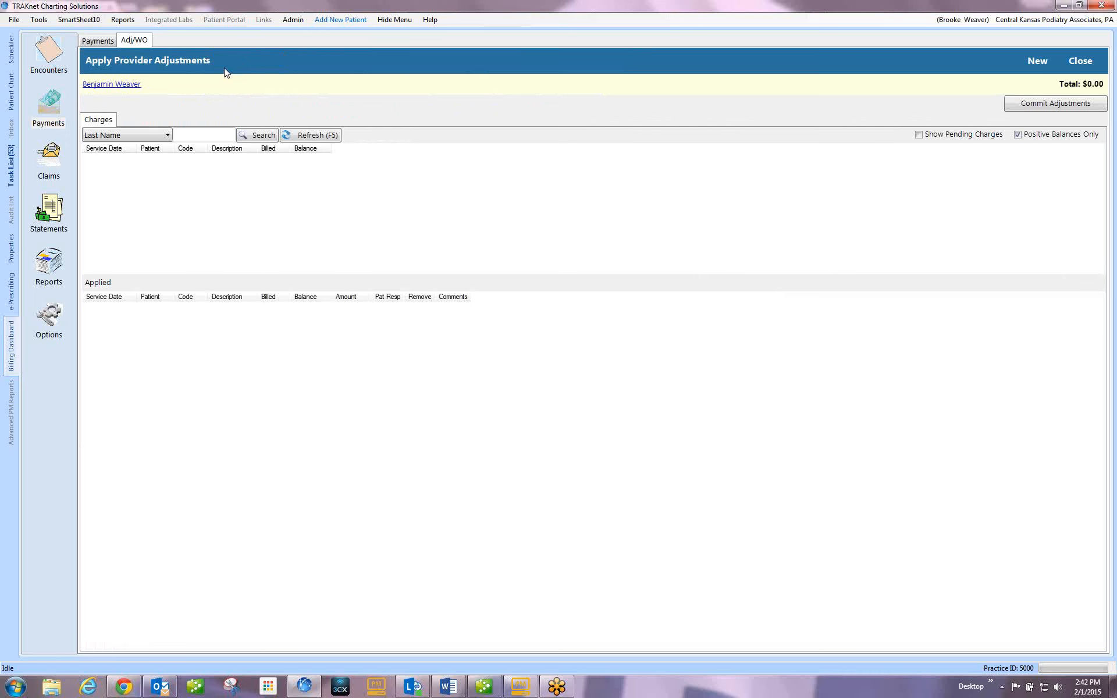
{"action": "left_click", "coordinate": [214, 135]}
{"action": "left_click", "coordinate": [258, 135]}
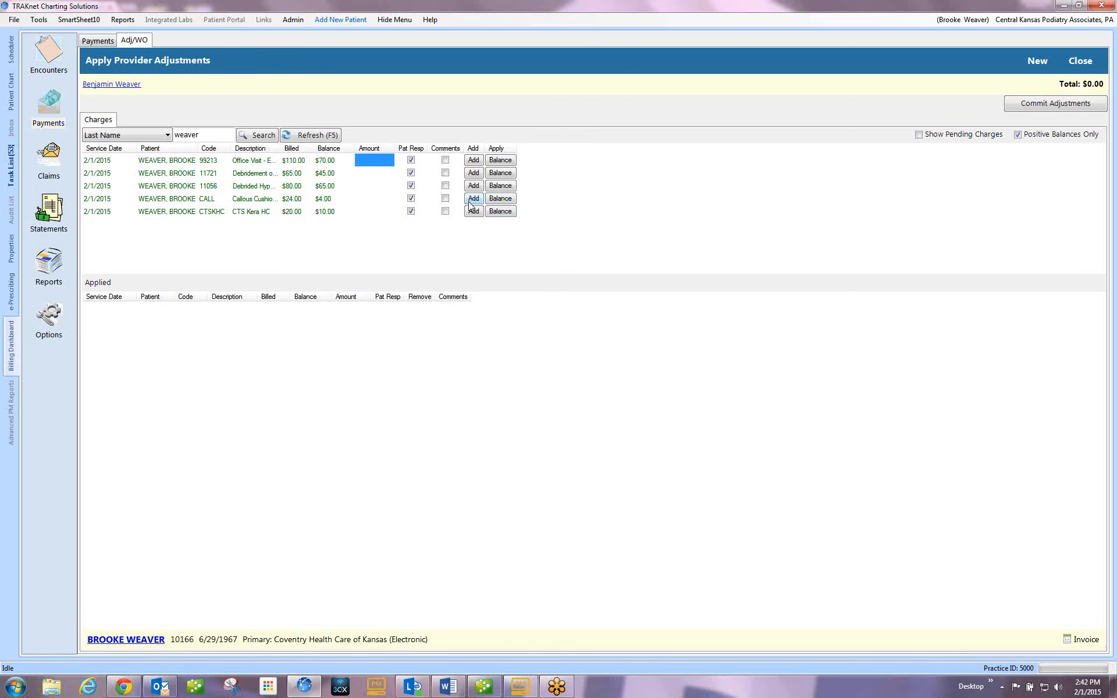
Adjust off the full $4 CALL and $10 CTSKHC balances, commit and save them as an Adjustment, and close it.
{"action": "left_click", "coordinate": [500, 198]}
{"action": "left_click", "coordinate": [501, 198]}
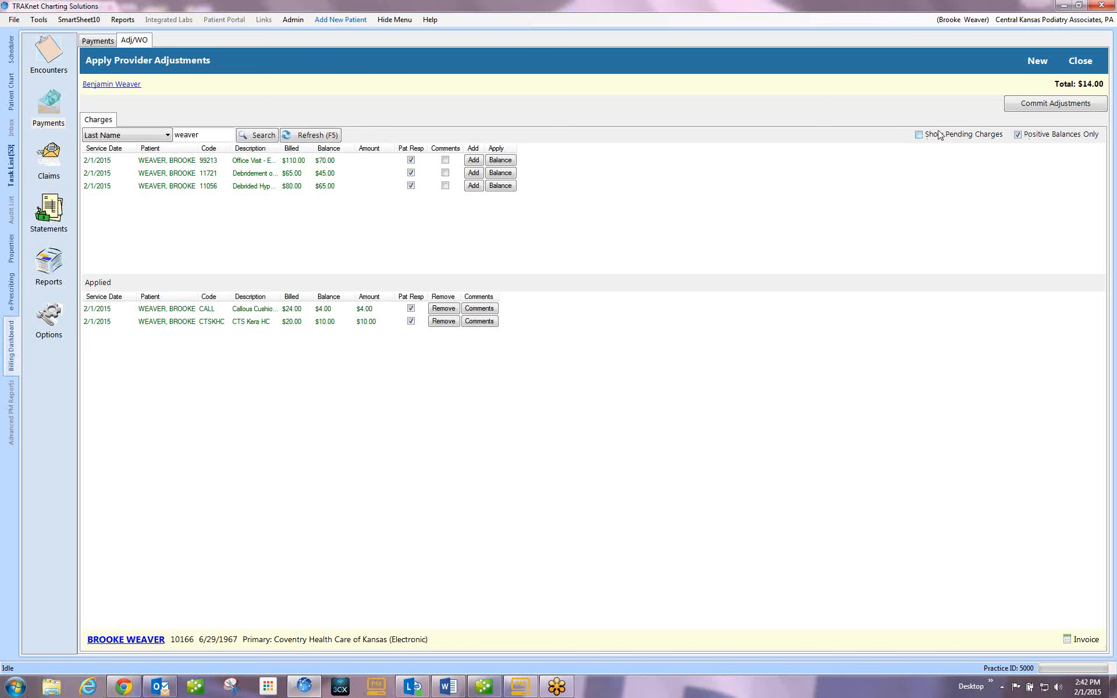
{"action": "left_click", "coordinate": [1036, 105]}
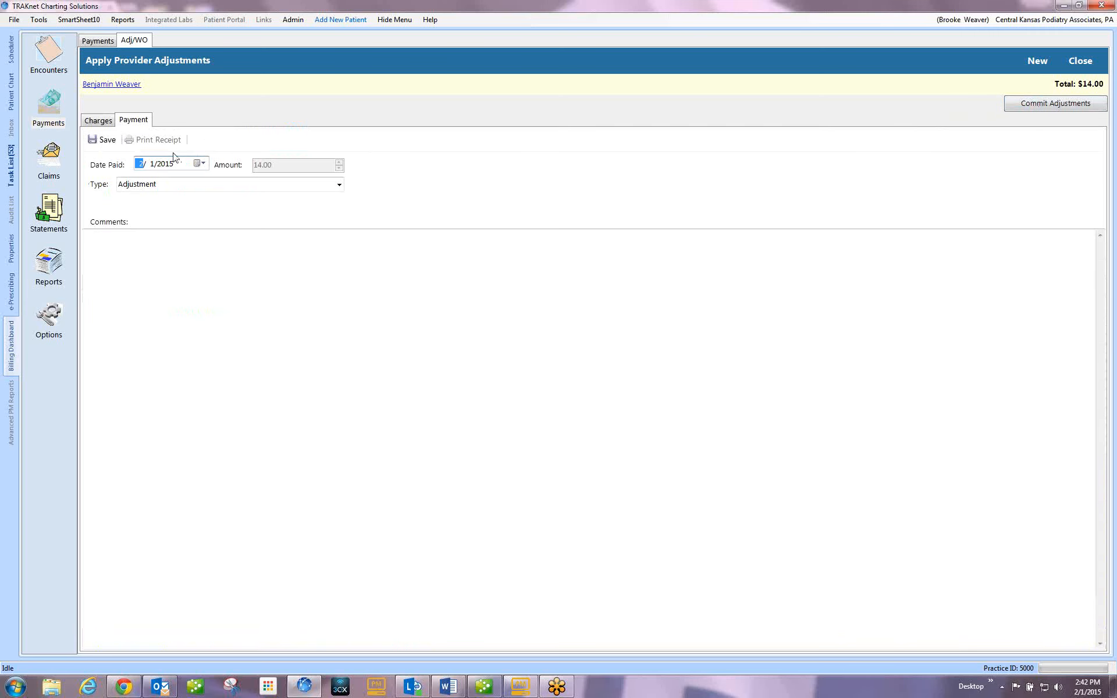
{"action": "left_click", "coordinate": [93, 122]}
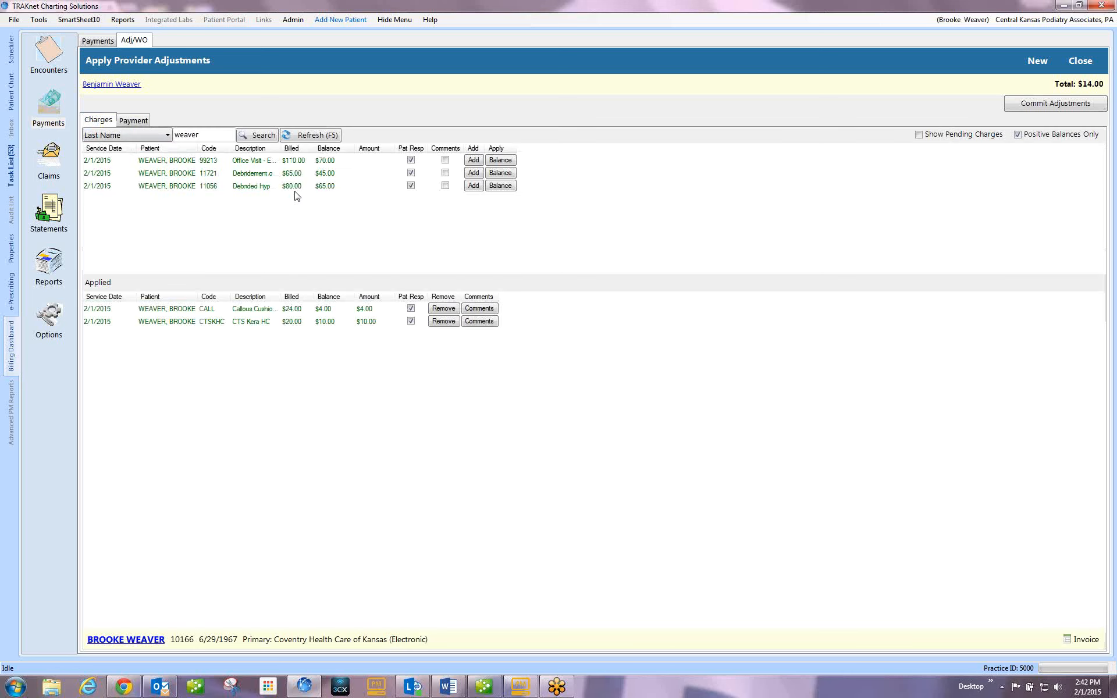
{"action": "left_click", "coordinate": [134, 121]}
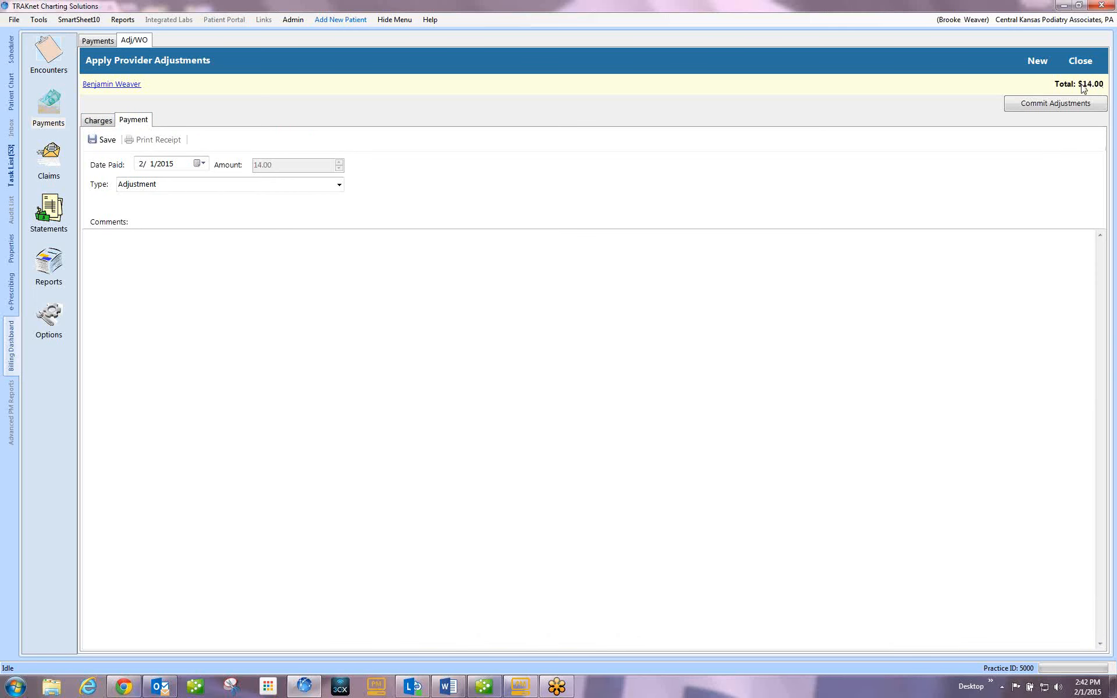
{"action": "left_click", "coordinate": [101, 141]}
{"action": "left_click", "coordinate": [1076, 60]}
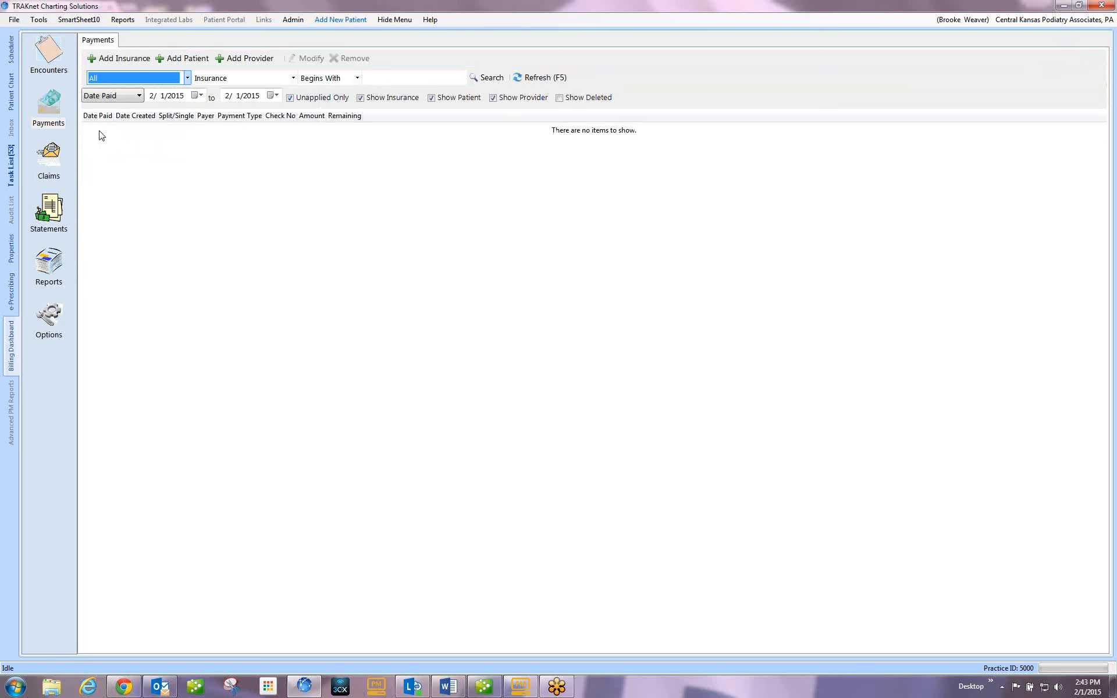
List all payments dated 2/1/2015, including those that are fully applied.
{"action": "left_click", "coordinate": [537, 83]}
{"action": "left_click", "coordinate": [296, 99]}
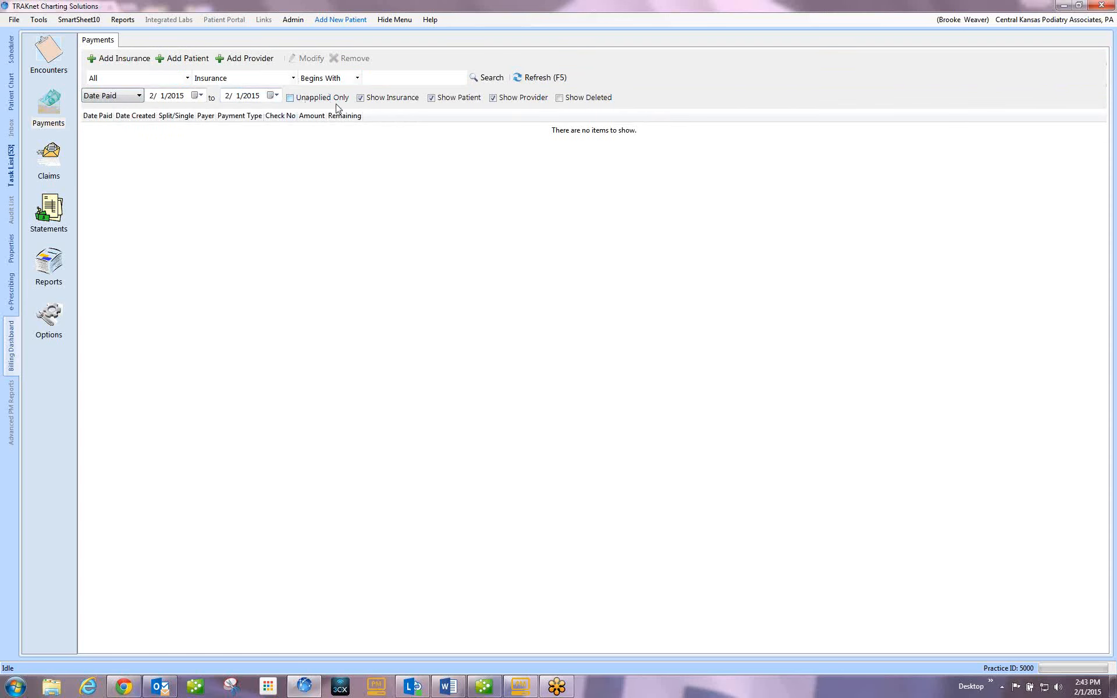
{"action": "left_click", "coordinate": [556, 80]}
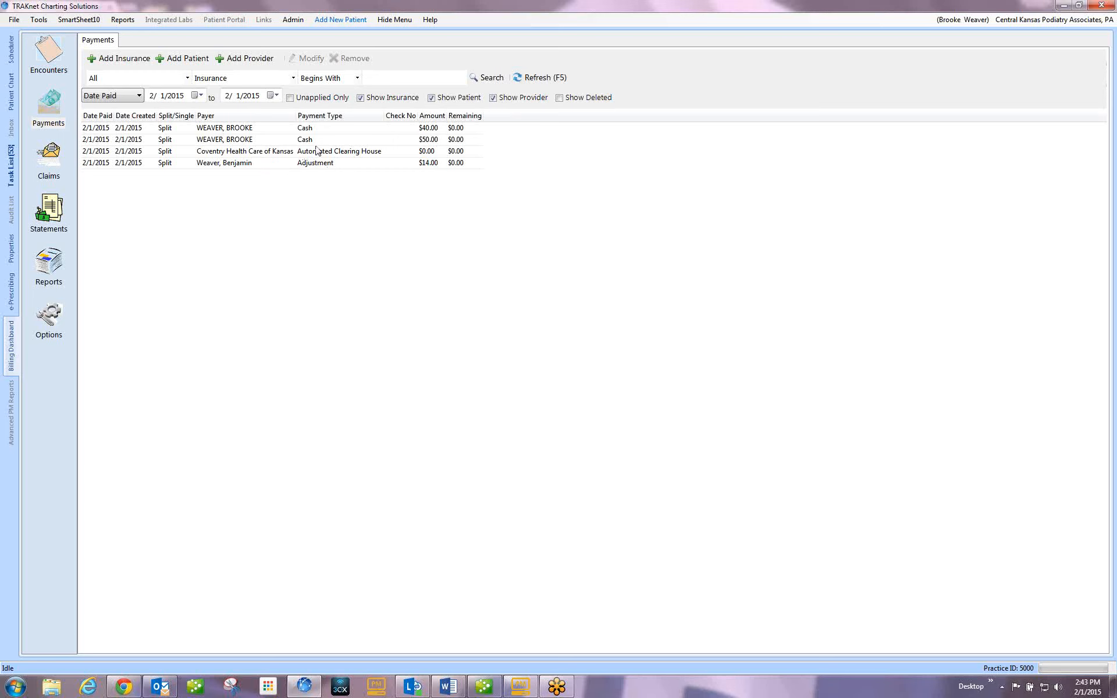
Remove the patient's $50 cash payment with the reason "wrong type" and include deleted payments in the list.
{"action": "left_click", "coordinate": [283, 143]}
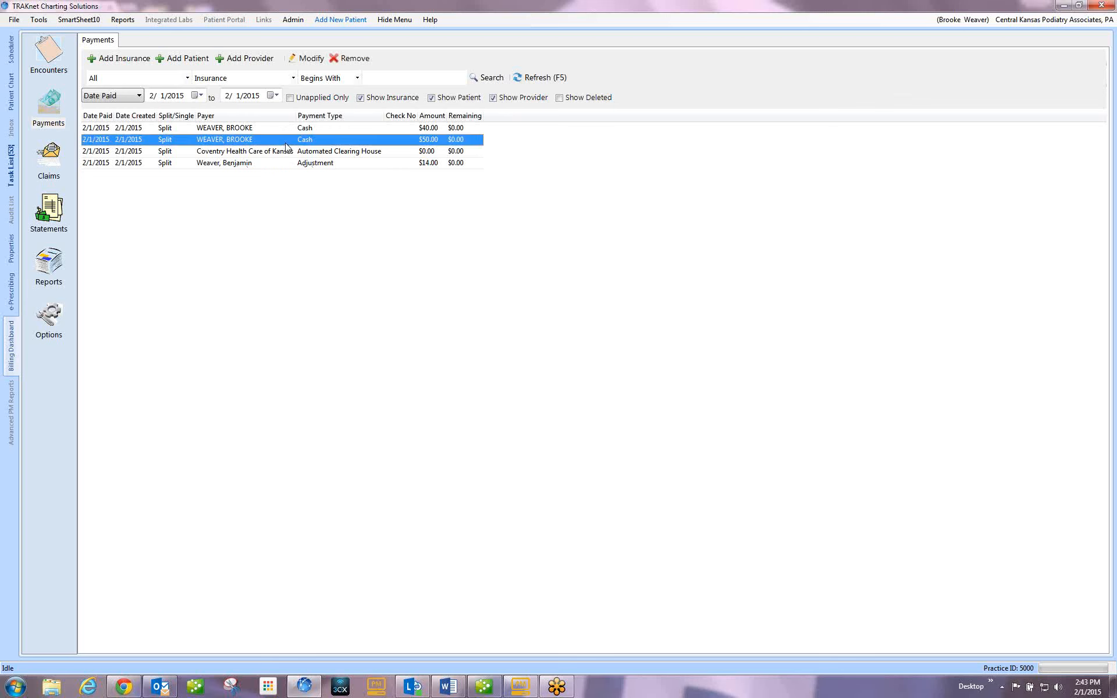
{"action": "left_click", "coordinate": [347, 59]}
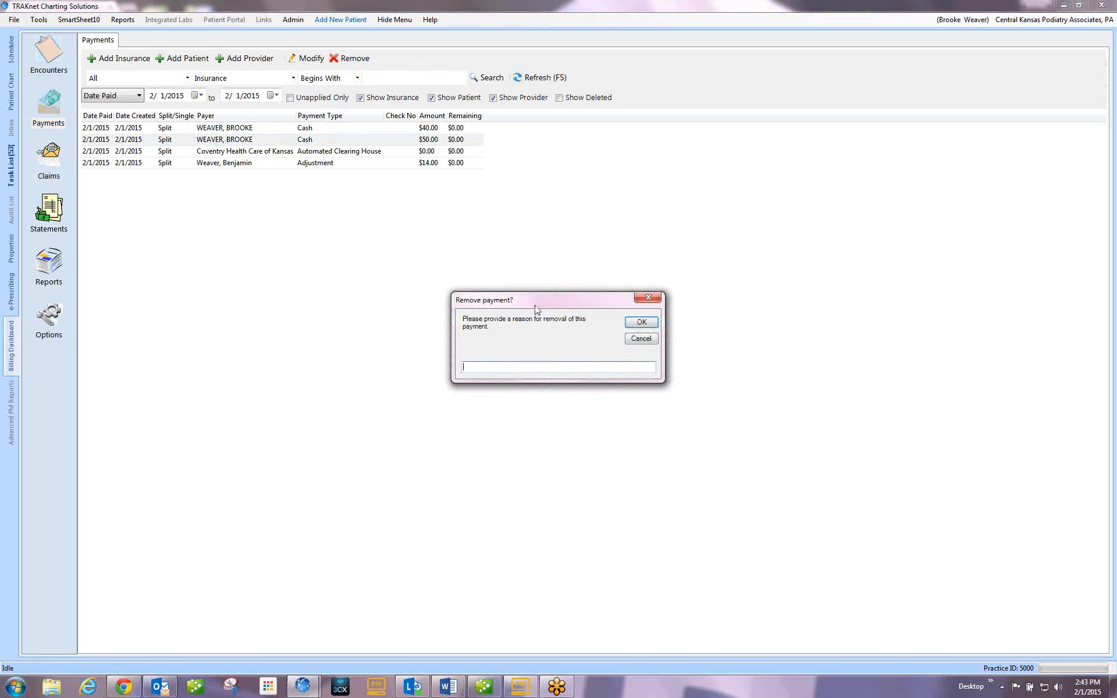
{"action": "left_click_drag", "start_coordinate": [540, 300], "coordinate": [281, 217]}
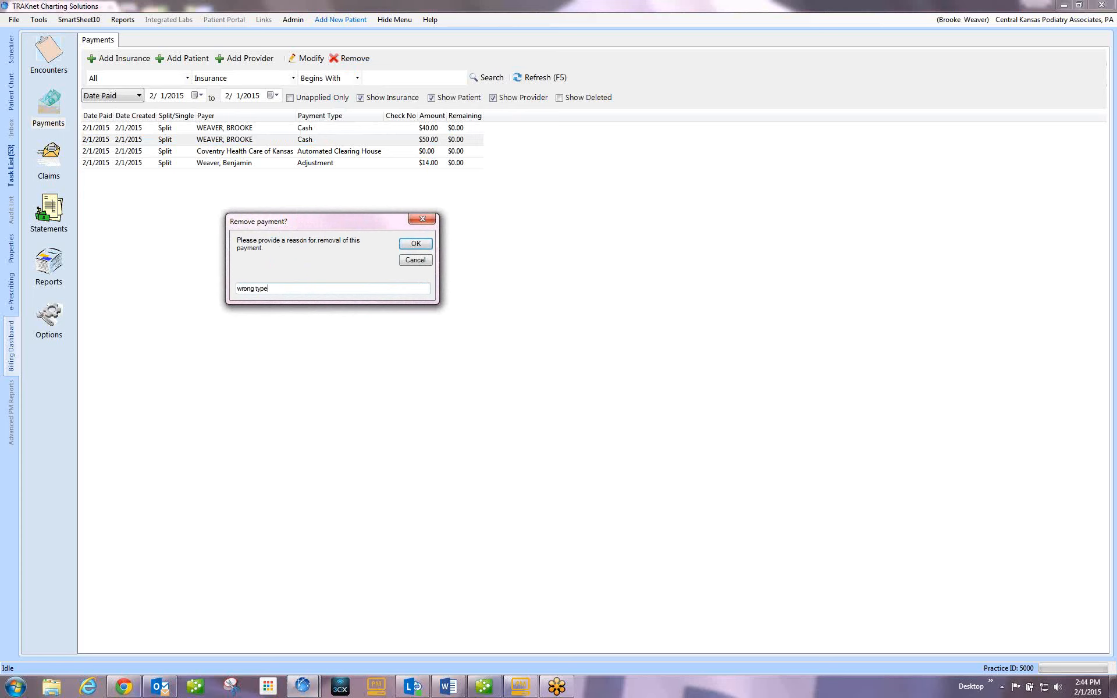
{"action": "left_click", "coordinate": [416, 244]}
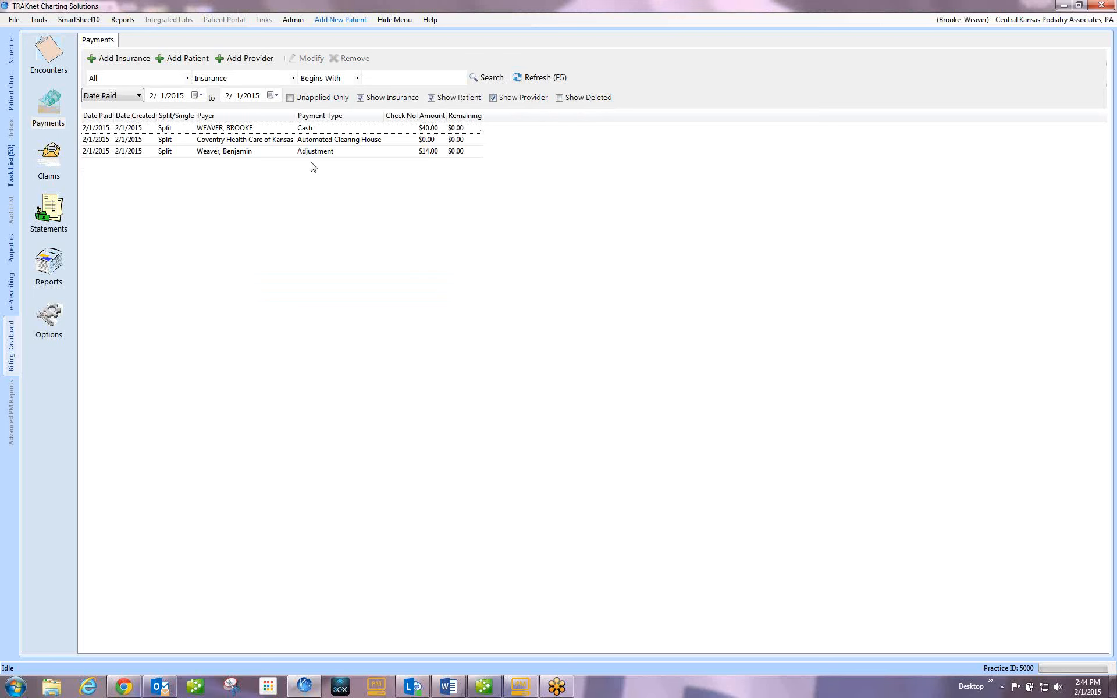
{"action": "left_click", "coordinate": [560, 97]}
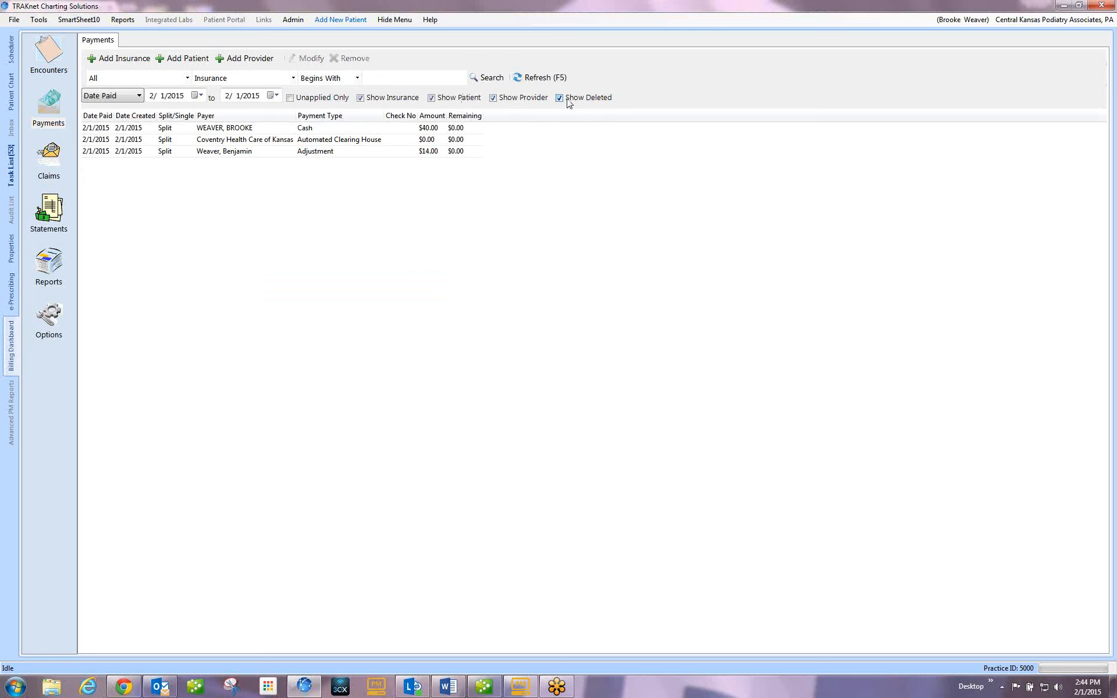
{"action": "left_click", "coordinate": [538, 78]}
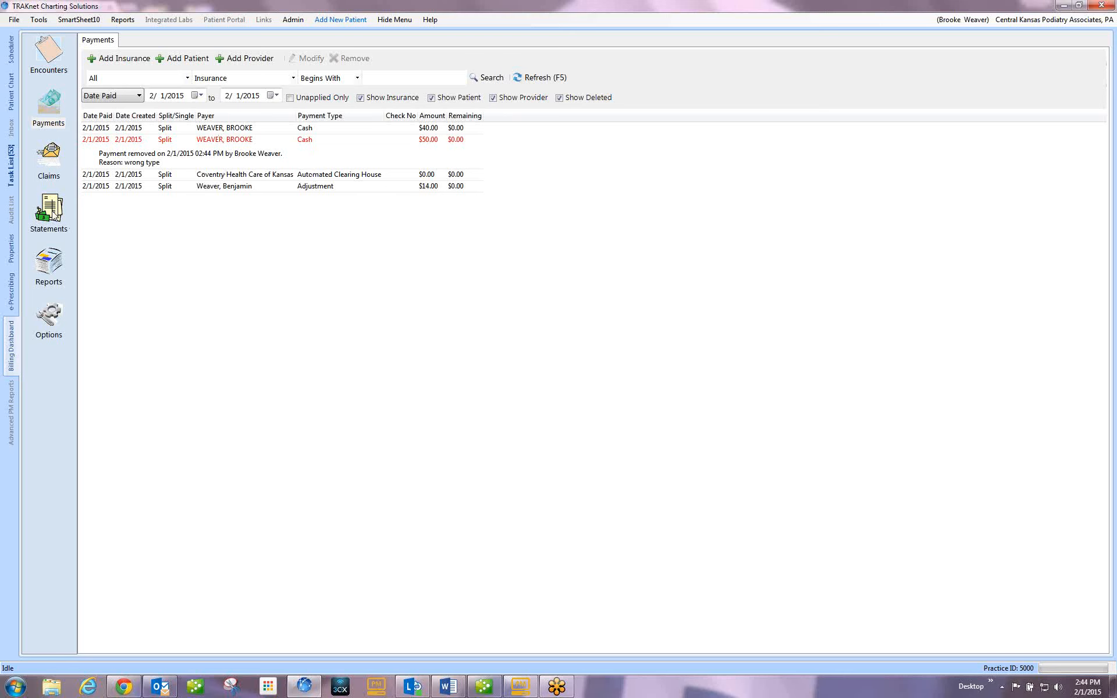
Open the patient statements and check the last-name filter choices.
{"action": "left_click", "coordinate": [53, 214]}
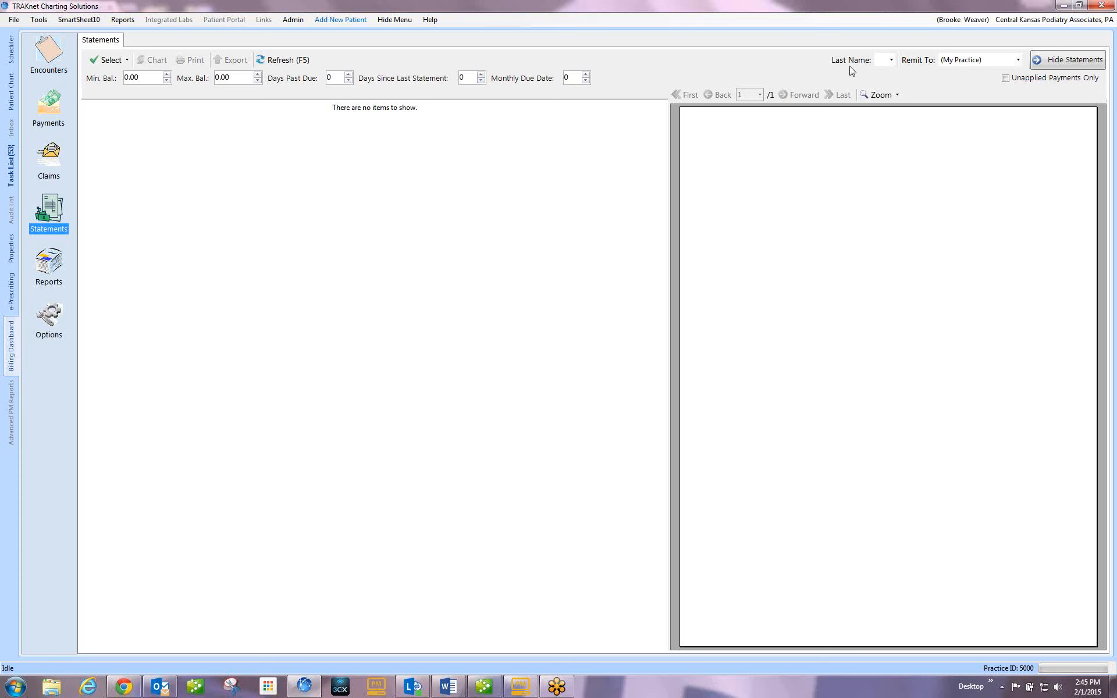
{"action": "left_click", "coordinate": [892, 64]}
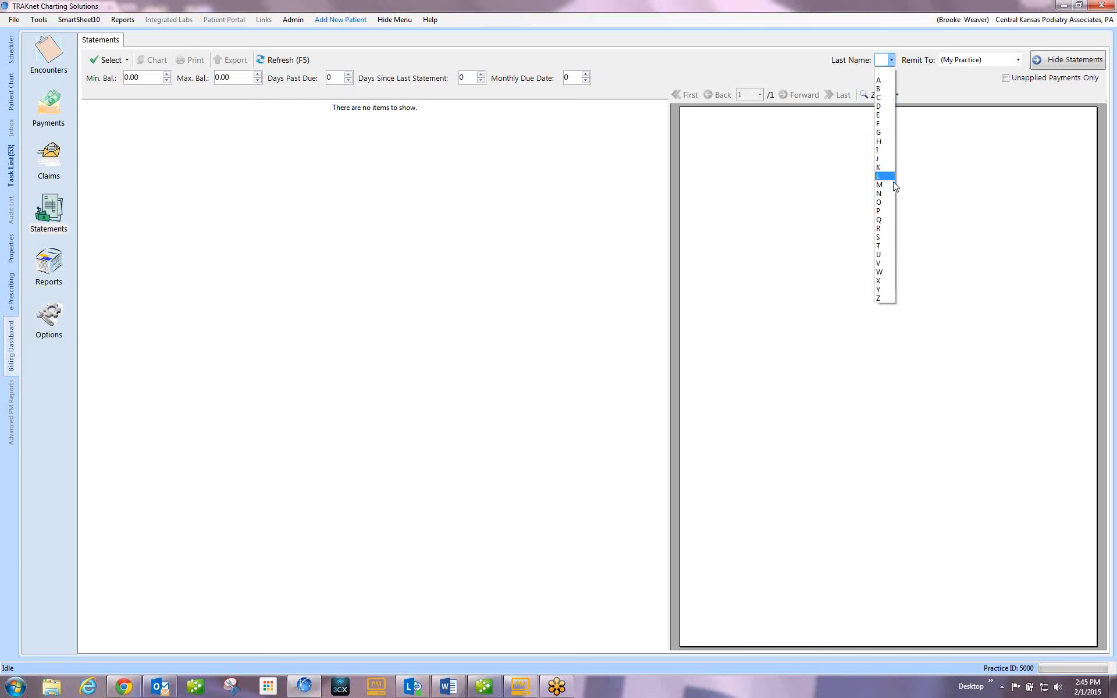
{"action": "left_click", "coordinate": [893, 64]}
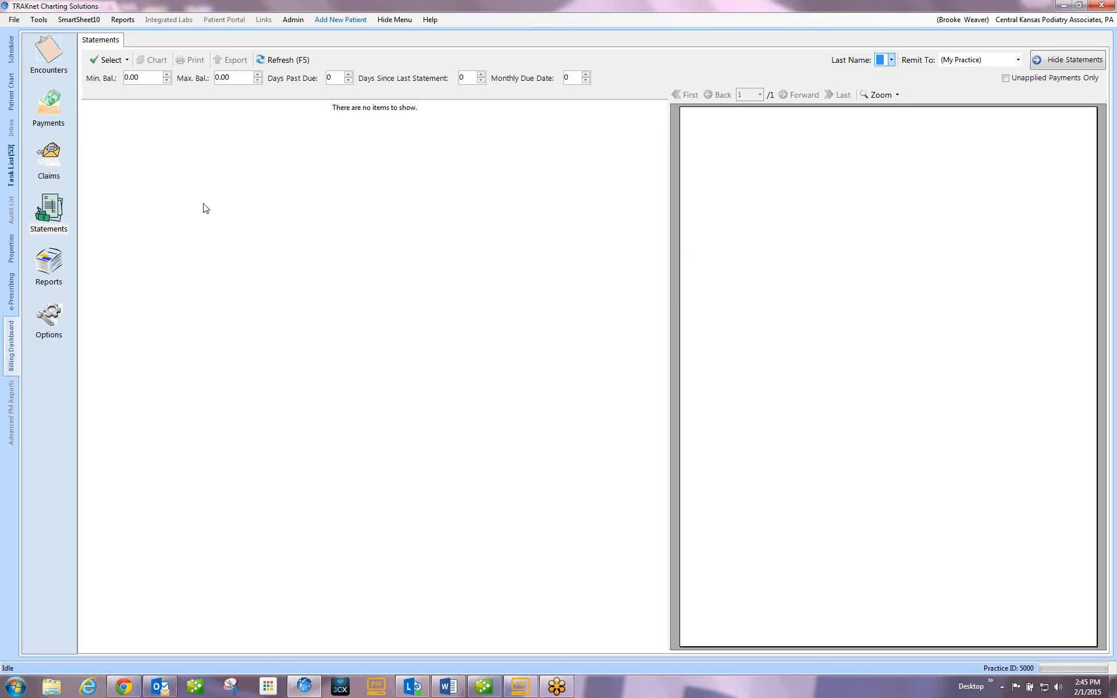
Open the billing reports and bring up the options of the Activity Summary report.
{"action": "left_click", "coordinate": [51, 268]}
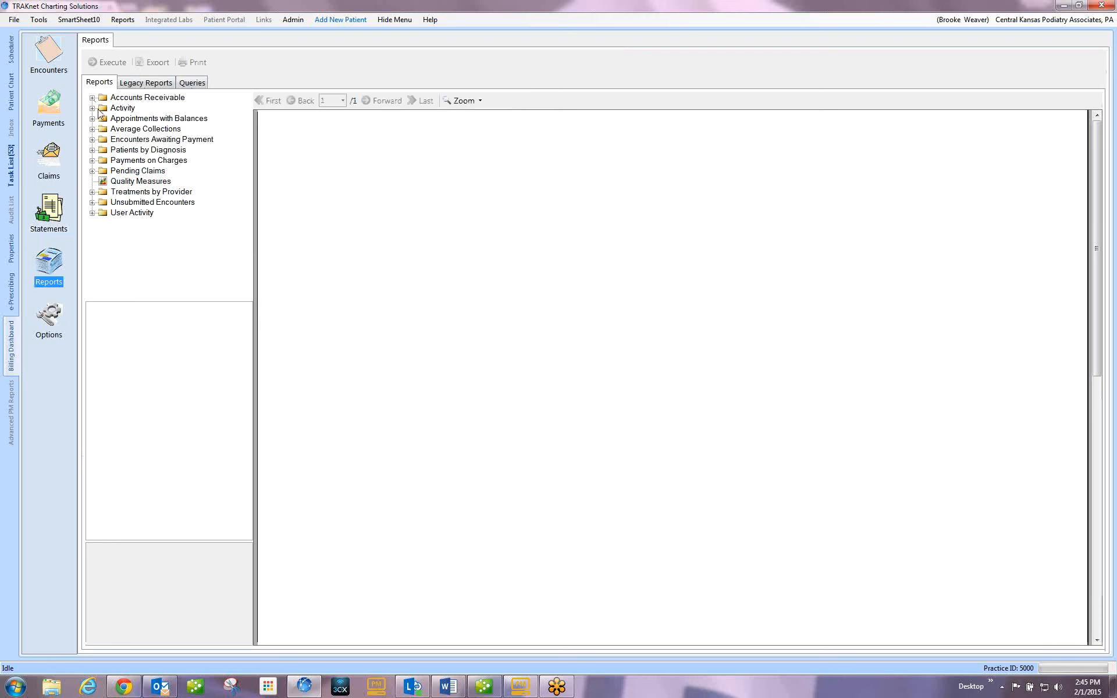
{"action": "left_click", "coordinate": [92, 97]}
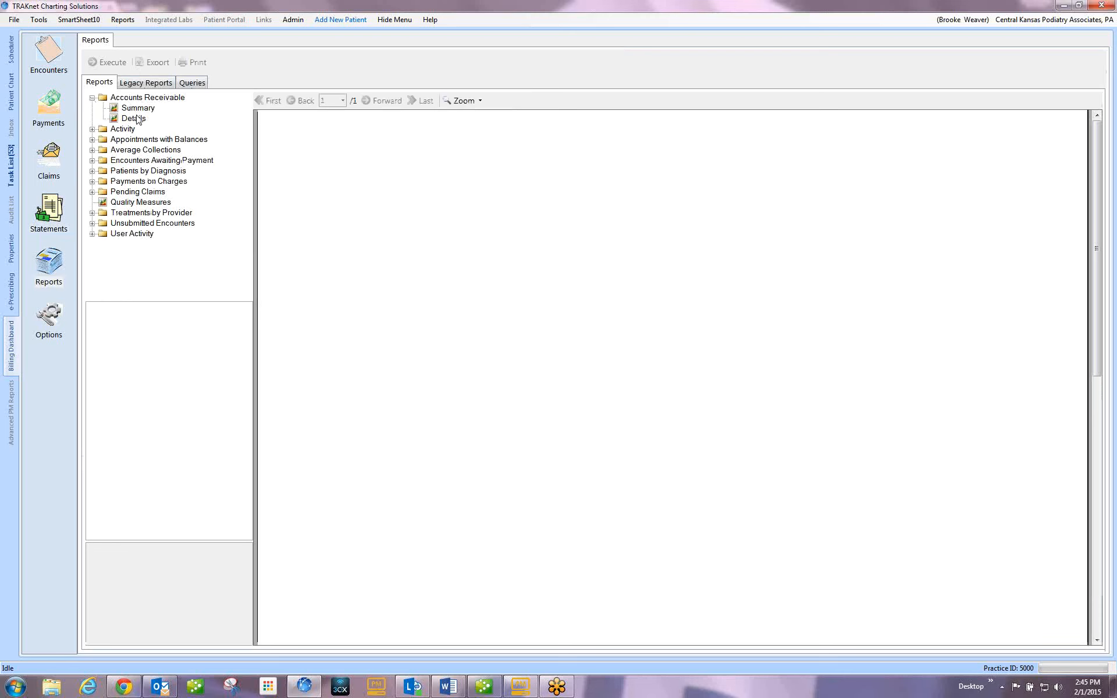
{"action": "left_click", "coordinate": [92, 129]}
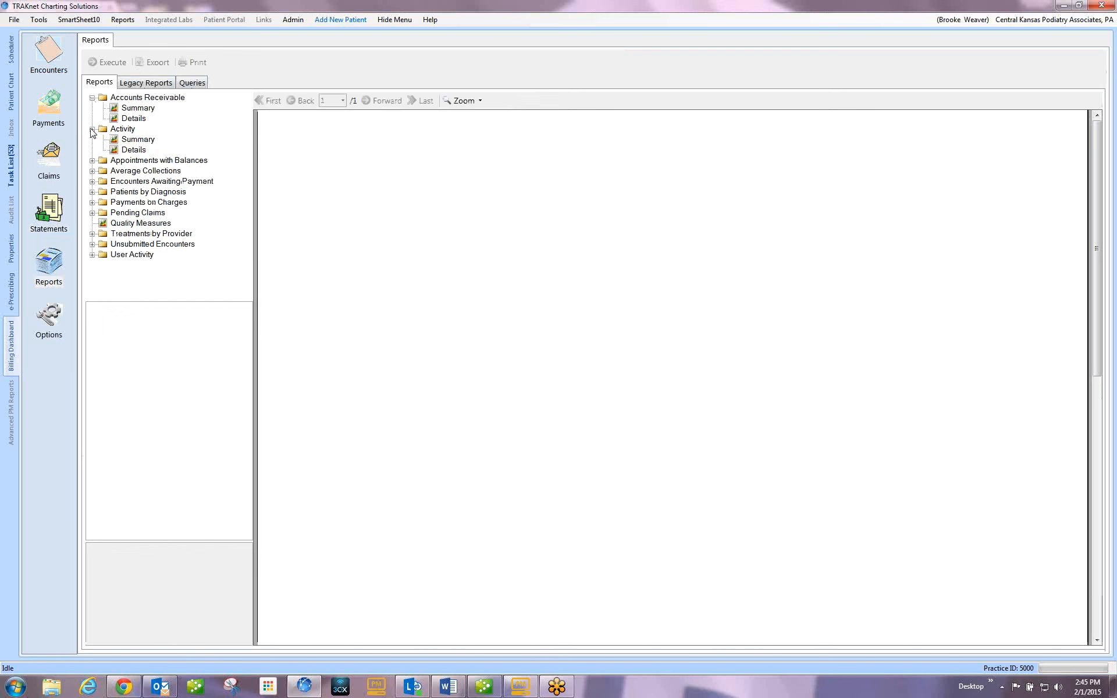
{"action": "left_click", "coordinate": [140, 140]}
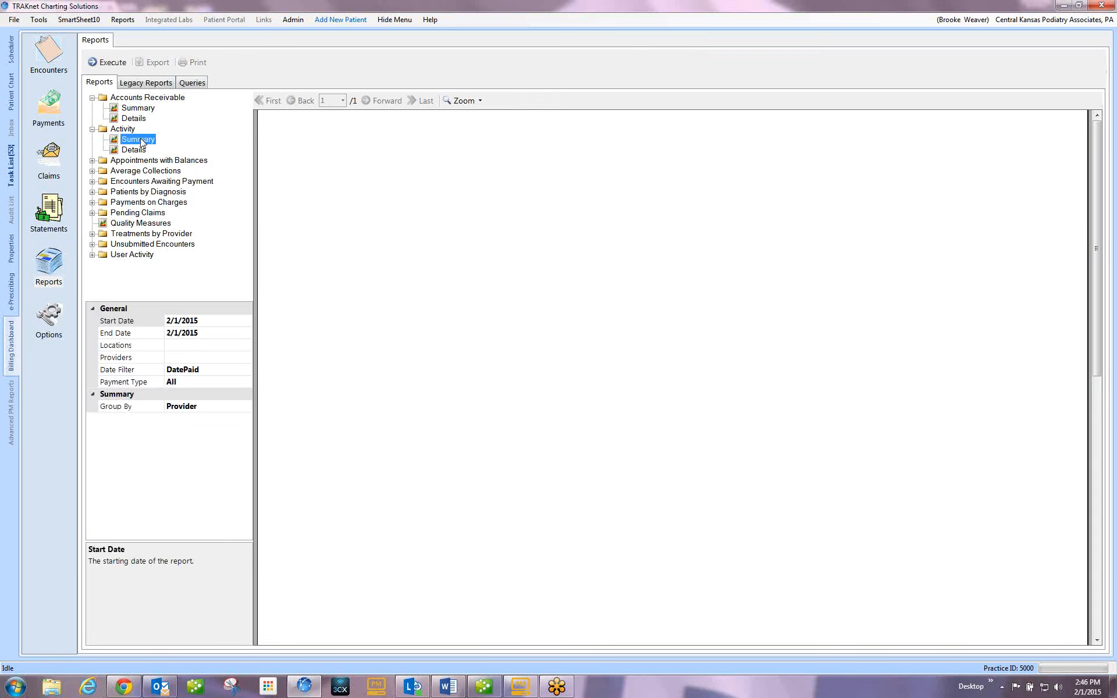
Run the Activity Summary and Activity Details reports for 2/1/2015 and review the charges, payments and adjustments.
{"action": "left_click", "coordinate": [107, 65]}
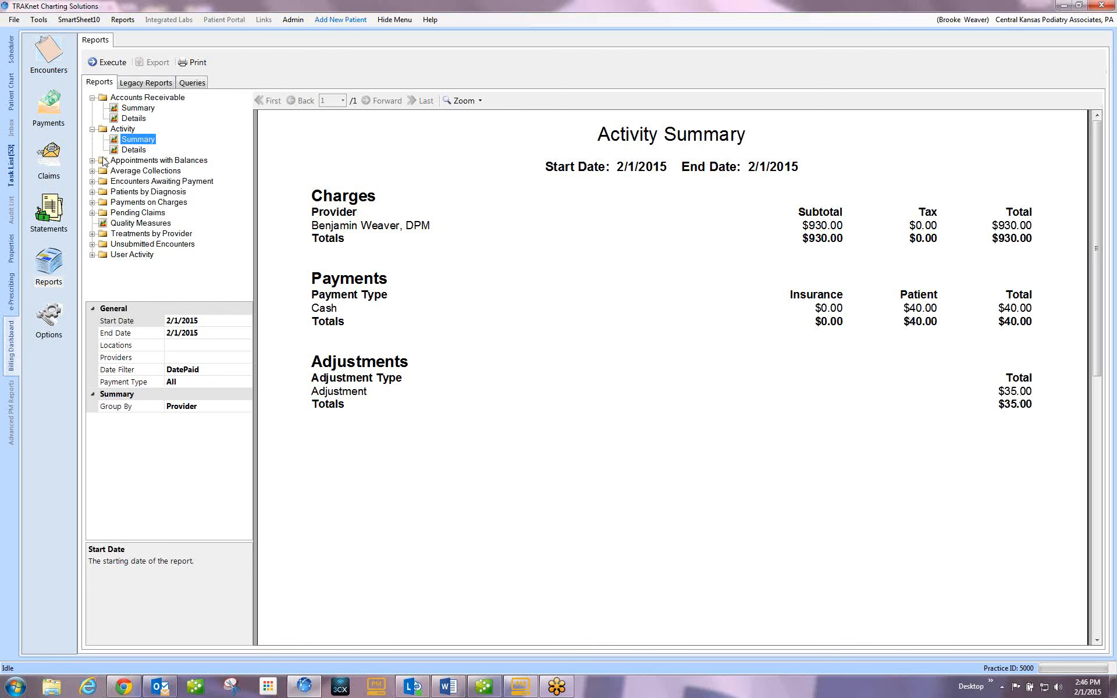
{"action": "left_click", "coordinate": [126, 150]}
{"action": "left_click", "coordinate": [110, 63]}
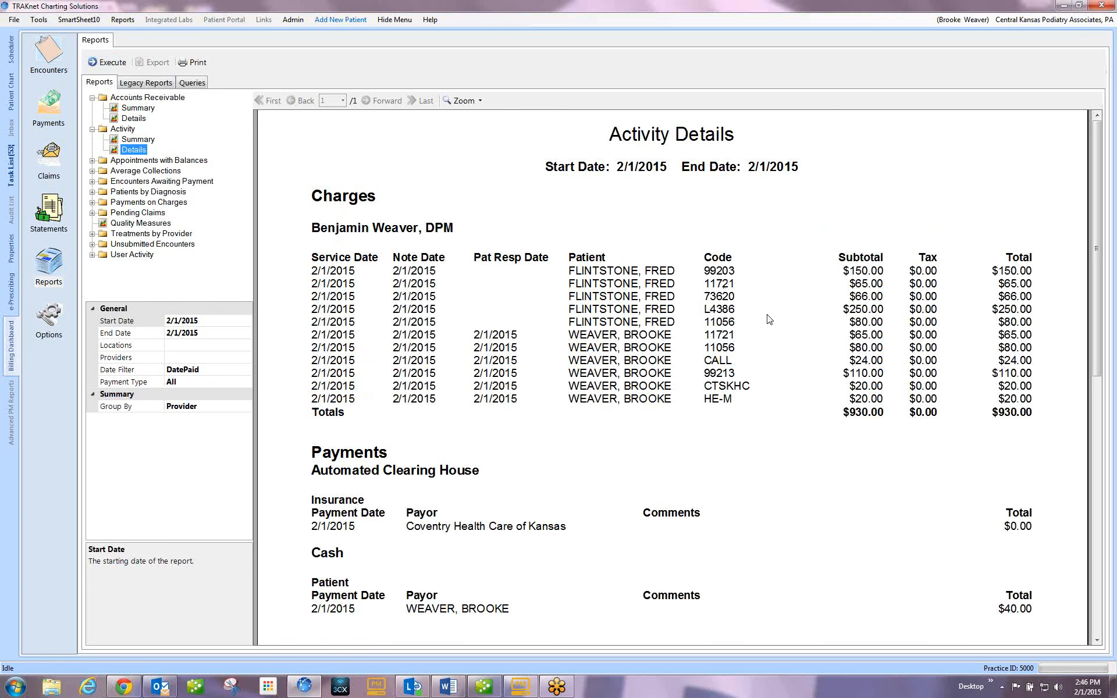
{"action": "left_click", "coordinate": [851, 334]}
{"action": "scroll", "coordinate": [723, 425], "scroll_direction": "down", "scroll_amount": 4}
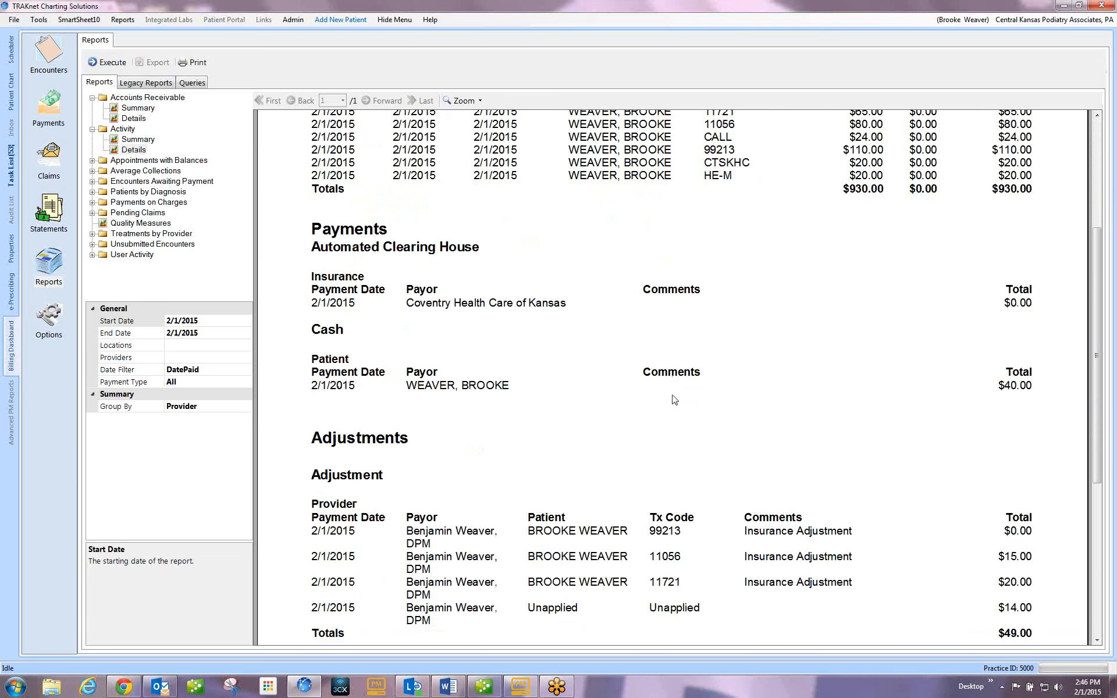
{"action": "scroll", "coordinate": [668, 418], "scroll_direction": "down", "scroll_amount": 3}
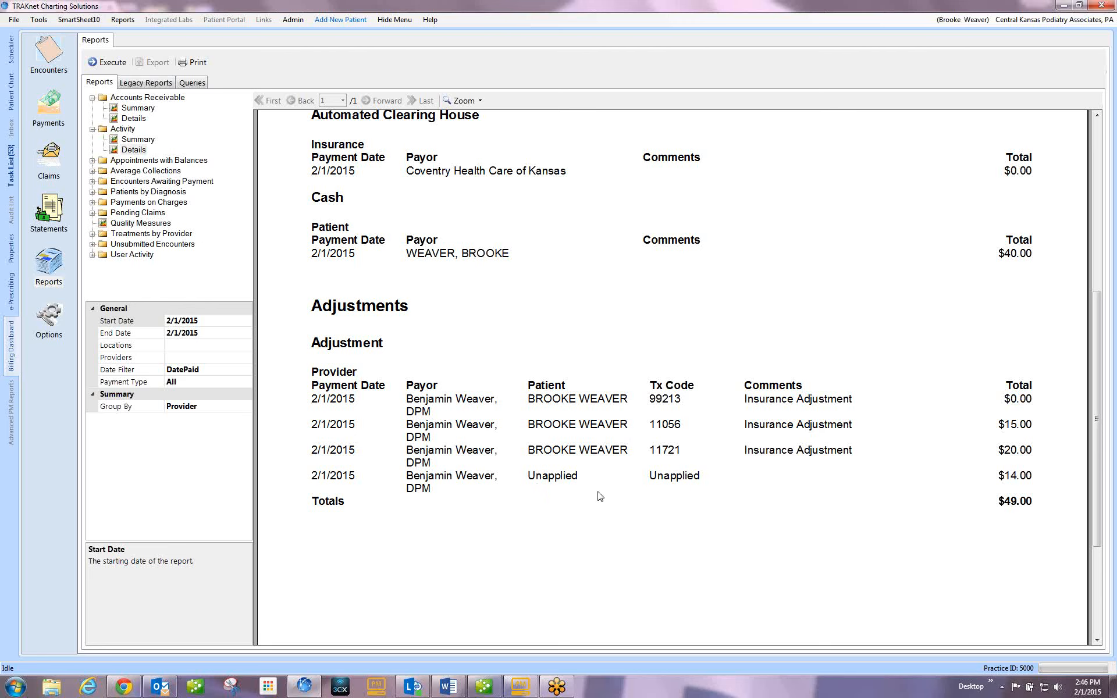
{"action": "scroll", "coordinate": [494, 282], "scroll_direction": "up", "scroll_amount": 3}
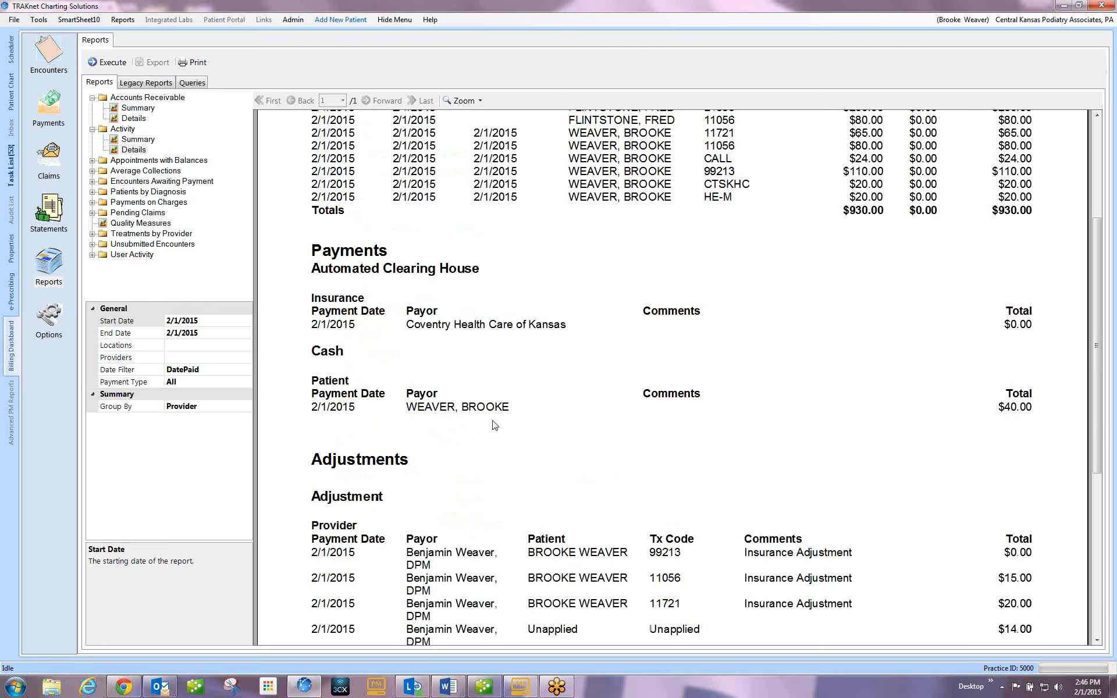
Browse the report categories, including Appointments with Balances, Average Collections, Pending Claims, Treatments by Provider and Unsubmitted Encounters.
{"action": "left_click", "coordinate": [92, 160]}
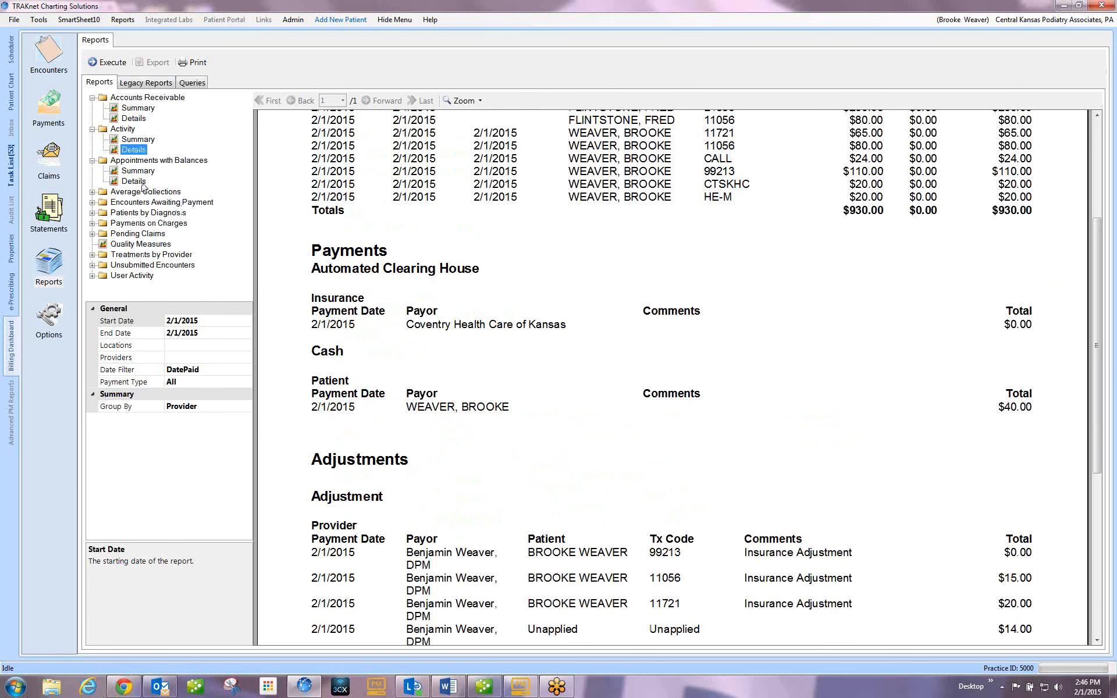
{"action": "left_click", "coordinate": [92, 192]}
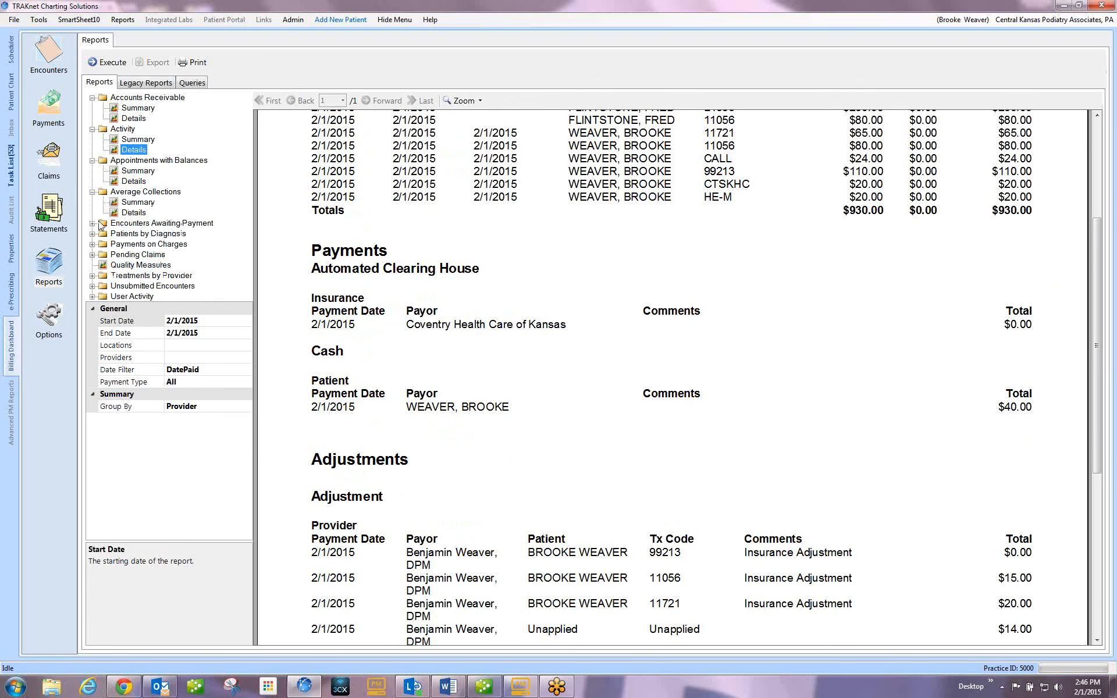
{"action": "left_click", "coordinate": [92, 99]}
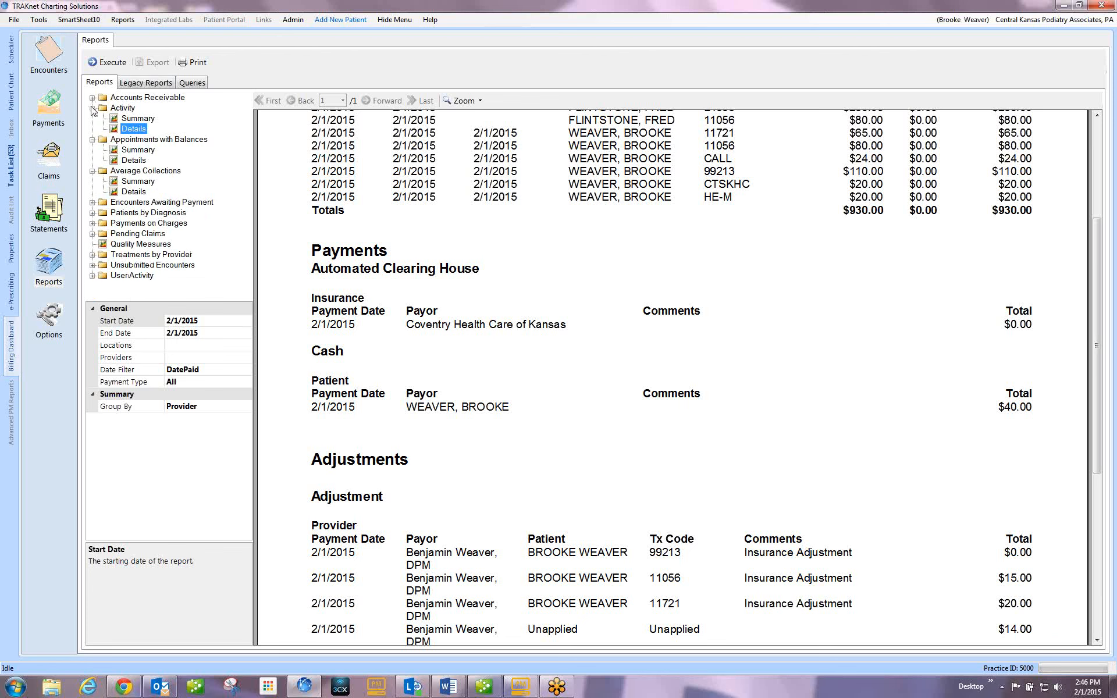
{"action": "left_click", "coordinate": [94, 109]}
{"action": "left_click", "coordinate": [92, 109]}
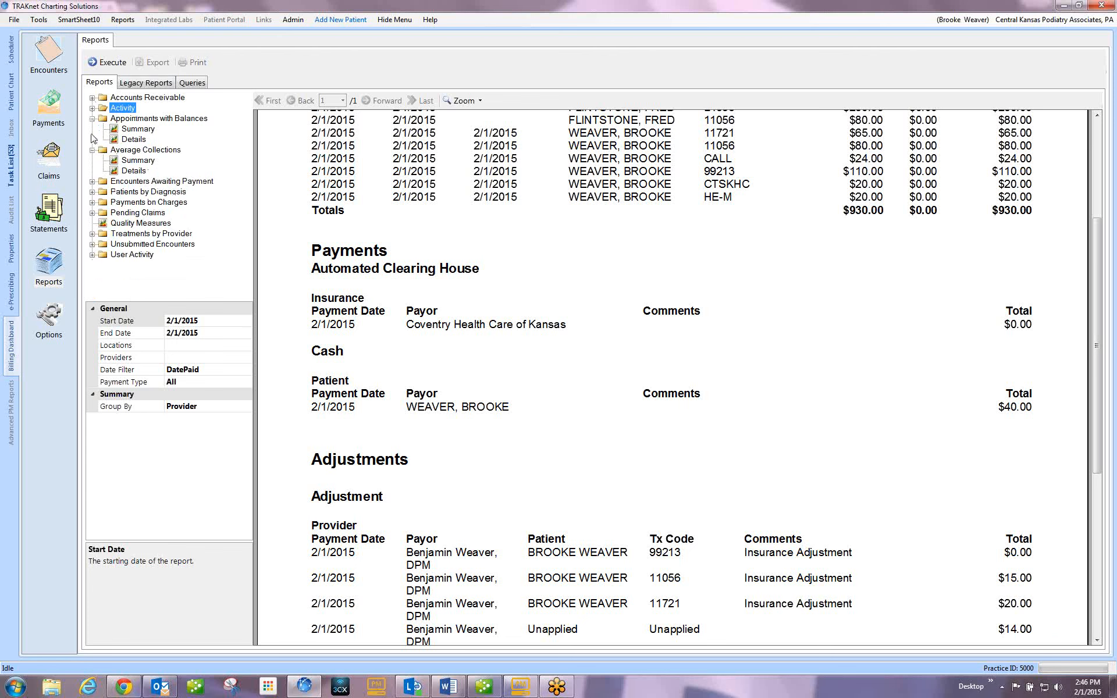
{"action": "left_click", "coordinate": [92, 150]}
{"action": "left_click", "coordinate": [92, 119]}
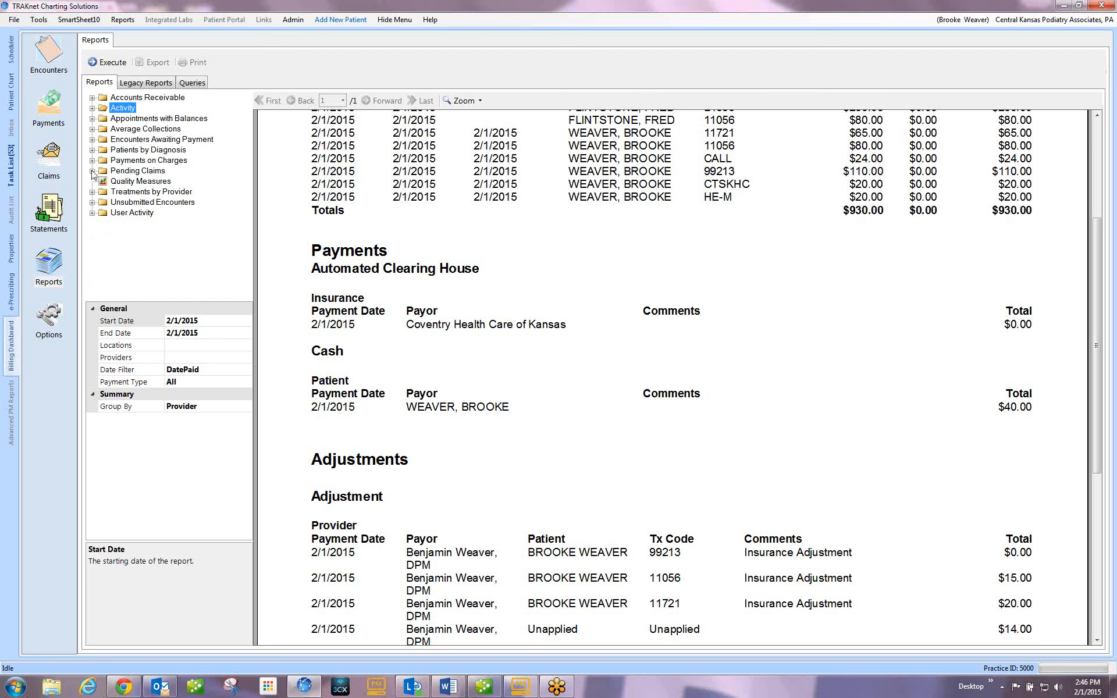
{"action": "left_click", "coordinate": [92, 171]}
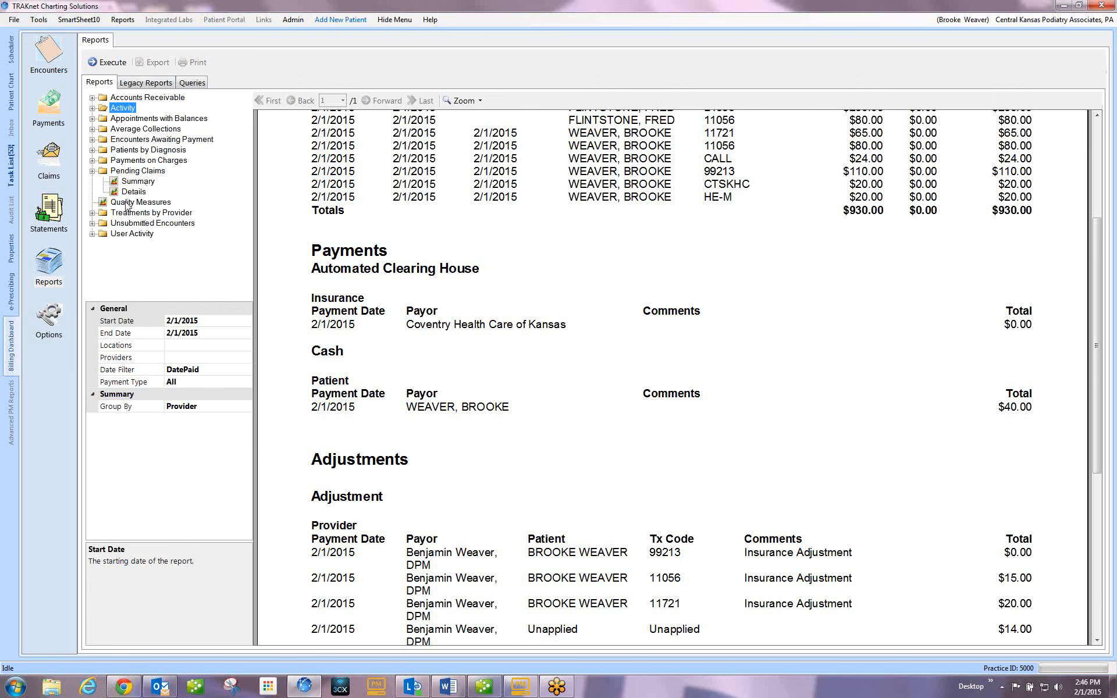
{"action": "left_click", "coordinate": [92, 213]}
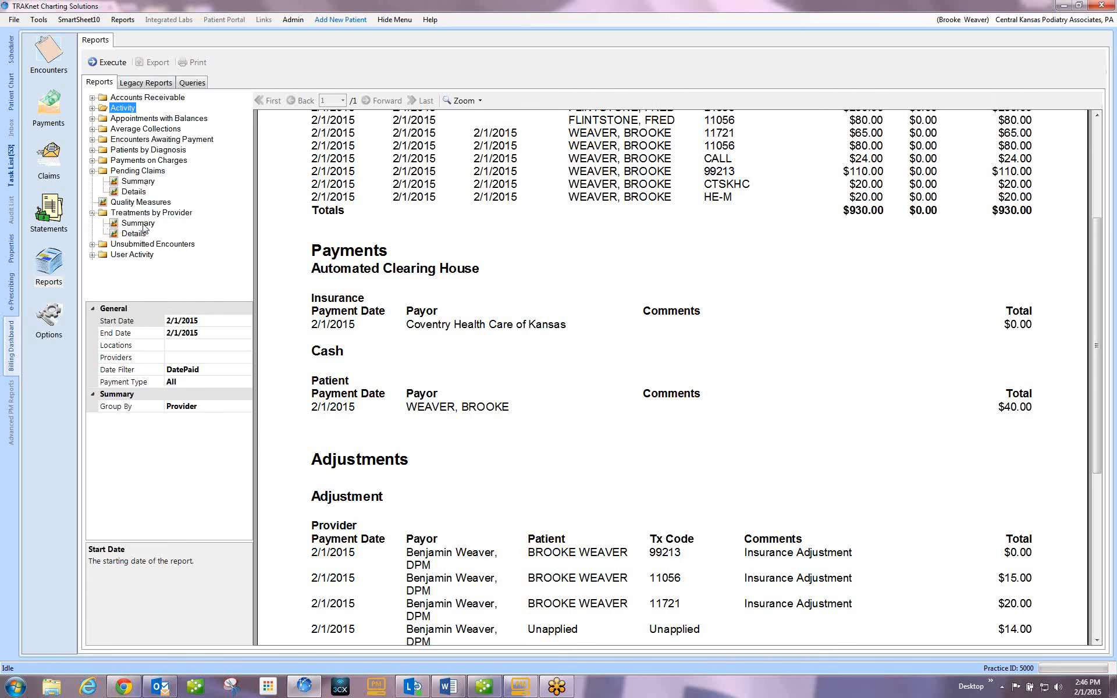
{"action": "left_click", "coordinate": [92, 244]}
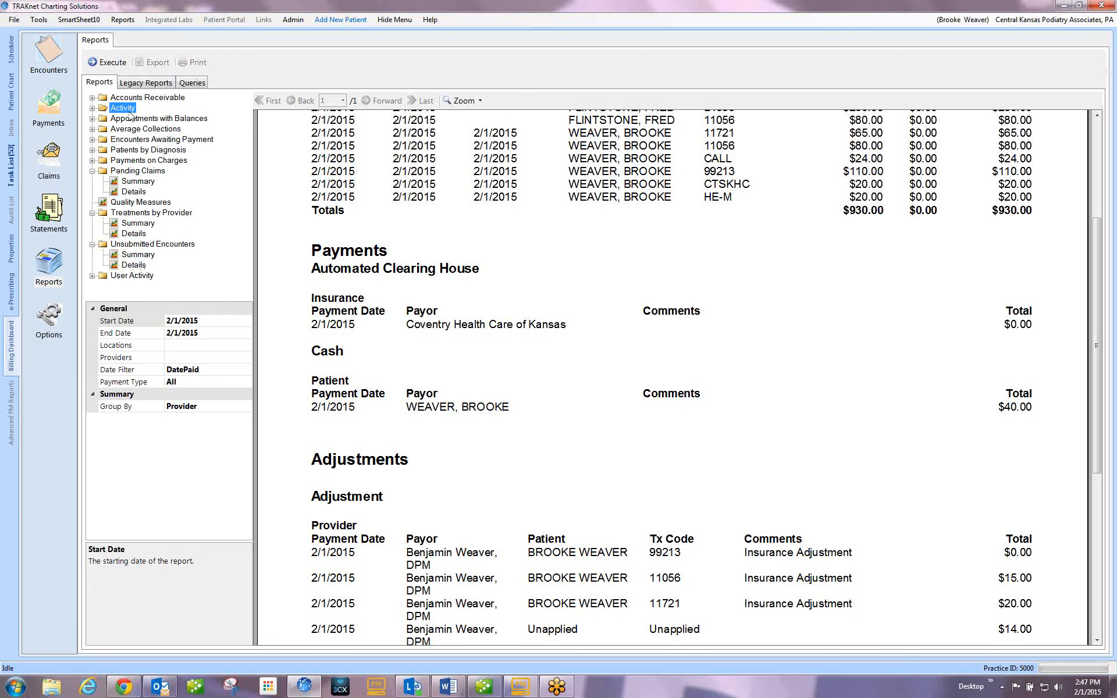
Look through the available legacy reports and queries.
{"action": "left_click", "coordinate": [143, 83]}
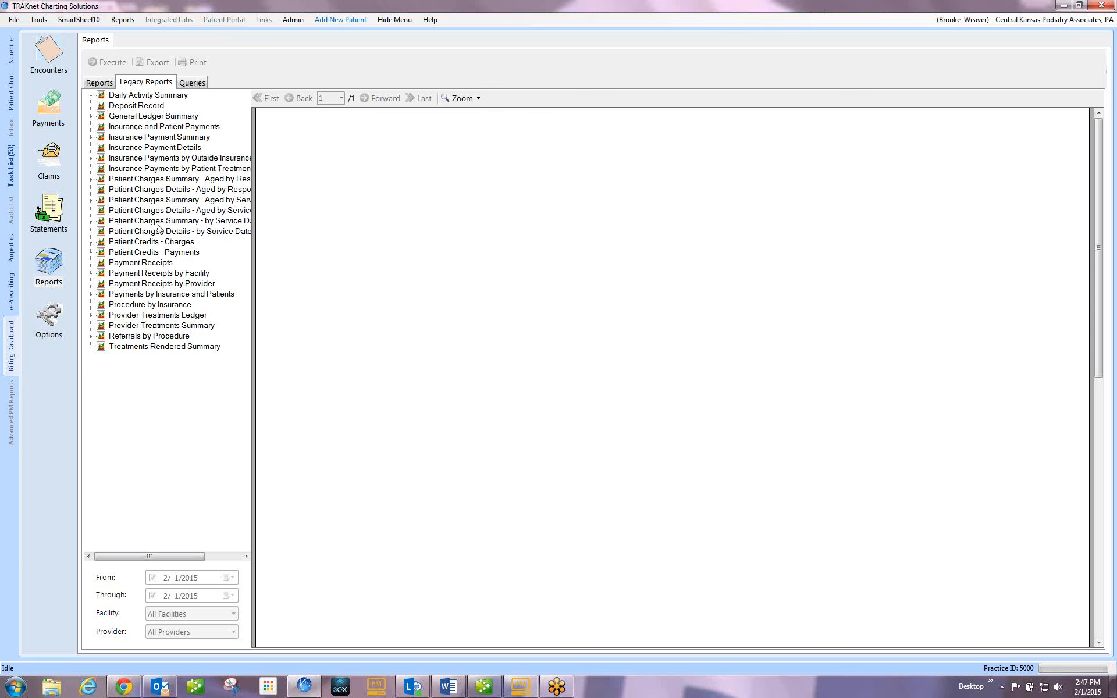
{"action": "left_click", "coordinate": [193, 85]}
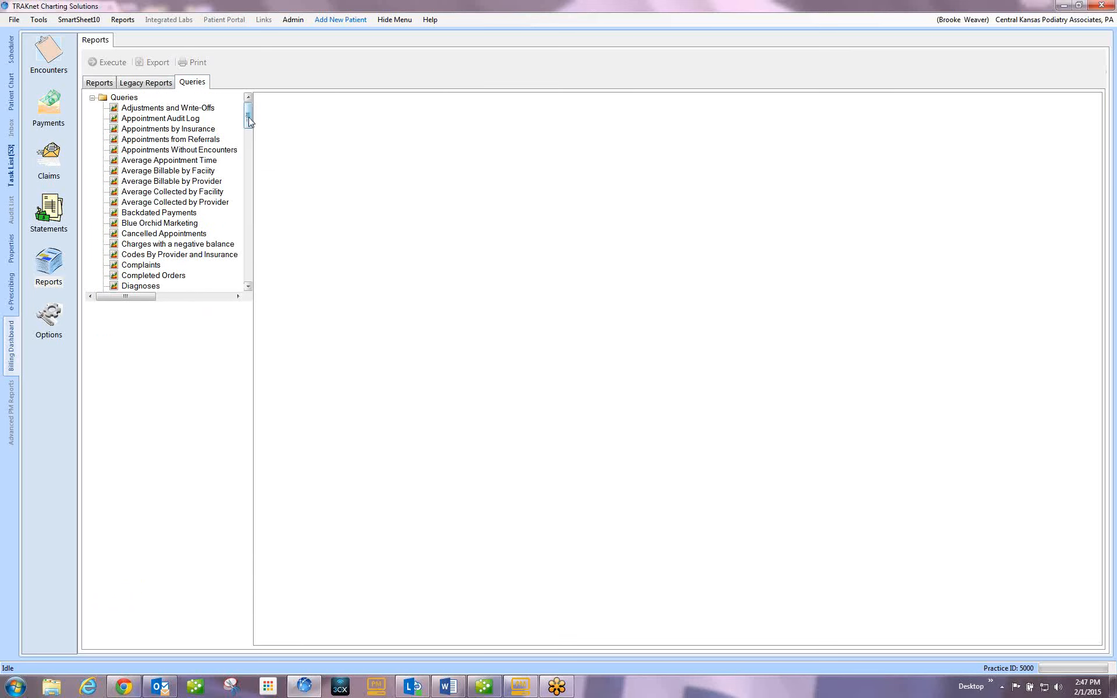
{"action": "left_click_drag", "start_coordinate": [249, 120], "coordinate": [252, 85]}
Open the billing options and review the billing, claims, Gateway EDI, practice, ledger, statement and patient summary settings.
{"action": "left_click", "coordinate": [52, 317]}
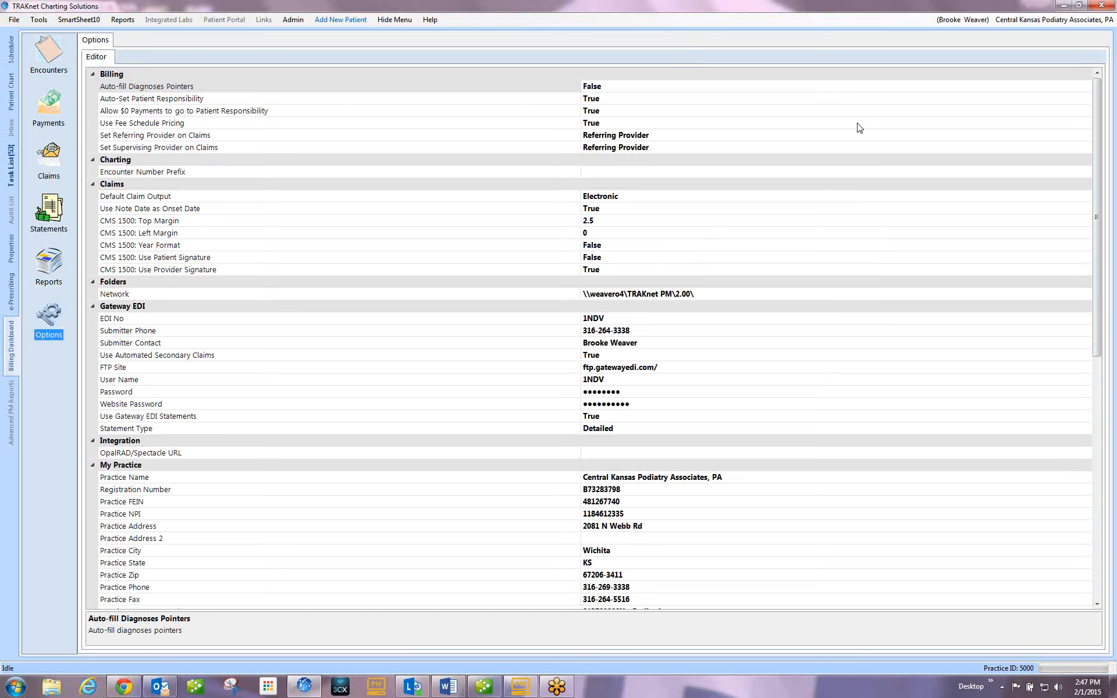
{"action": "scroll", "coordinate": [1097, 155], "scroll_direction": "down", "scroll_amount": 1}
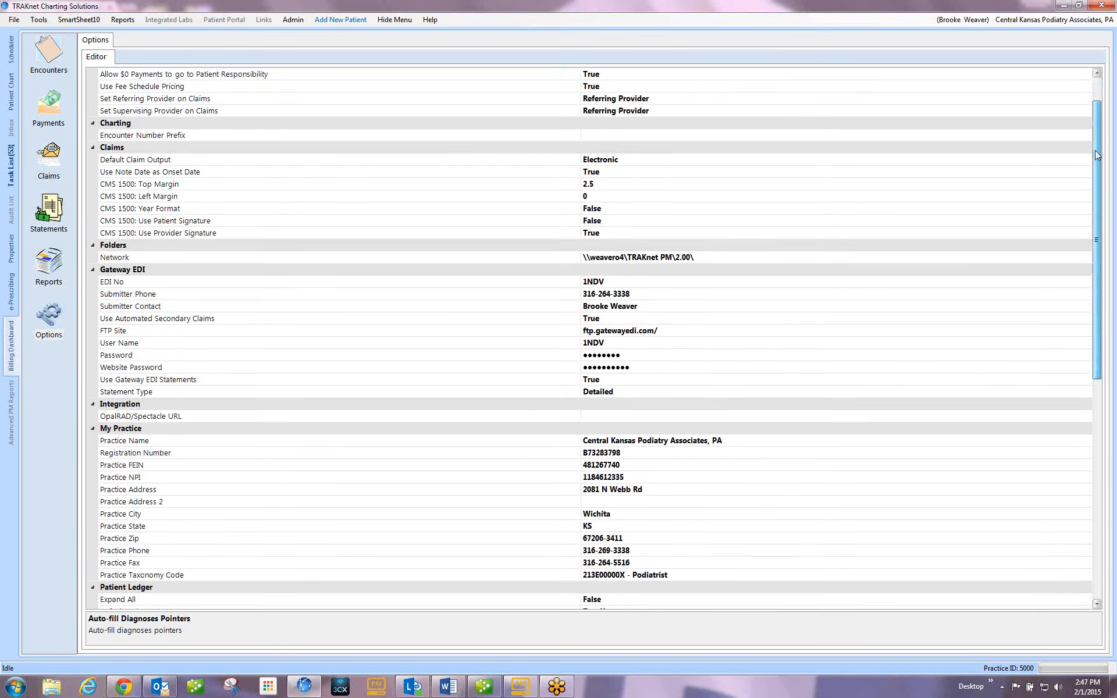
{"action": "left_click_drag", "start_coordinate": [1097, 155], "coordinate": [1097, 218]}
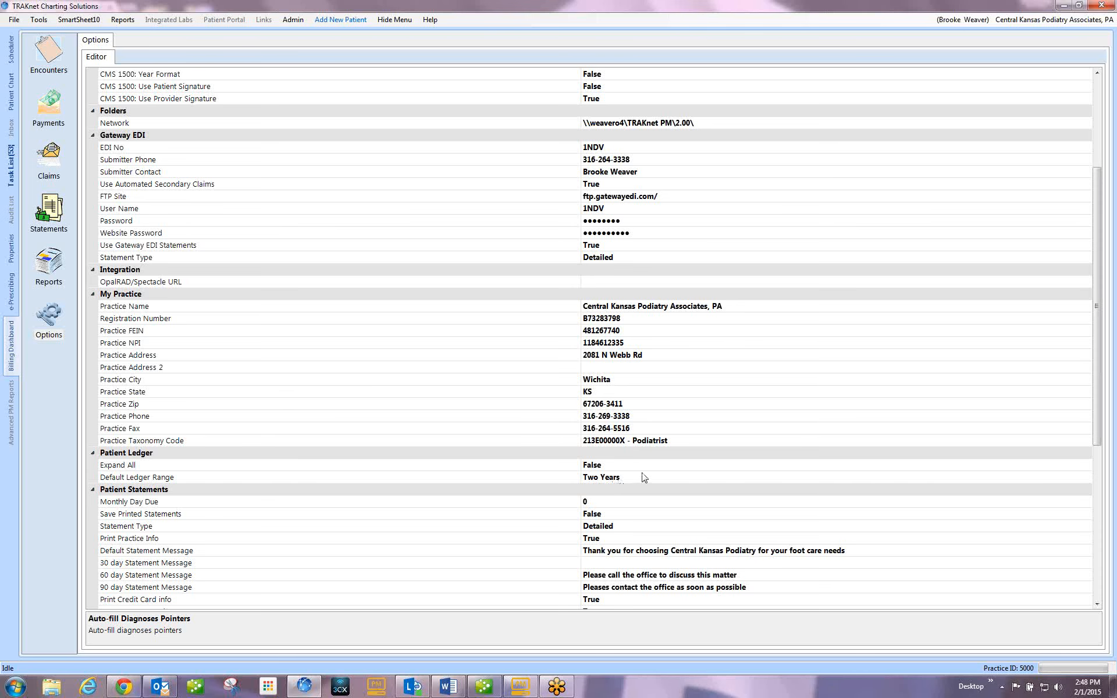
{"action": "scroll", "coordinate": [643, 478], "scroll_direction": "down", "scroll_amount": 3}
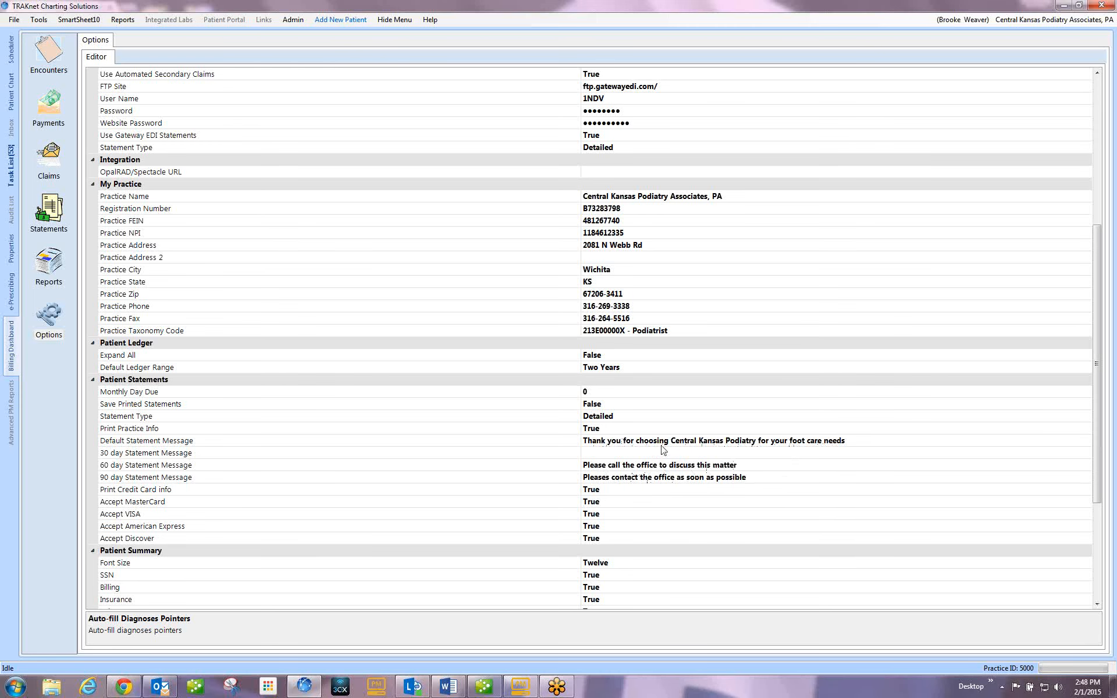
{"action": "scroll", "coordinate": [663, 450], "scroll_direction": "down", "scroll_amount": 2}
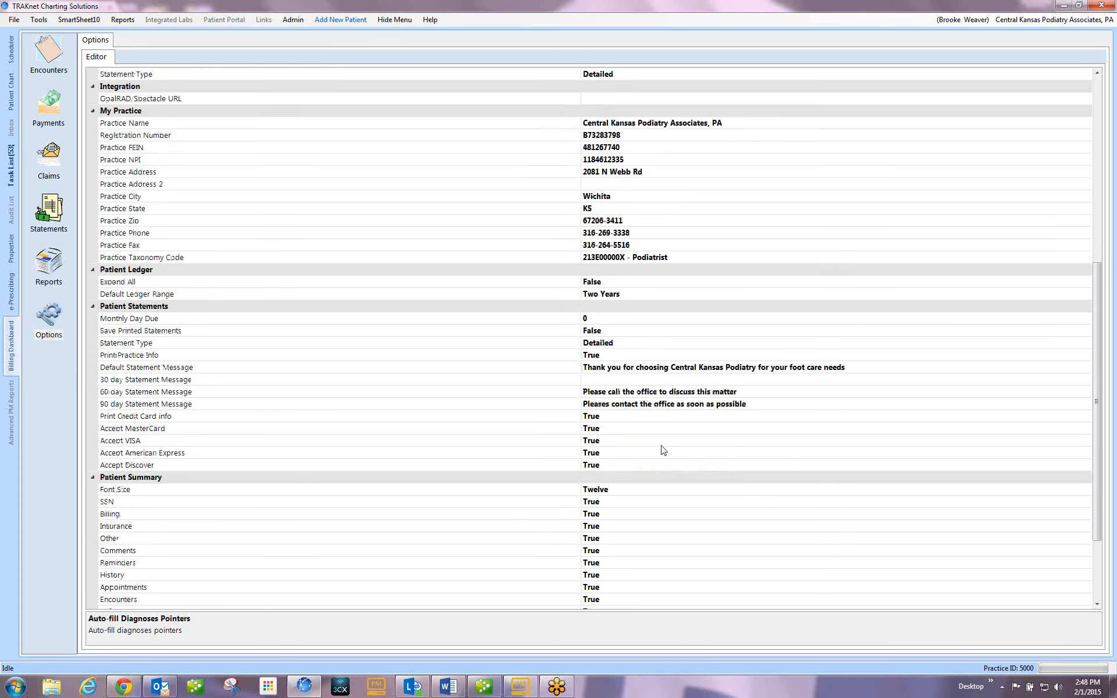
{"action": "scroll", "coordinate": [662, 450], "scroll_direction": "up", "scroll_amount": 10}
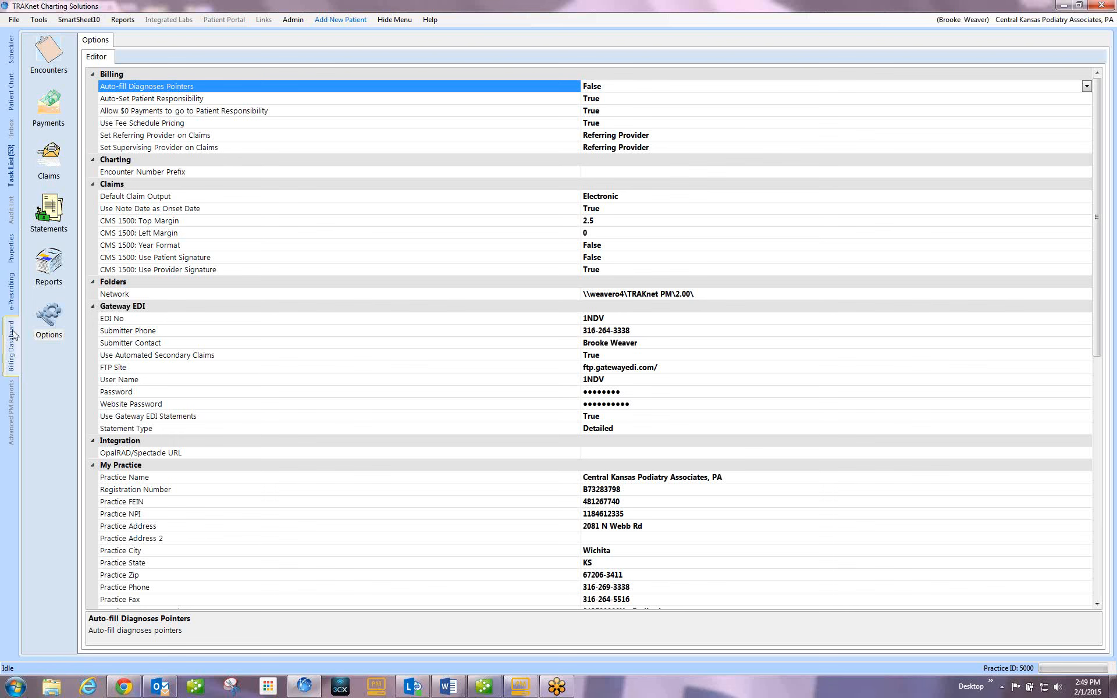
Open the practice properties, view the blank form for a new referring/supervising provider, and close it without saving.
{"action": "left_click", "coordinate": [13, 249]}
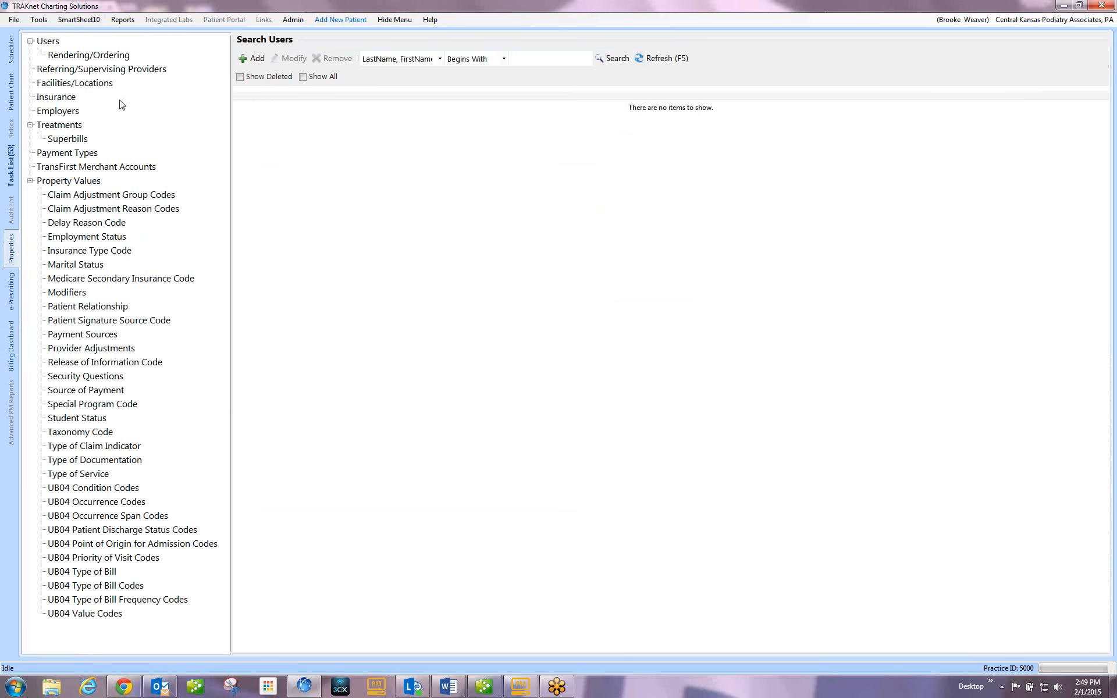
{"action": "left_click", "coordinate": [84, 70]}
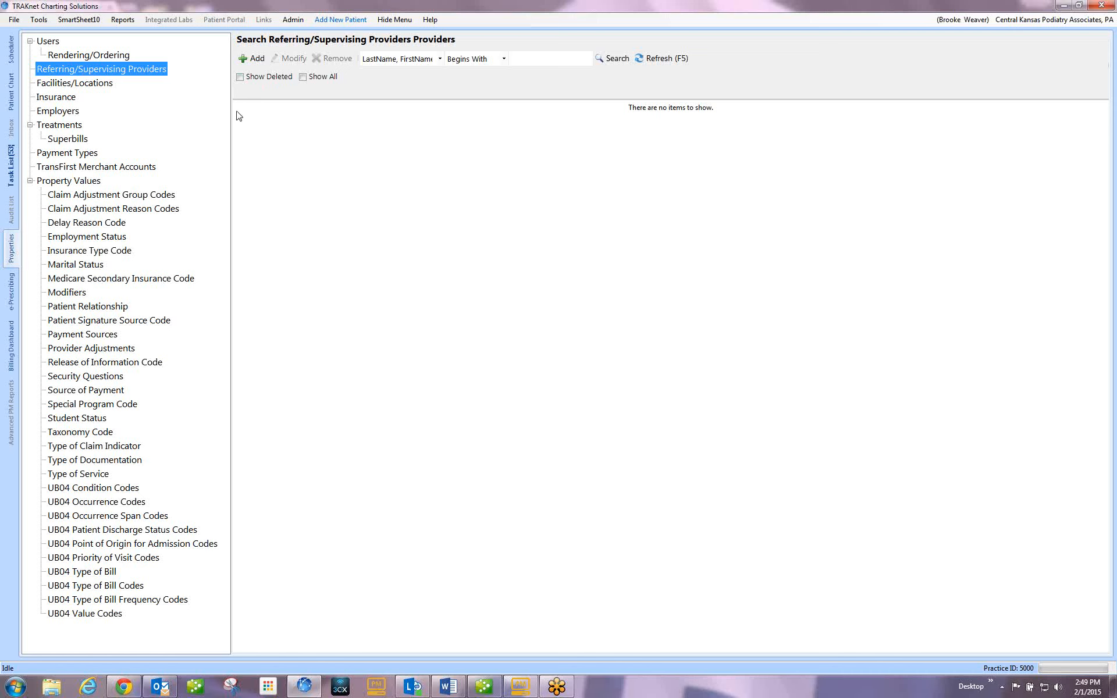
{"action": "left_click", "coordinate": [253, 58]}
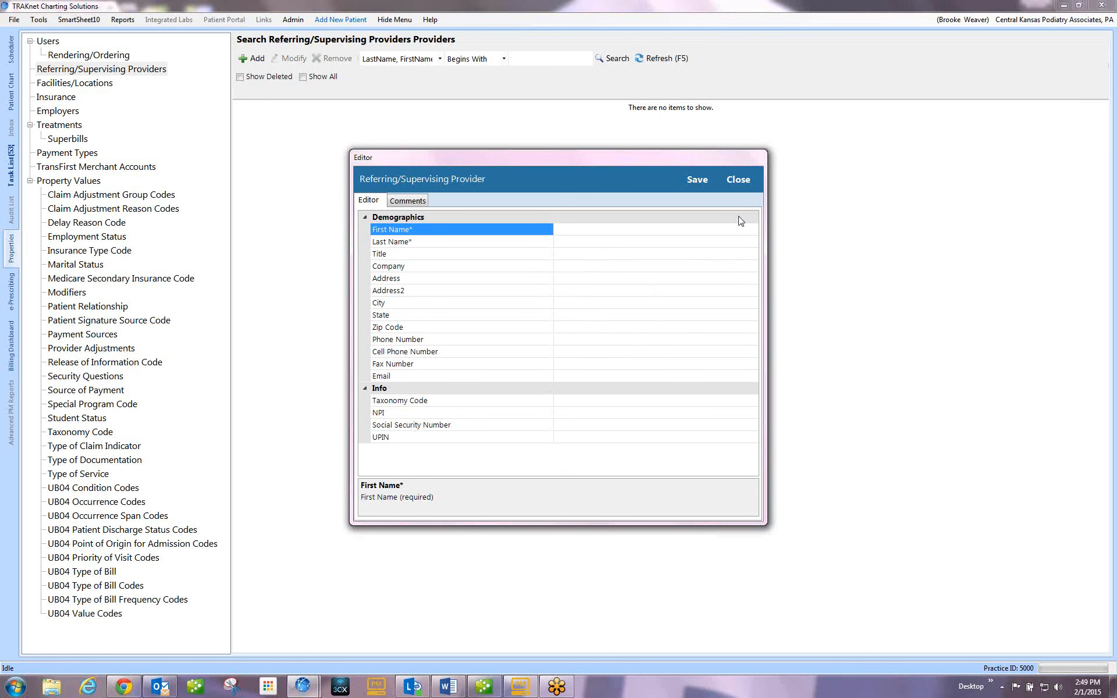
{"action": "left_click", "coordinate": [739, 181]}
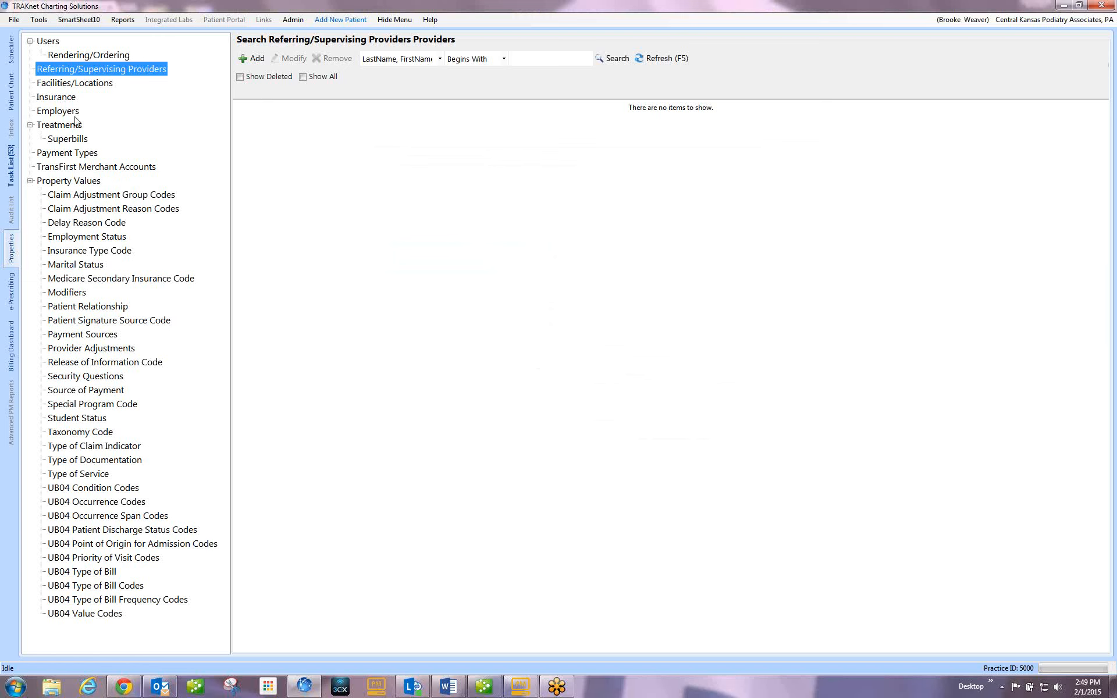
View the blank form for adding an insurance company and cancel it.
{"action": "left_click", "coordinate": [69, 99]}
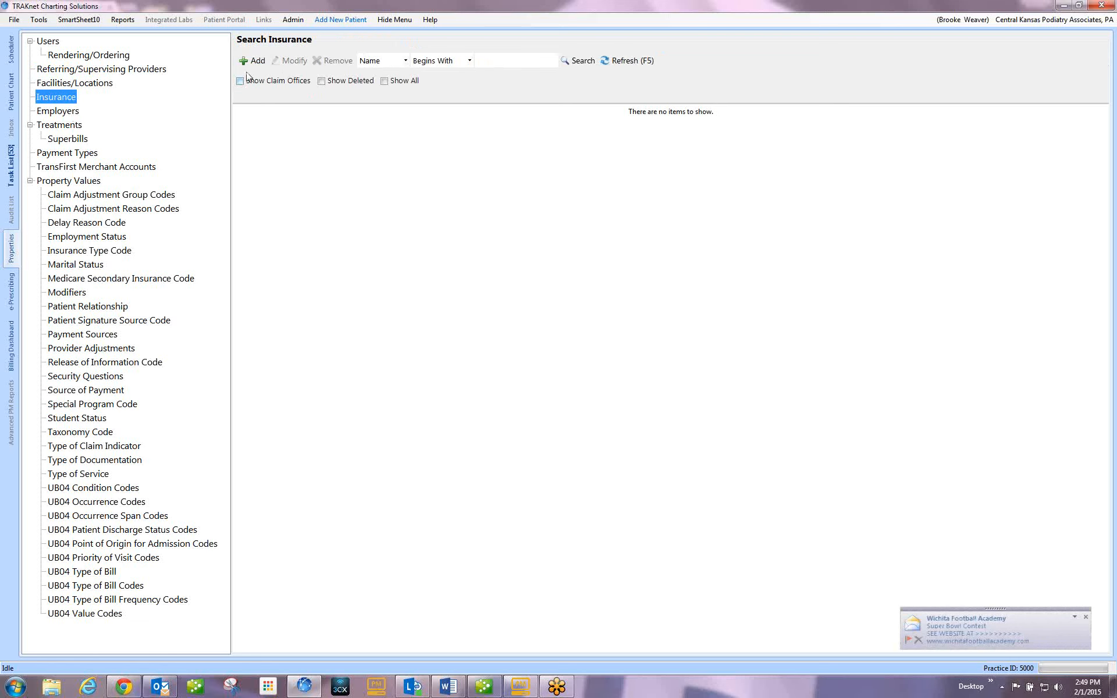
{"action": "left_click", "coordinate": [254, 61]}
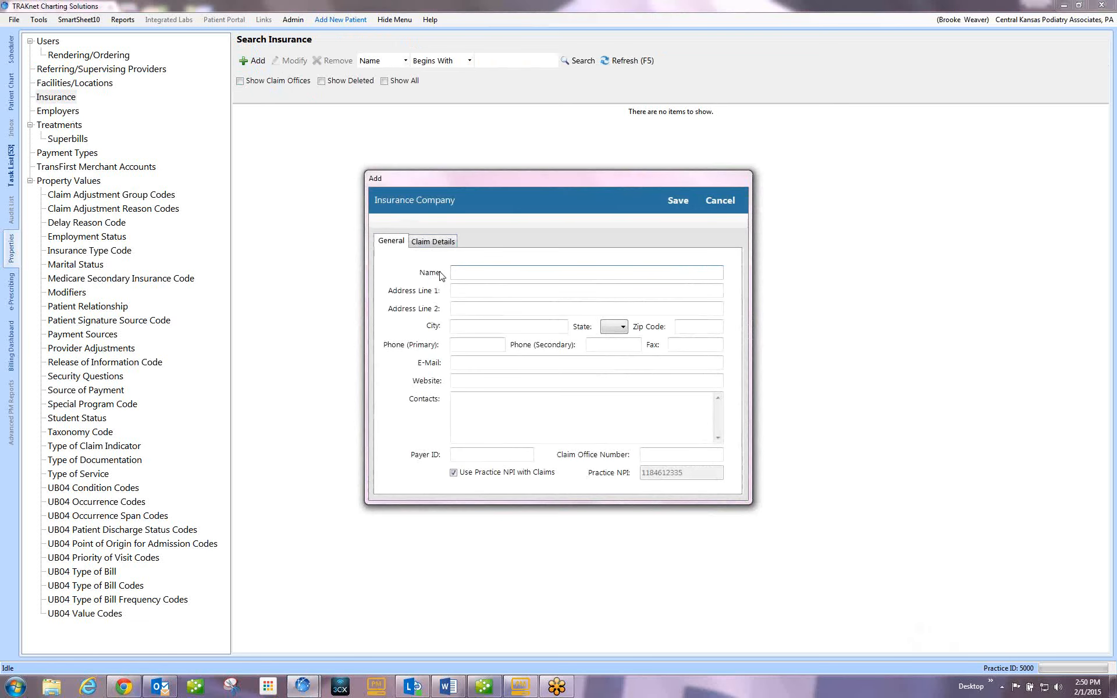
{"action": "left_click", "coordinate": [722, 200]}
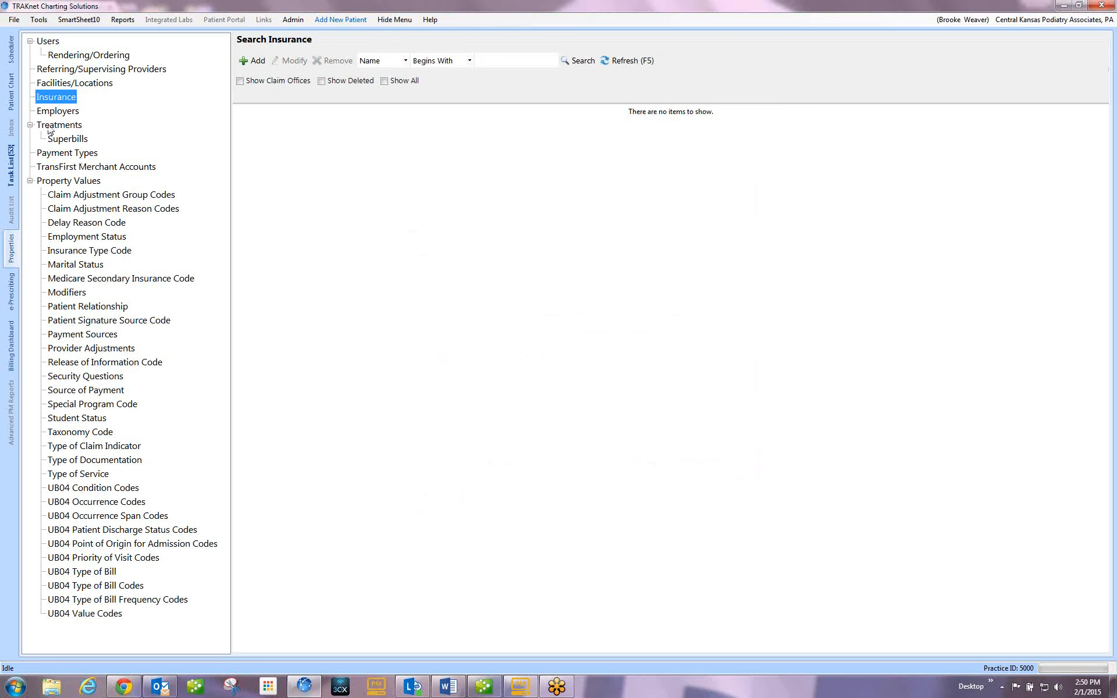
Find treatment code A5500, open it to check its fee and modifiers, and close it without changes.
{"action": "left_click", "coordinate": [50, 128]}
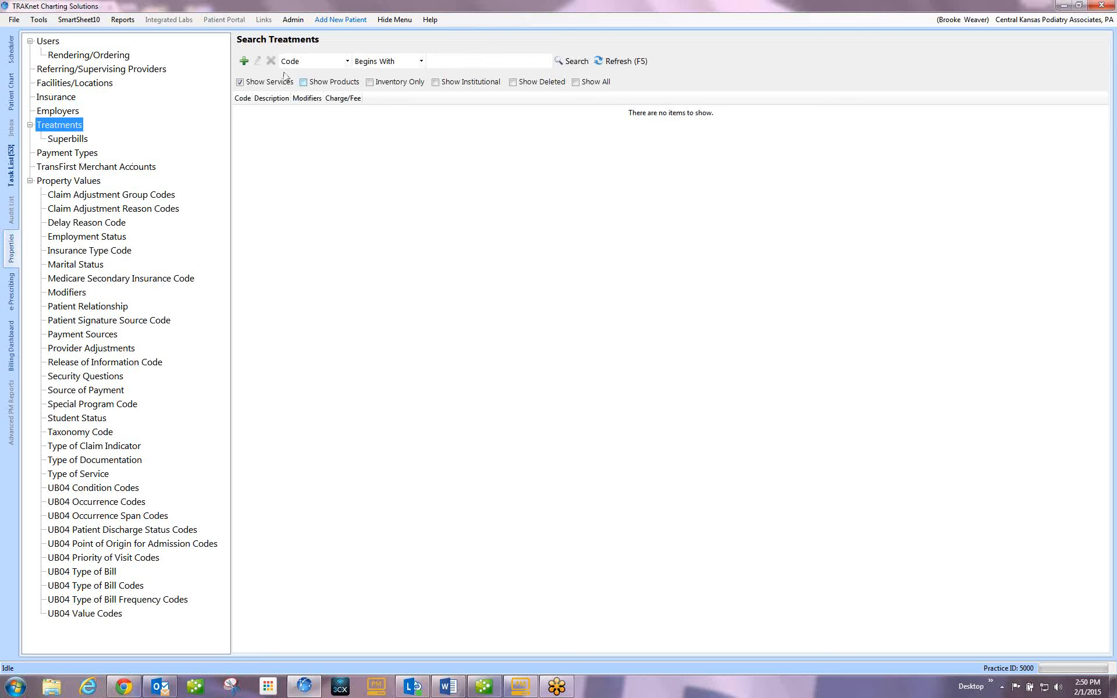
{"action": "left_click", "coordinate": [489, 60]}
{"action": "type", "text": "A5500"}
{"action": "key", "text": "Return"}
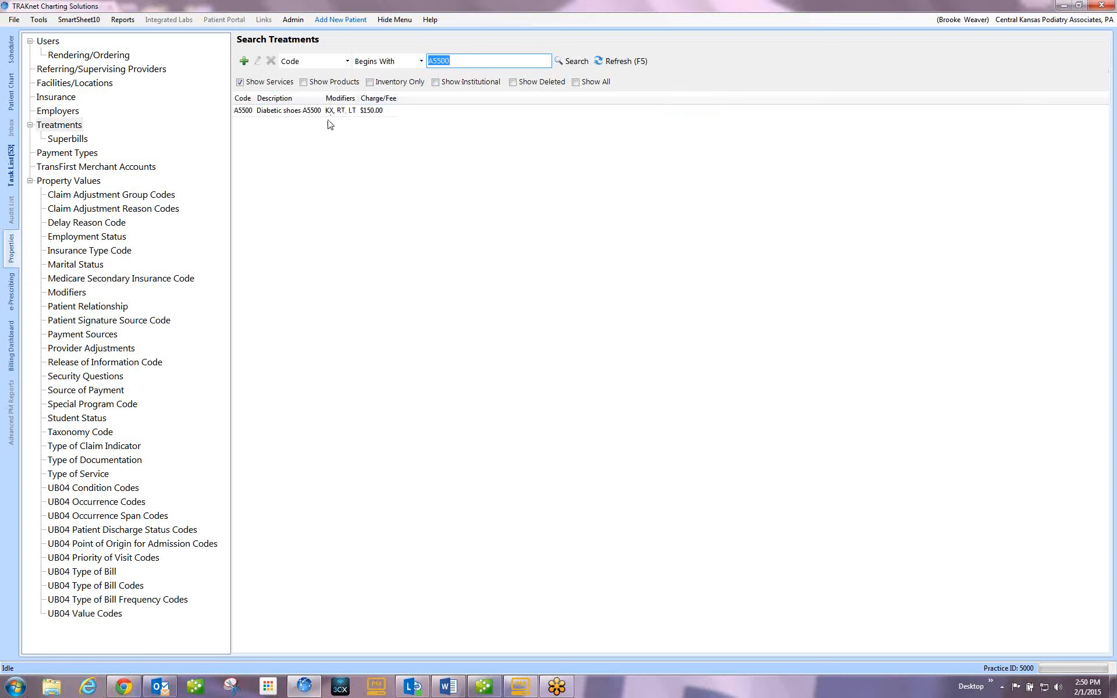
{"action": "left_click", "coordinate": [271, 114]}
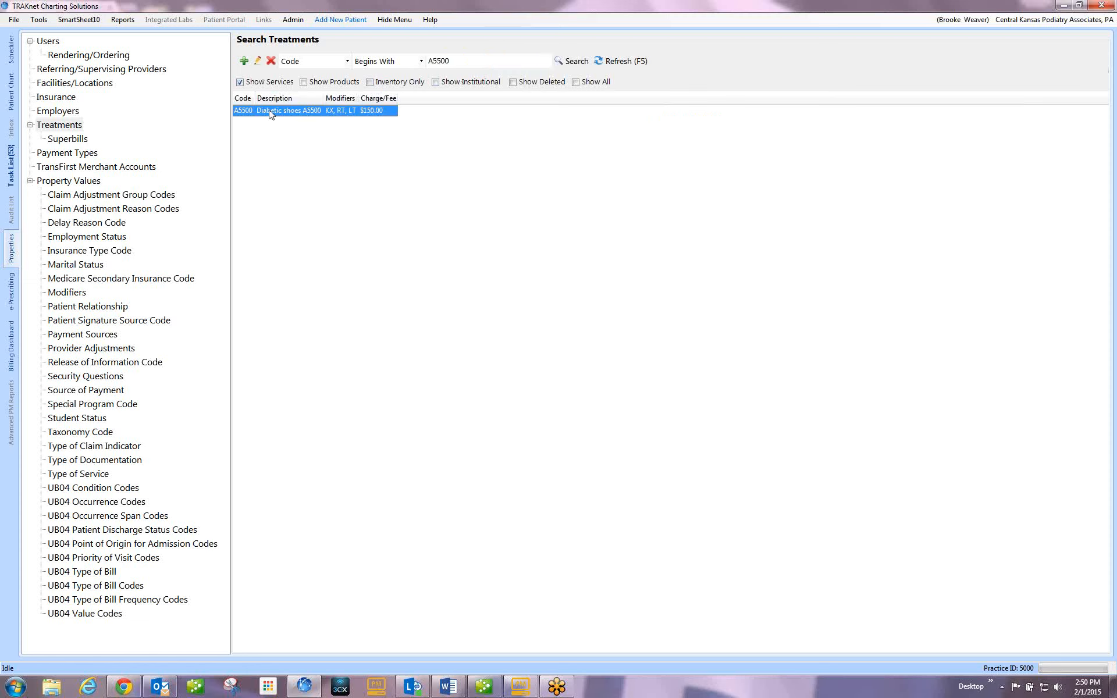
{"action": "left_click", "coordinate": [257, 62]}
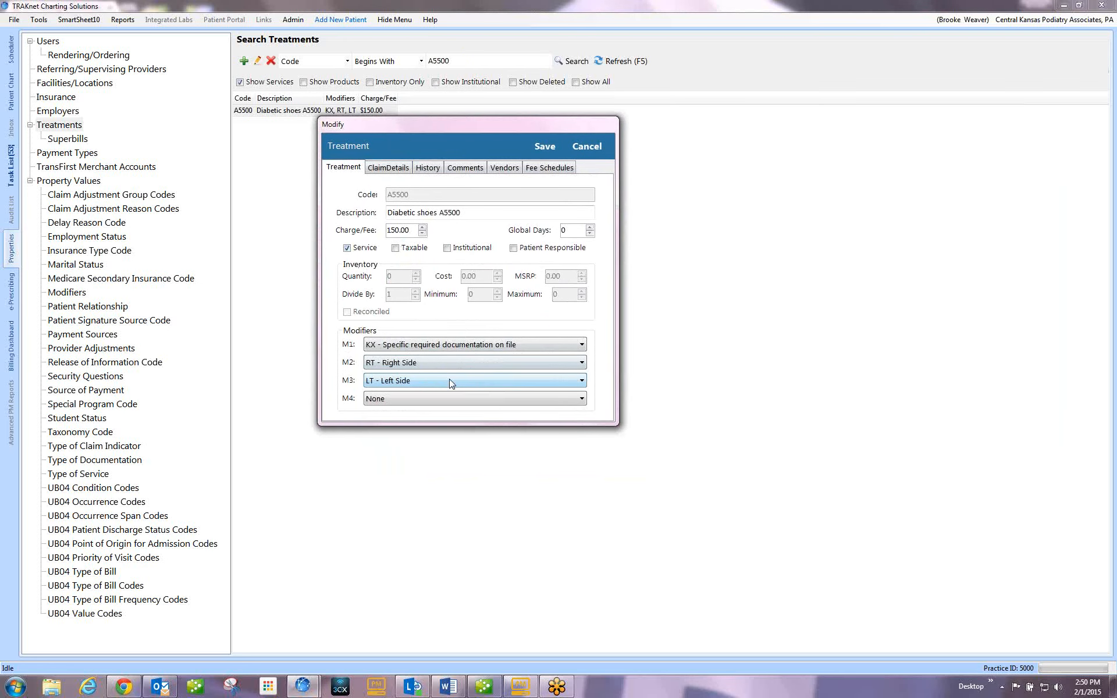
{"action": "left_click", "coordinate": [591, 149]}
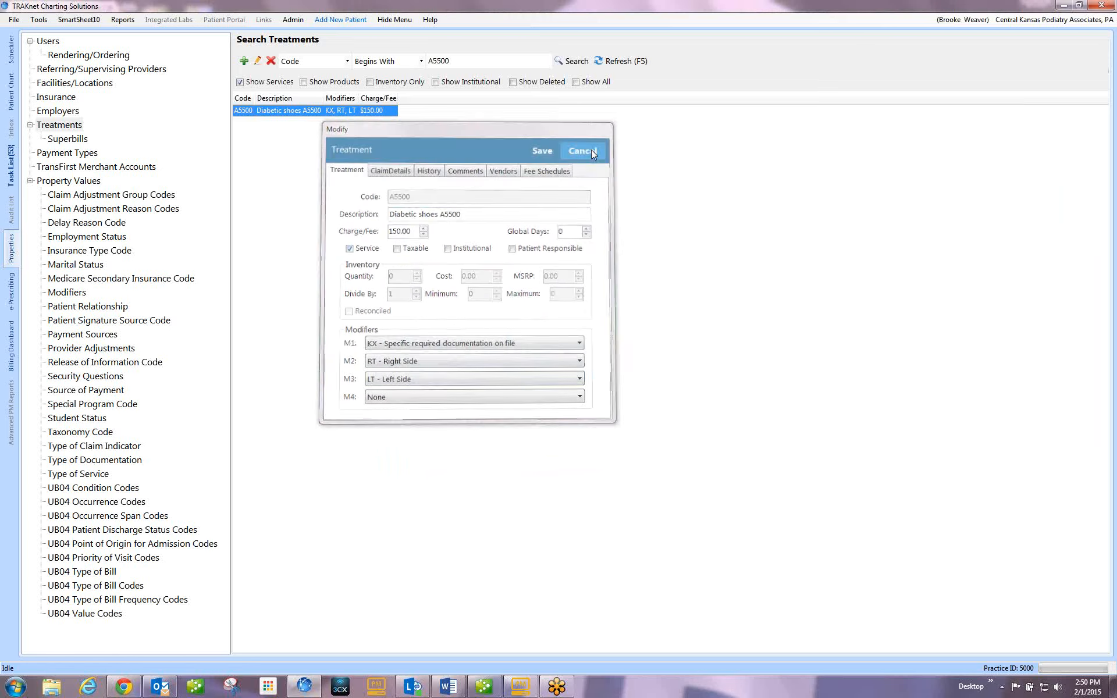
List all payment types to review who can use each one, and open the Modifiers property values.
{"action": "left_click", "coordinate": [52, 156]}
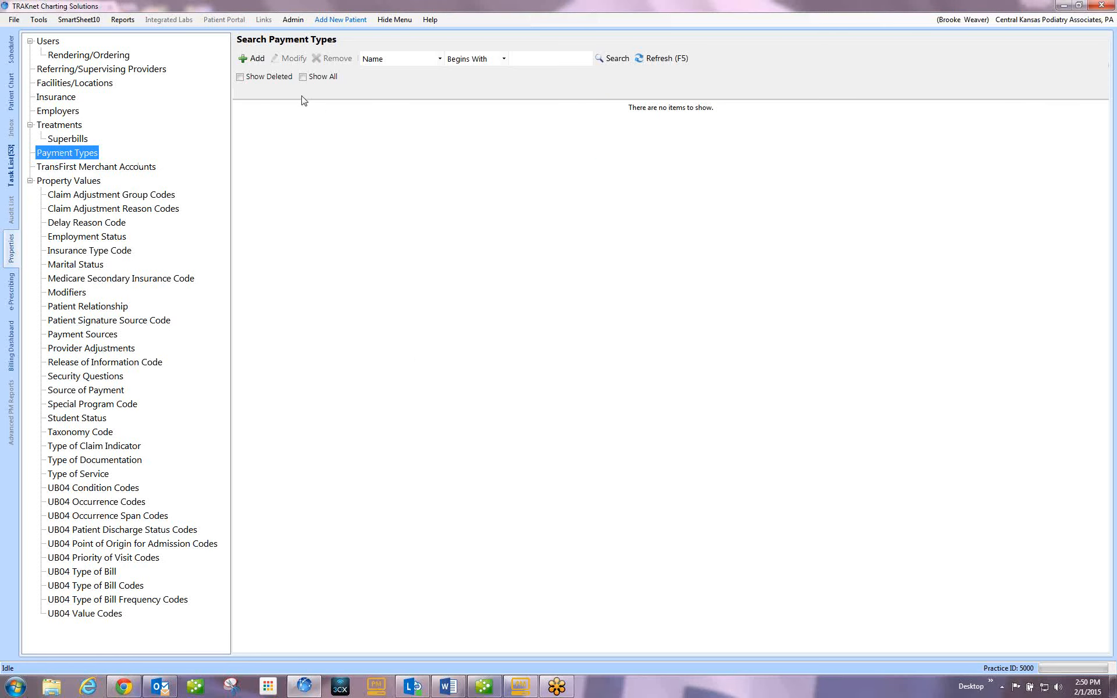
{"action": "left_click", "coordinate": [303, 76]}
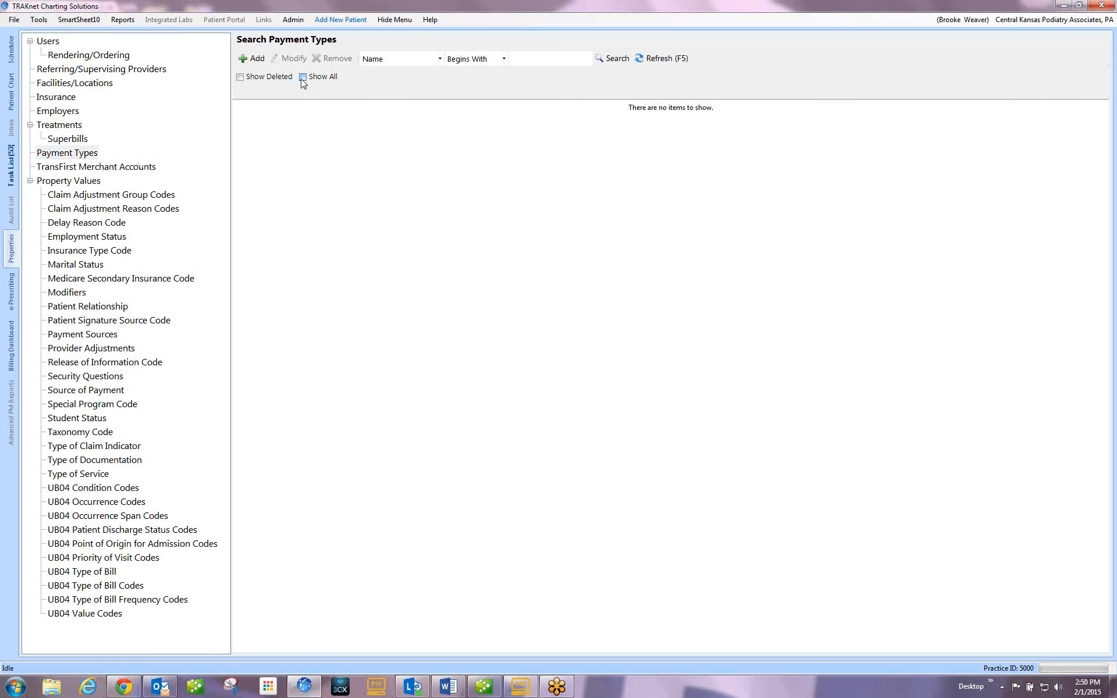
{"action": "left_click", "coordinate": [648, 61]}
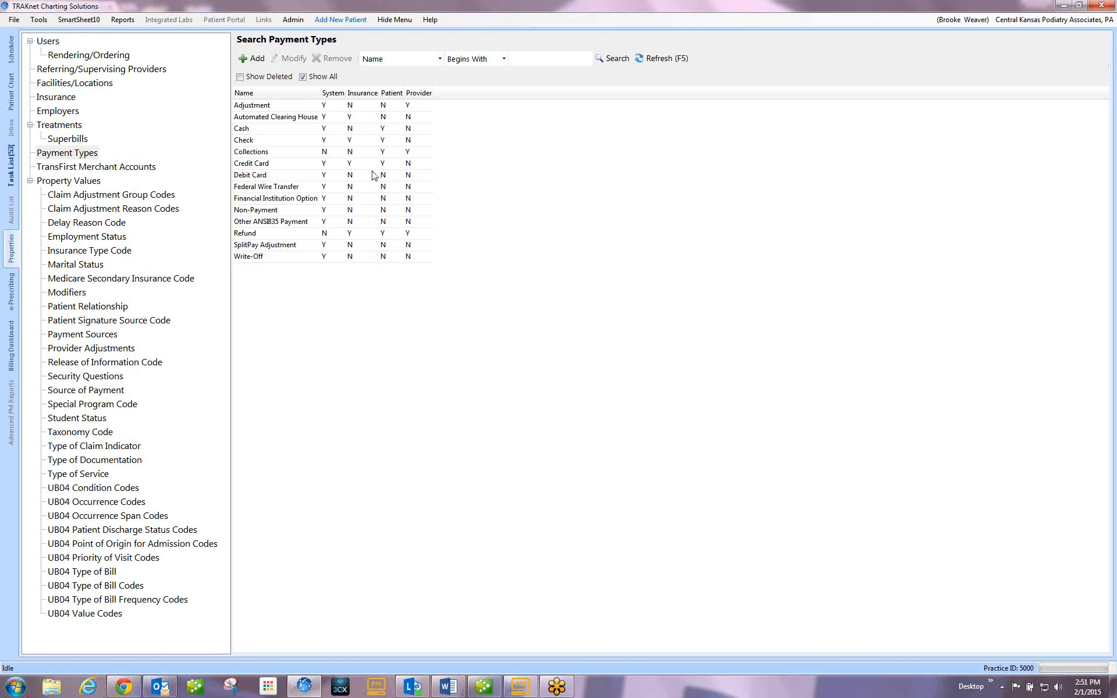
{"action": "left_click", "coordinate": [74, 297]}
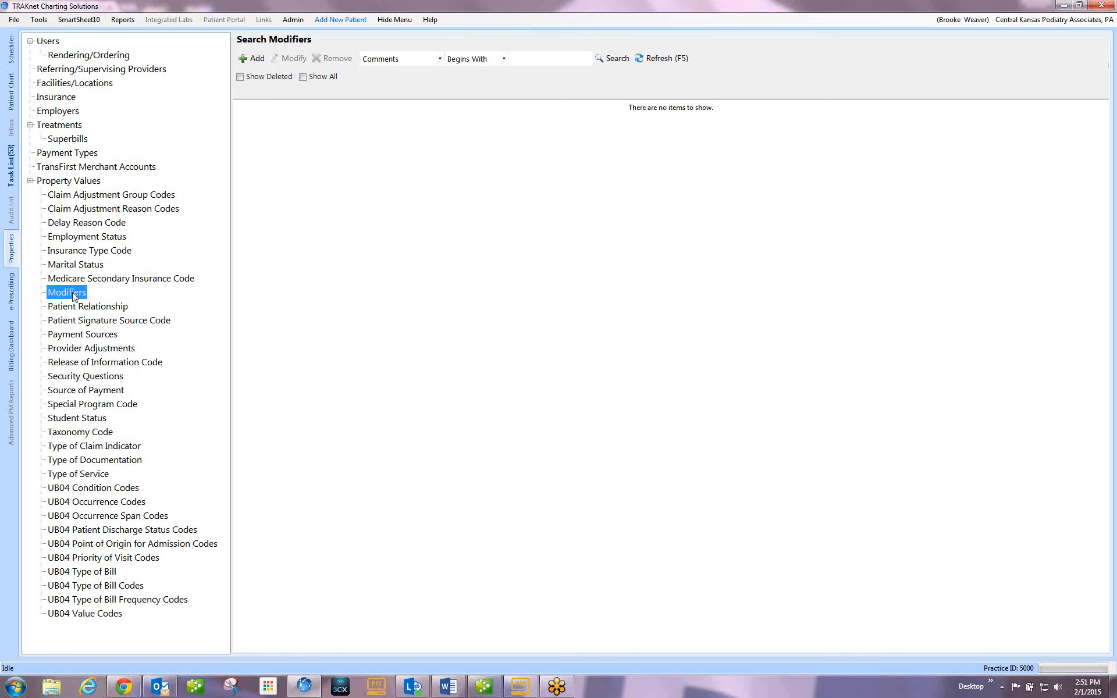